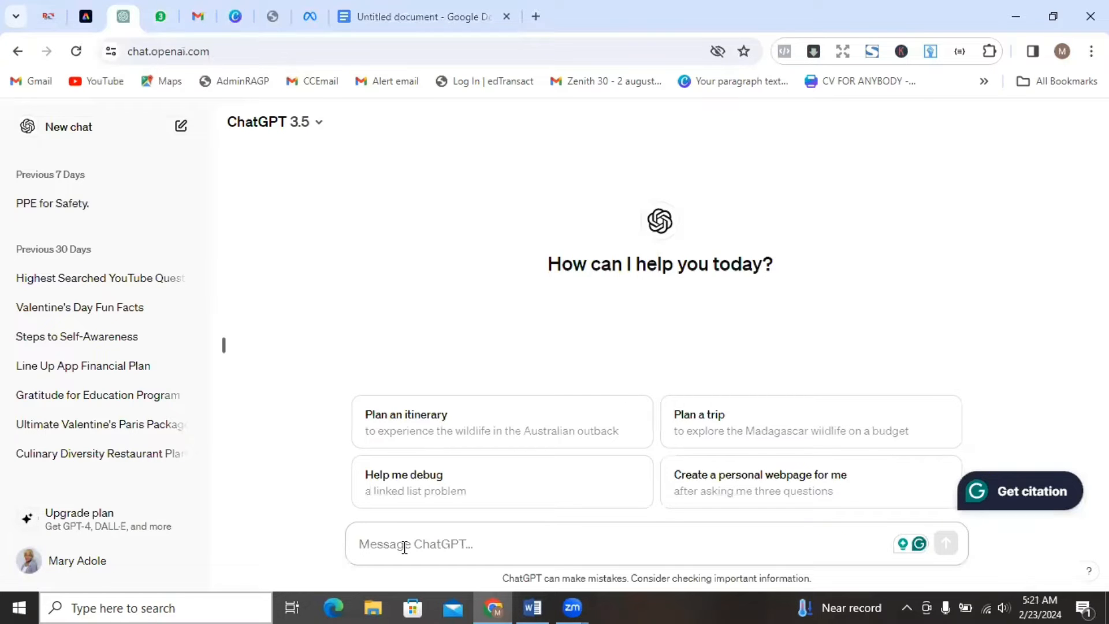
type("pleawe")
key("BackSpace")
key("BackSpace")
type("se give me")
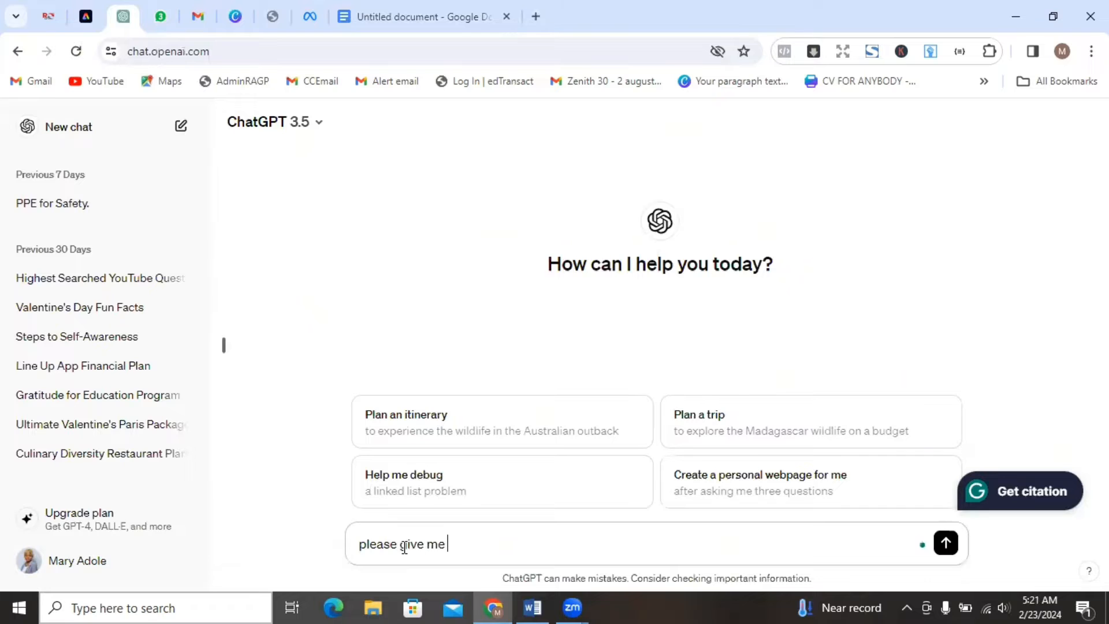
type(" 5 topics for a coo")
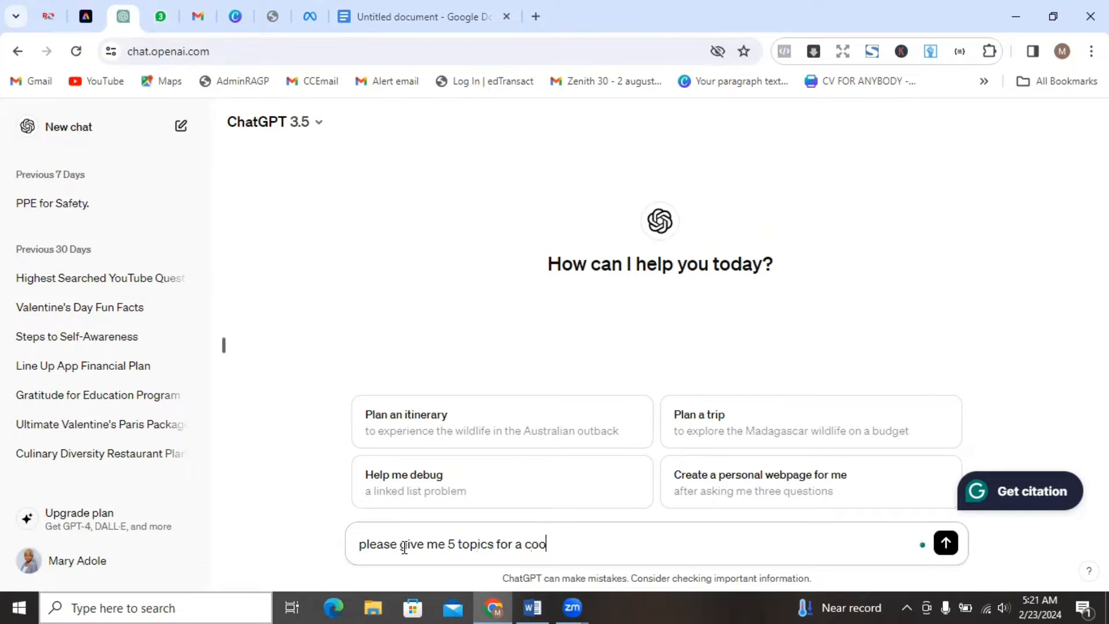
type("k book")
key("BackSpace")
key("BackSpace")
key("BackSpace")
key("BackSpace")
key("BackSpace")
key("BackSpace")
key("BackSpace")
key("BackSpace")
key("BackSpace")
key("BackSpace")
key("BackSpace")
key("BackSpace")
key("BackSpace")
key("BackSpace")
key("BackSpace")
key("BackSpace")
key("BackSpace")
key("BackSpace")
key("BackSpace")
key("BackSpace")
Write the opening of the prompt as "i want to write a cookbook but I don't have a particular topic in mind".
type("i want to")
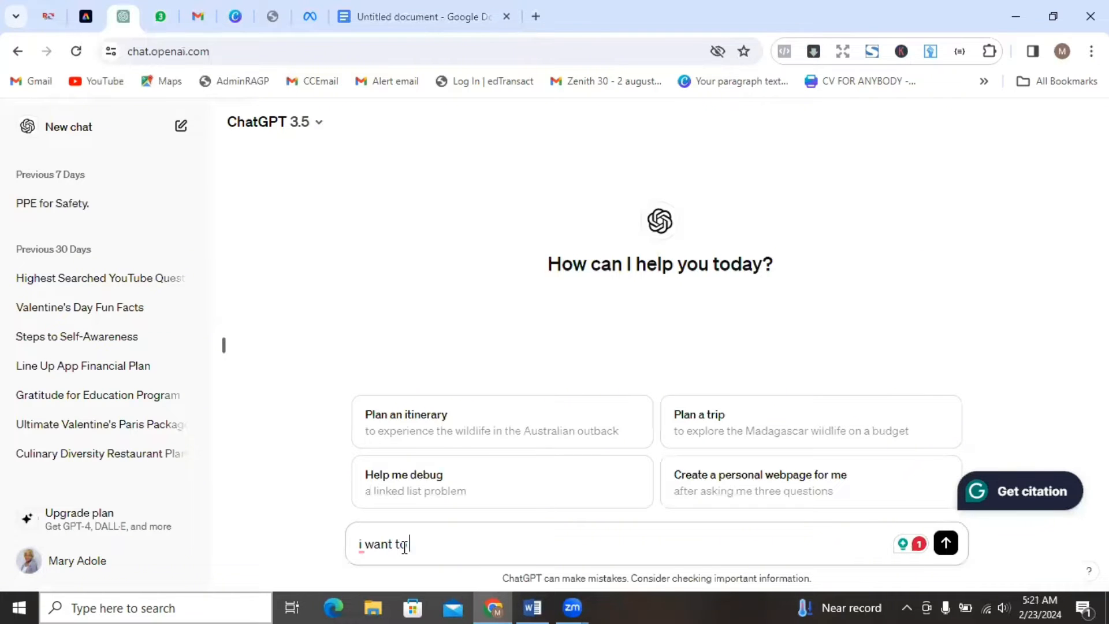
type("wi")
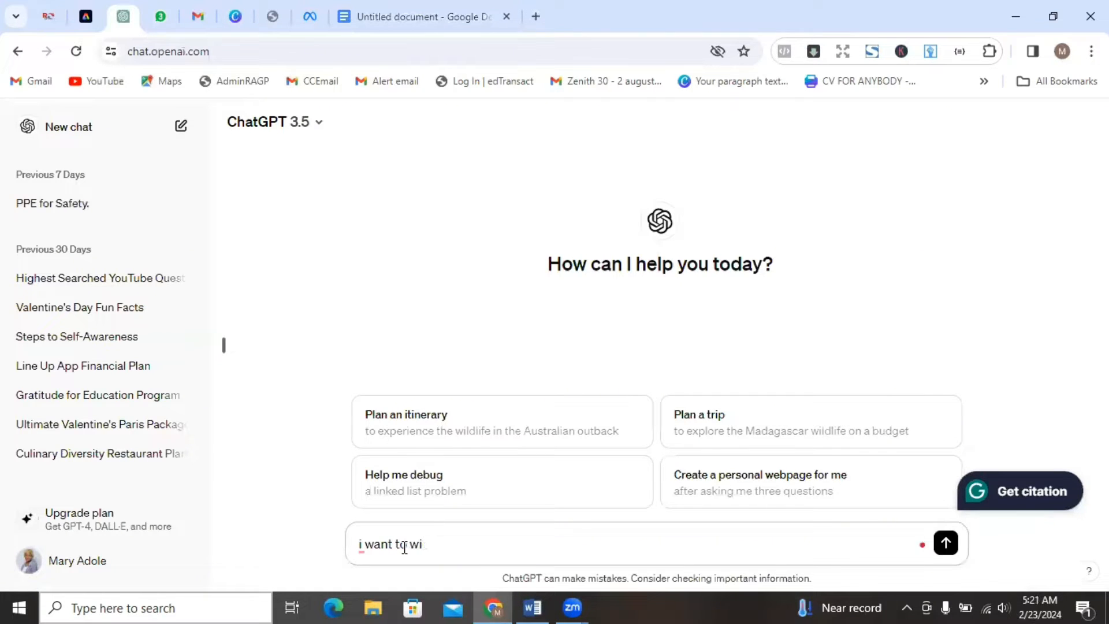
type("rrite a b cookbook but I don't ")
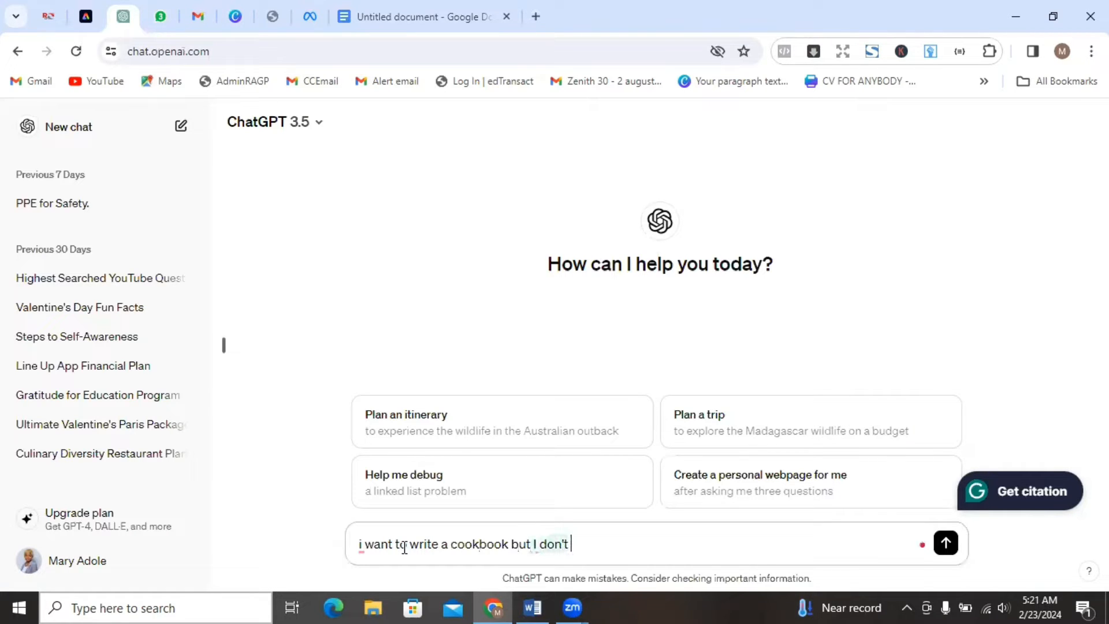
type("have a parti")
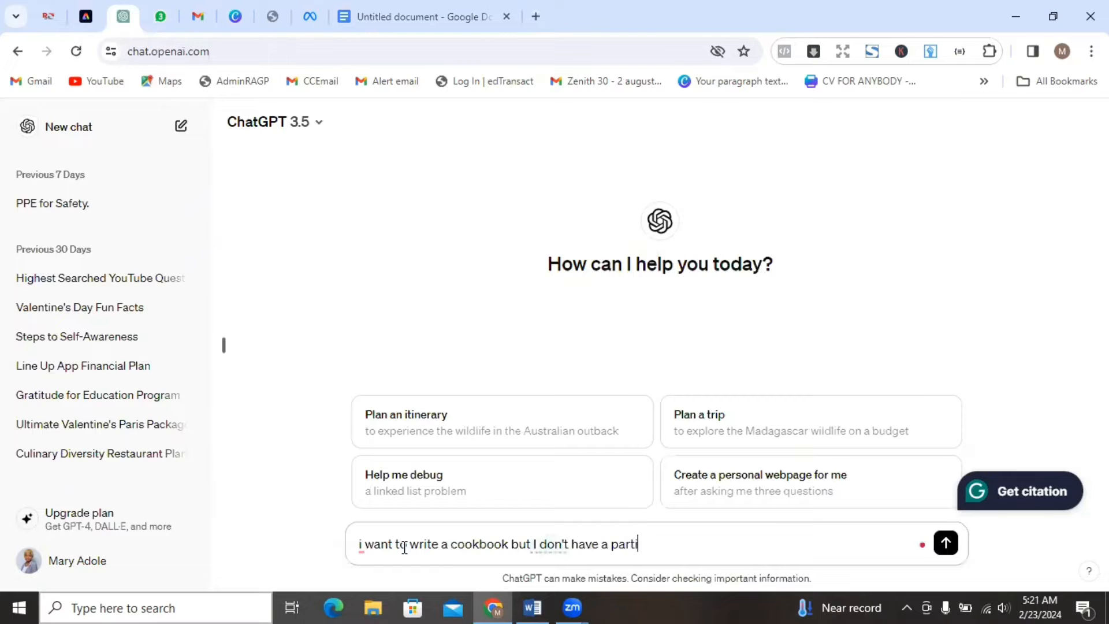
type("cular to")
type("pic I'm m")
key("BackSpace")
key("BackSpace")
key("BackSpace")
key("BackSpace")
type("in mind")
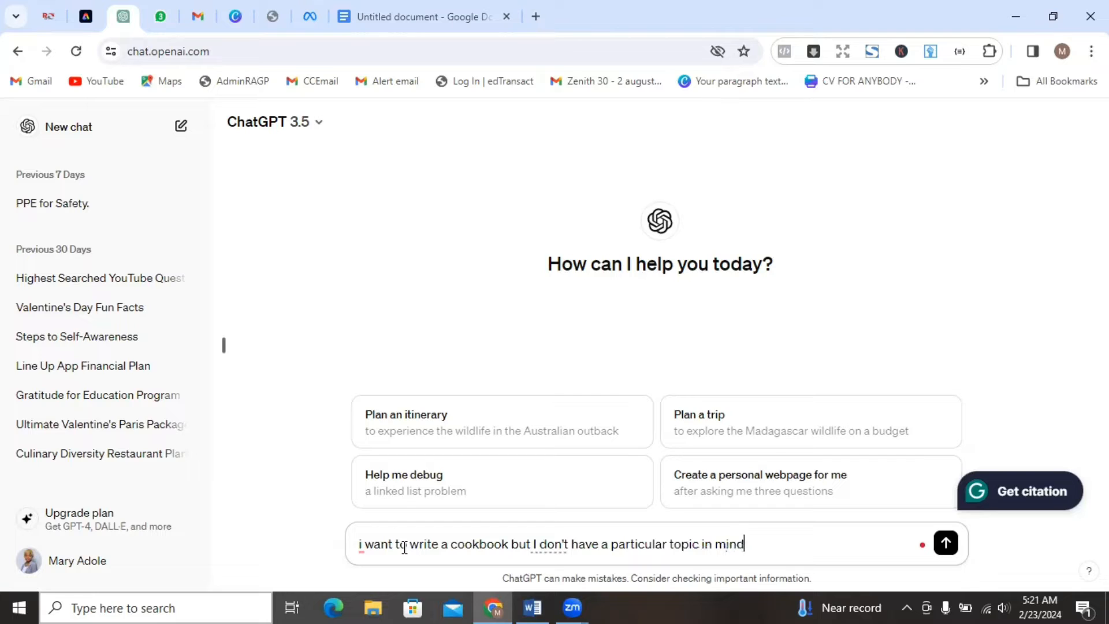
type(". please give me")
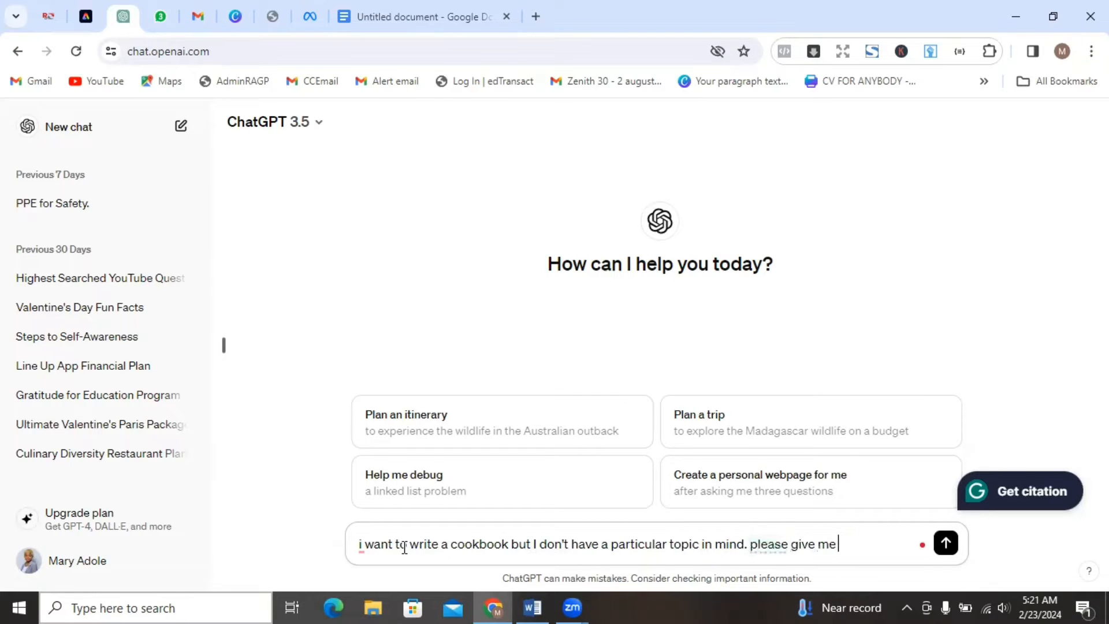
Complete the prompt with ". please suggest 5 topics for a cookbook that I can work with" and send it.
key("BackSpace")
key("BackSpace")
key("BackSpace")
key("BackSpace")
key("BackSpace")
key("BackSpace")
key("BackSpace")
type("suggest 5 topic")
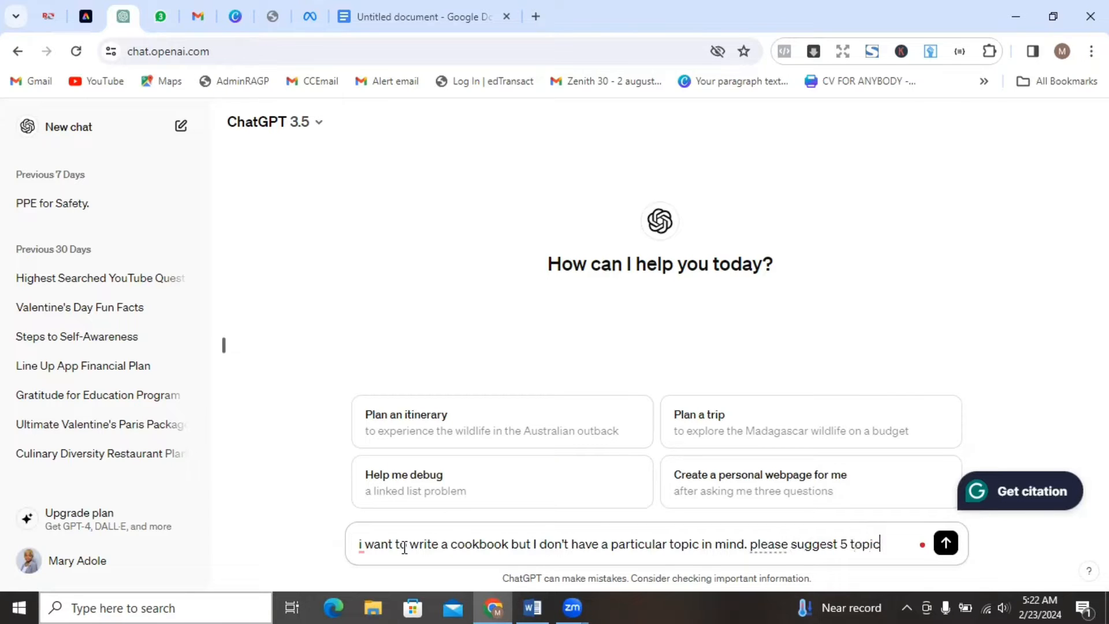
type("s tat")
key("BackSpace")
type("for a coo")
type("kbook")
type(" that I can work")
type(" with")
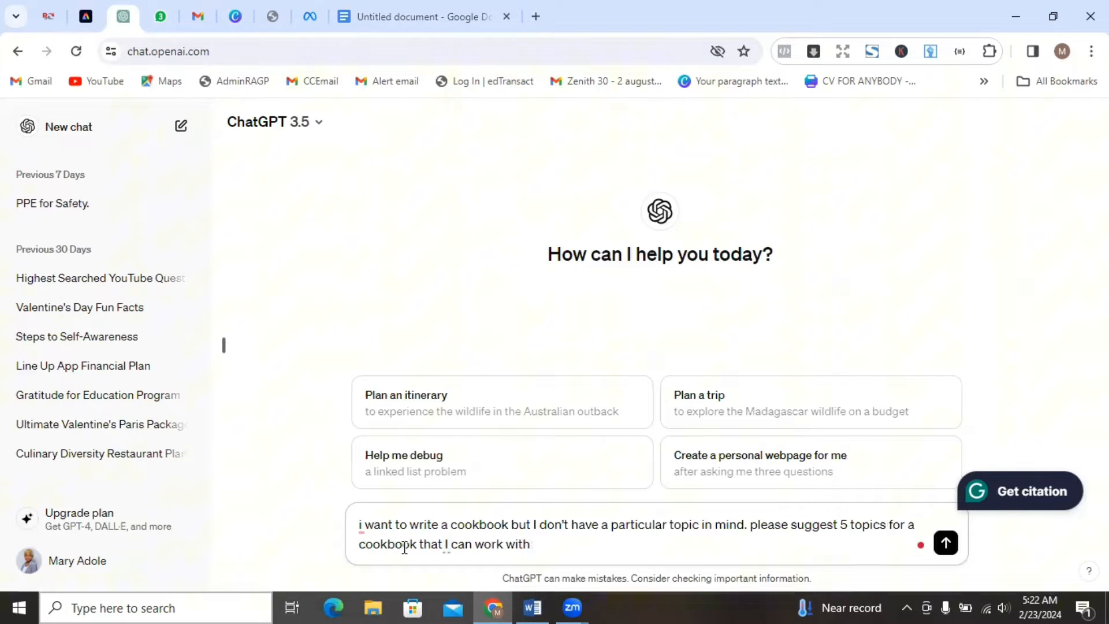
key("Return")
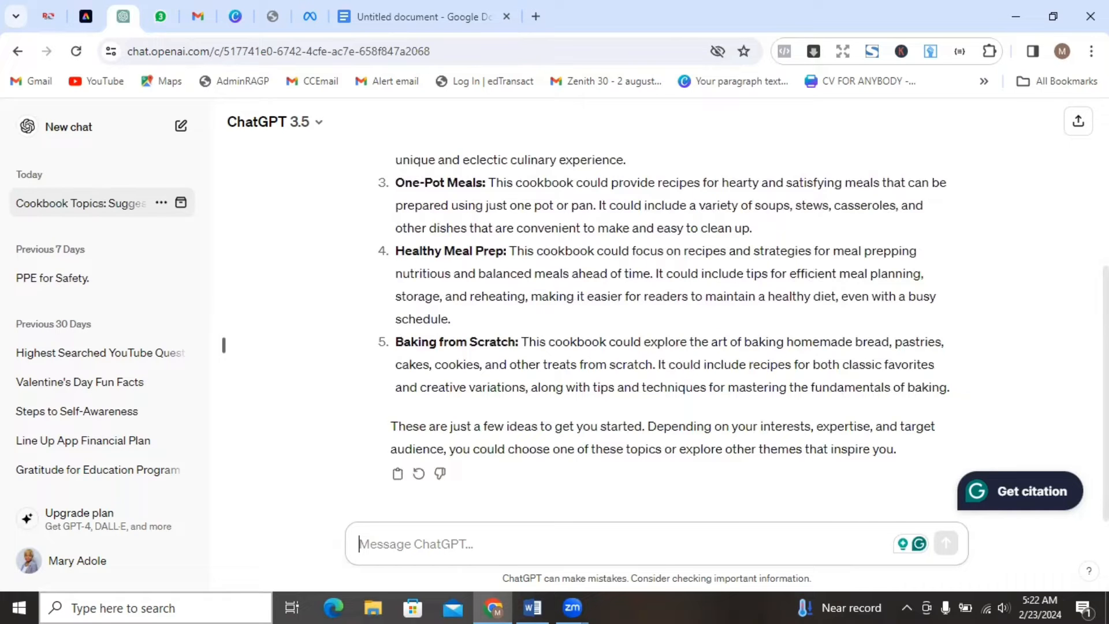
Read through the suggested cookbook topics from the first to the closing remarks.
scroll(665, 332, "up", 4)
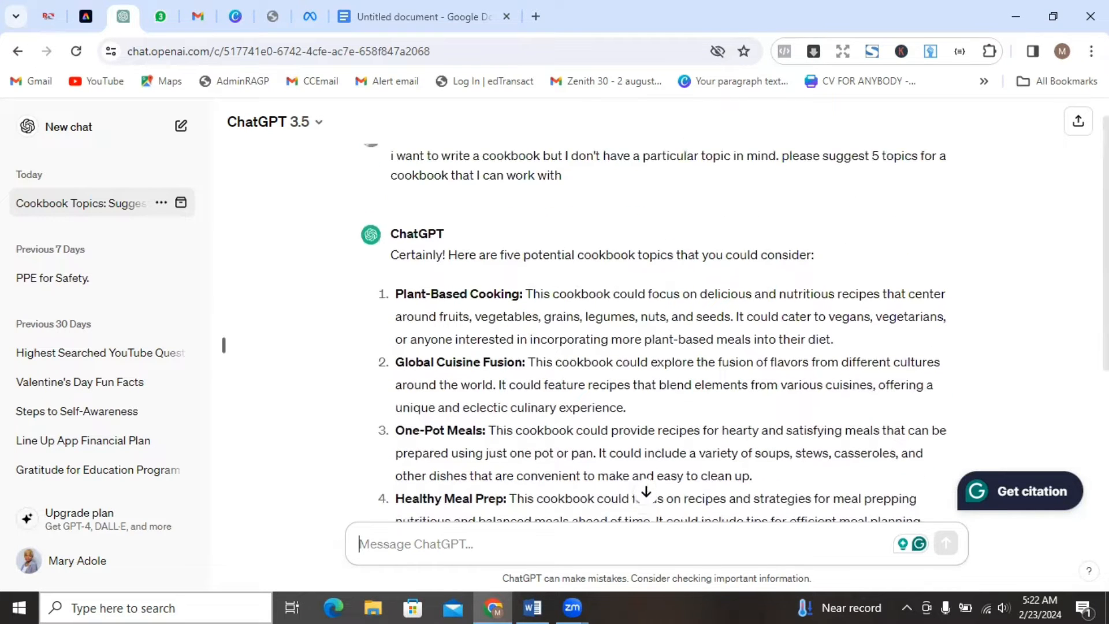
scroll(665, 333, "up", 1)
scroll(664, 332, "down", 2)
scroll(1068, 324, "down", 1)
scroll(1067, 335, "down", 1)
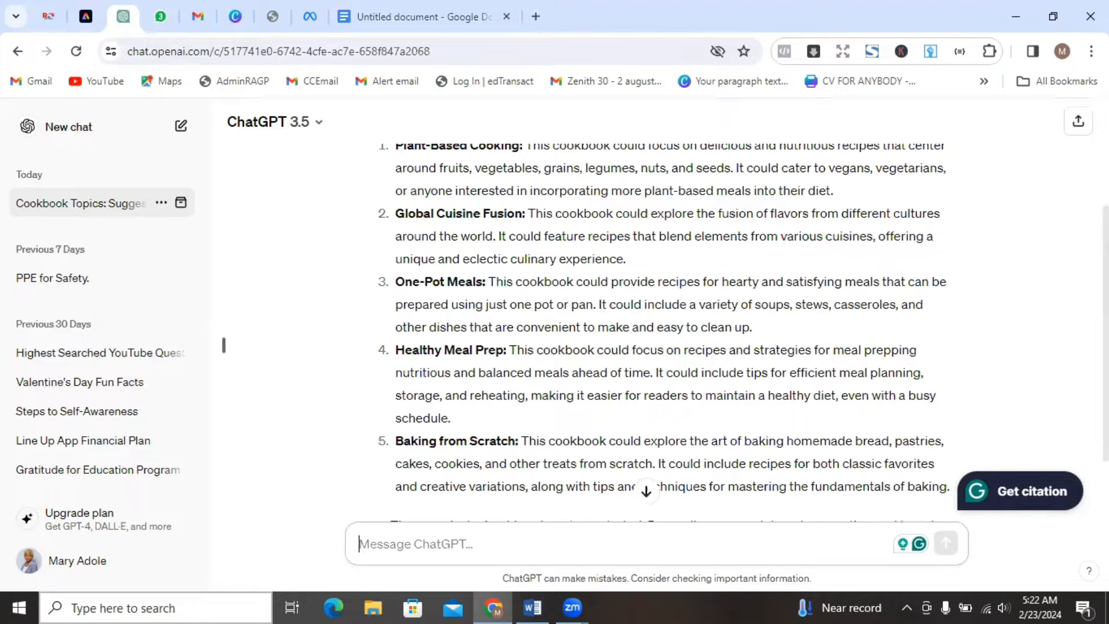
scroll(763, 388, "down", 1)
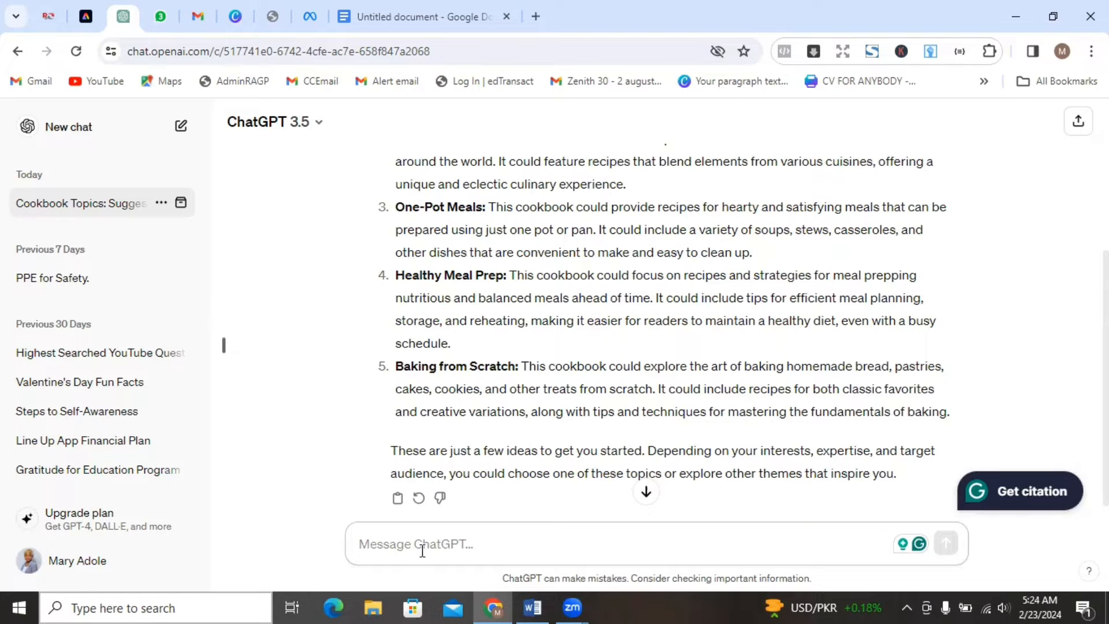
type("i want to w")
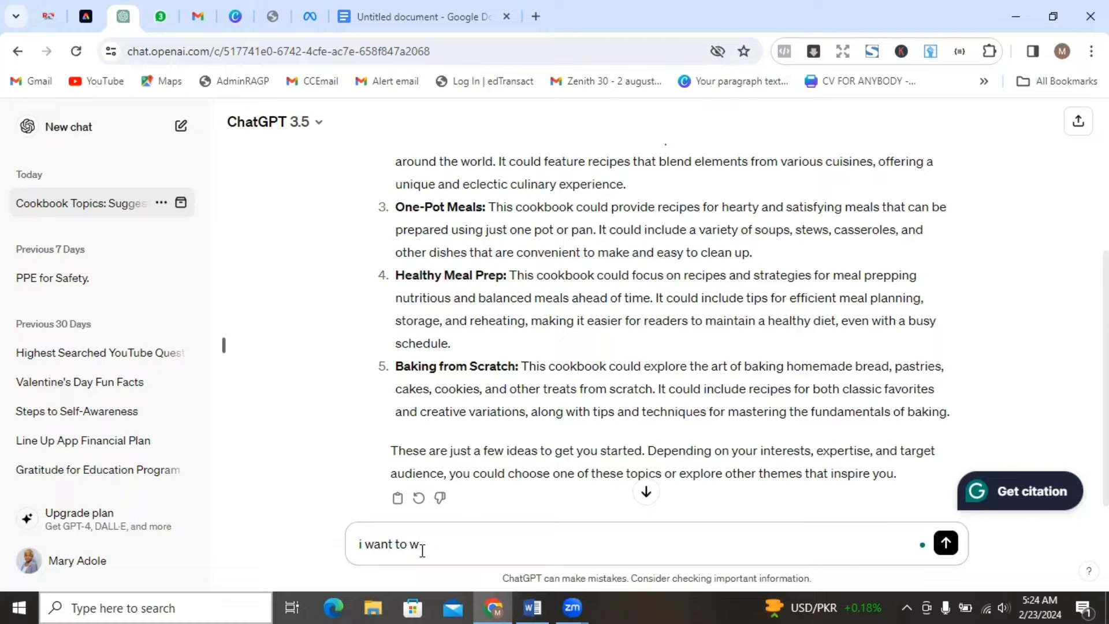
type("irte a rite a recipe book on")
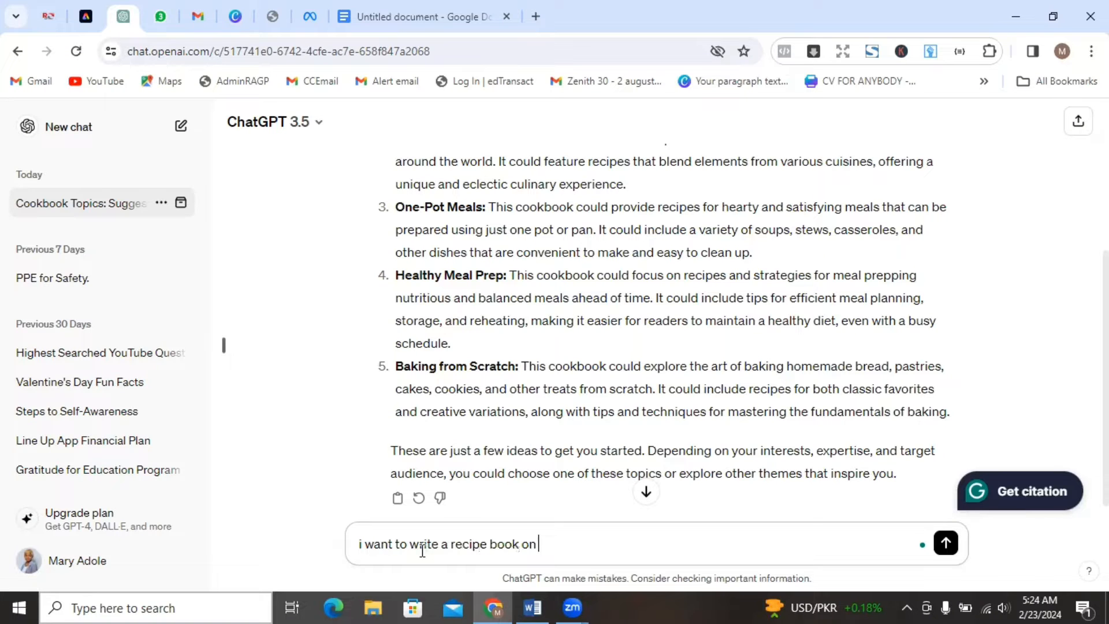
type(" ow to")
key("BackSpace")
key("BackSpace")
key("BackSpace")
key("BackSpace")
type("how")
type("akee homemad")
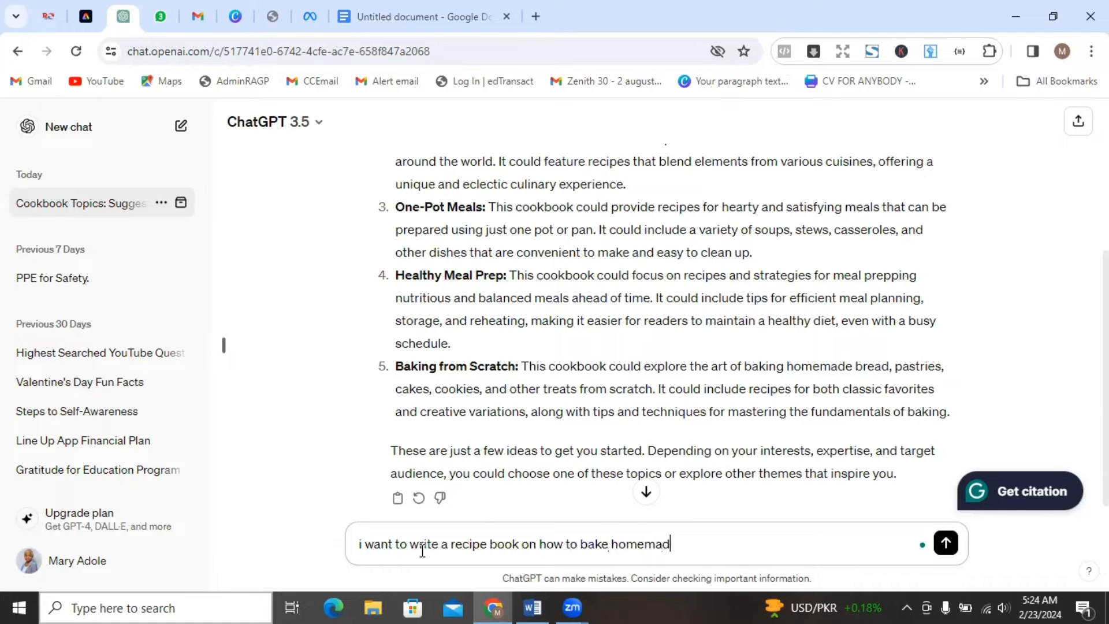
type("e brea")
type("d, please")
type(" write")
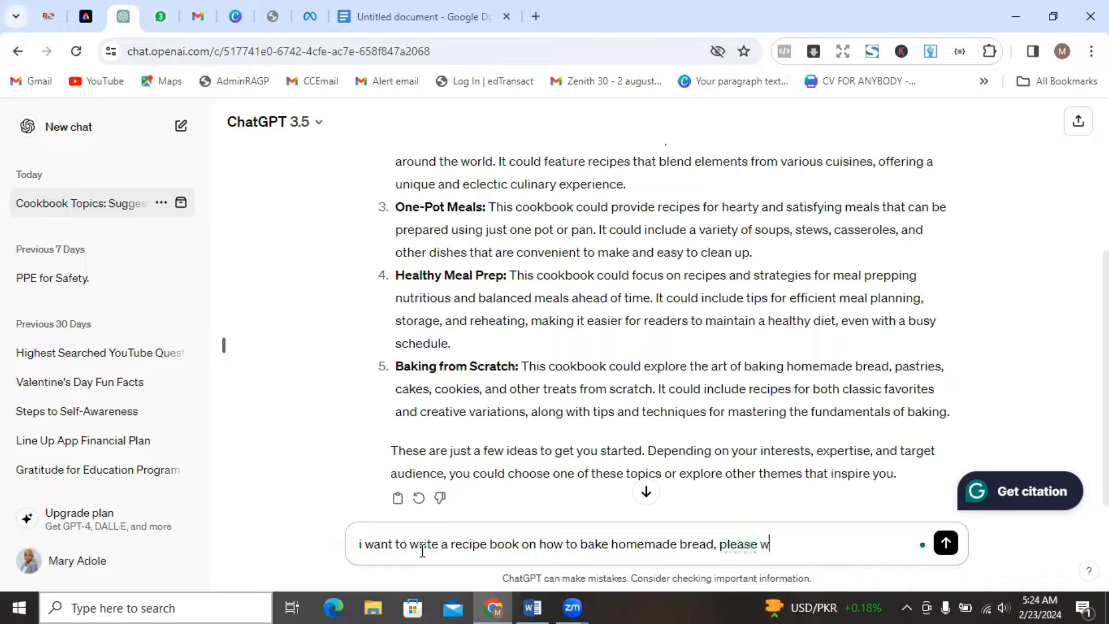
type(" an outline for the book")
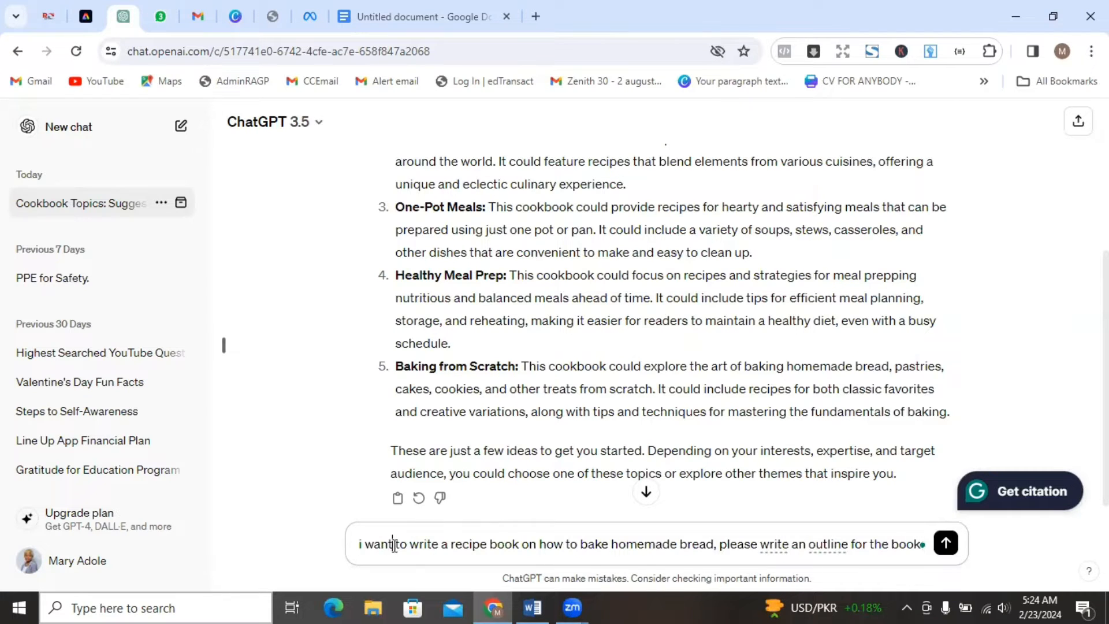
key("ctrl+a")
Start the follow-up prompt with "i want to write a 5 chapter".
type("i ean tnat to m")
key("BackSpace")
key("BackSpace")
key("BackSpace")
key("BackSpace")
key("BackSpace")
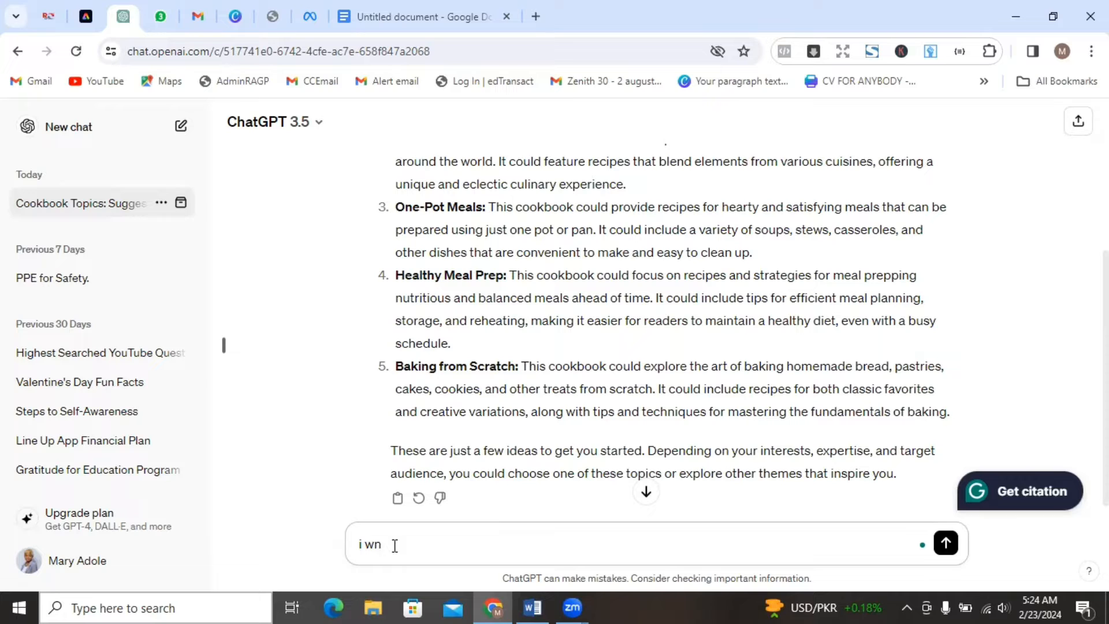
type("ant")
type("to write a 5 chapter")
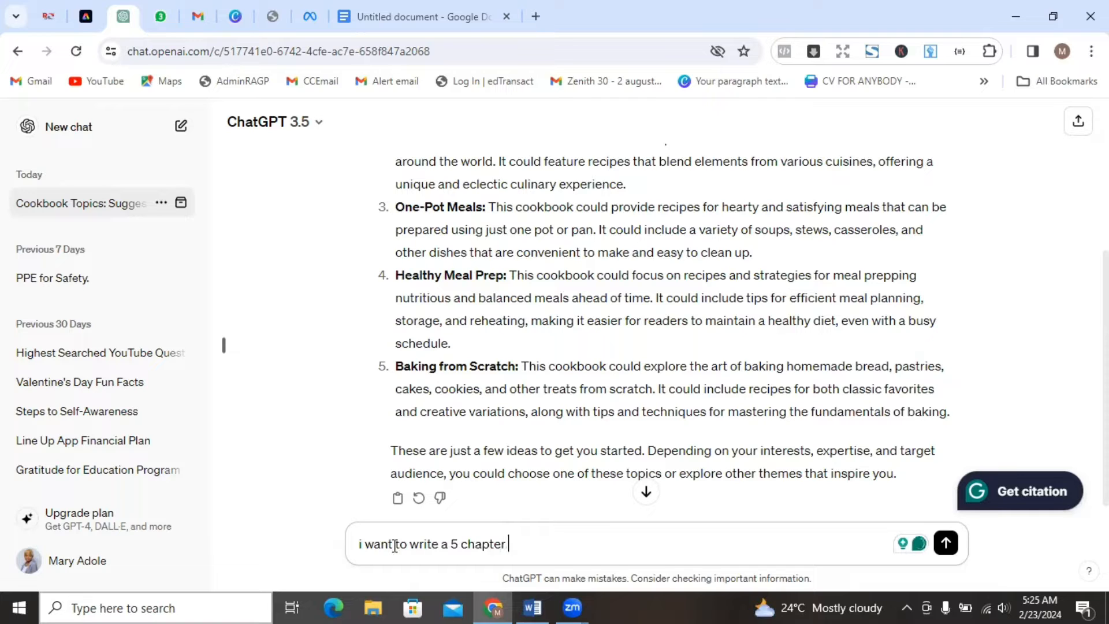
Reword the end of the draft prompt to "a simple 5 chapter recipe book".
key("BackSpace")
key("BackSpace")
key("BackSpace")
key("BackSpace")
key("BackSpace")
key("BackSpace")
type("suimpe")
key("BackSpace")
key("BackSpace")
type("imple 5 chapter oo")
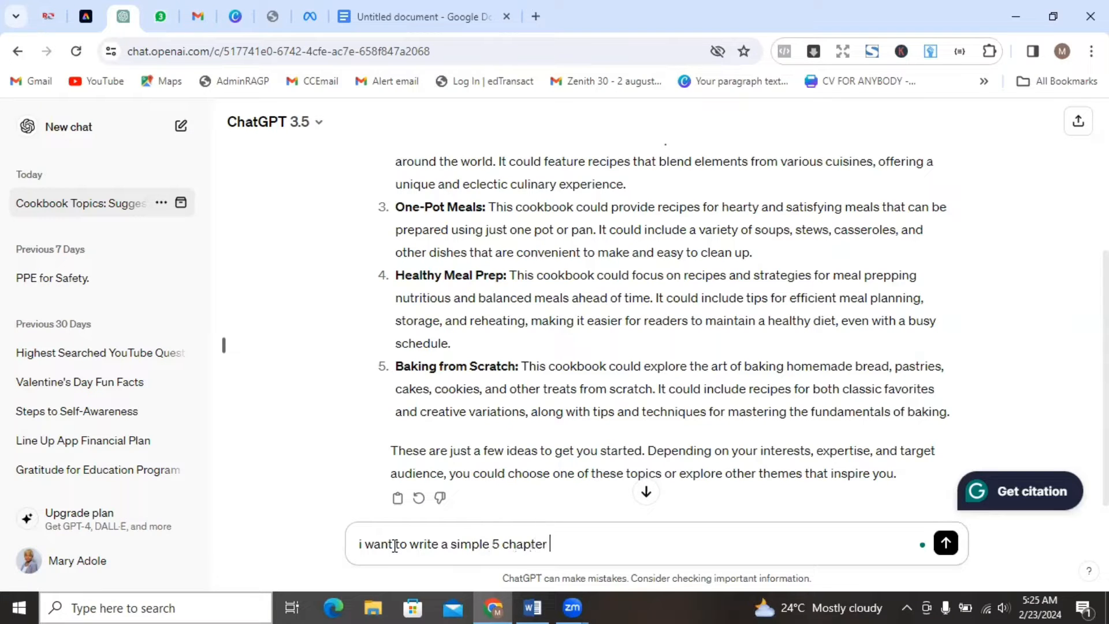
key("BackSpace")
key("BackSpace")
type("book")
key("BackSpace")
key("BackSpace")
type("pe book")
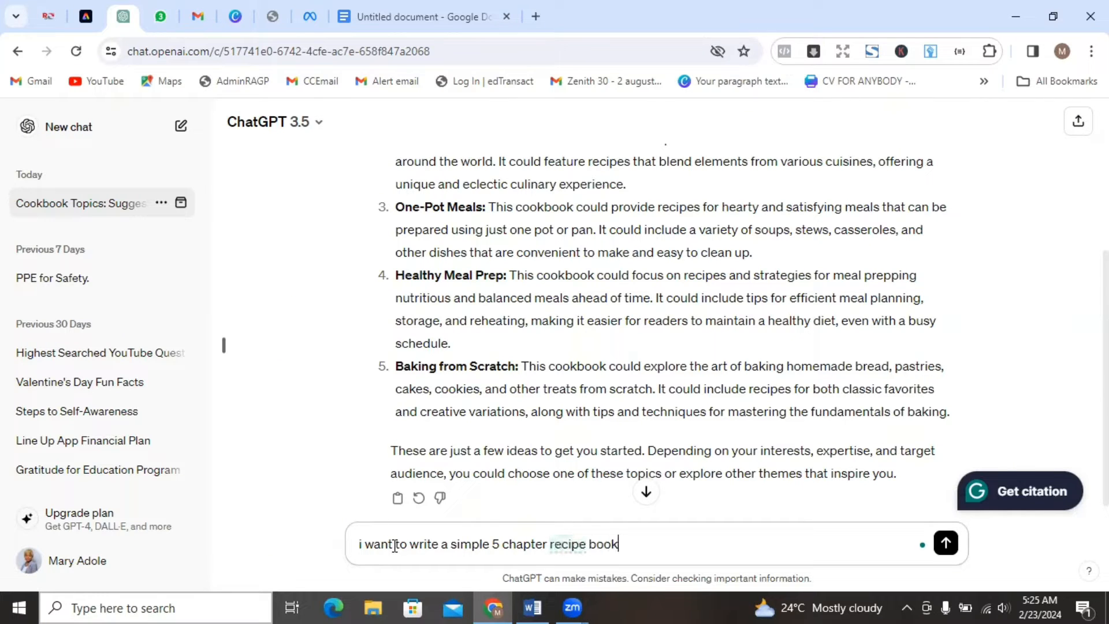
type(" on how to pro")
Continue the prompt with the book's subject, "on how to bake homemade bread.".
key("BackSpace")
type("bake home")
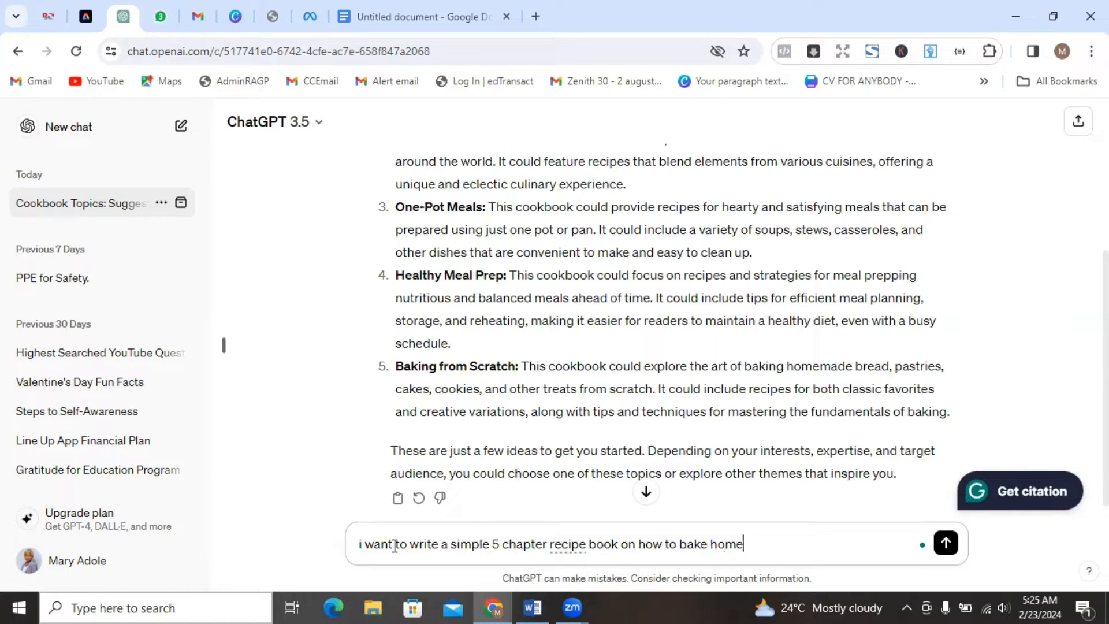
type("made bread ")
type(" please wi")
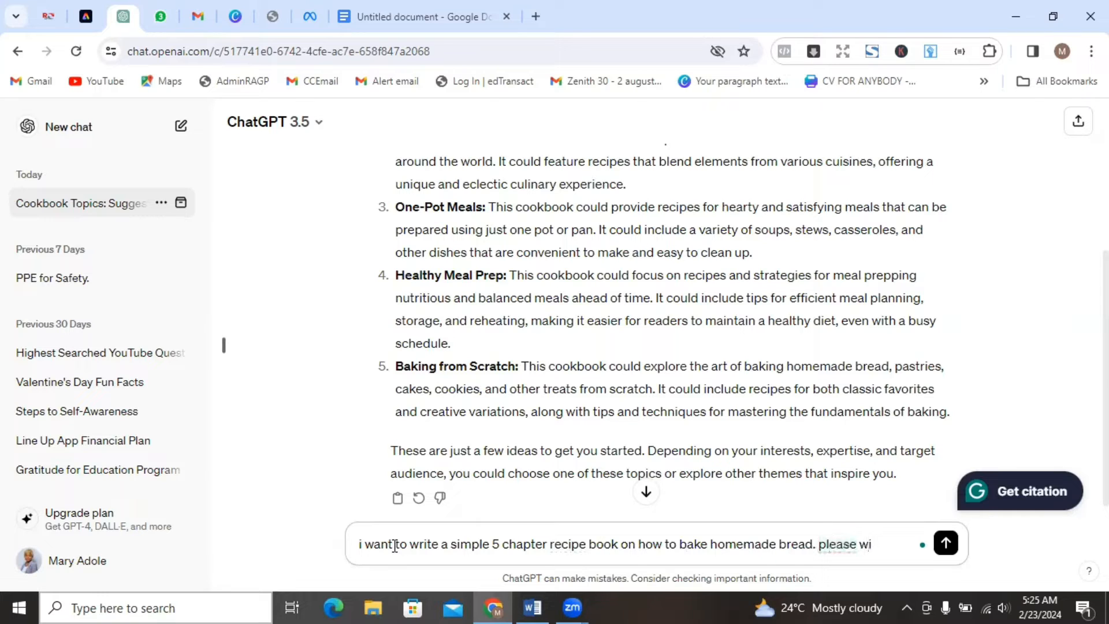
type("tte an outline for ")
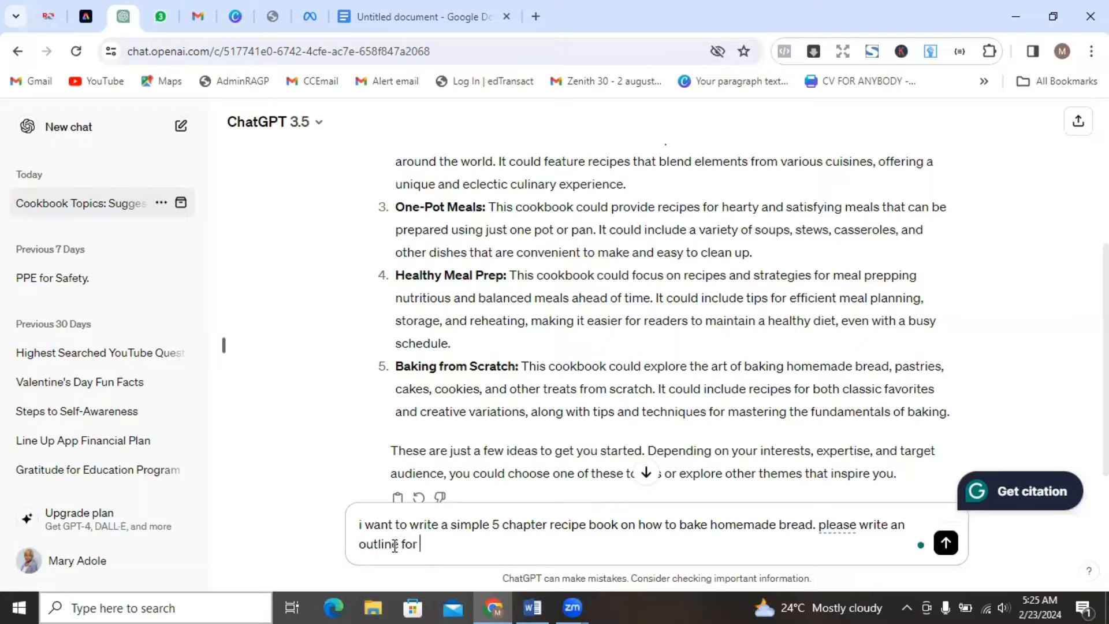
type("this book")
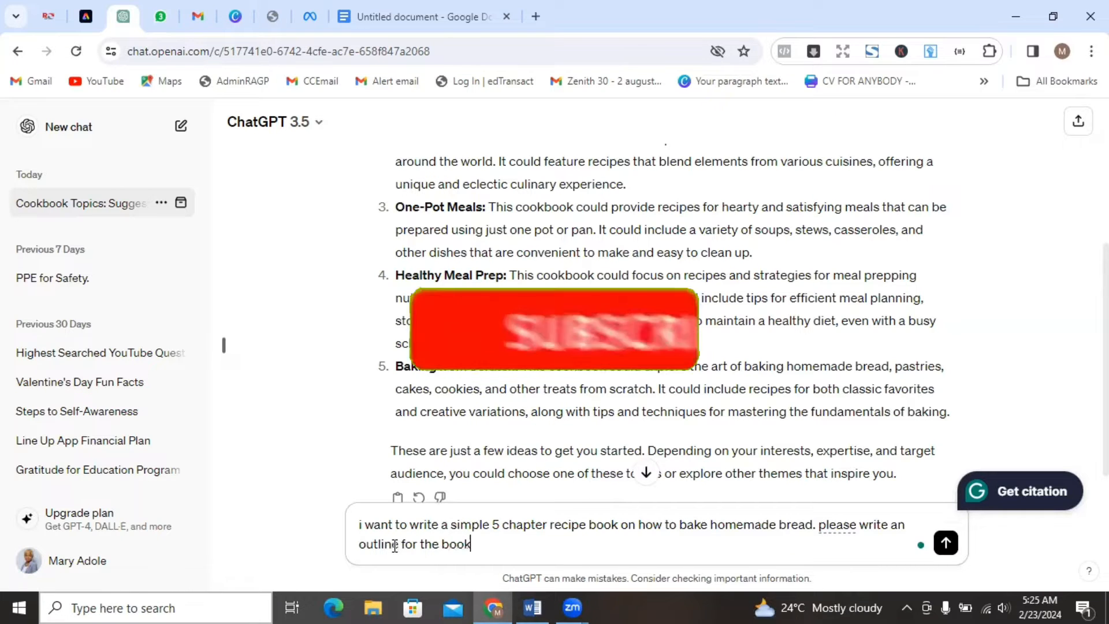
Finish the prompt with "please write an outline for the book" and send it.
key("Return")
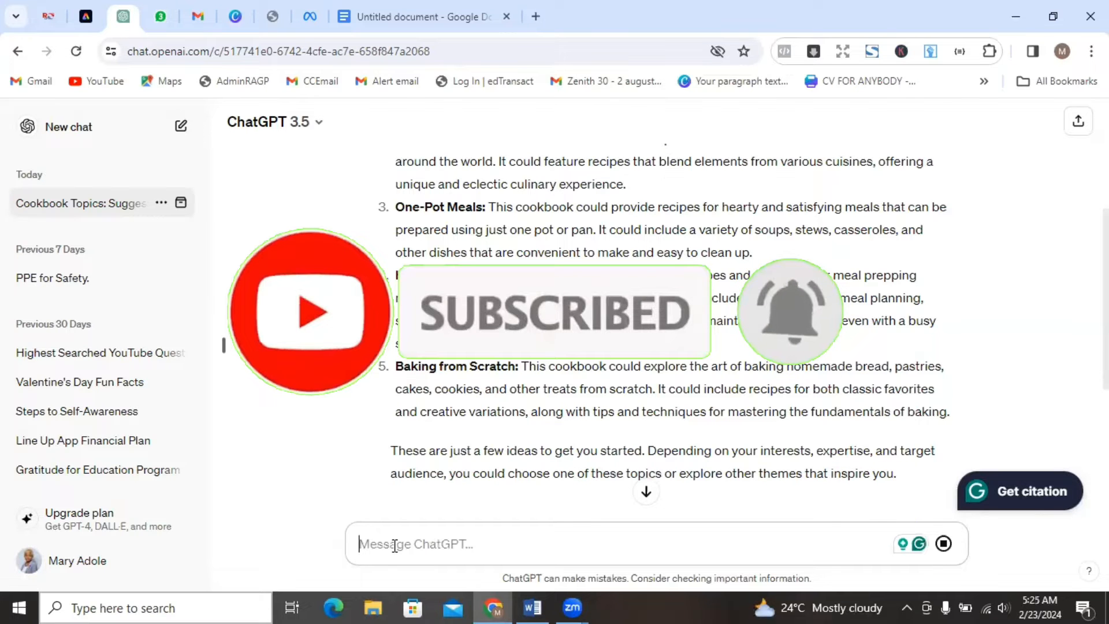
Review the generated homemade bread book outline from Chapter 1 through Chapter 5 and return to its beginning.
left_click_drag(1107, 341, 1106, 403)
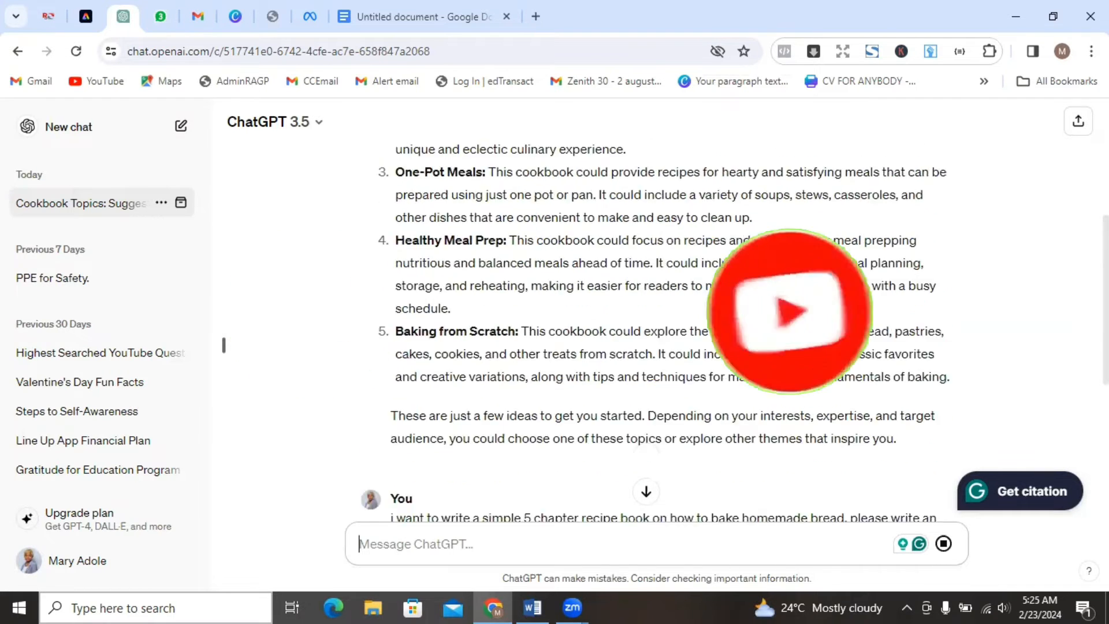
scroll(1068, 442, "down", 4)
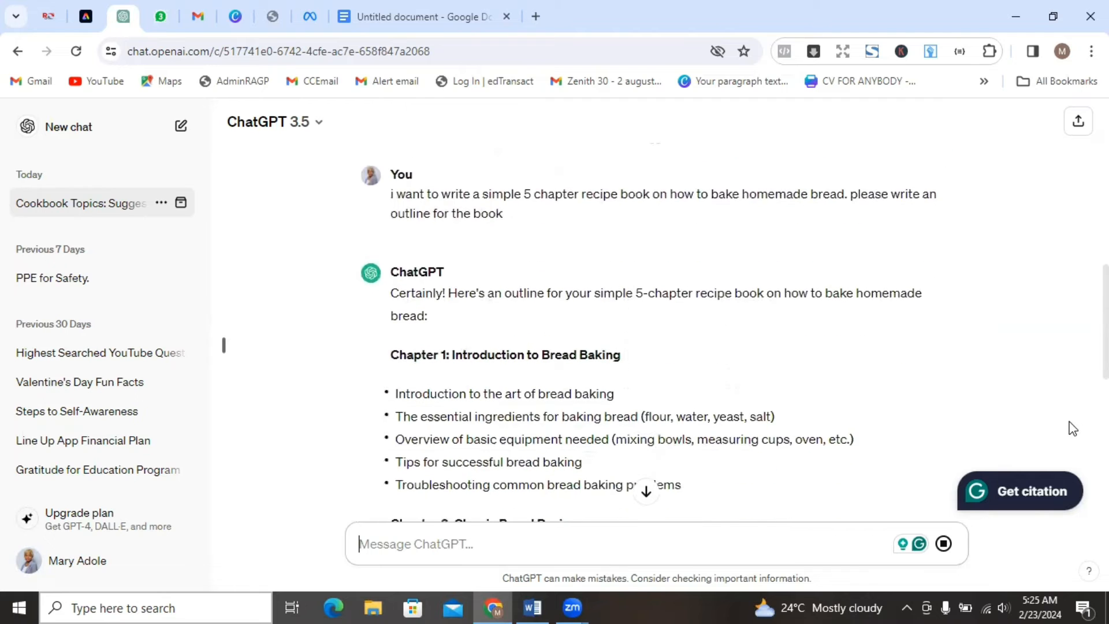
scroll(1067, 442, "down", 2)
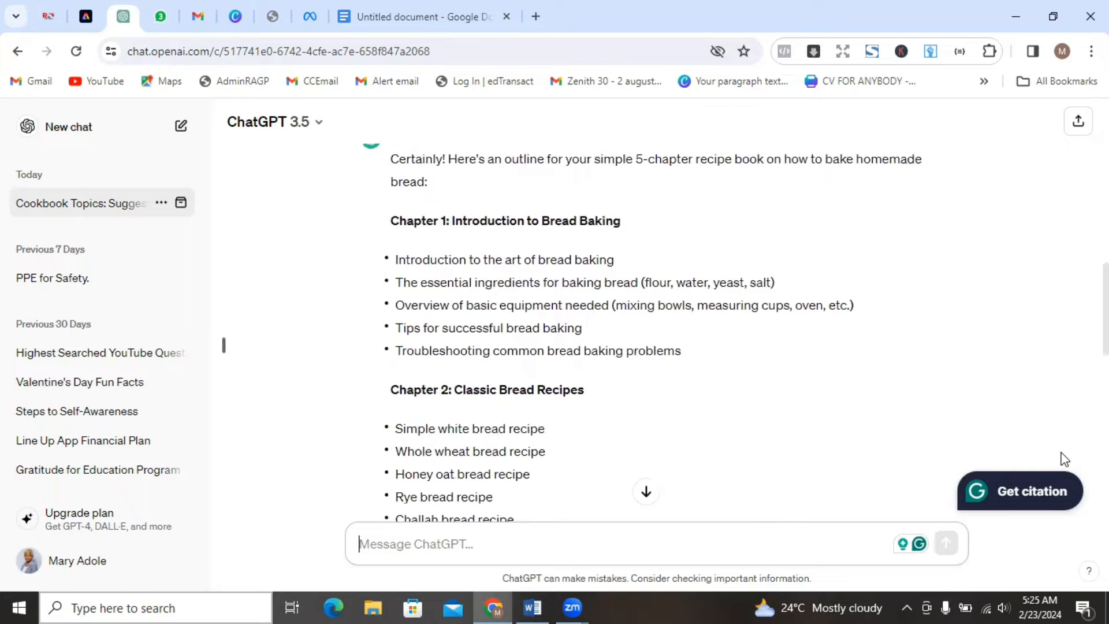
scroll(1061, 462, "down", 3)
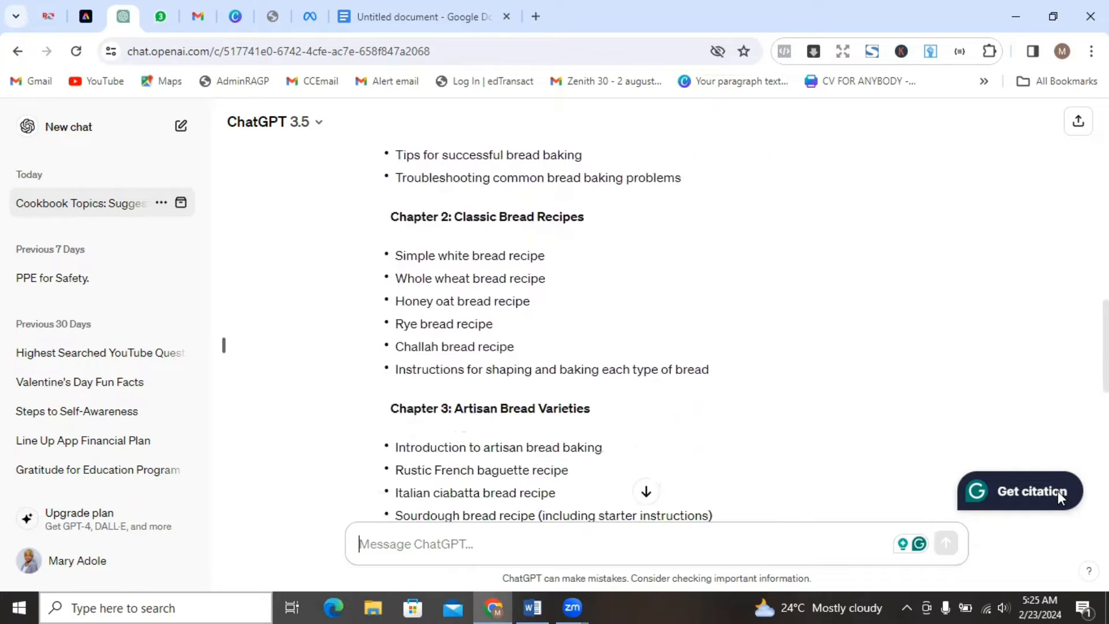
scroll(1058, 509, "down", 5)
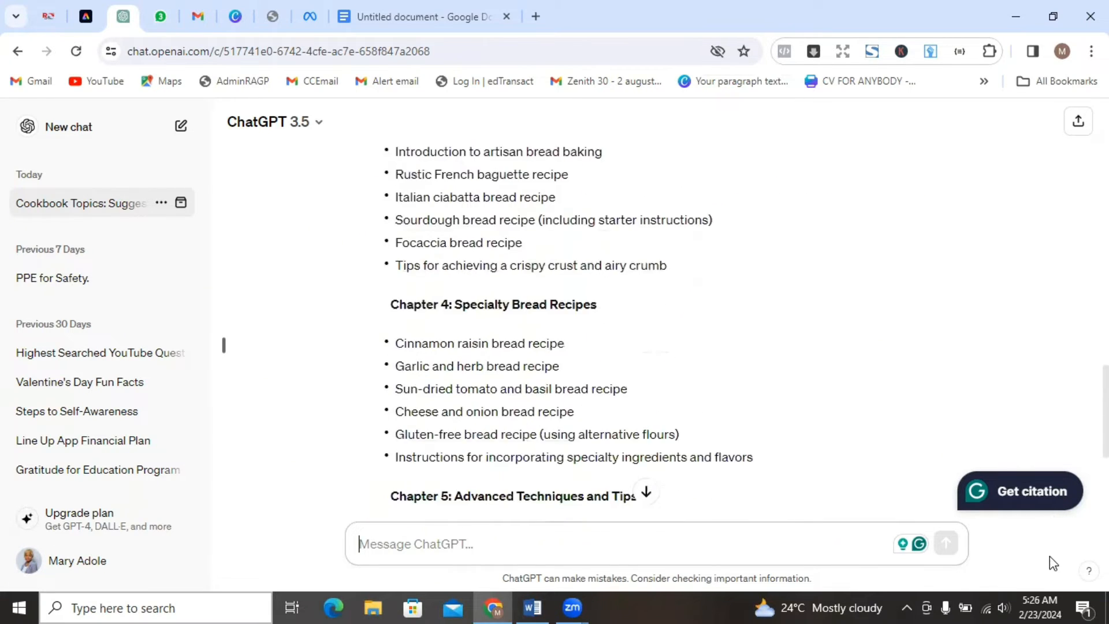
scroll(1048, 581, "down", 4)
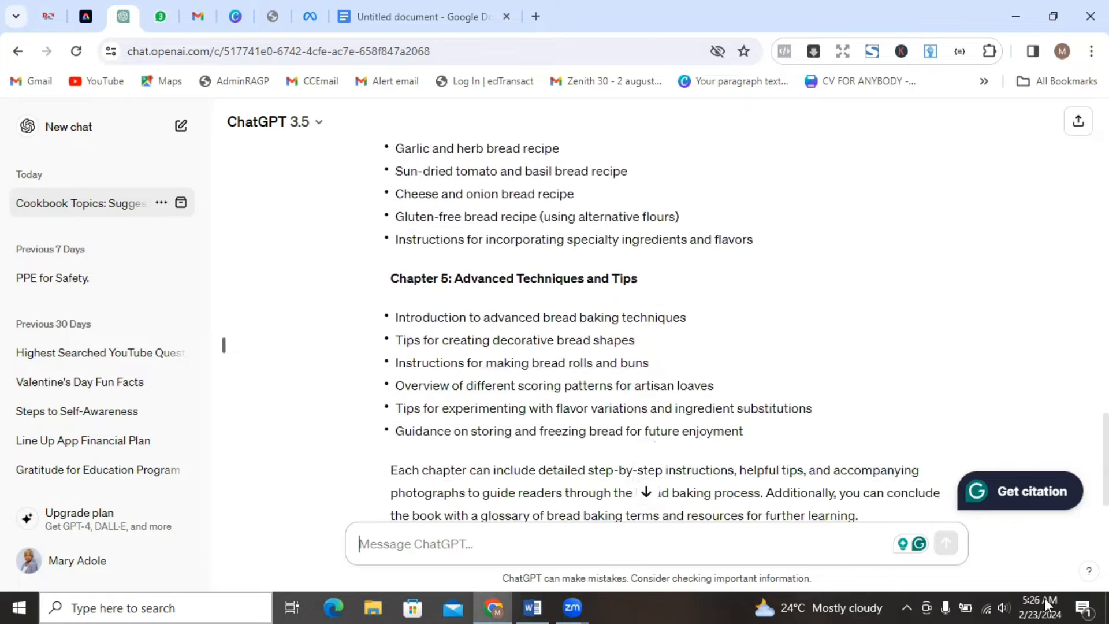
scroll(1069, 514, "up", 15)
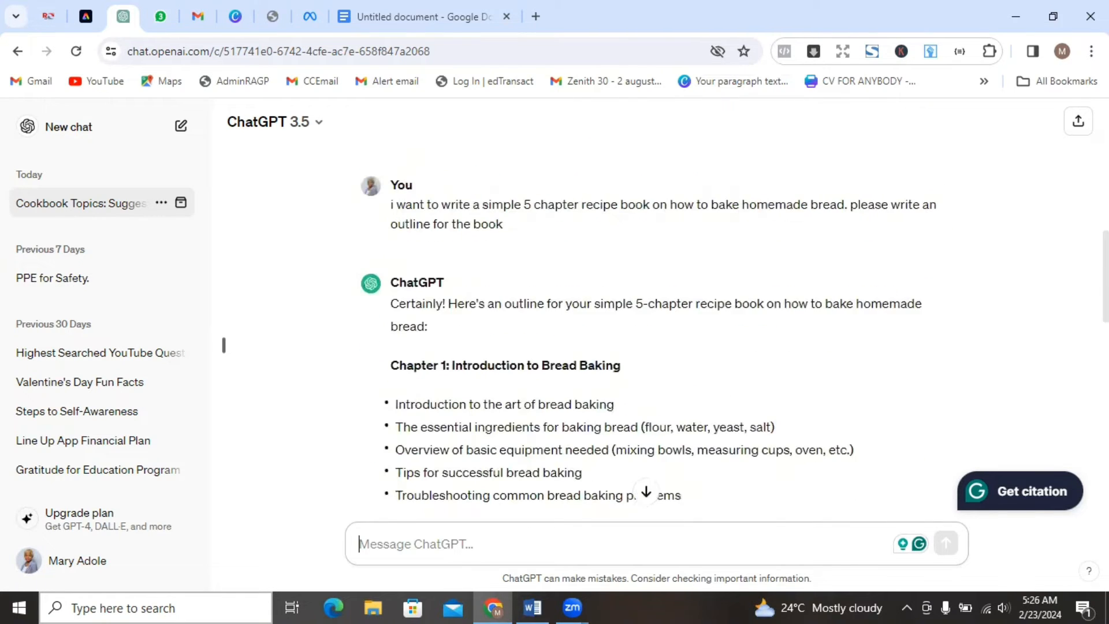
Read through the homemade bread book outline again, from Chapter 1 to the closing paragraph after Chapter 5.
scroll(733, 324, "down", 1)
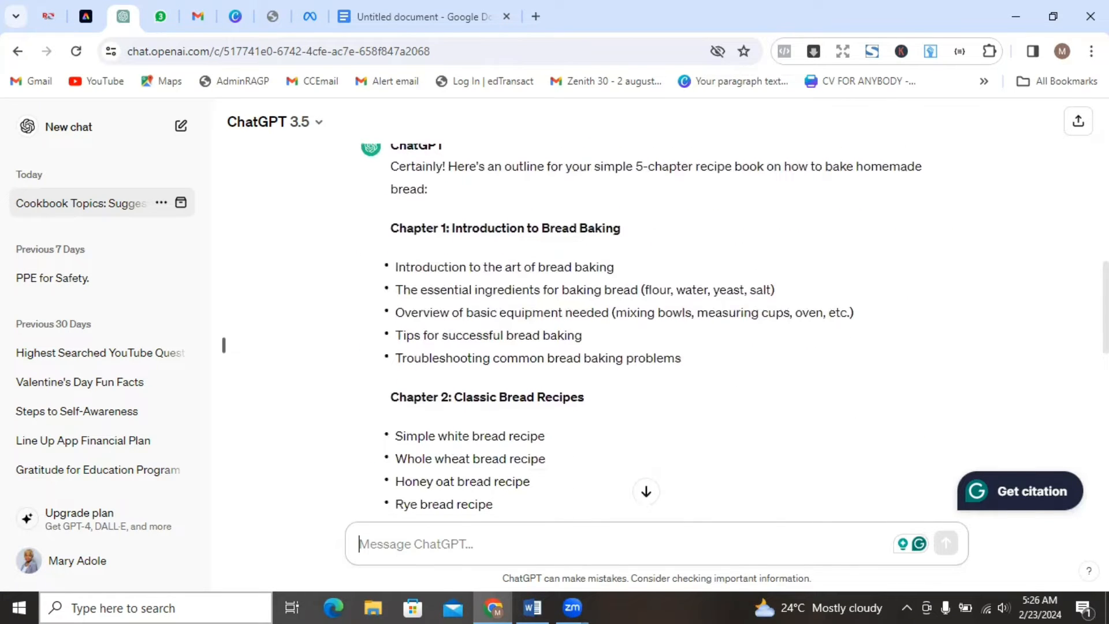
scroll(657, 330, "up", 1)
scroll(657, 330, "down", 1)
scroll(657, 329, "up", 1)
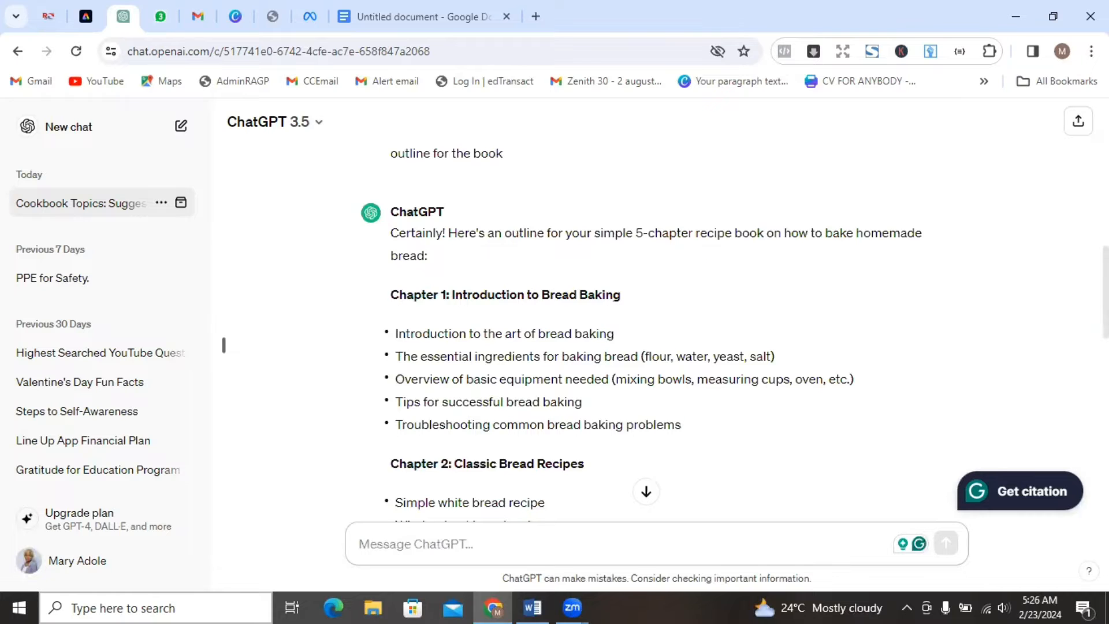
scroll(656, 335, "down", 3)
scroll(656, 335, "down", 3)
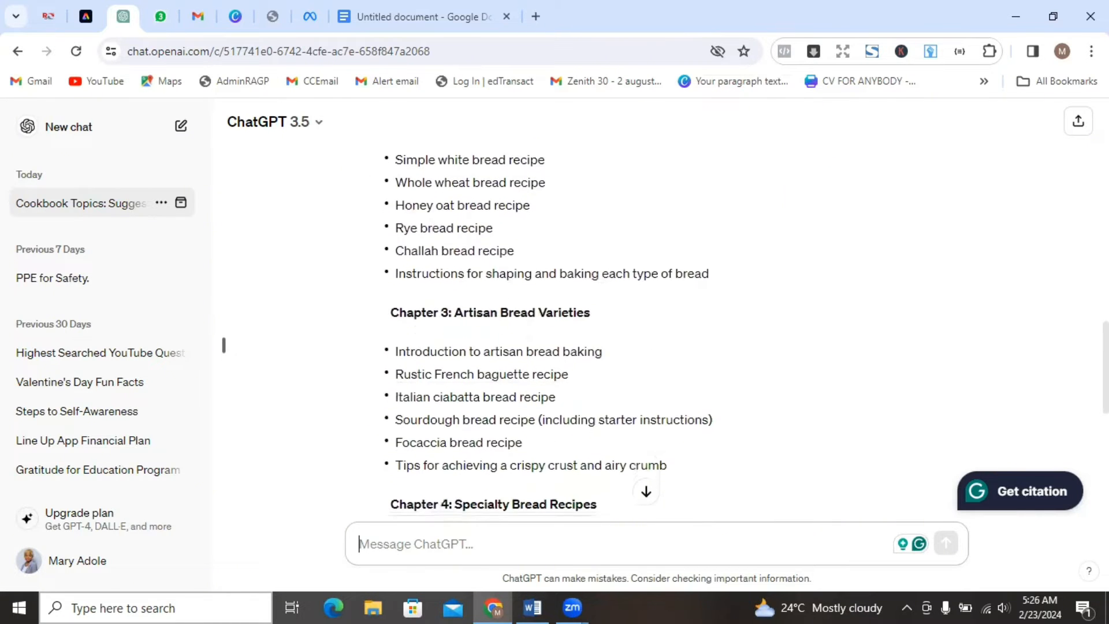
scroll(656, 335, "down", 1)
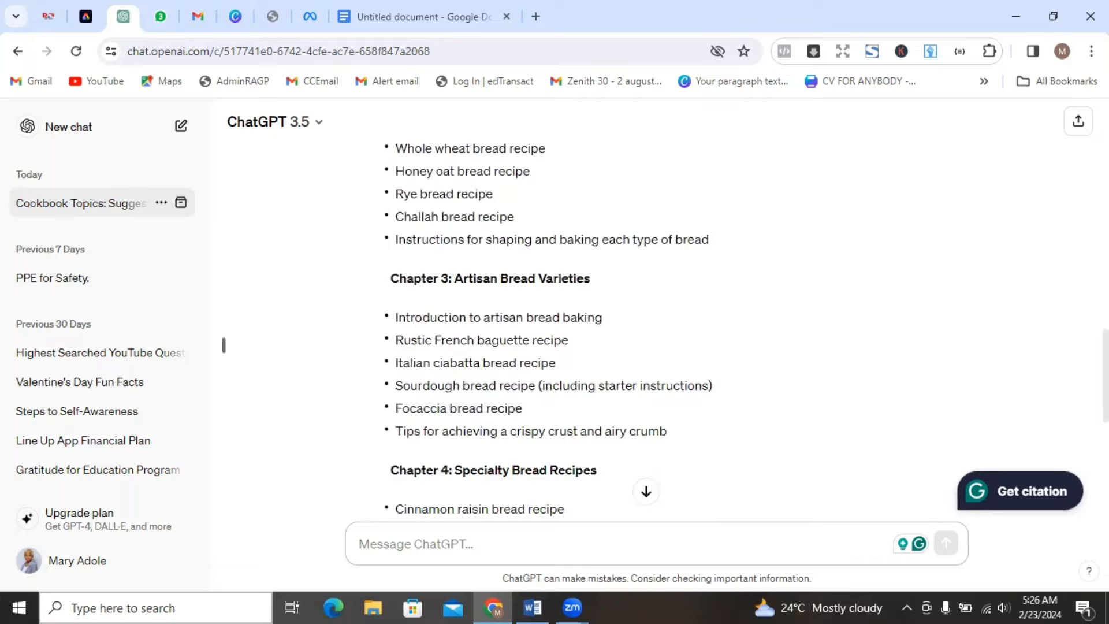
scroll(656, 335, "down", 2)
scroll(656, 335, "down", 1)
scroll(657, 335, "down", 3)
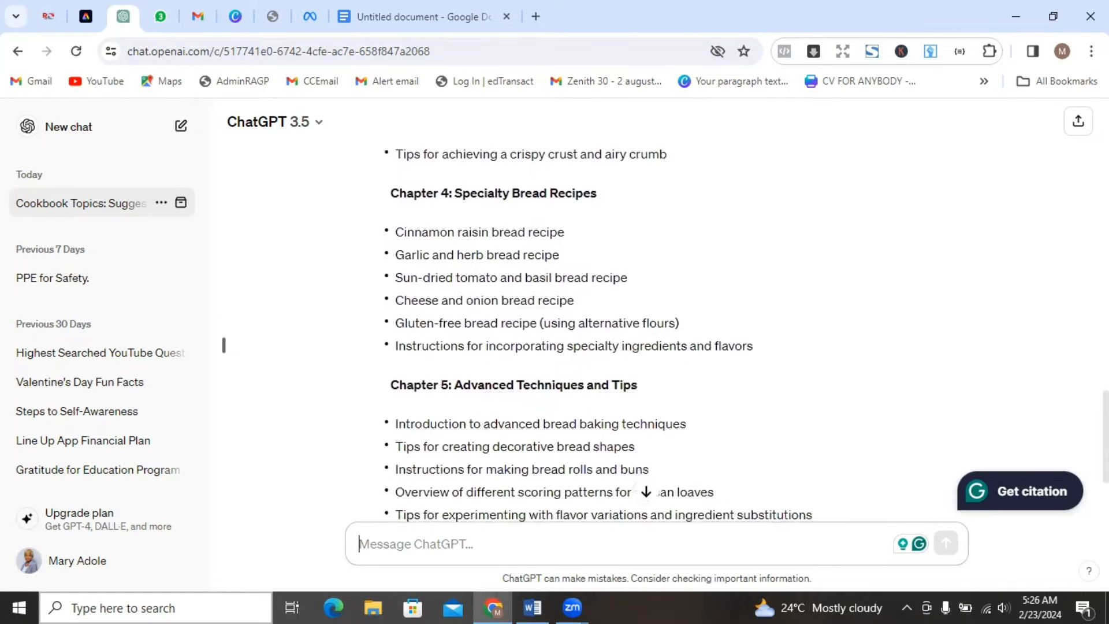
scroll(656, 335, "down", 2)
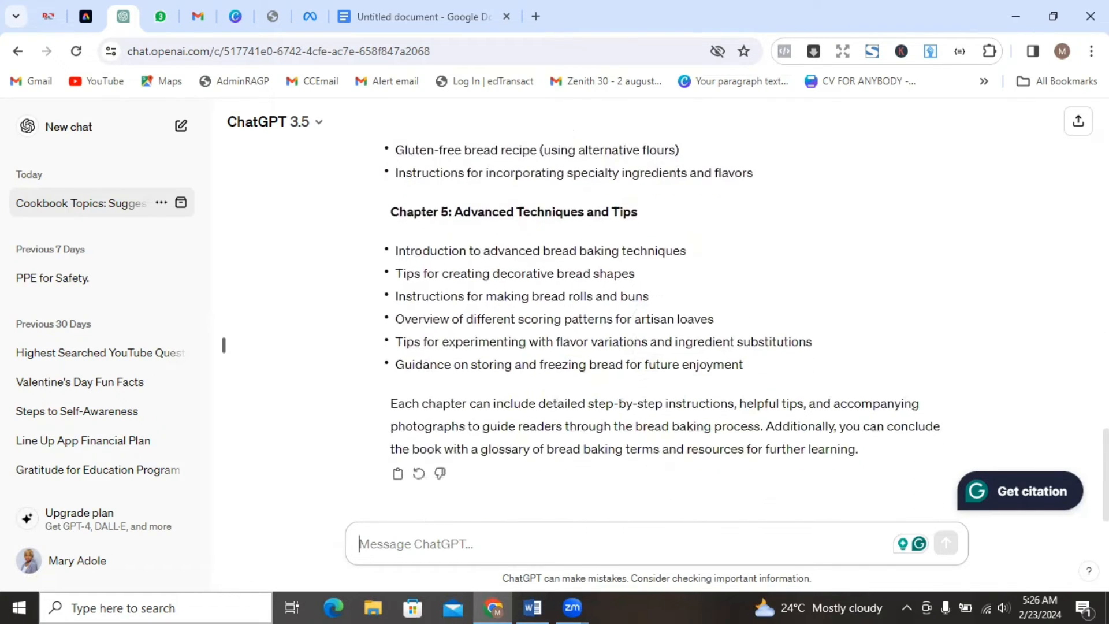
scroll(223, 344, "up", 6)
scroll(224, 345, "up", 3)
scroll(224, 345, "up", 2)
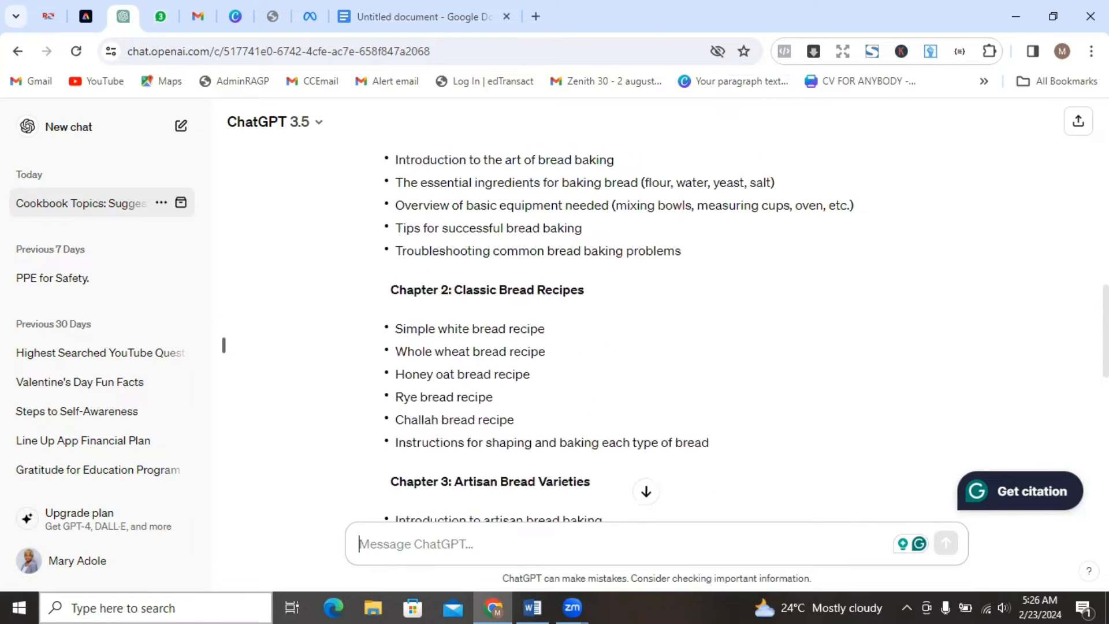
Examine the topics under Chapter 1: Introduction to Bread Baking and Chapter 2: Classic Bread Recipes.
scroll(223, 345, "down", 1)
scroll(223, 345, "down", 1)
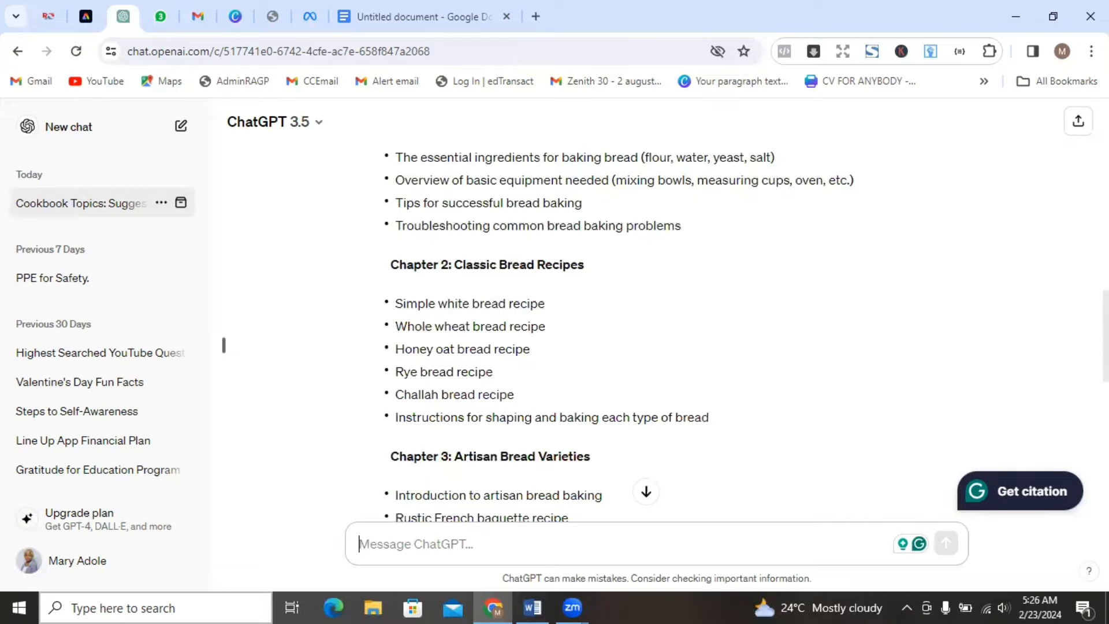
scroll(635, 335, "up", 3)
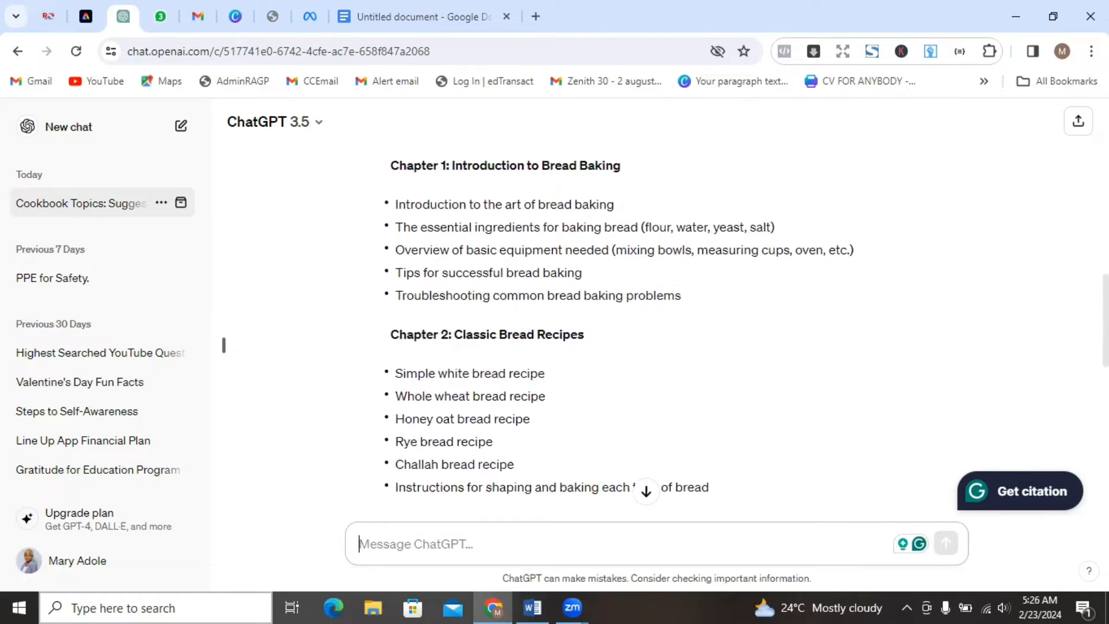
scroll(597, 295, "up", 3)
scroll(597, 294, "down", 1)
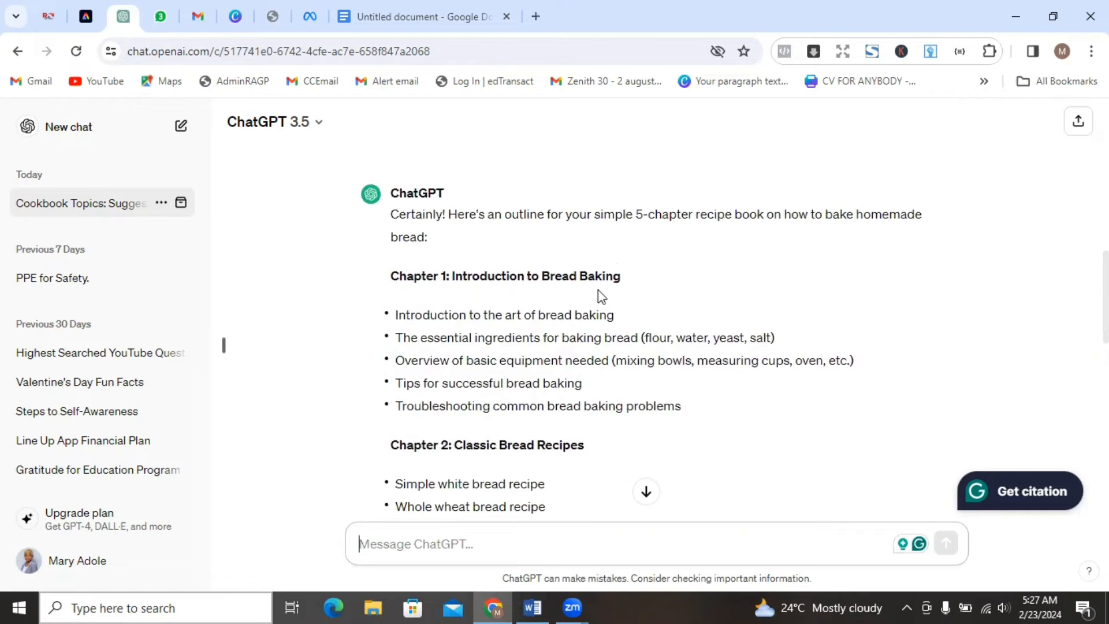
scroll(635, 335, "down", 3)
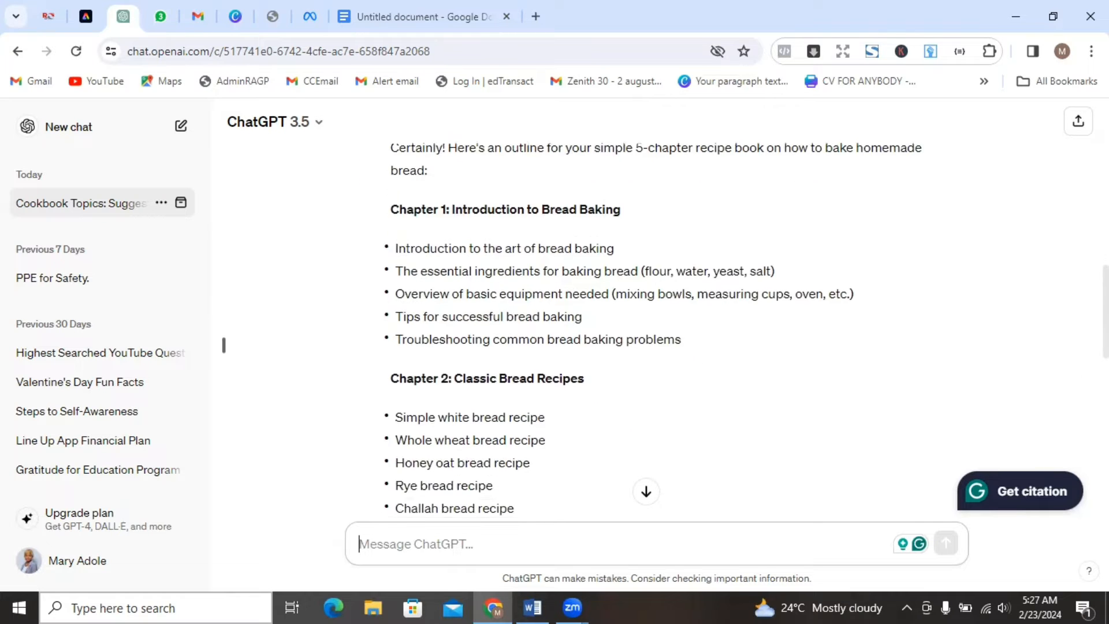
scroll(224, 345, "up", 2)
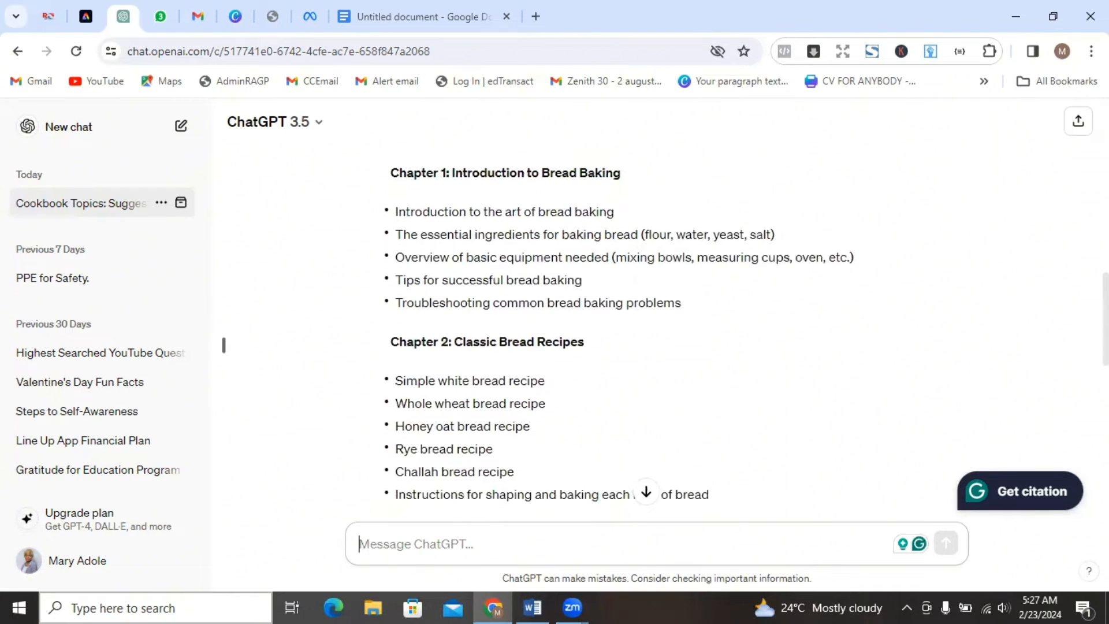
scroll(223, 345, "down", 2)
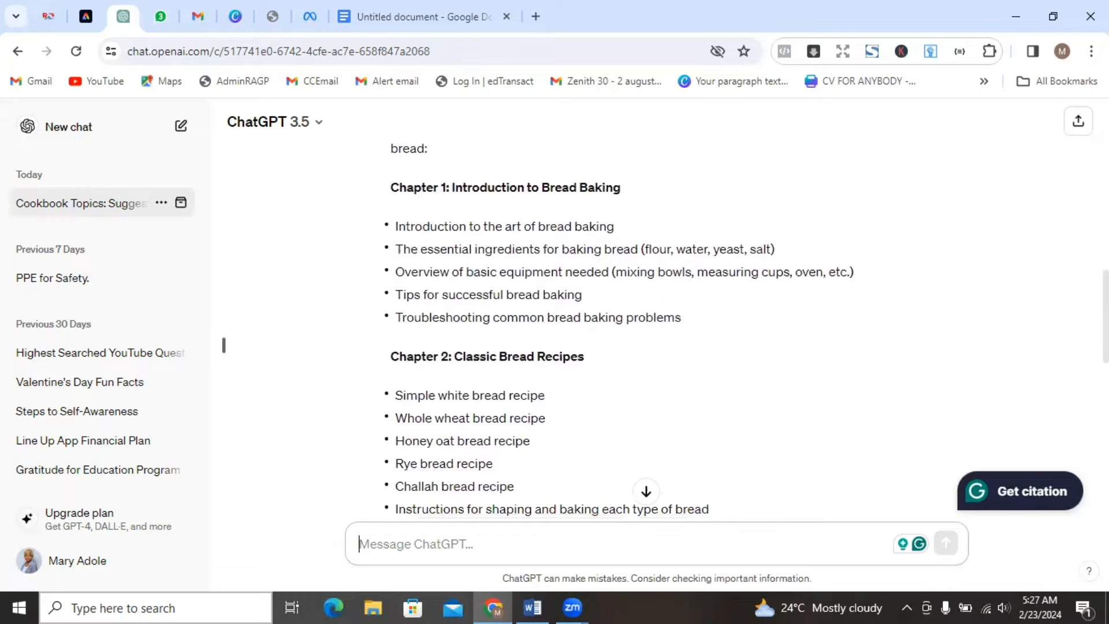
scroll(223, 344, "up", 1)
scroll(224, 344, "up", 1)
scroll(224, 345, "down", 3)
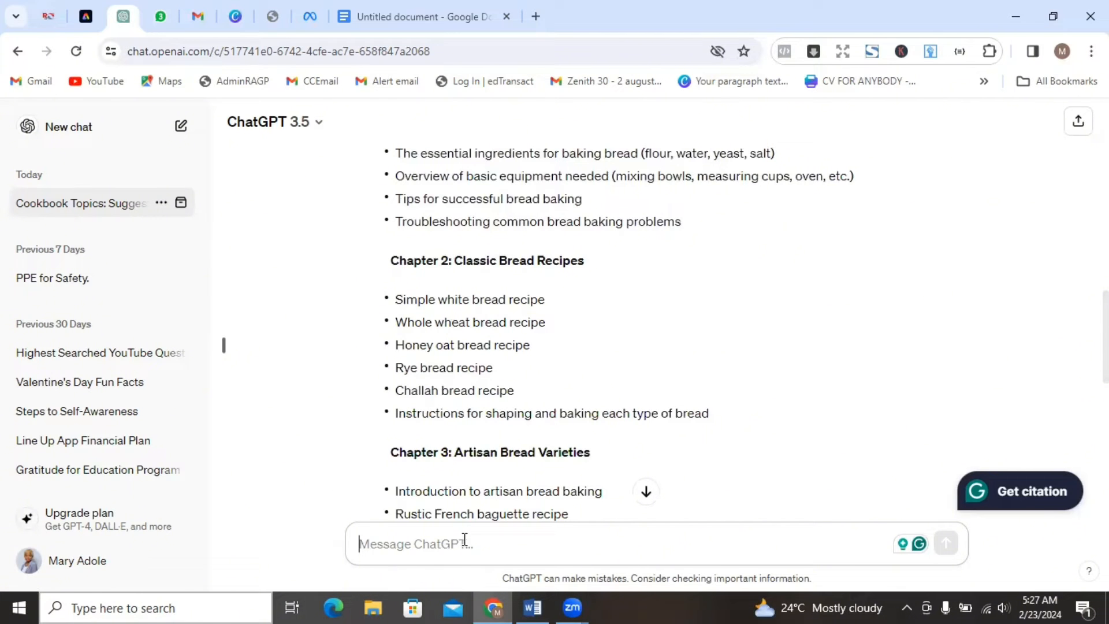
Start a new prompt reading "i want to write a book on how to make simple white bread home made recipe".
type("i want to write a book on ")
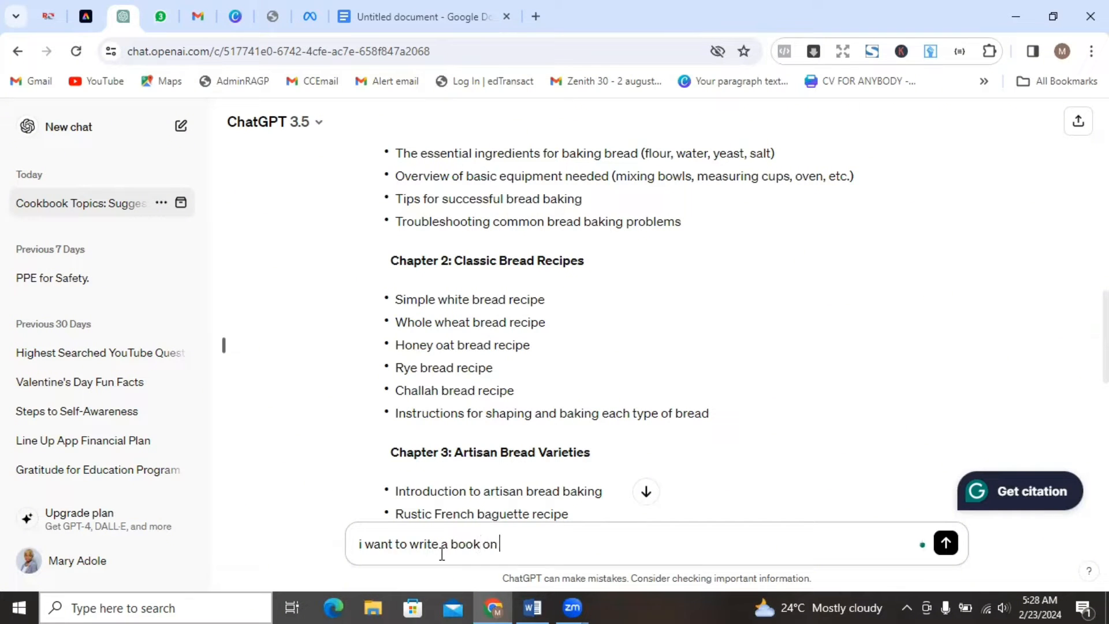
type("how to make s")
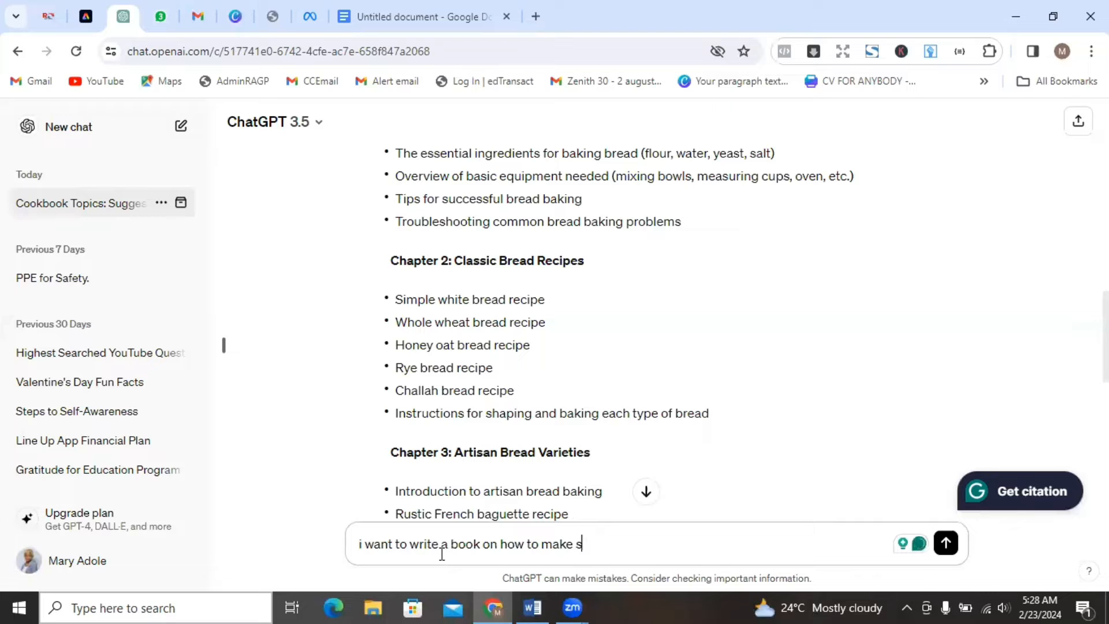
type("imple white bread home made")
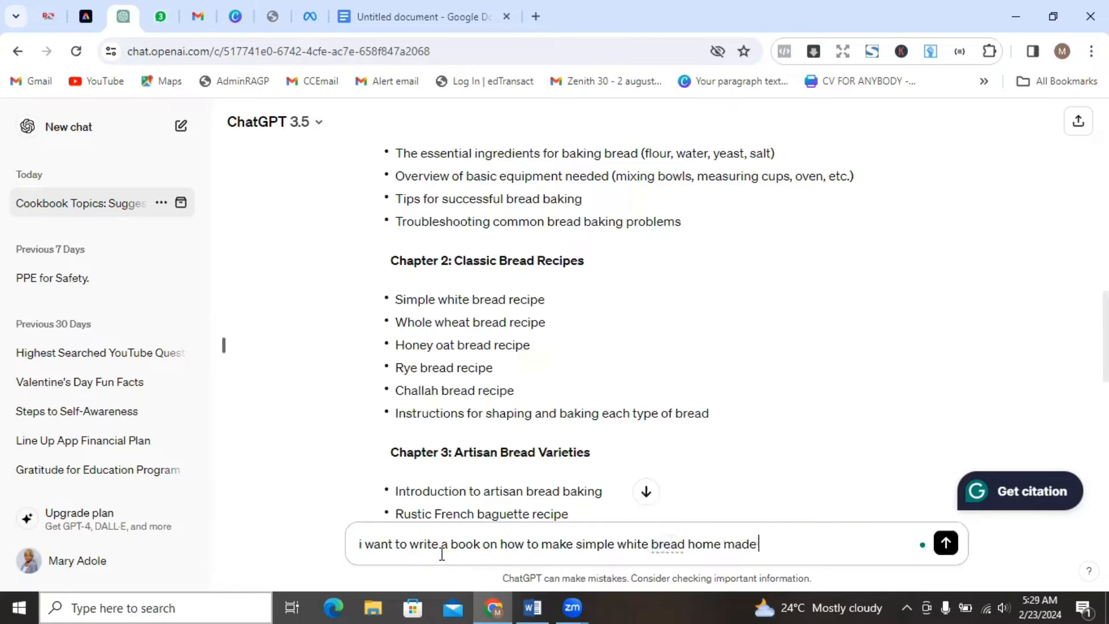
type(" recipe")
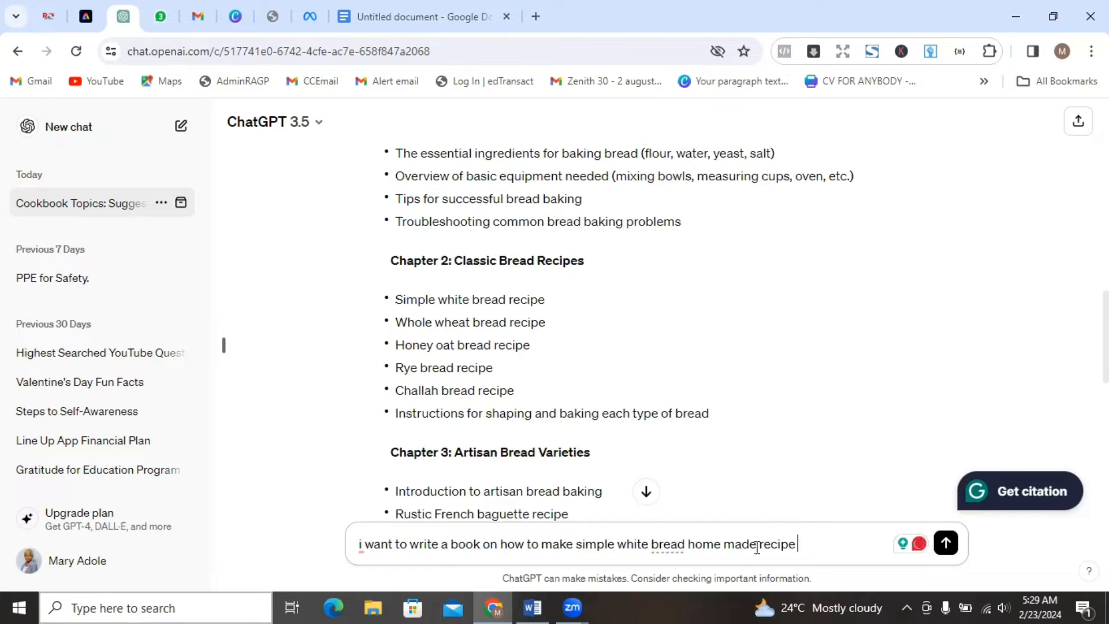
Extend the prompt with ". please generate an outline for the book putting into consideration".
type(". please gener")
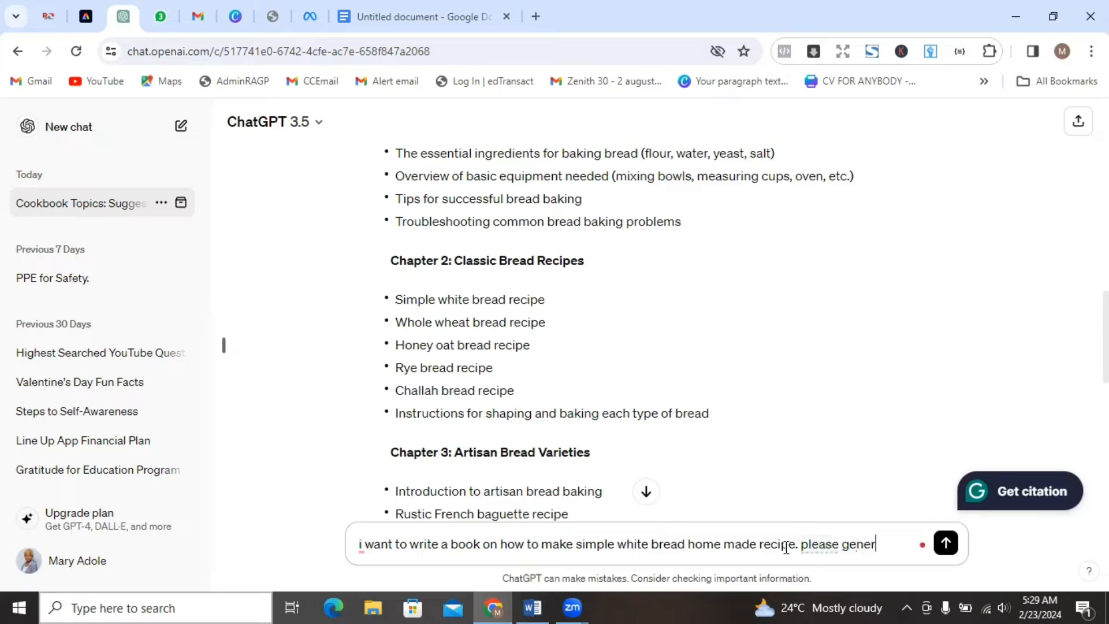
type("ate an outline ")
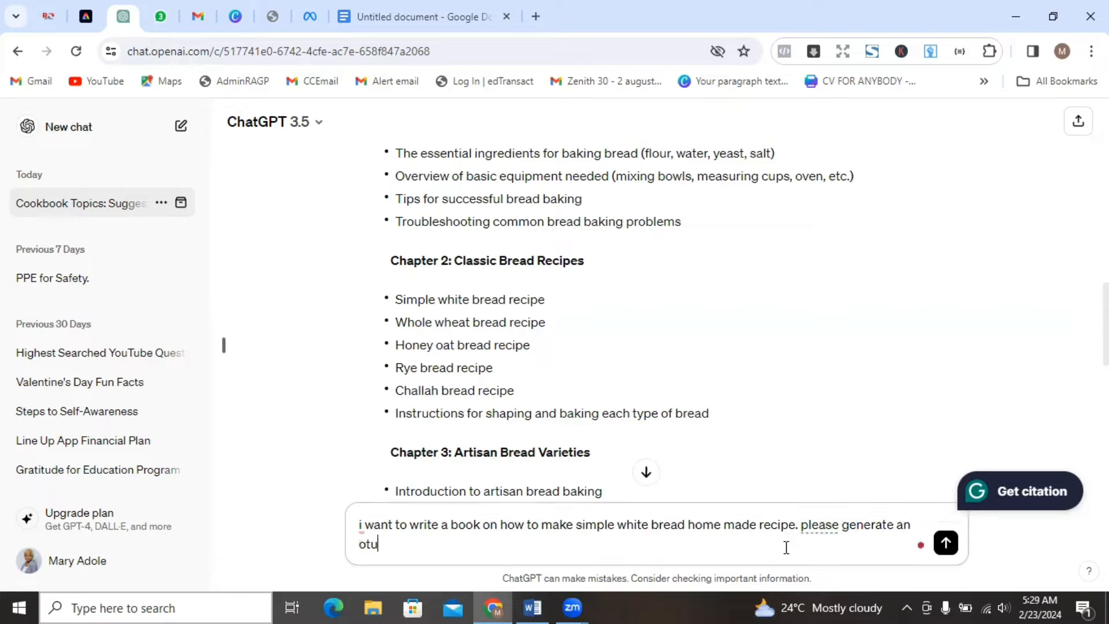
type("for te")
type("e ")
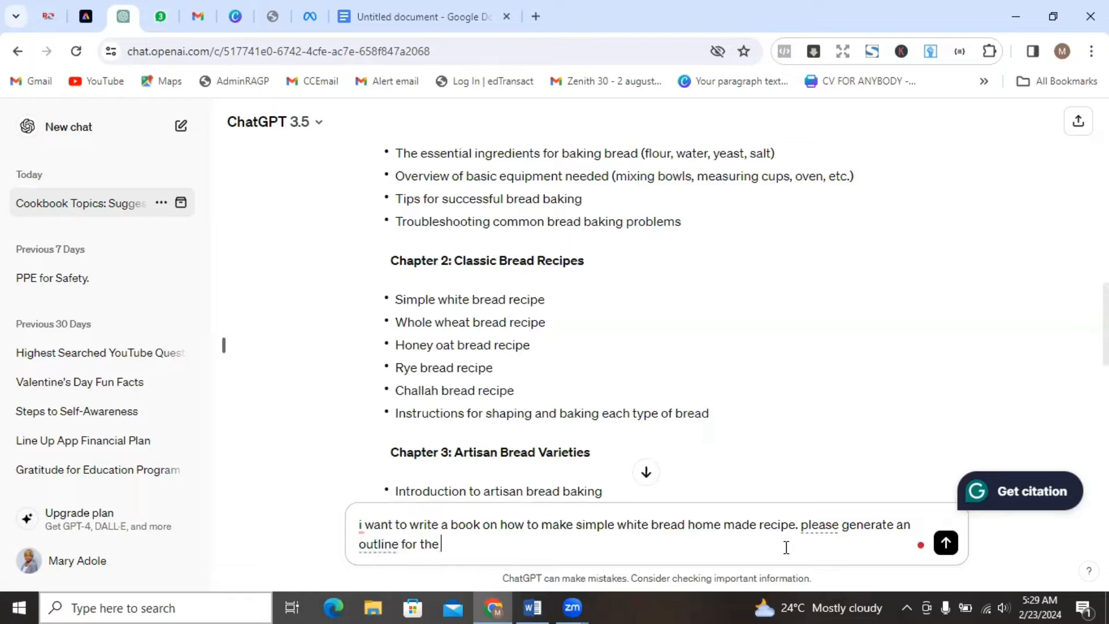
type("book putting into")
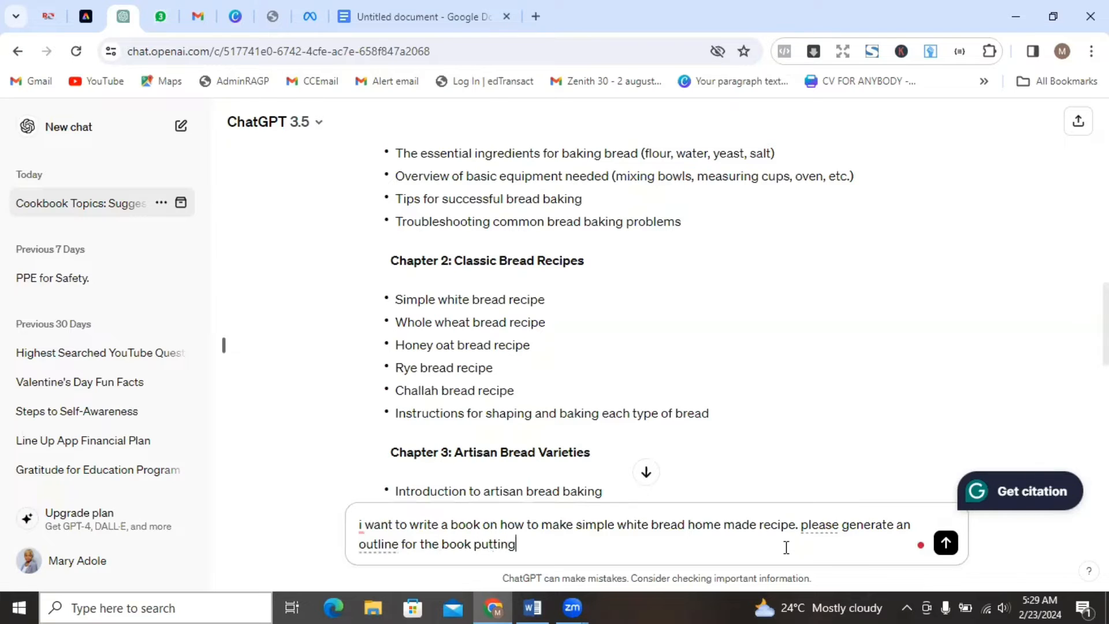
type("condi")
type("tion")
key("BackSpace")
key("BackSpace")
key("BackSpace")
key("BackSpace")
key("BackSpace")
key("BackSpace")
type("sideration ")
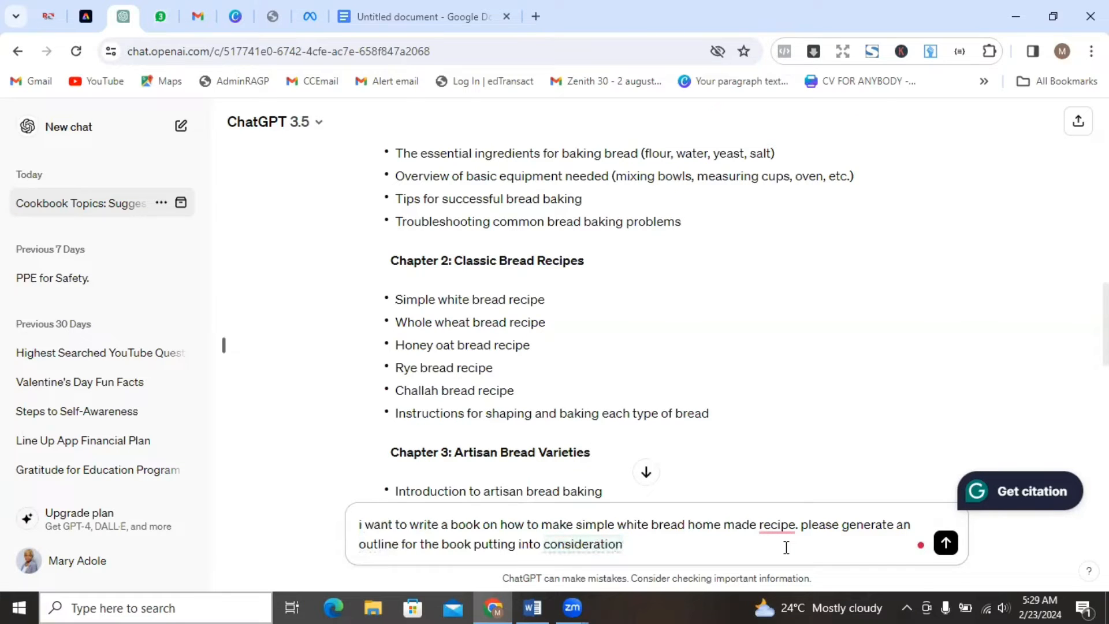
type(" a title")
Finish the prompt with ", an introductory page" and send it.
key("BackSpace")
key("BackSpace")
key("BackSpace")
key("BackSpace")
type("n into")
key("BackSpace")
key("BackSpace")
type("trodu")
type("ctory pa")
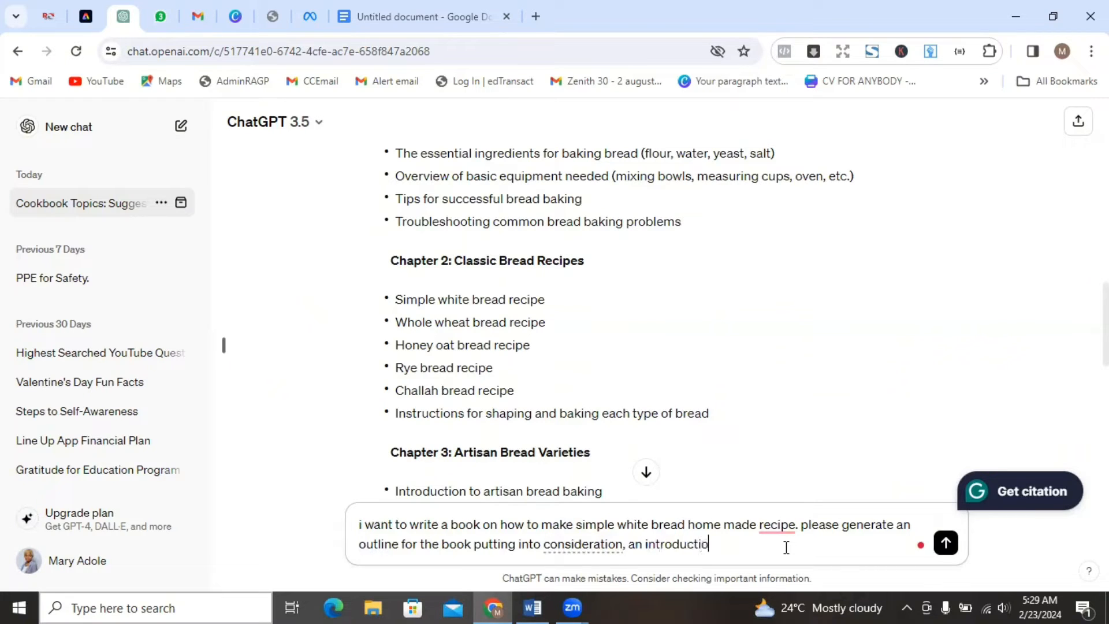
type("e")
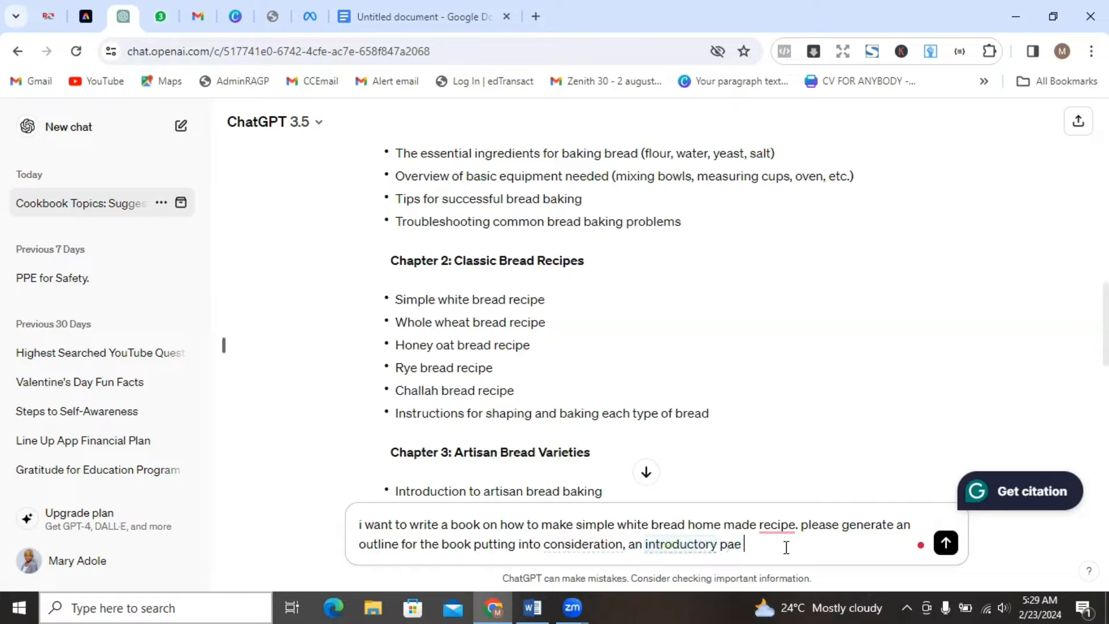
key("BackSpace")
key("BackSpace")
type("ge")
key("Return")
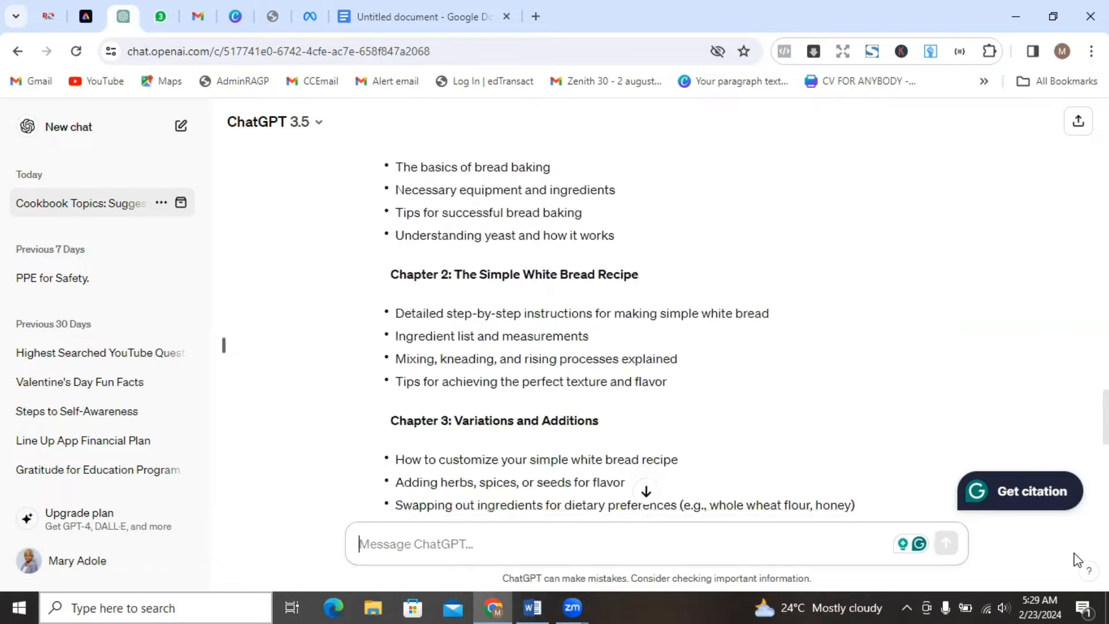
Review the new simple white bread book outline from the Introduction through the Conclusion and return to its beginning.
left_click_drag(1074, 554, 1107, 499)
left_click_drag(1106, 365, 1106, 384)
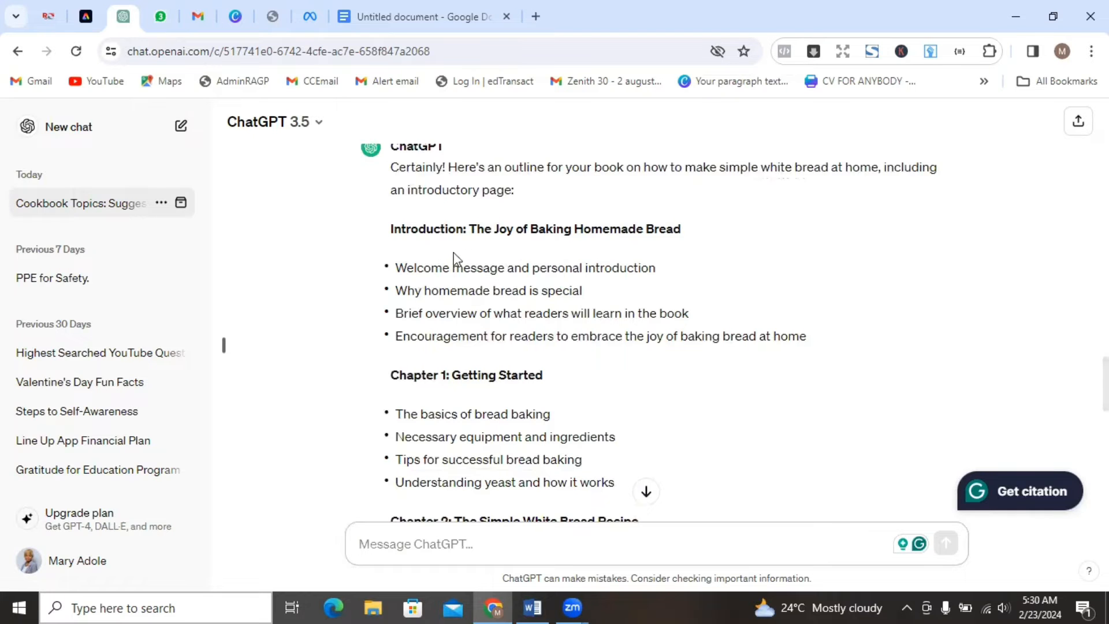
scroll(456, 247, "down", 3)
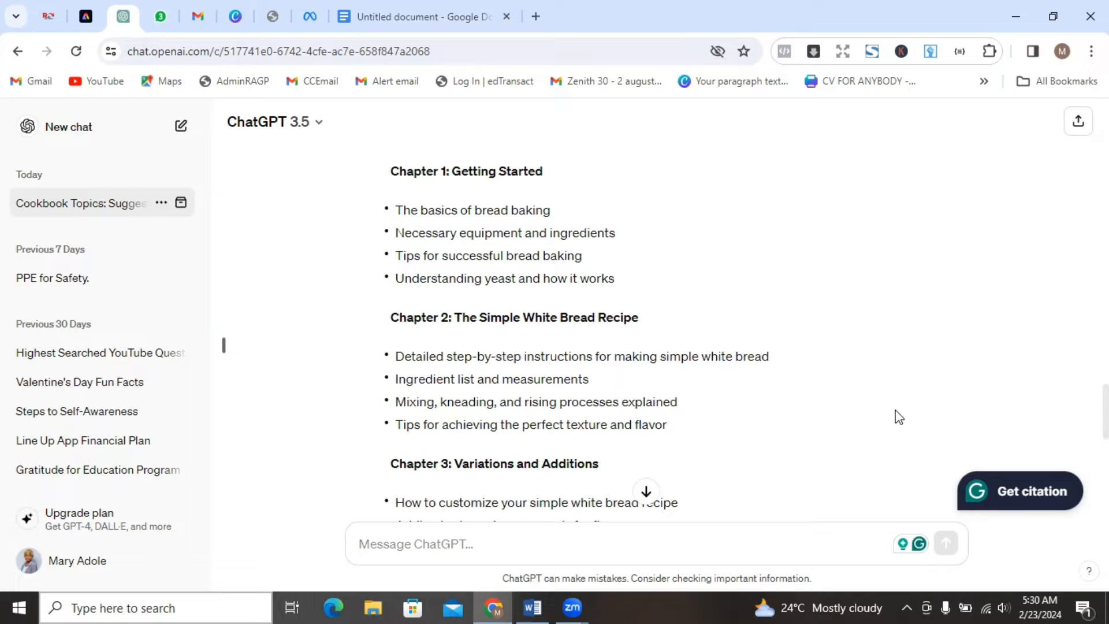
scroll(224, 345, "down", 4)
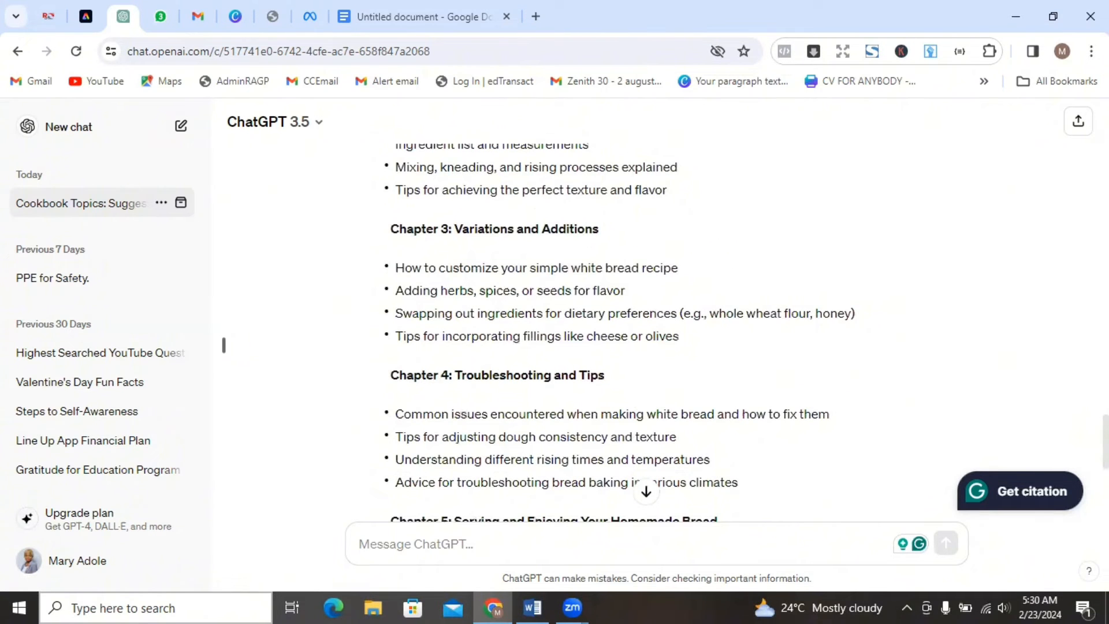
scroll(224, 345, "down", 4)
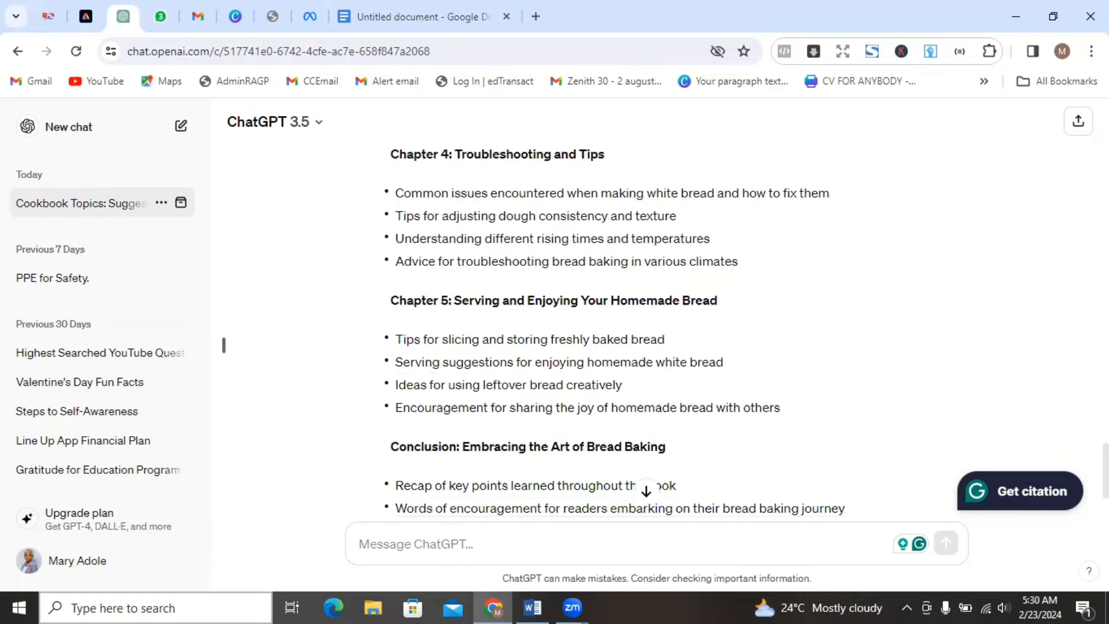
scroll(223, 345, "down", 1)
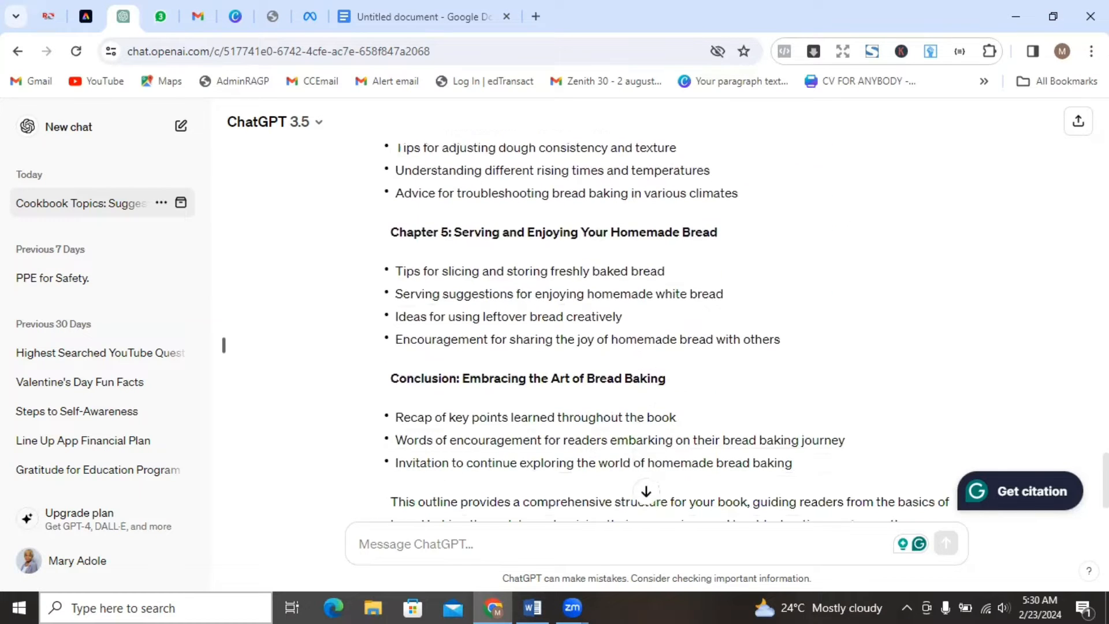
scroll(224, 345, "down", 2)
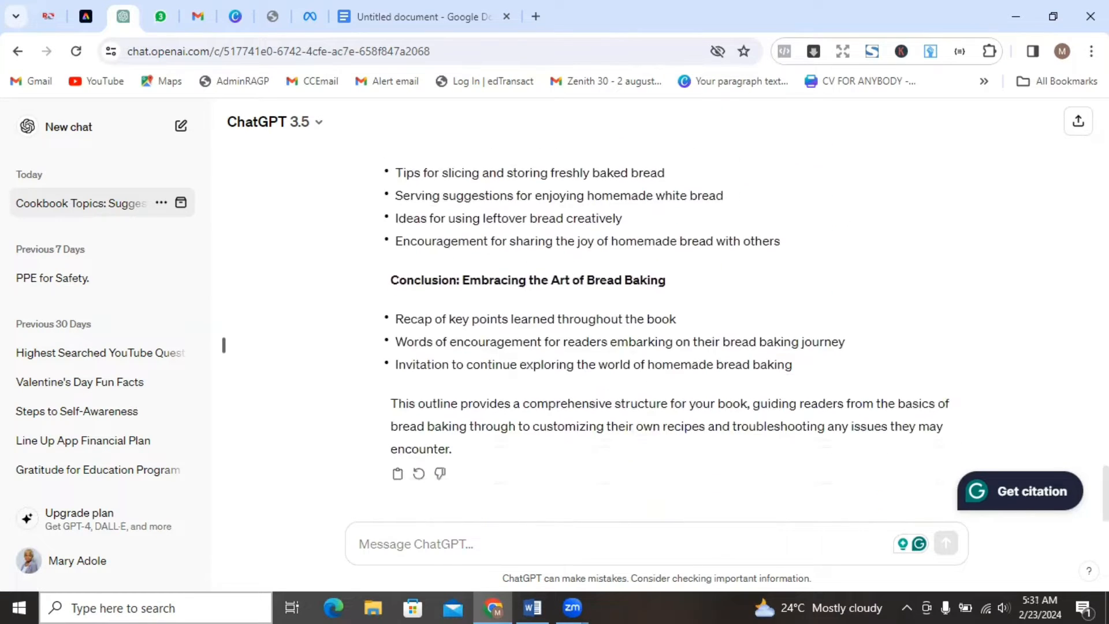
scroll(224, 345, "up", 15)
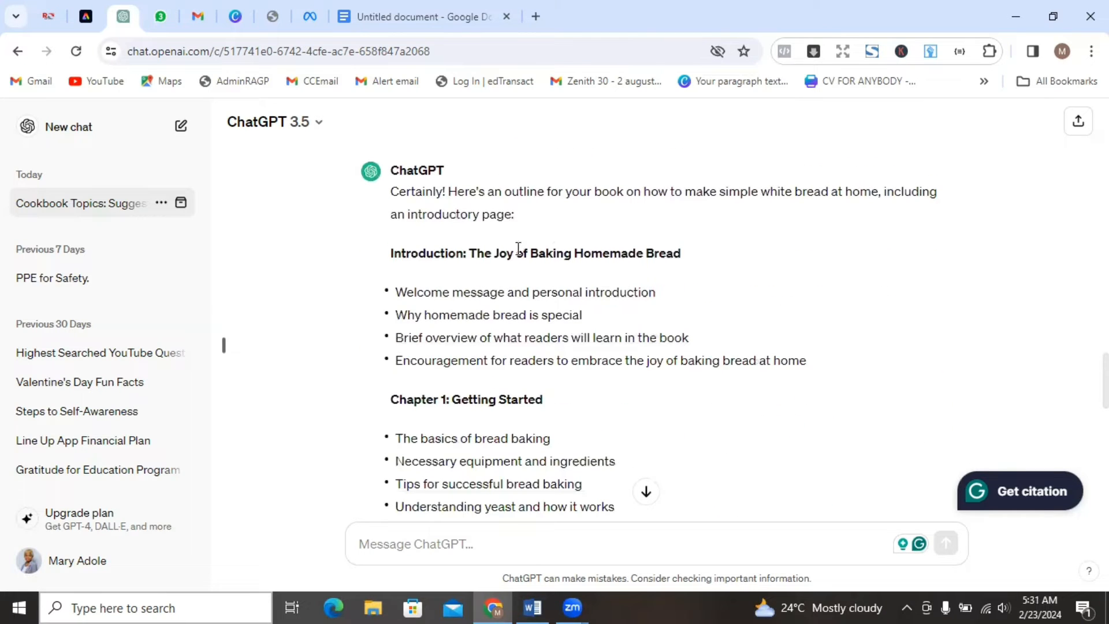
Copy the white bread book outline from the Introduction heading through the Conclusion's last point into a new blank Word document.
left_click_drag(392, 250, 823, 399)
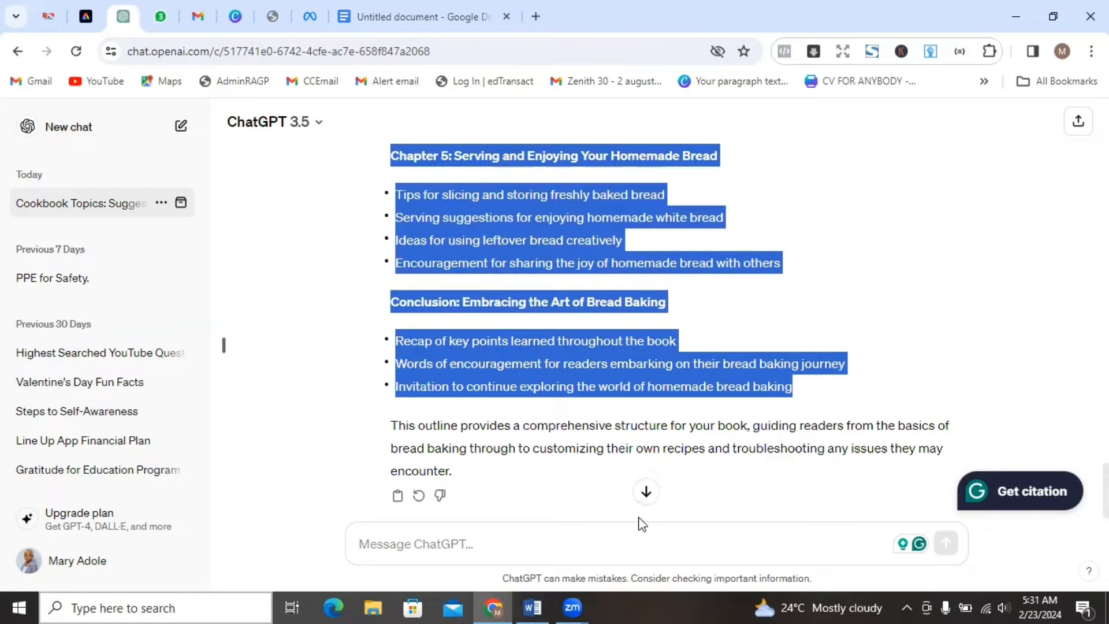
left_click(536, 596)
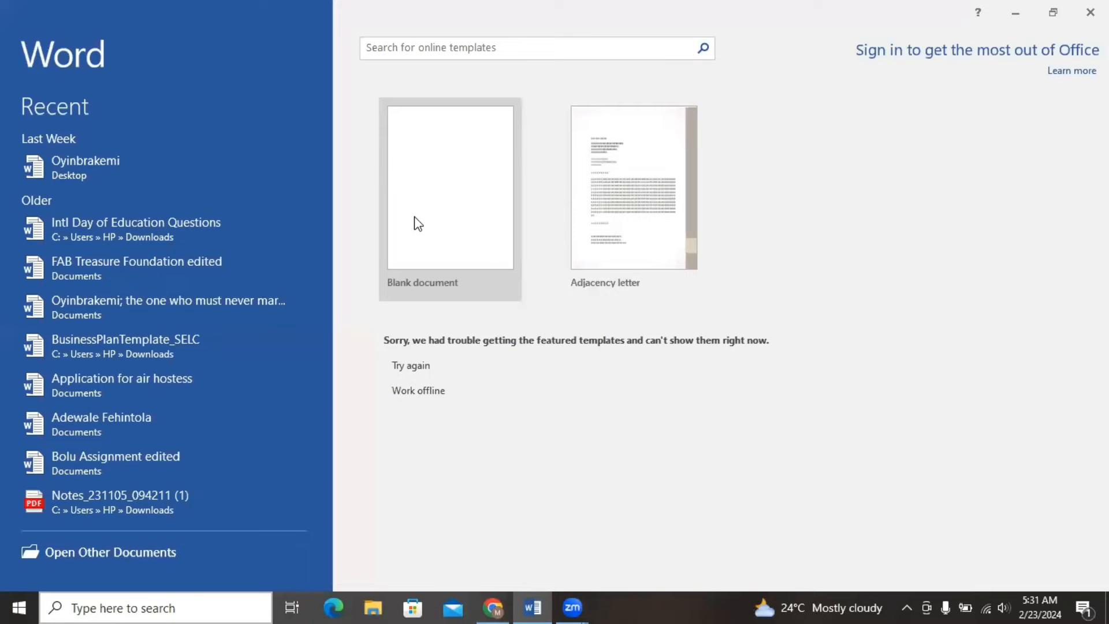
left_click(436, 229)
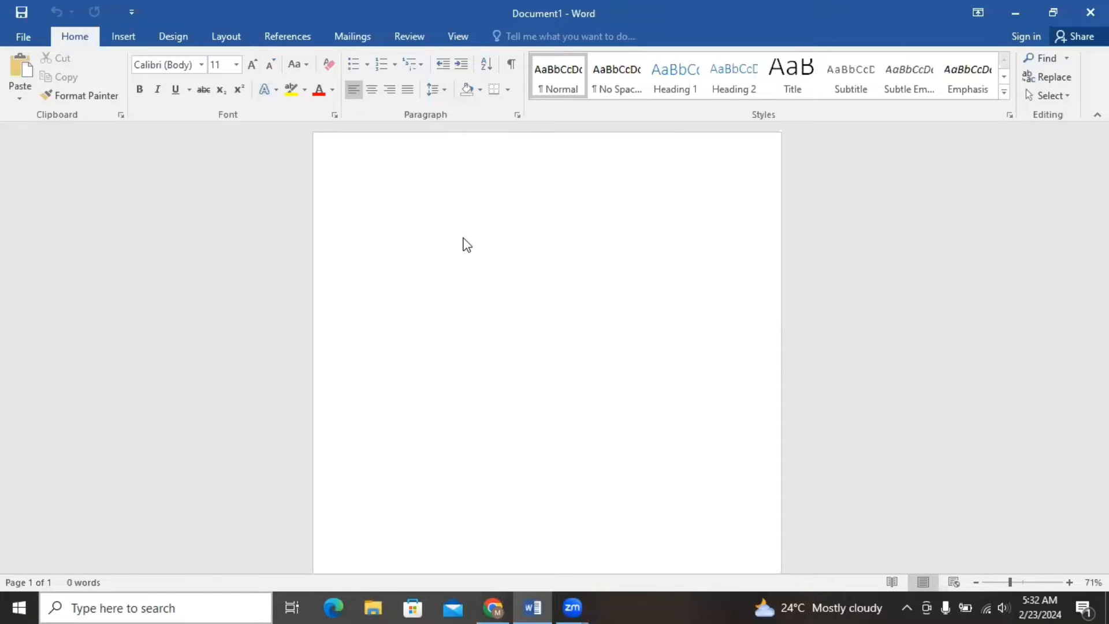
key("ctrl+v")
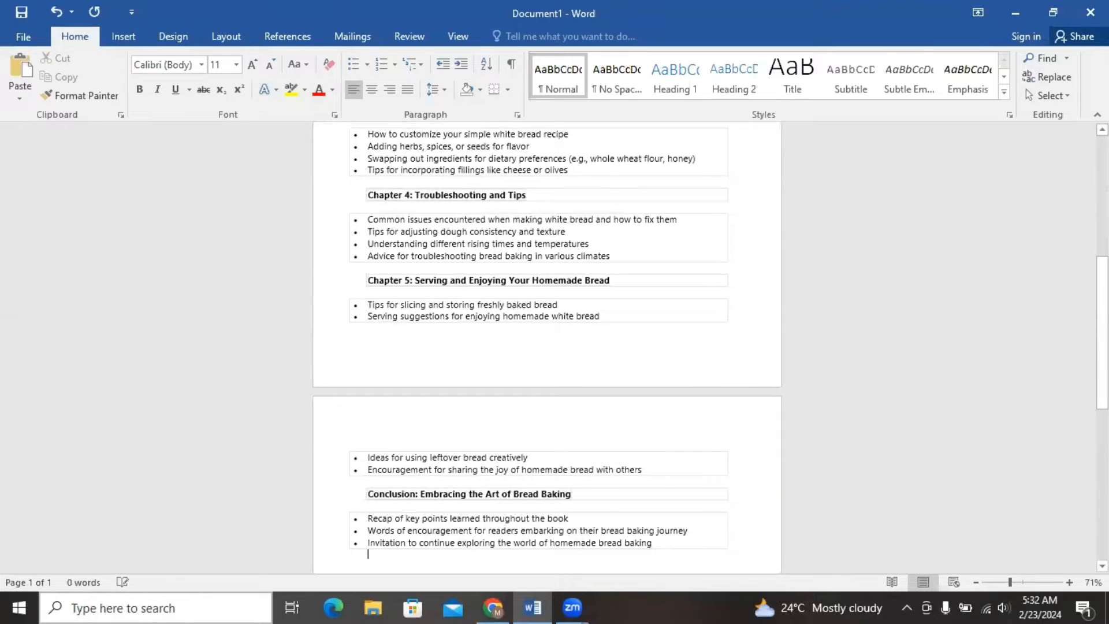
Return to ChatGPT and copy the outline's introduction title "The Joy of Baking Homemade Bread" together with its four points.
left_click(492, 606)
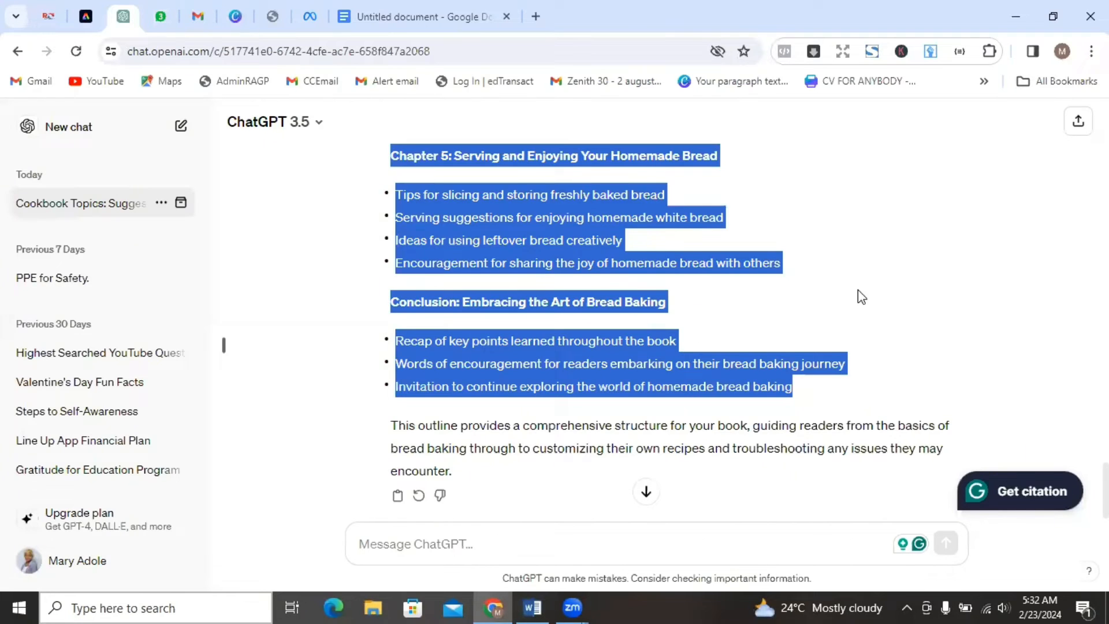
left_click(859, 292)
scroll(664, 324, "up", 15)
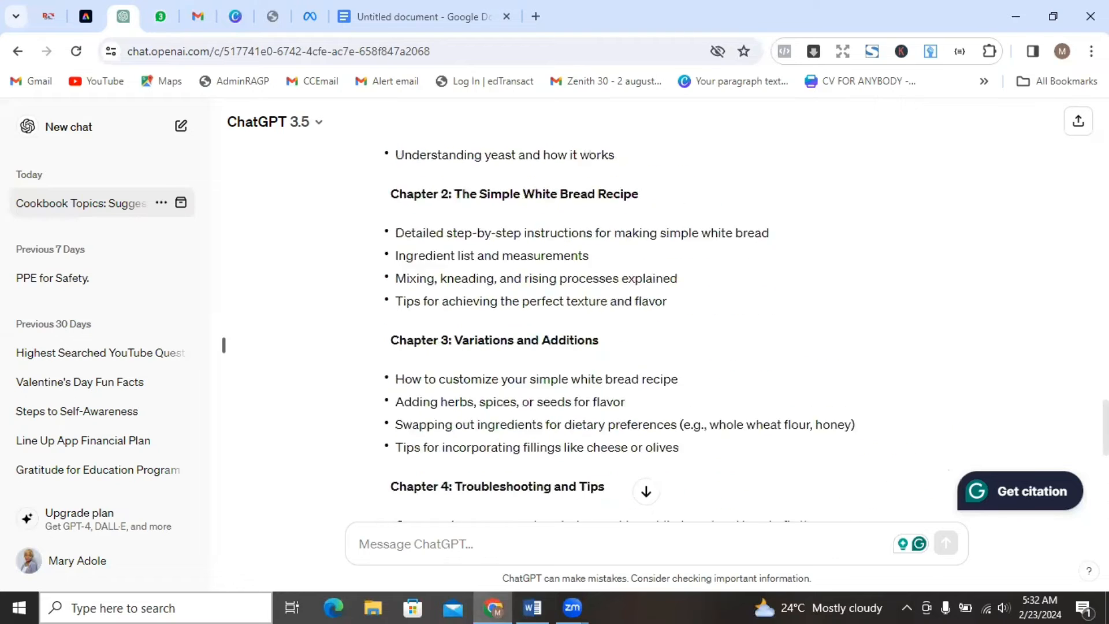
scroll(664, 347, "down", 3)
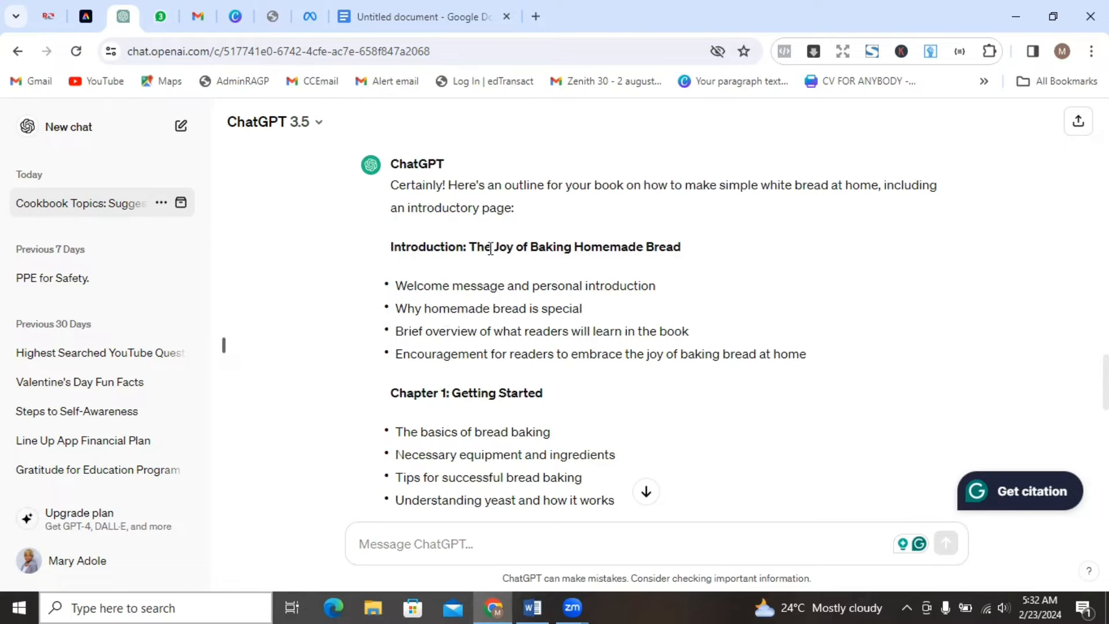
left_click_drag(469, 247, 836, 357)
key("ctrl+c")
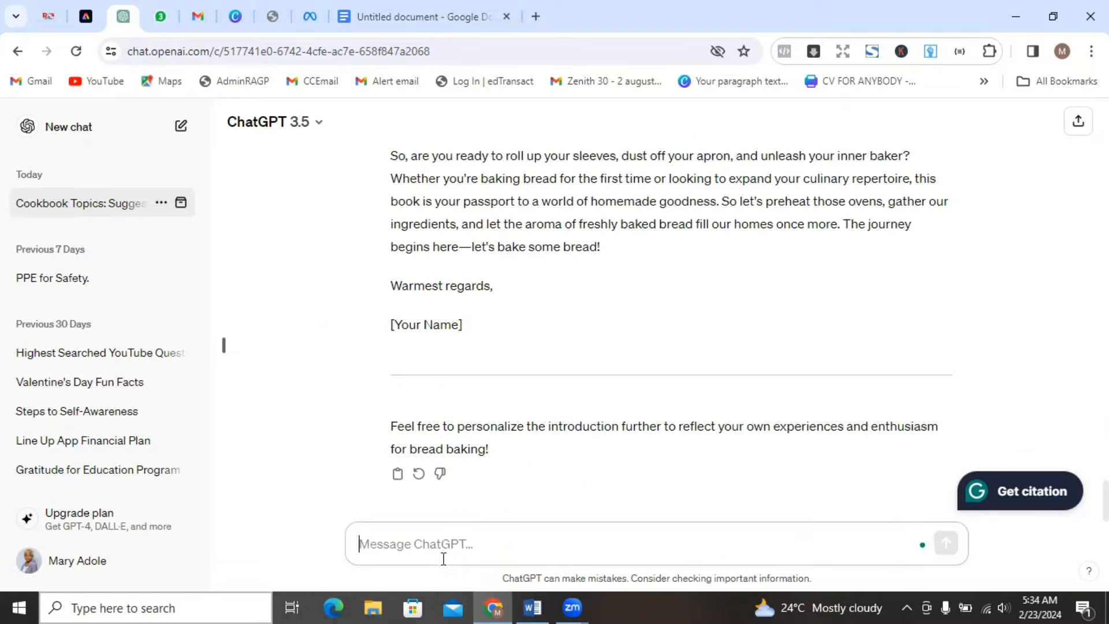
Start a new prompt reading "develop the introduction for the book".
type("develop the ou")
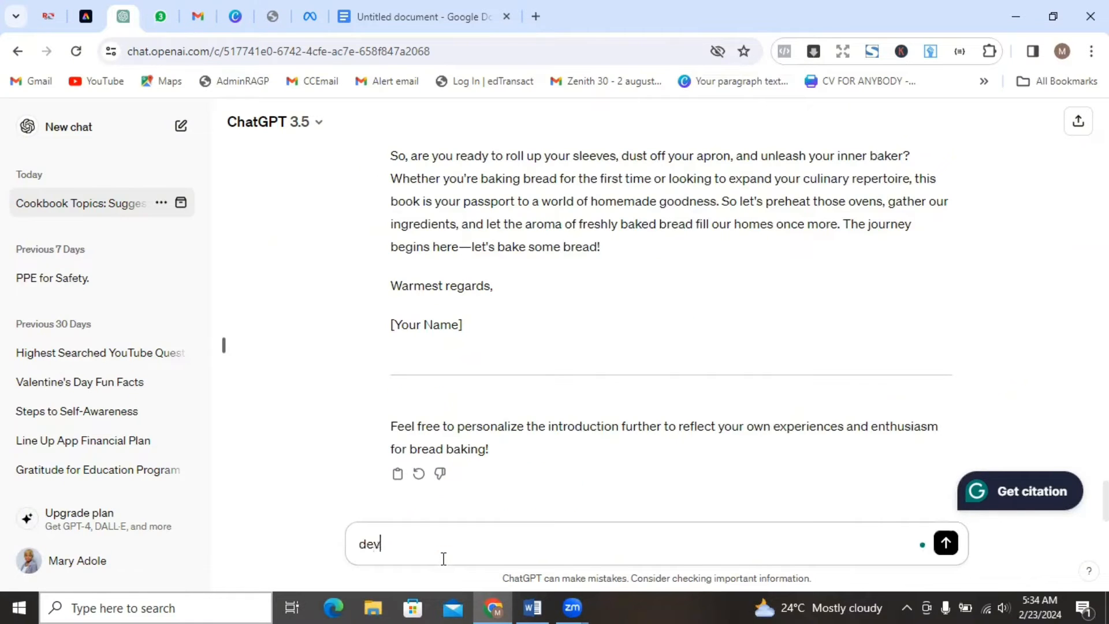
key("BackSpace")
key("BackSpace")
type("uintr")
key("BackSpace")
key("BackSpace")
key("BackSpace")
key("BackSpace")
key("BackSpace")
type("introduction for the book")
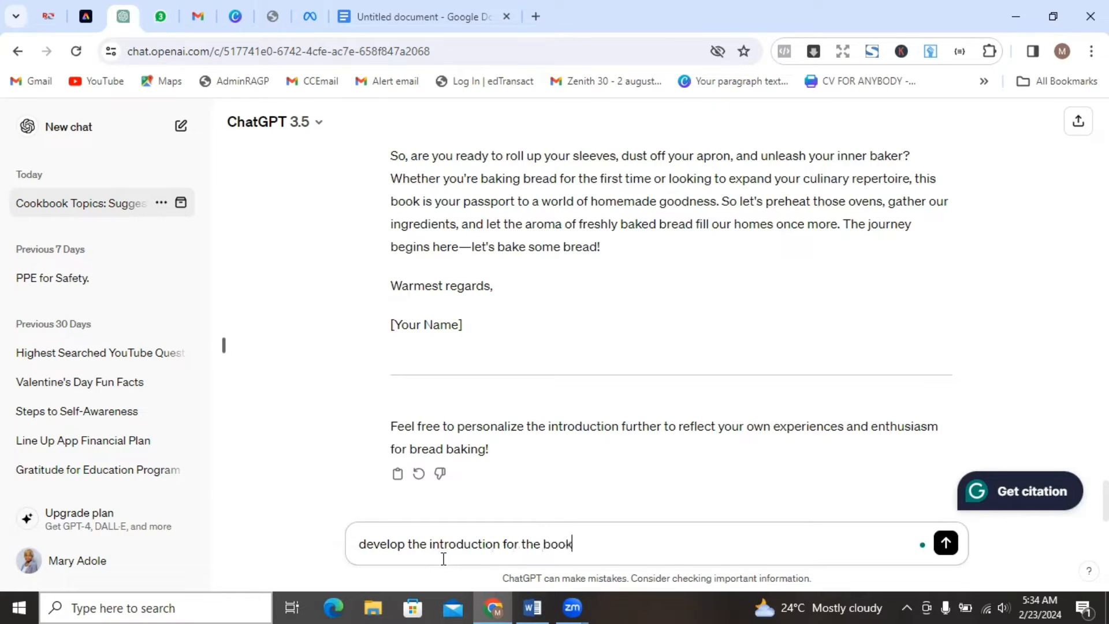
type(" based om the")
Extend the prompt with "based on the outline you have provided".
key("BackSpace")
key("BackSpace")
key("BackSpace")
type("n the iutline ")
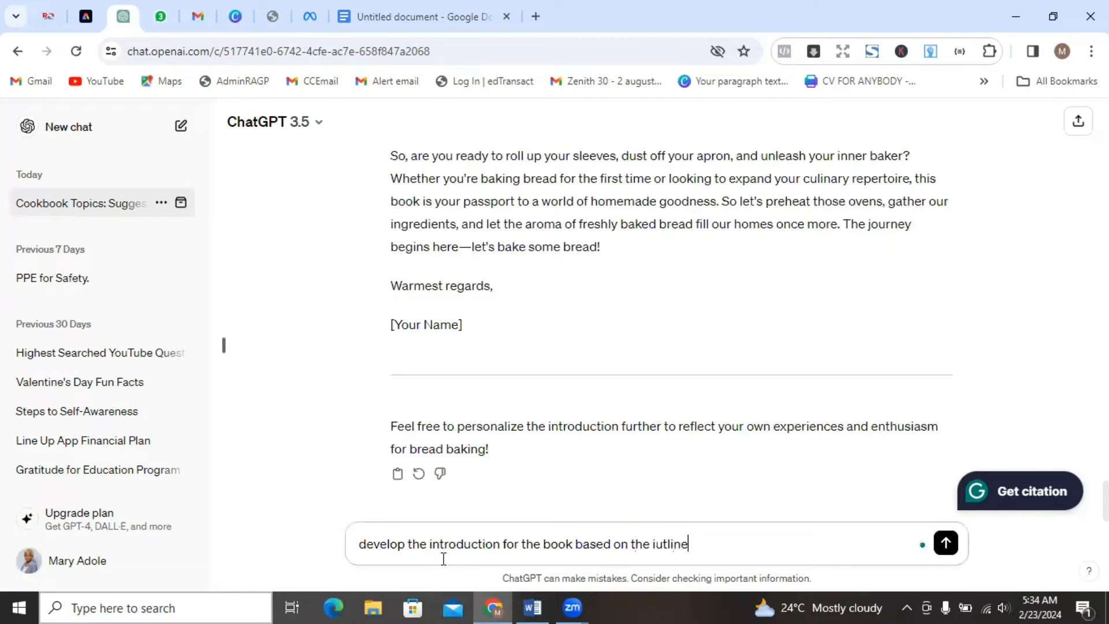
type("you have prod")
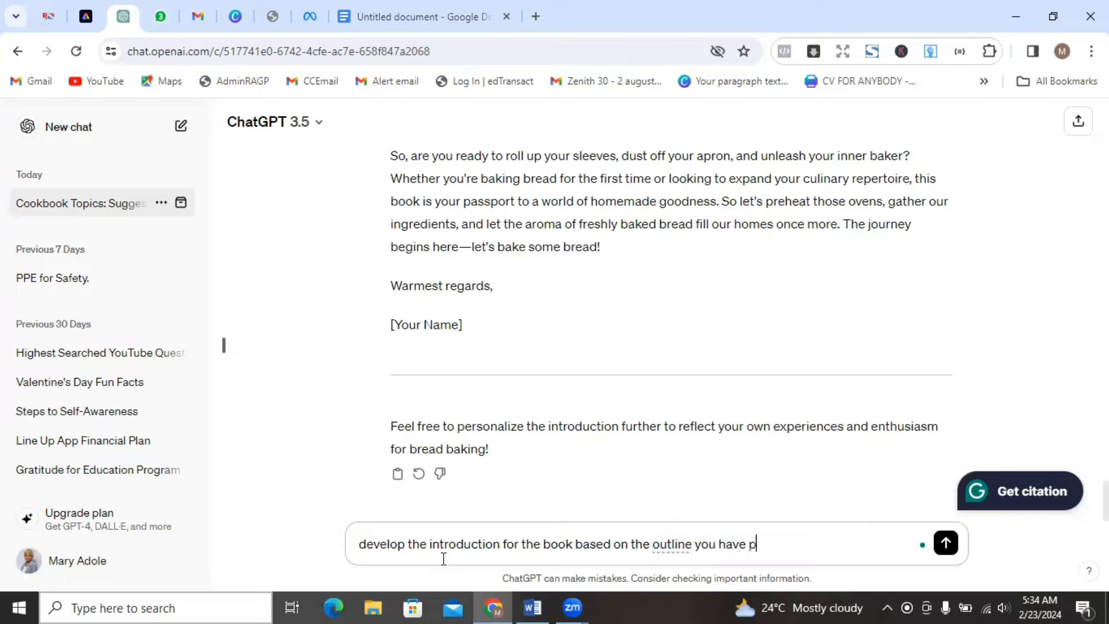
key("BackSpace")
type("vided ")
type(" it should")
Finish the prompt with "it should focus on these points;" followed by the copied introduction title and points, and send it.
type("cus")
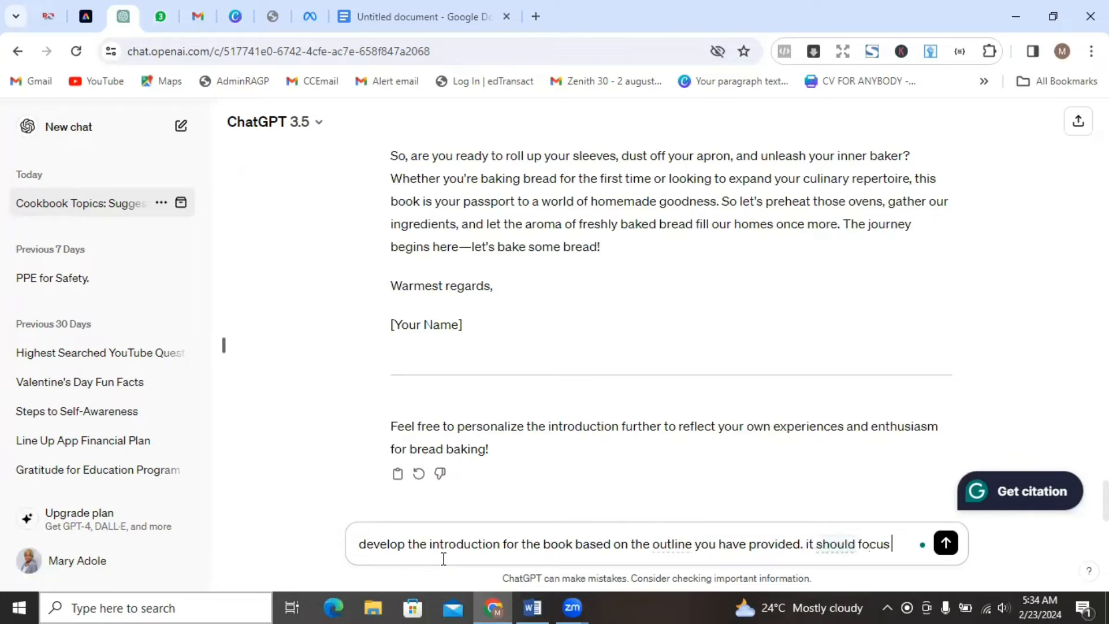
key("BackSpace")
key("BackSpace")
key("BackSpace")
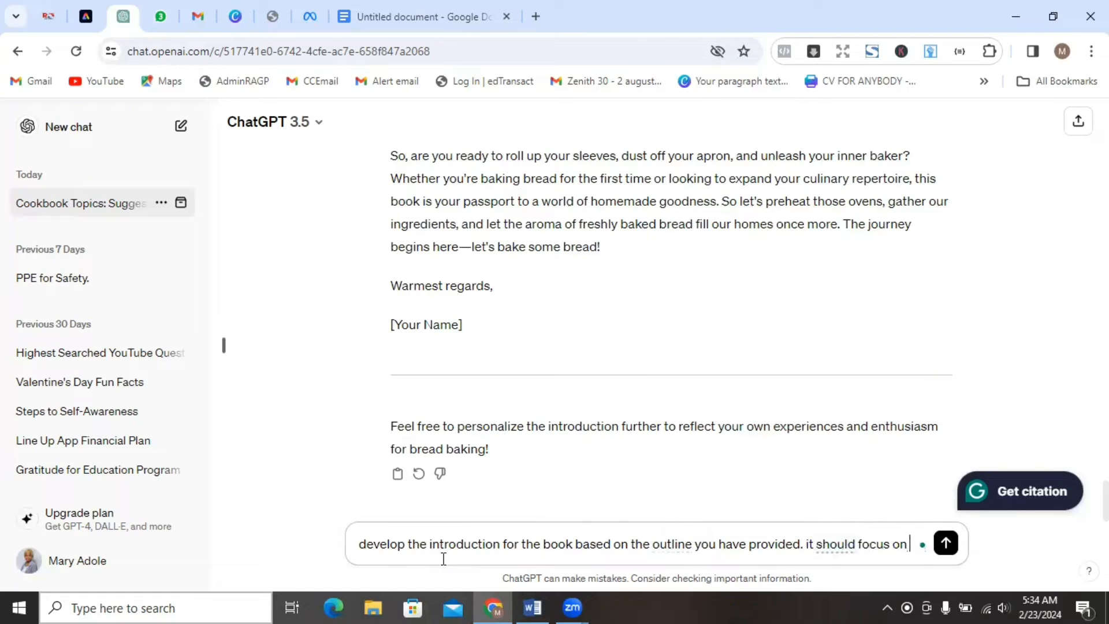
type("n these p;okts")
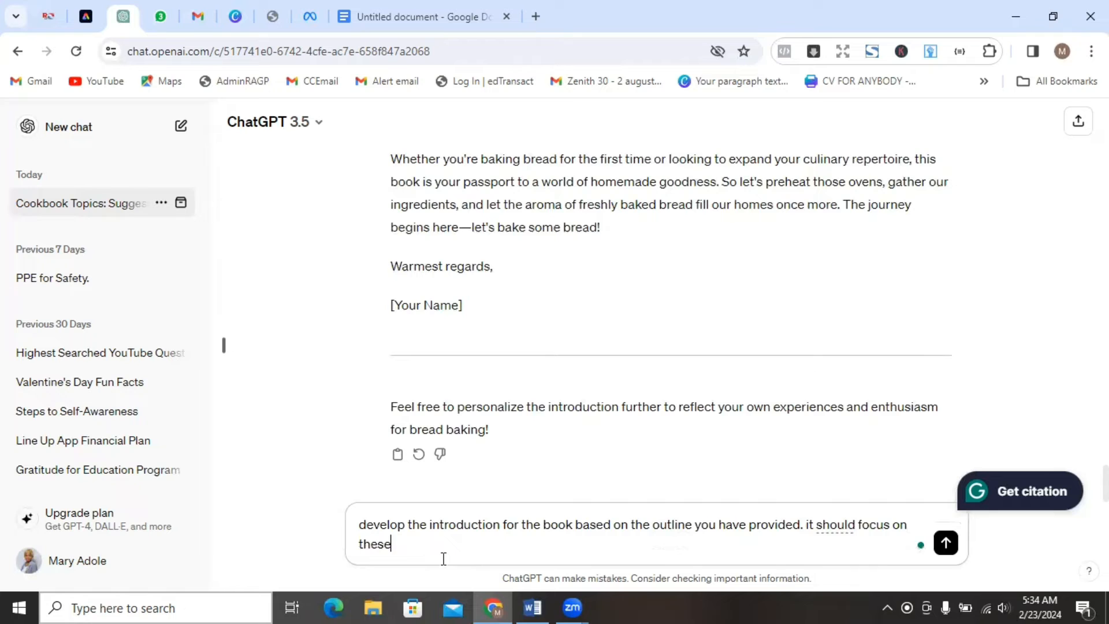
key("BackSpace")
key("BackSpace")
key("BackSpace")
key("BackSpace")
key("BackSpace")
key("BackSpace")
type("oints;")
key("ctrl+v")
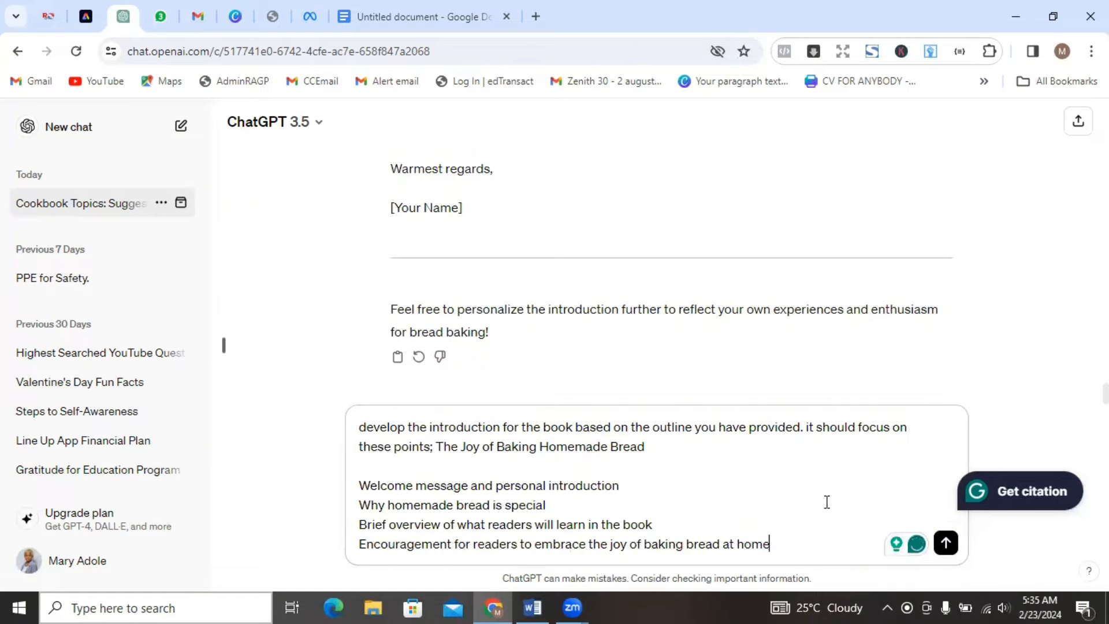
key("Return")
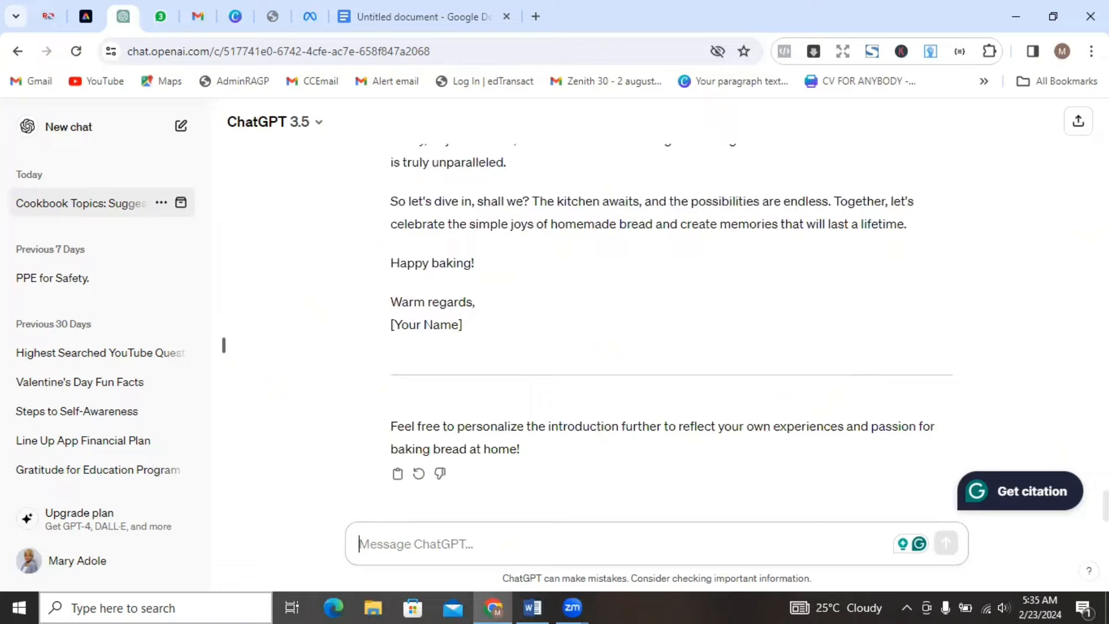
Review the generated introduction on the joy of baking homemade bread, from its heading through its opening paragraphs.
scroll(672, 330, "up", 15)
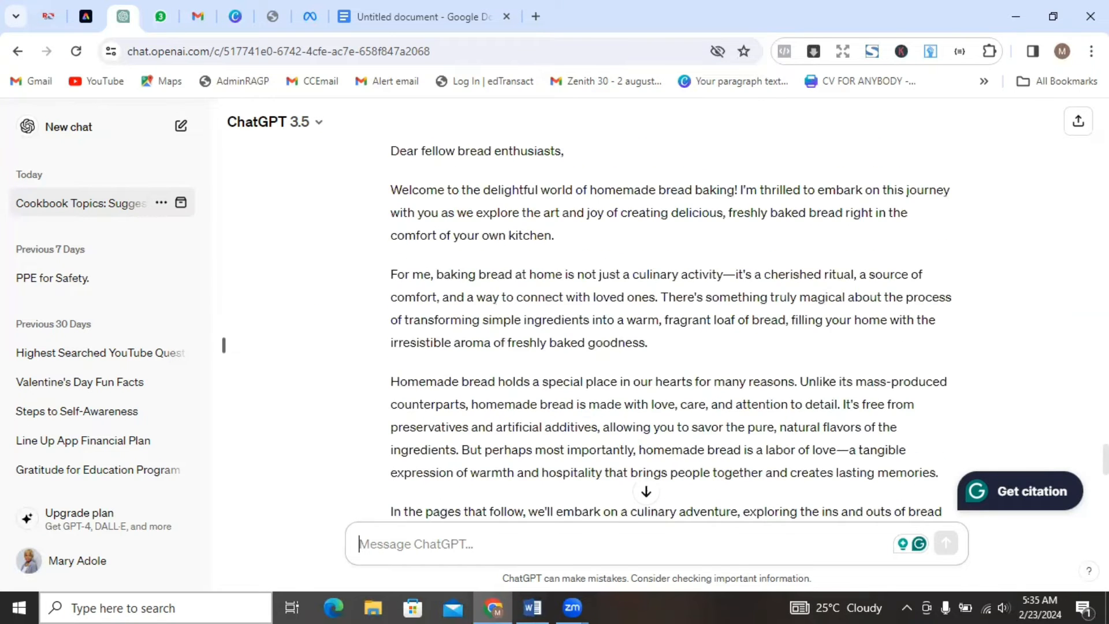
scroll(671, 329, "up", 3)
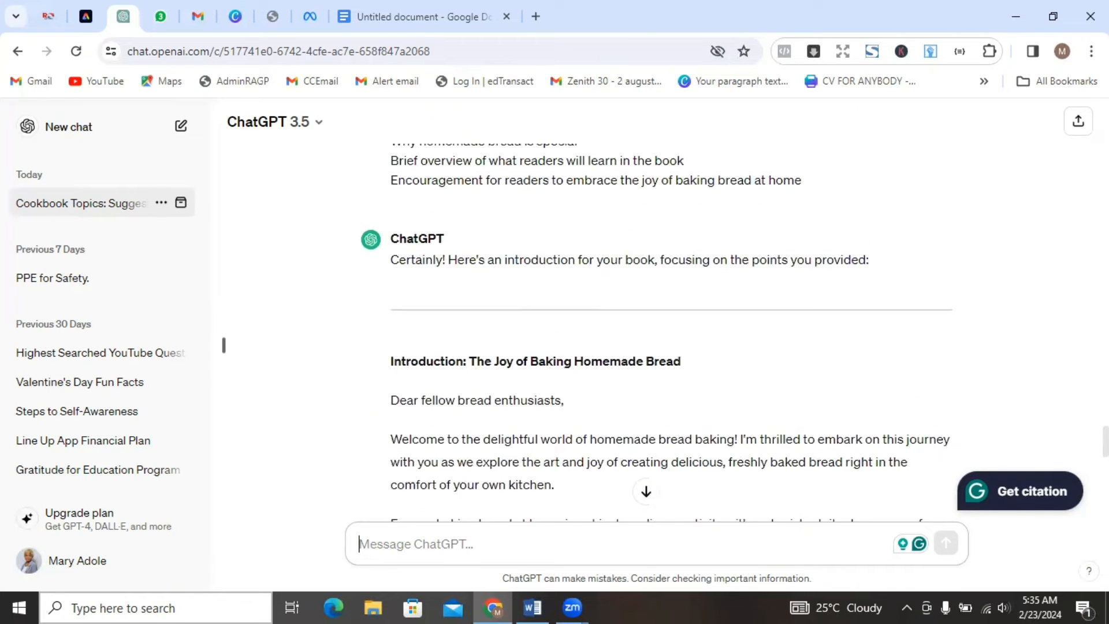
scroll(671, 330, "down", 3)
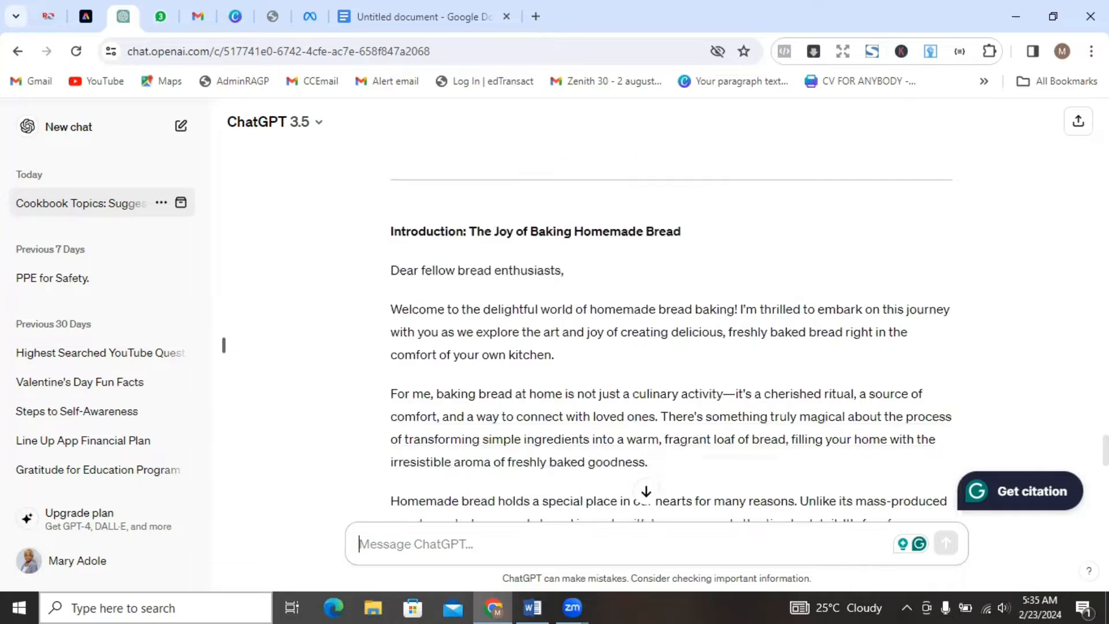
scroll(671, 330, "up", 2)
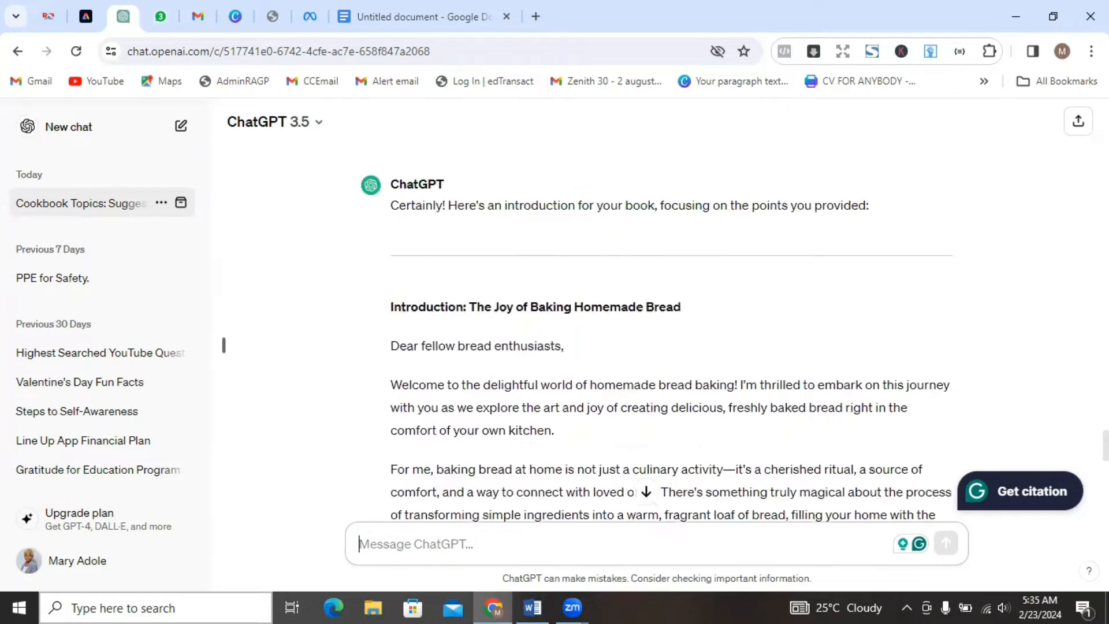
scroll(622, 401, "up", 1)
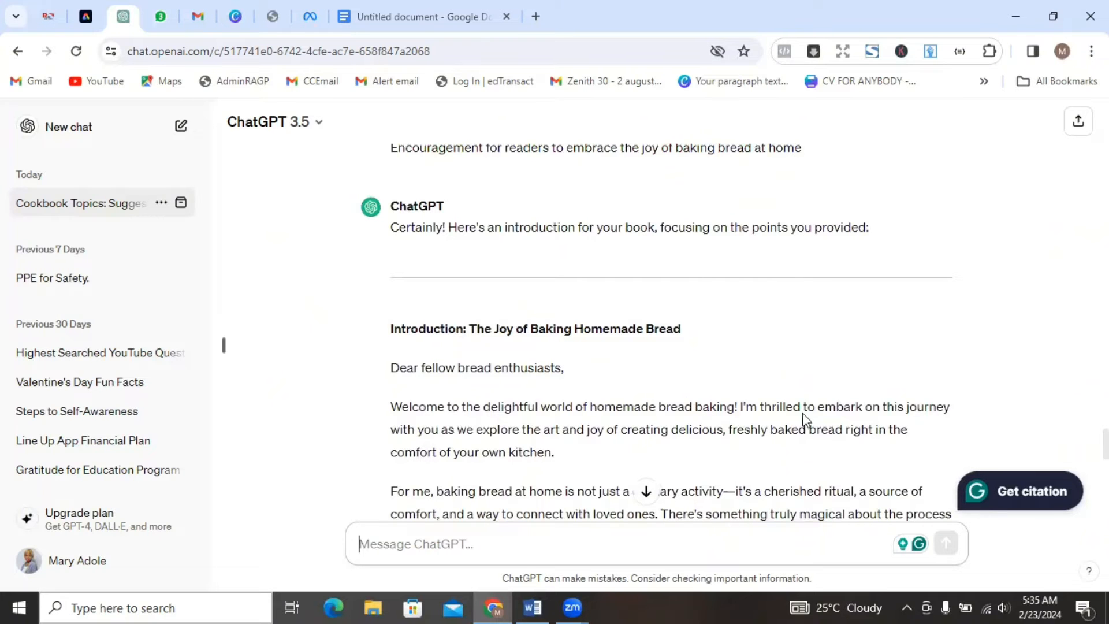
scroll(1054, 449, "down", 2)
scroll(672, 331, "down", 1)
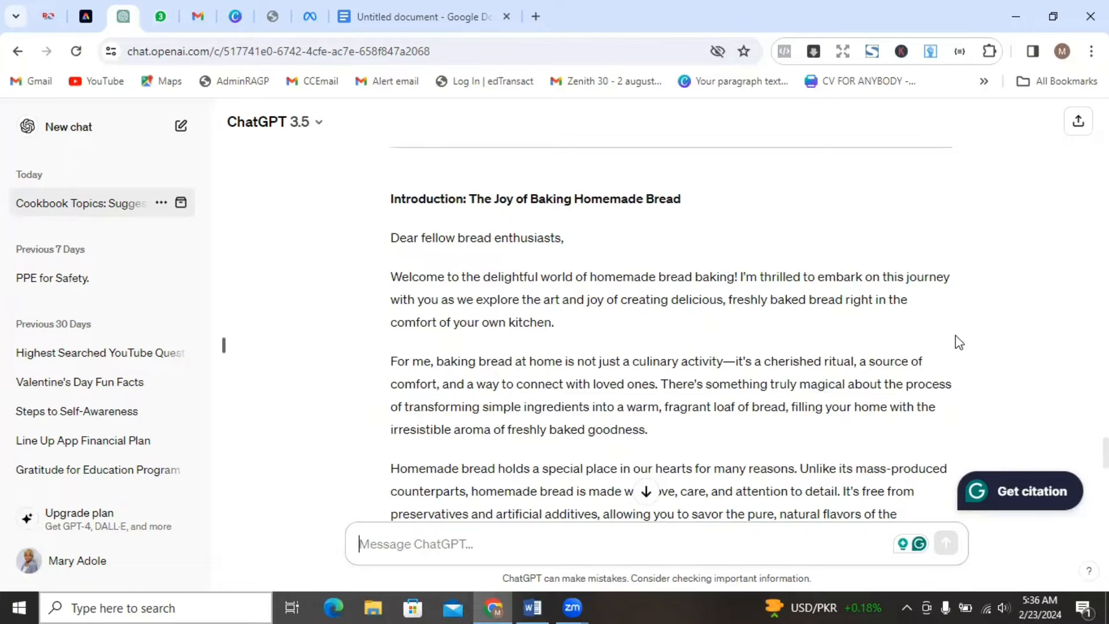
Look back through the earlier prompt and bread book outlines in the conversation, and return to the end of the latest introduction.
scroll(471, 447, "up", 5)
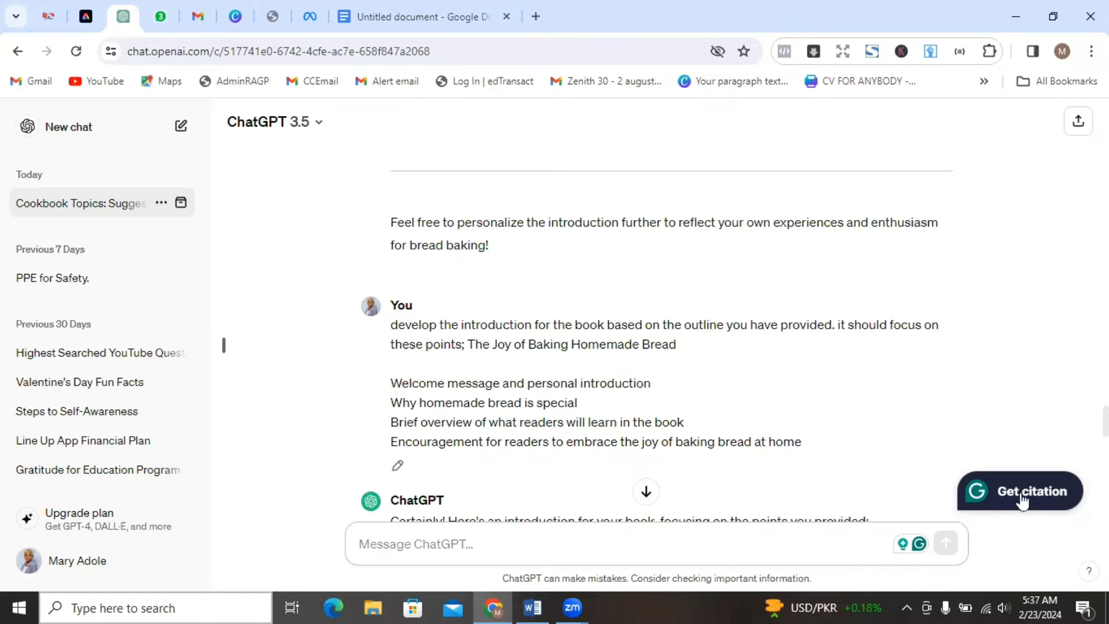
scroll(657, 334, "up", 20)
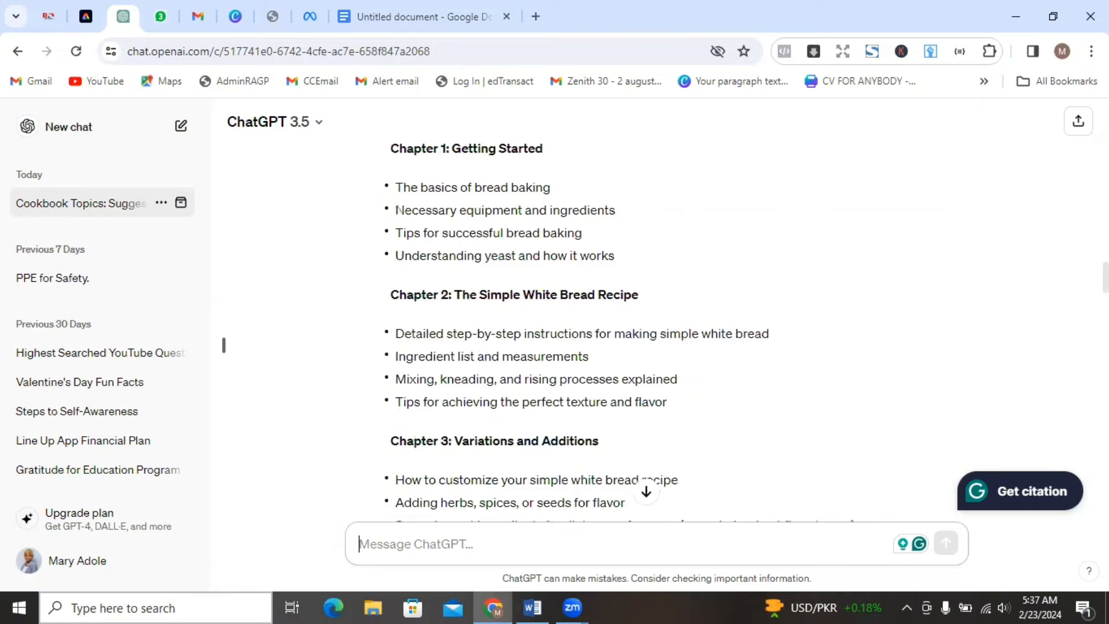
scroll(657, 335, "down", 5)
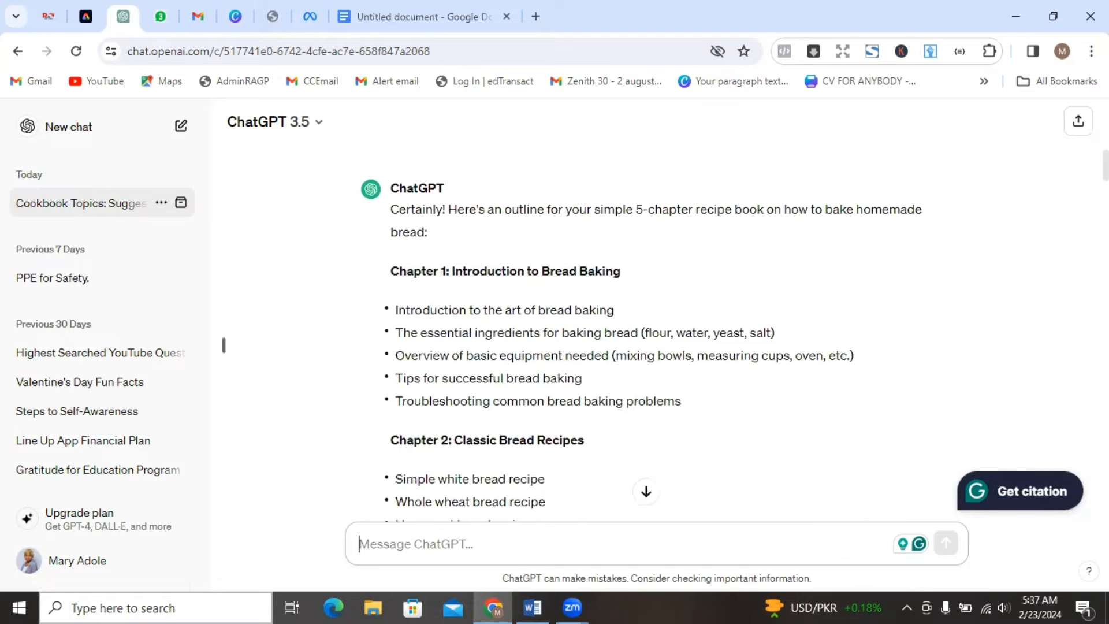
scroll(657, 335, "down", 1)
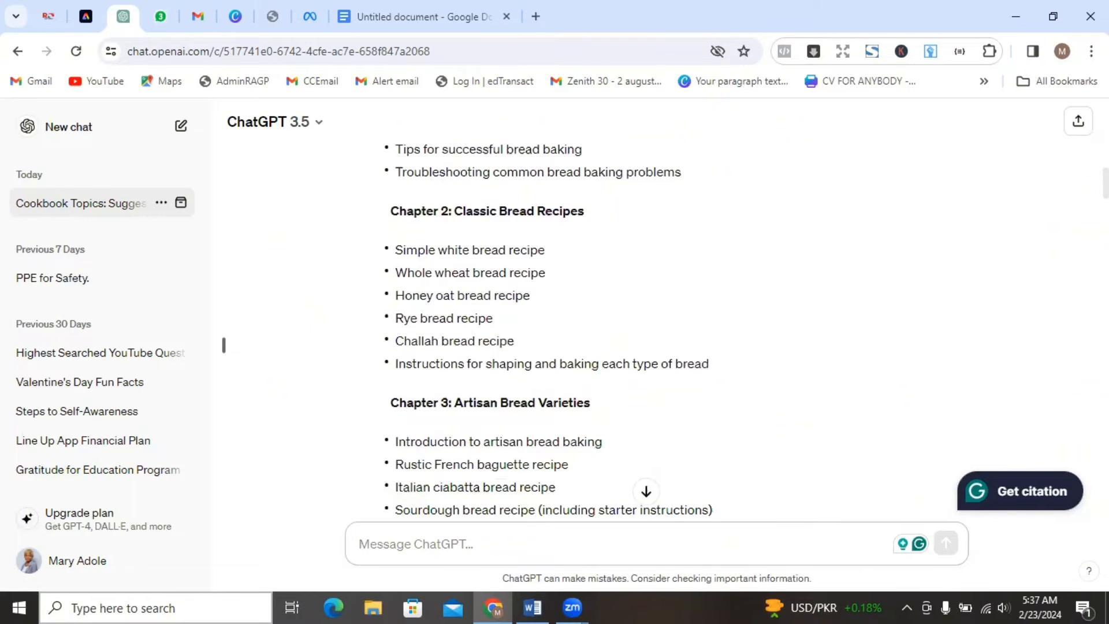
scroll(657, 335, "down", 20)
scroll(657, 326, "down", 20)
scroll(656, 327, "down", 15)
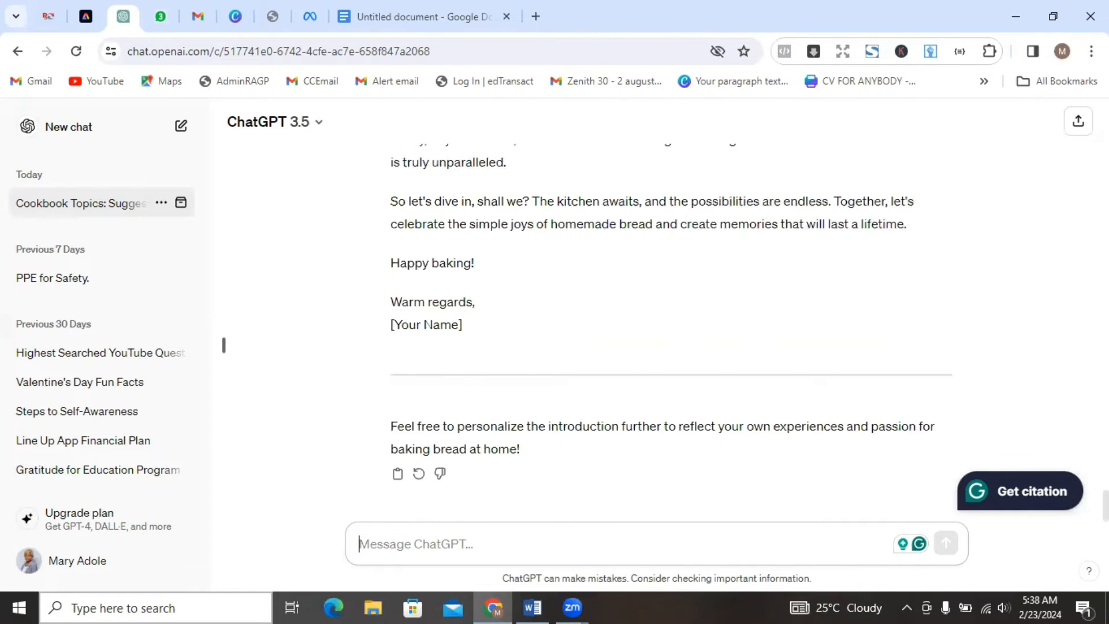
Copy the new introduction text from "Dear fellow bread enthusiasts" through "Happy baking!", leaving out the sign-off.
scroll(224, 345, "up", 15)
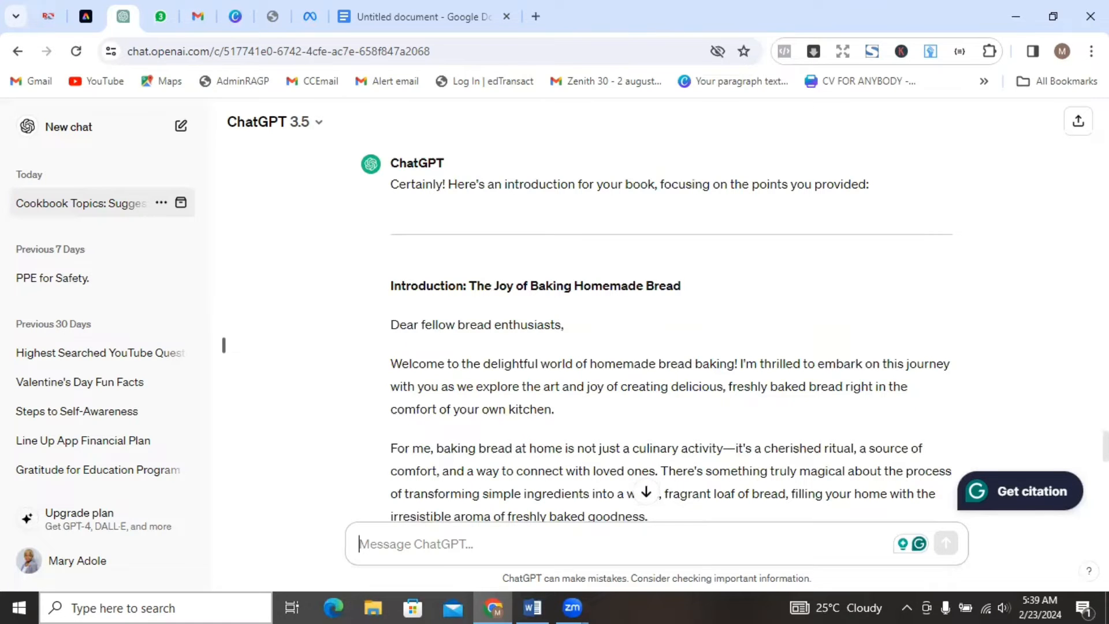
scroll(224, 345, "down", 10)
scroll(657, 332, "down", 4)
scroll(657, 332, "up", 5)
scroll(657, 333, "down", 5)
scroll(657, 332, "up", 3)
scroll(223, 345, "up", 10)
left_click_drag(391, 322, 499, 422)
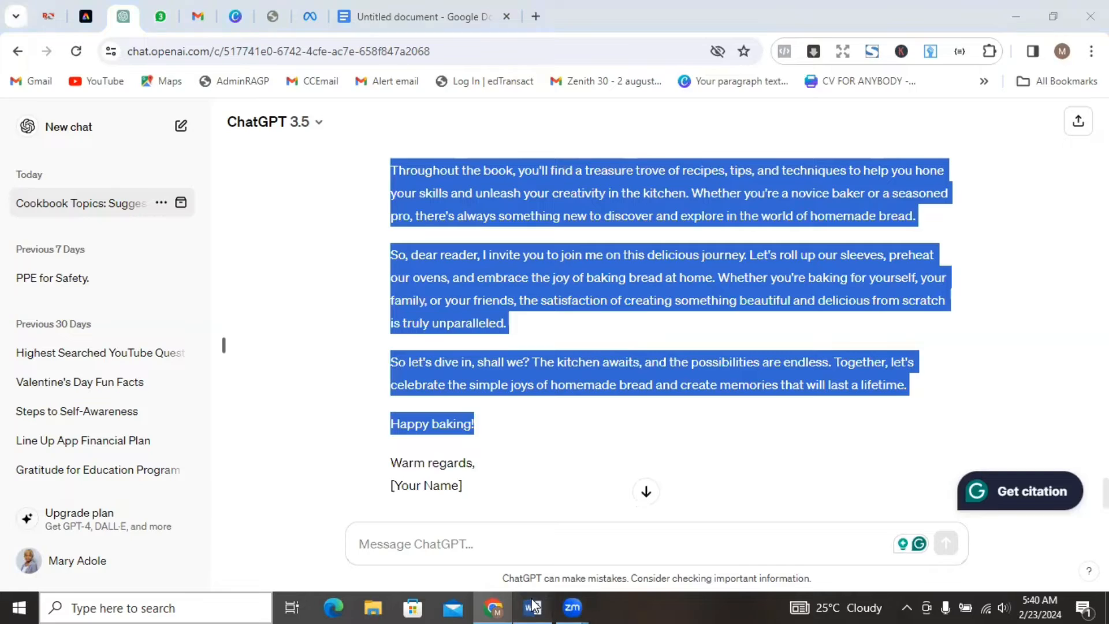
Switch to the Word document, add the heading "Introduction" on page 3 and paste the copied introduction text below it.
left_click(547, 605)
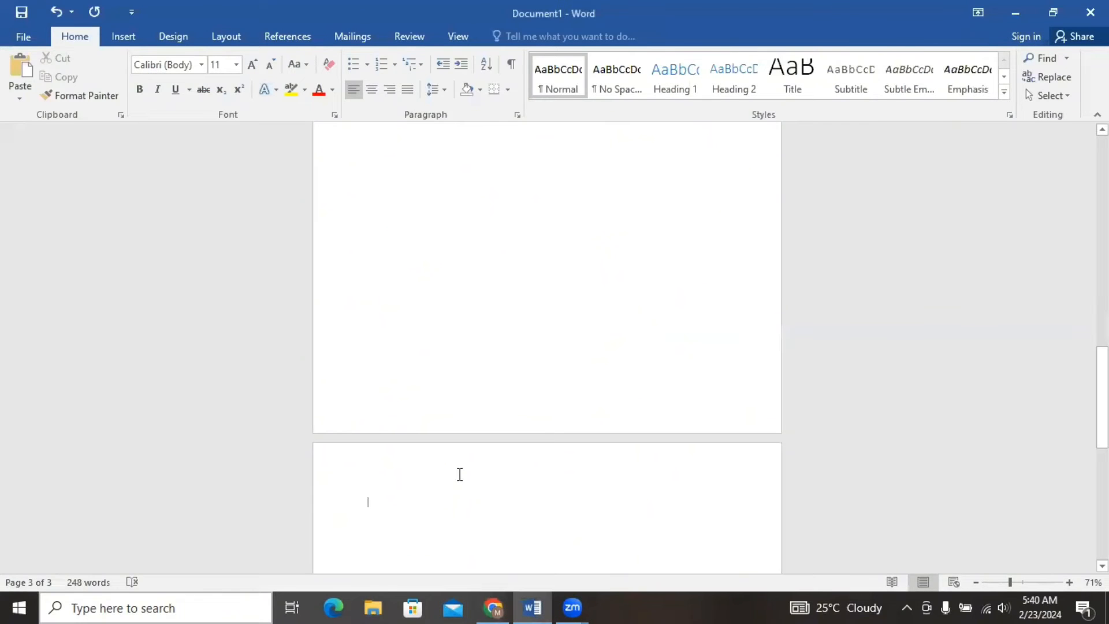
type("Introduction")
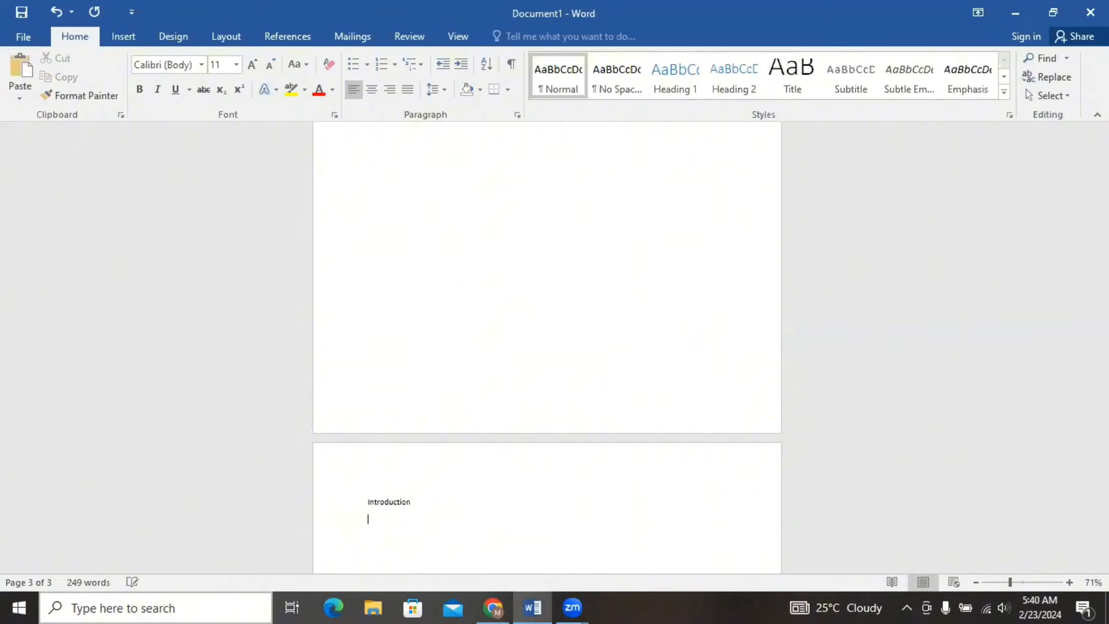
key("ctrl+v")
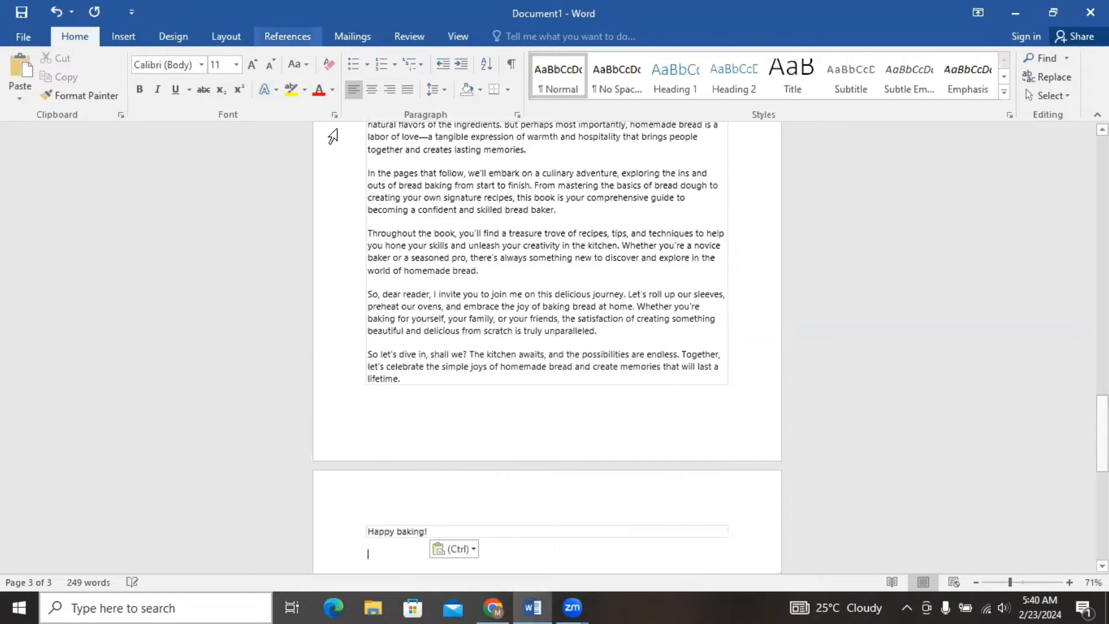
left_click(236, 64)
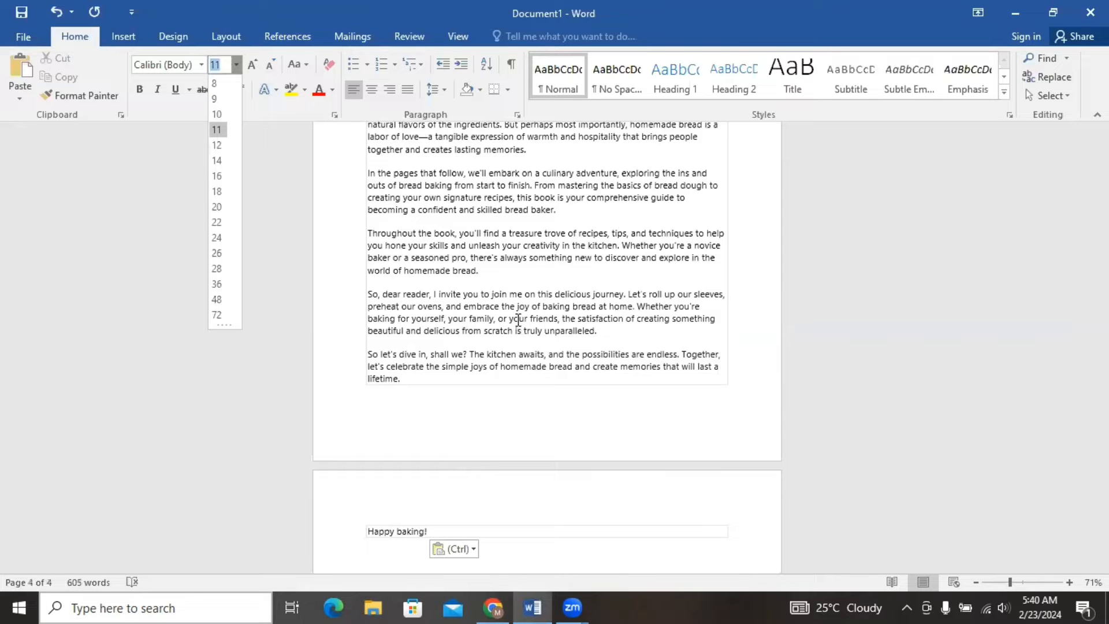
left_click(455, 257)
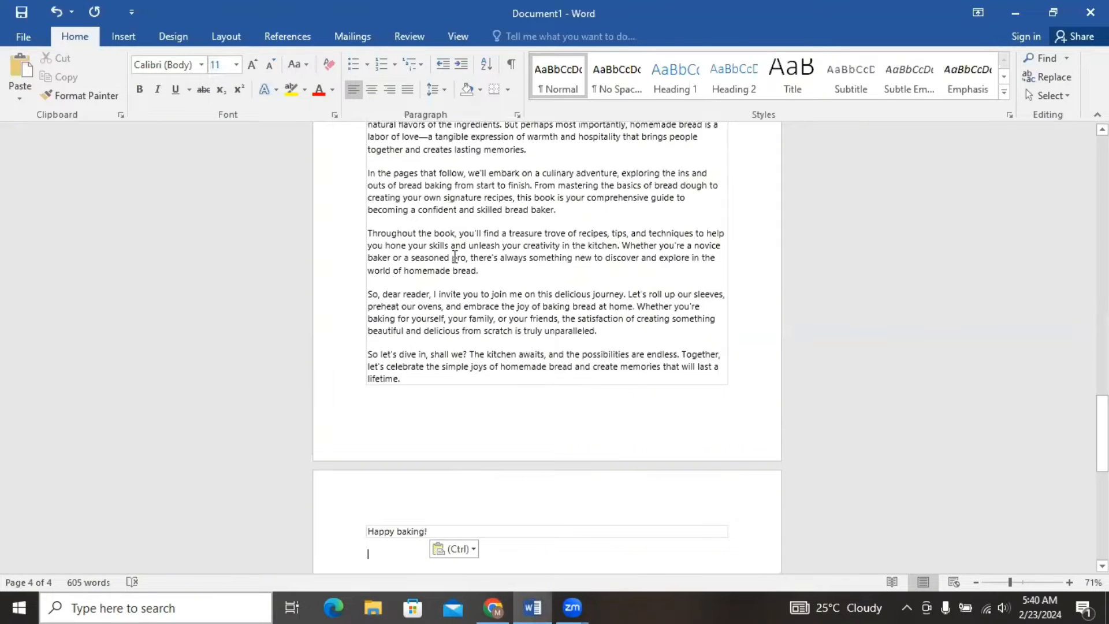
Set the font size of the entire document text to 14.
key("ctrl+a")
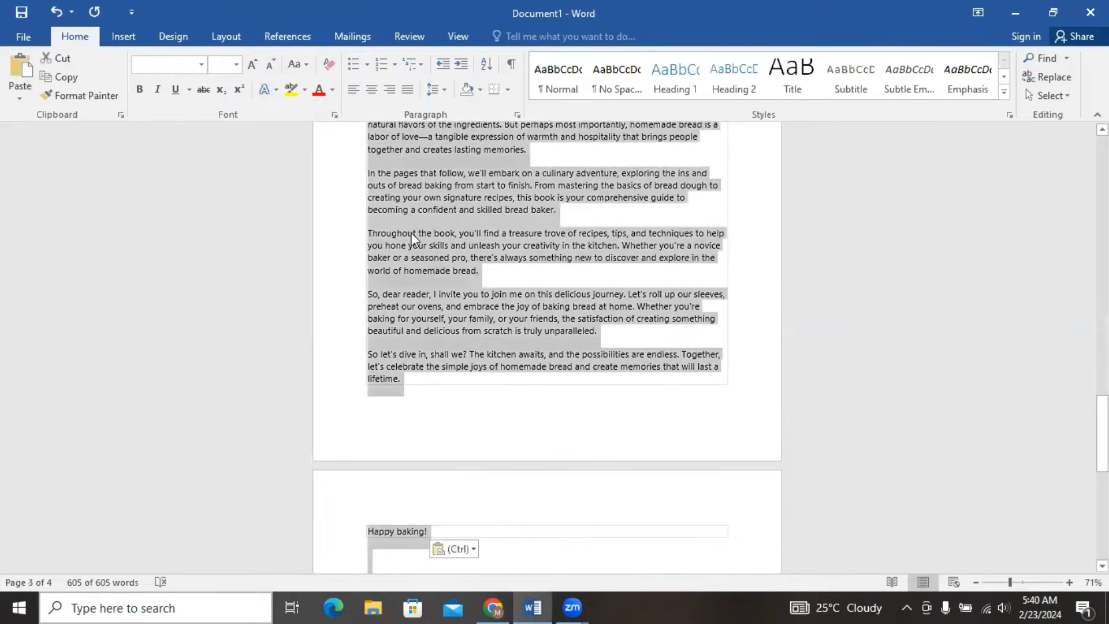
left_click(236, 65)
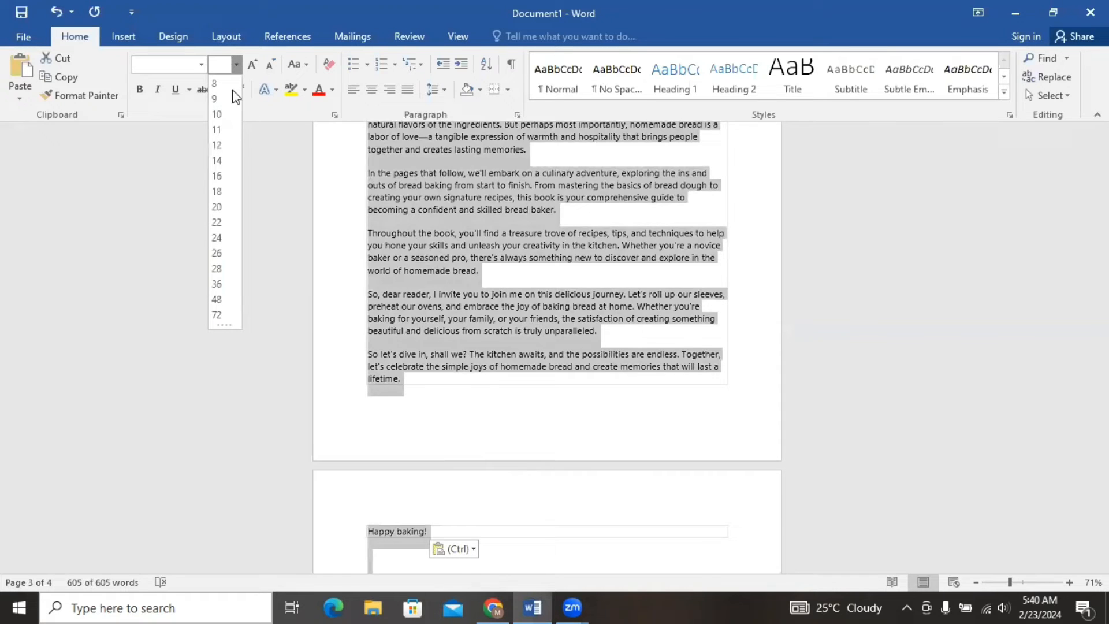
left_click(217, 161)
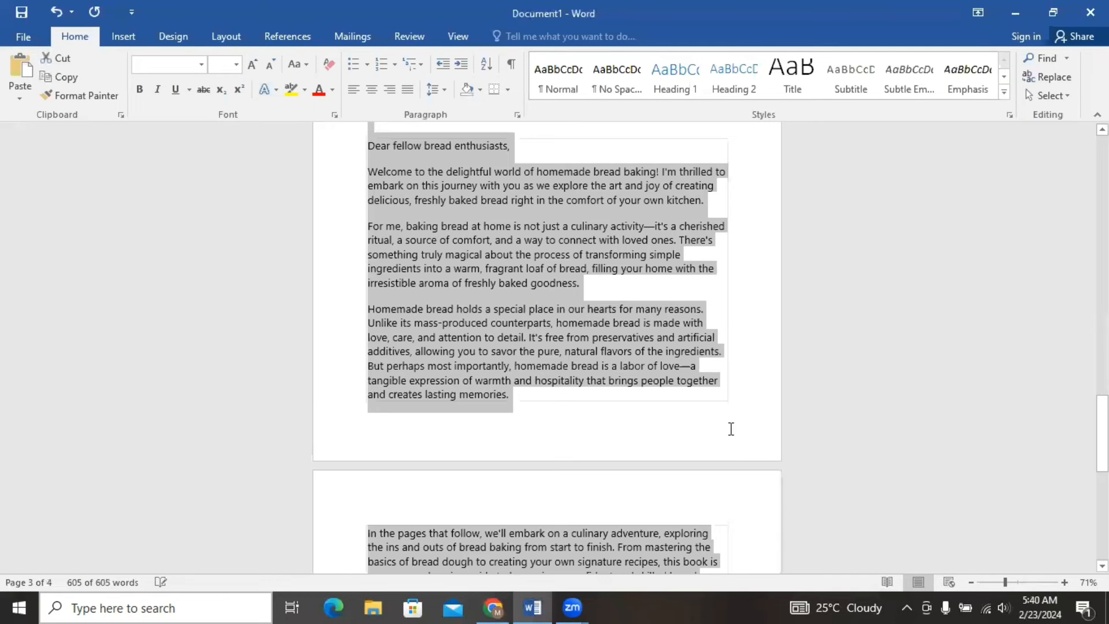
left_click(691, 433)
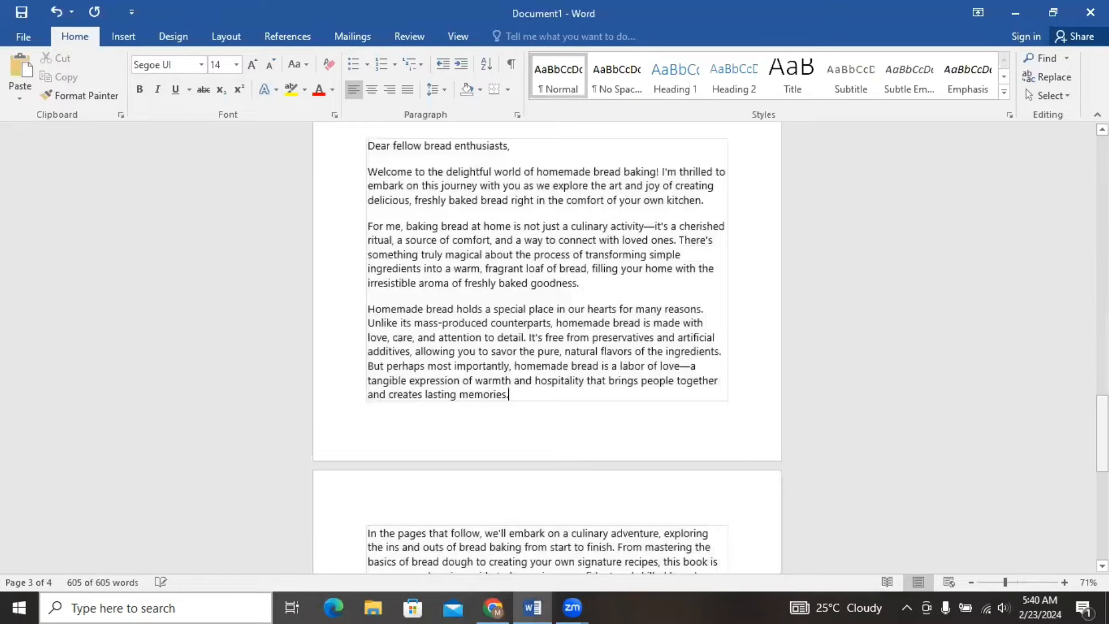
Add the line "Chapter one" on page 4, a few lines below "Happy baking!".
left_click_drag(1102, 433, 1102, 520)
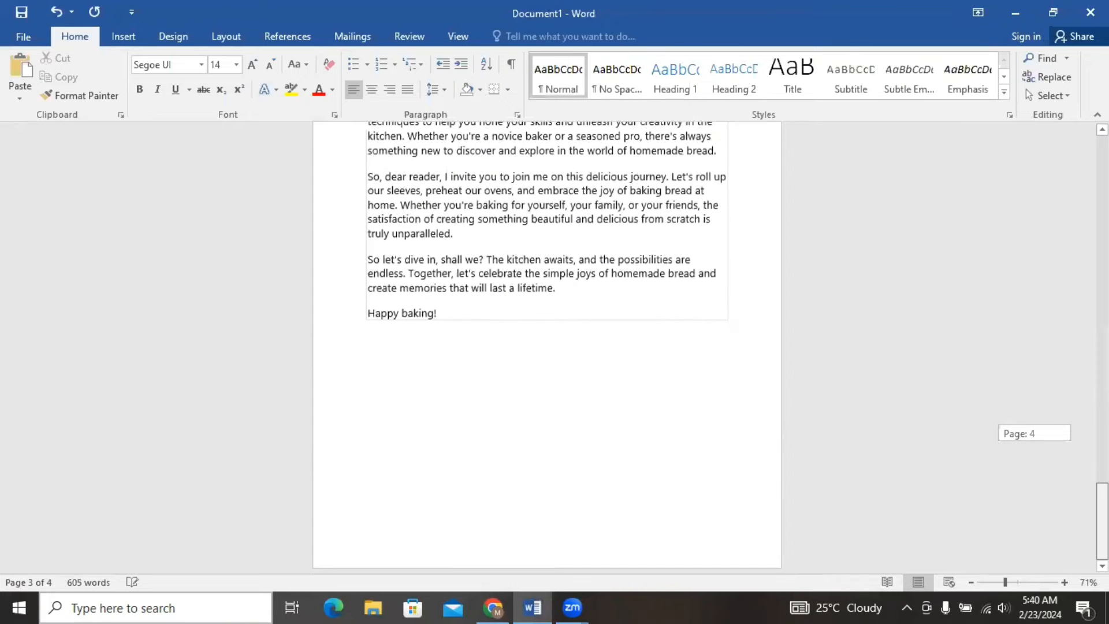
double_click(527, 443)
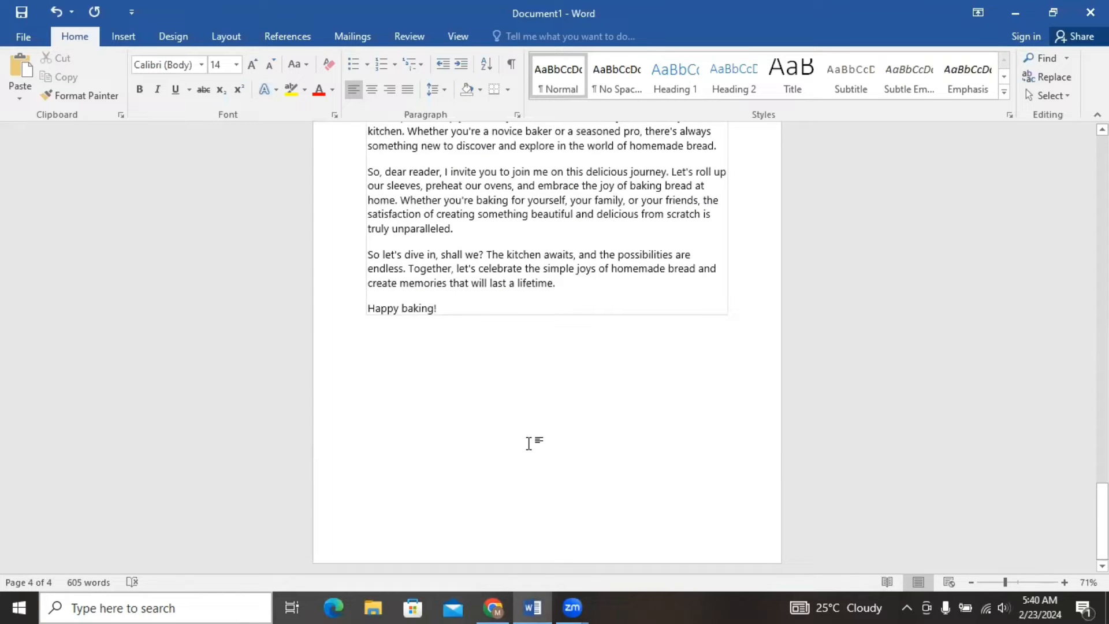
type("Chapter ")
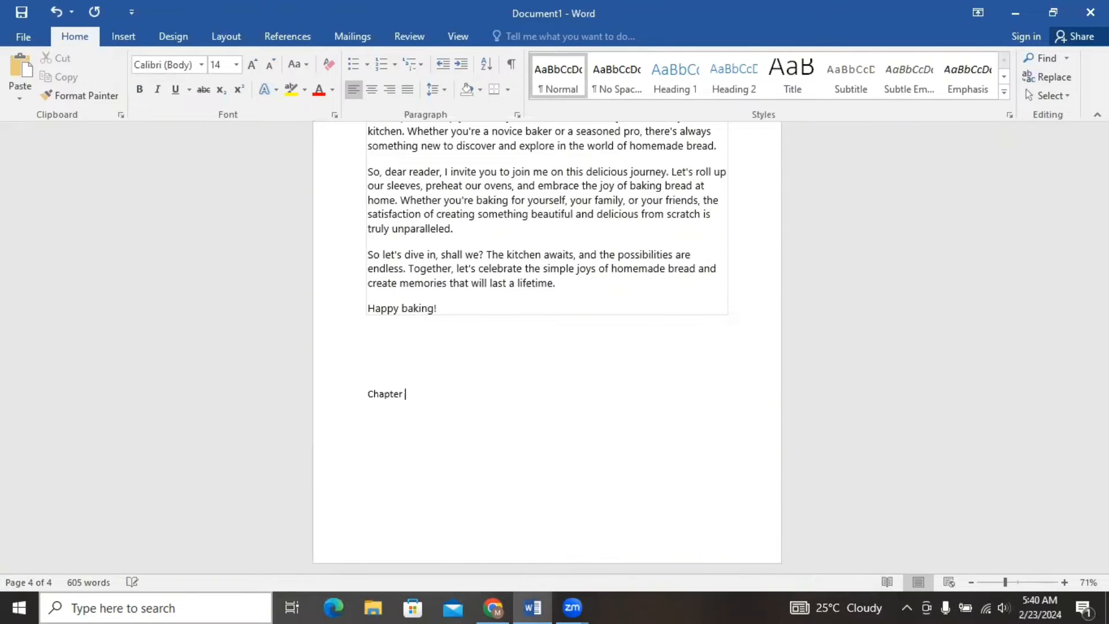
type("one")
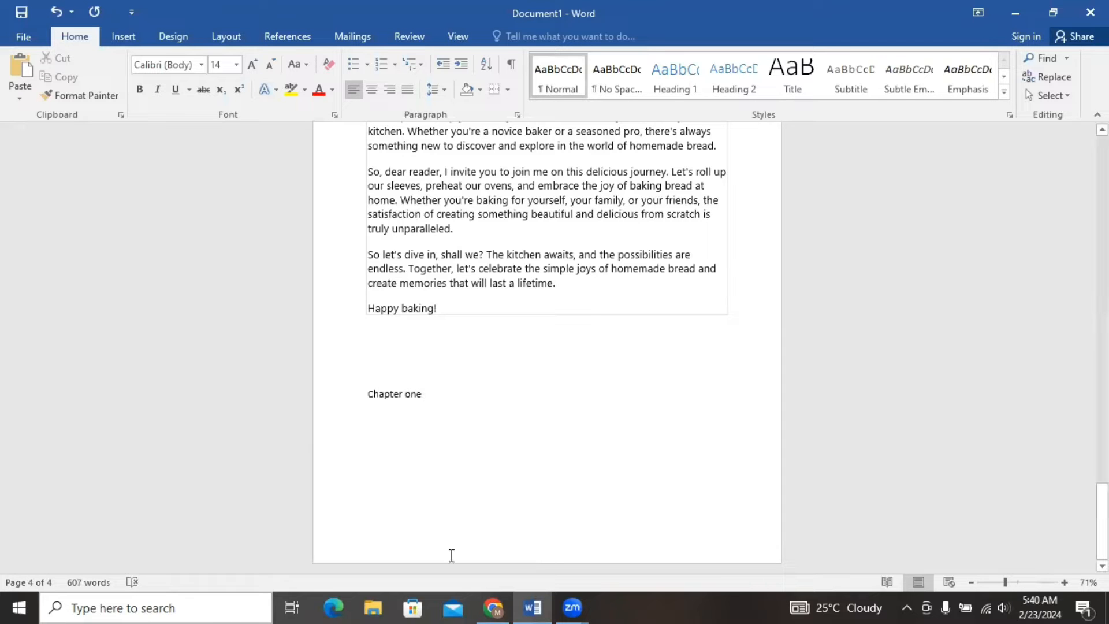
Switch to ChatGPT in the browser and highlight the "Chapter 1: Getting Started" section of the earlier book outline, including its four bullet points.
left_click(493, 607)
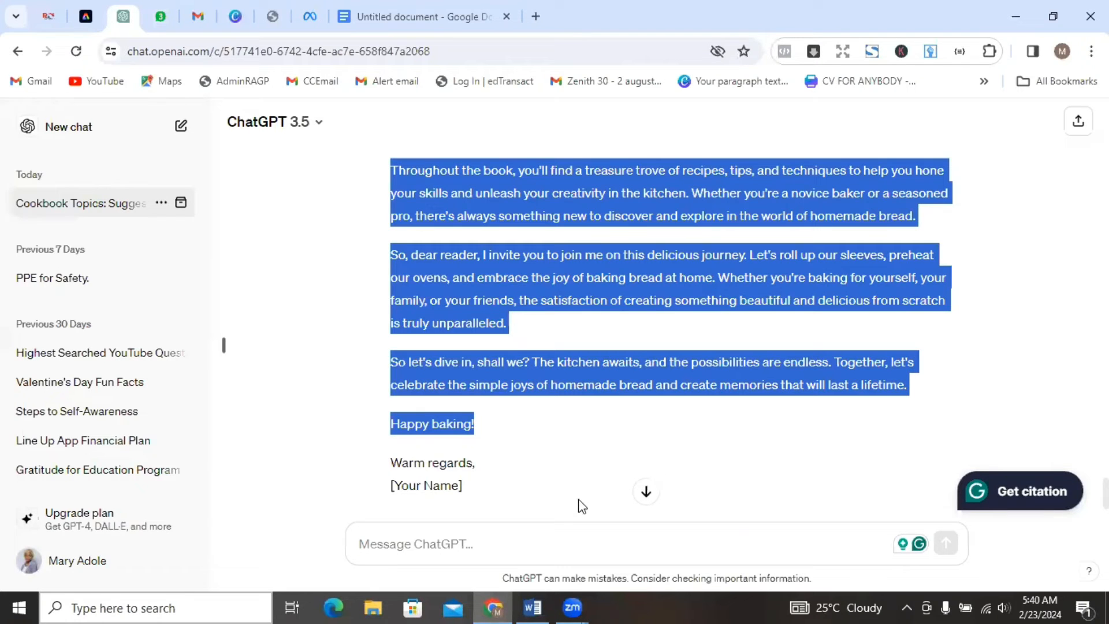
scroll(223, 345, "up", 20)
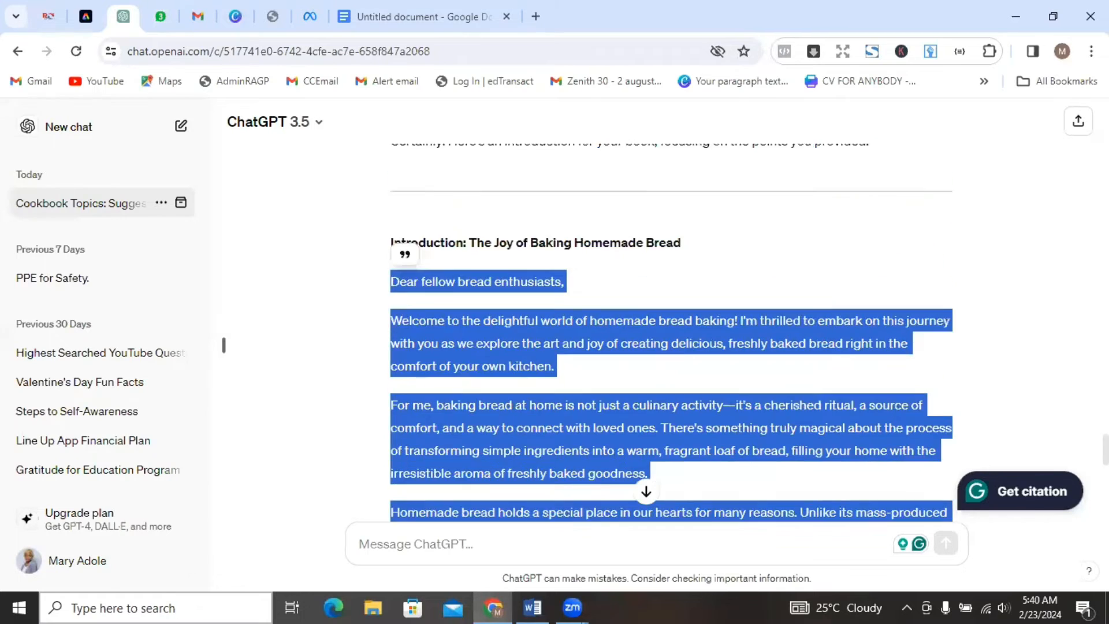
scroll(223, 345, "up", 15)
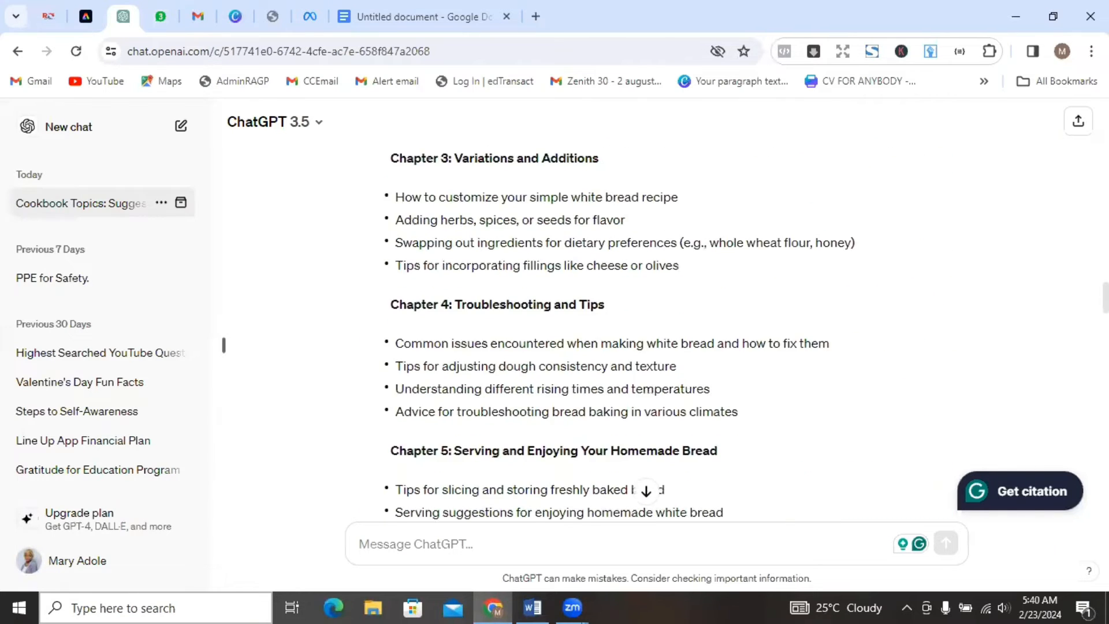
scroll(224, 345, "down", 4)
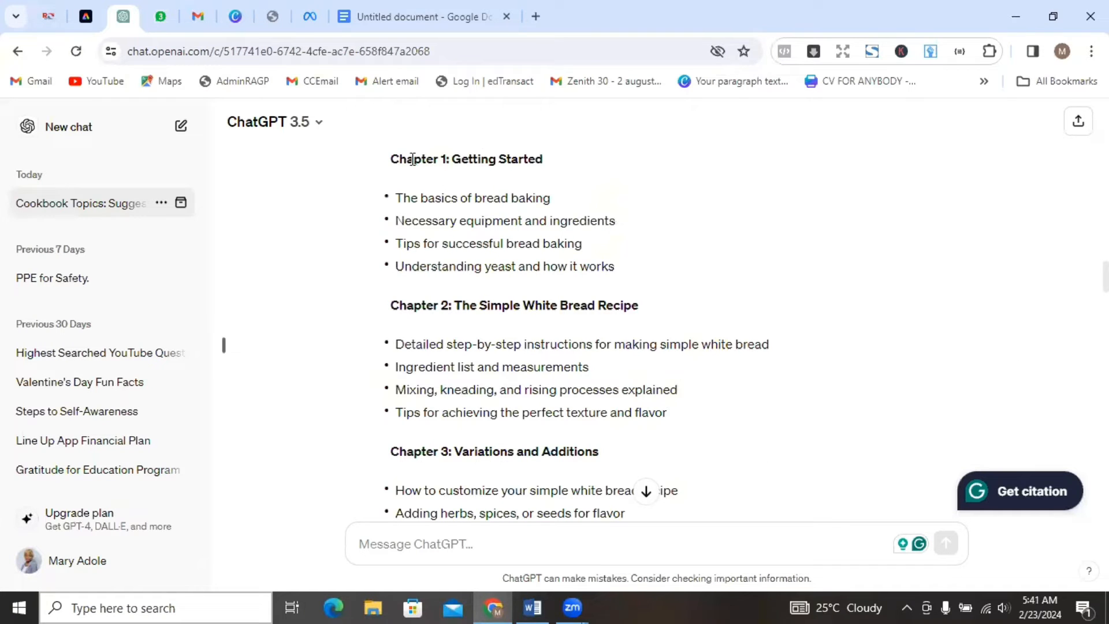
left_click_drag(391, 158, 639, 275)
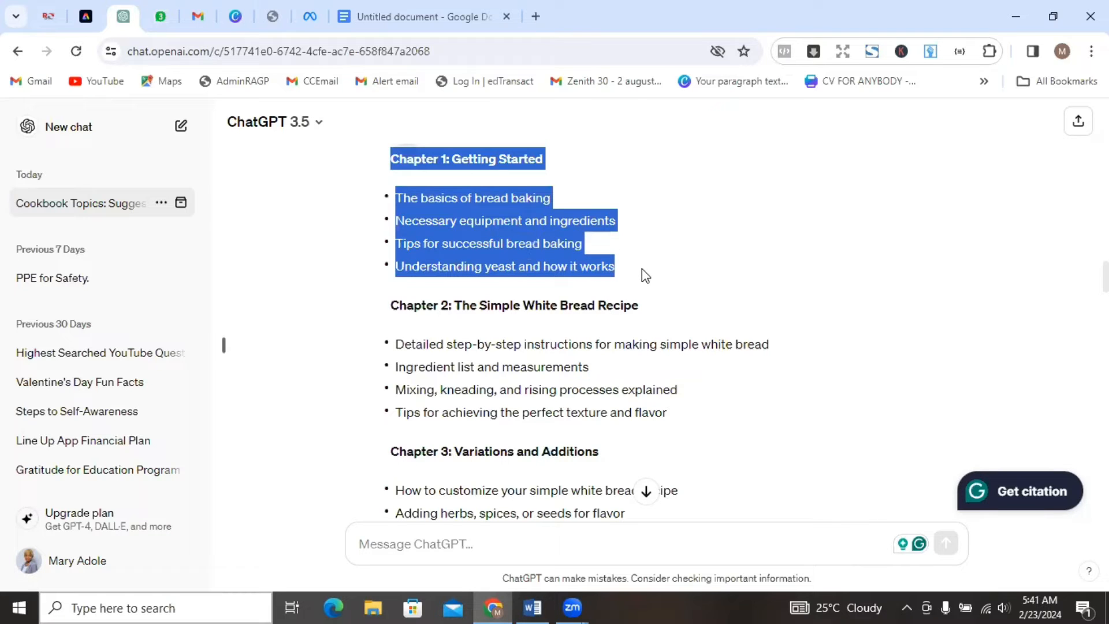
Begin a new ChatGPT prompt with the words "develop the chapter for the book,".
left_click(436, 549)
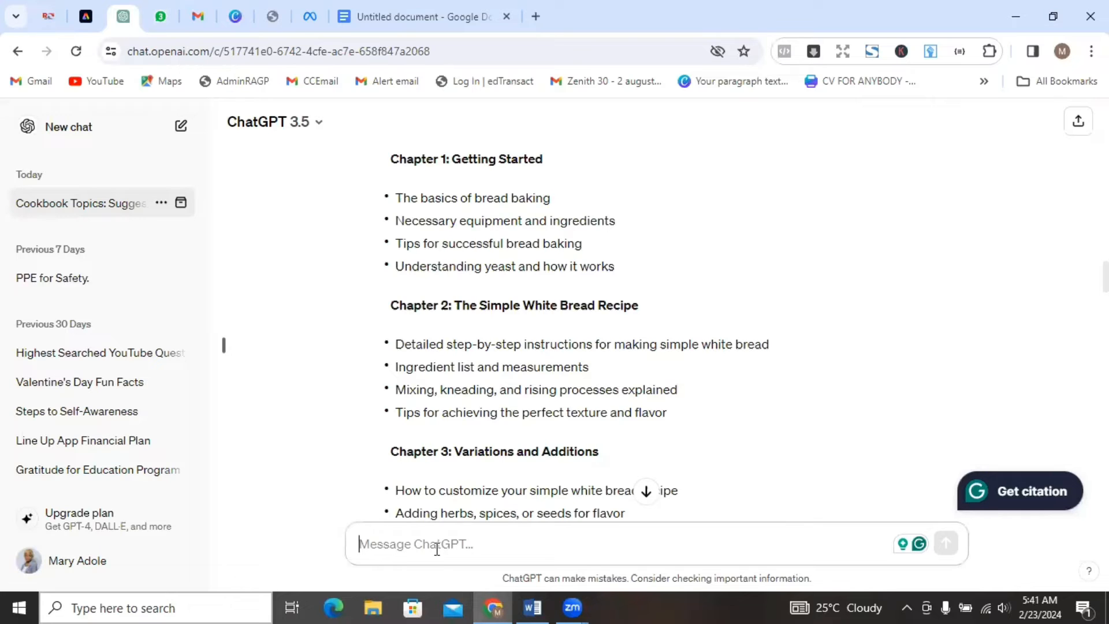
type("wi")
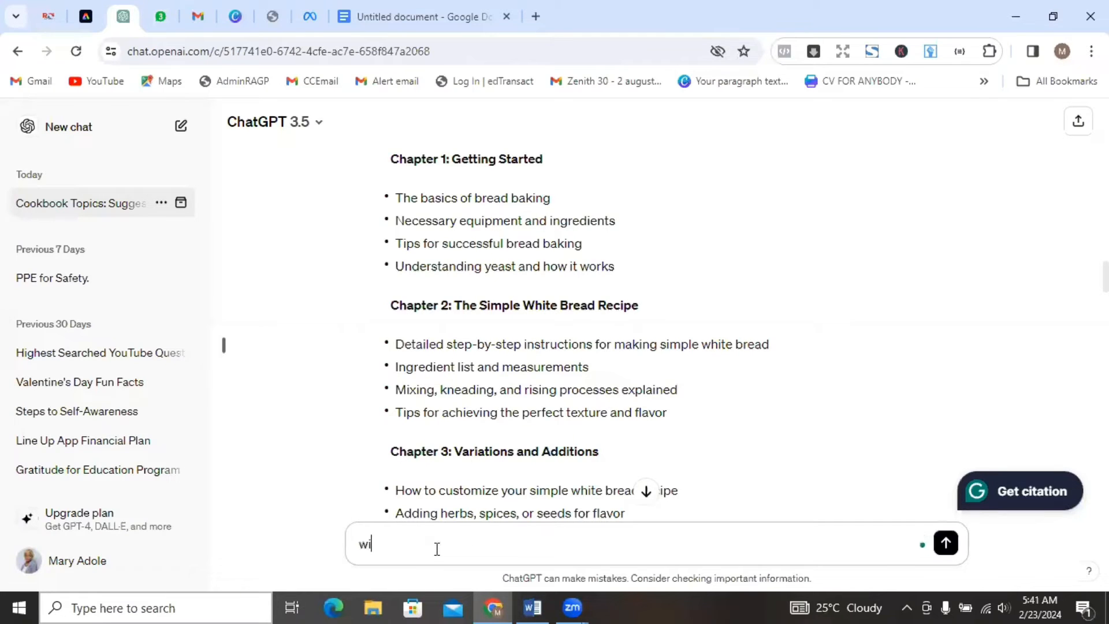
key("BackSpace")
key("BackSpace")
type("develop ")
type("te ch")
key("BackSpace")
key("BackSpace")
key("BackSpace")
key("BackSpace")
type("hae")
key("BackSpace")
key("BackSpace")
type("e chapte")
key("BackSpace")
type("ter f")
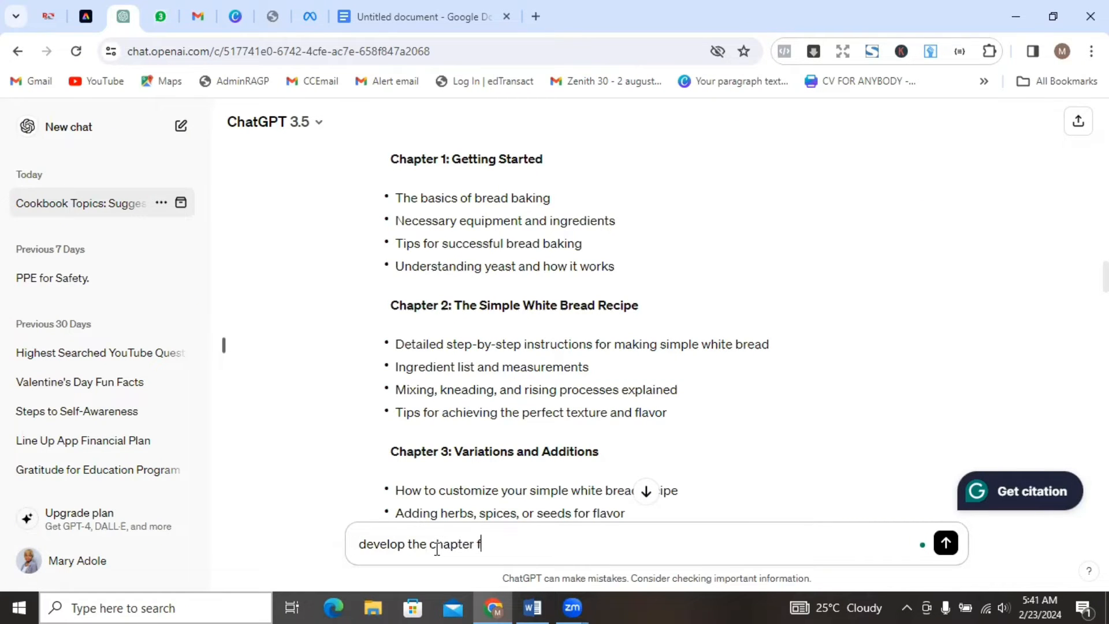
type("or the book, ")
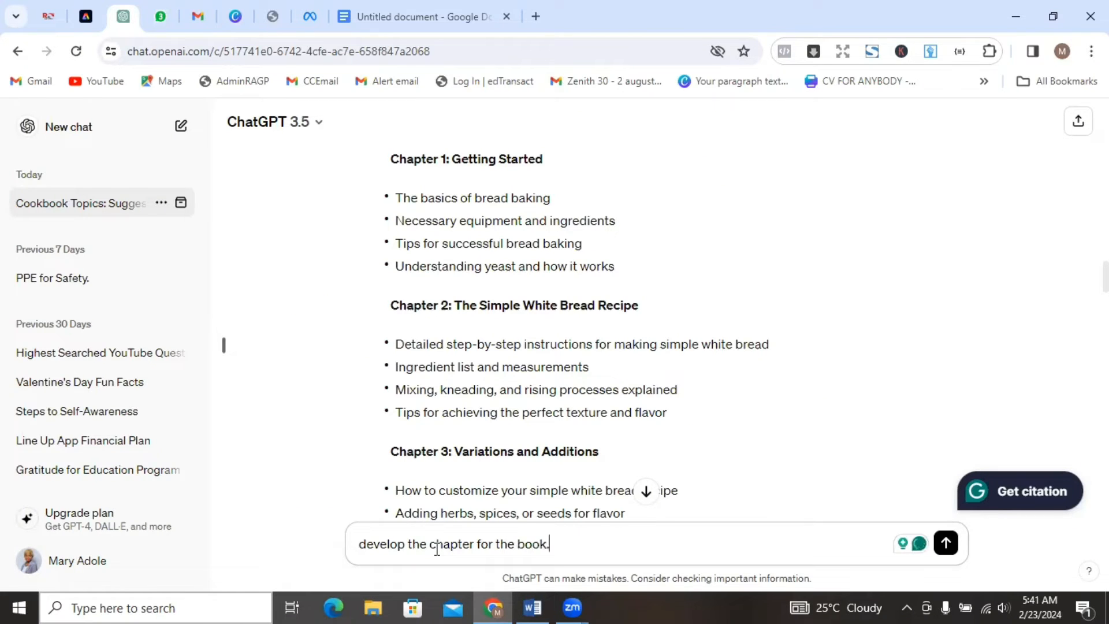
type("pr")
Complete the prompt's first sentence with "putting into focus, the outlined parts.".
key("BackSpace")
type("utting ")
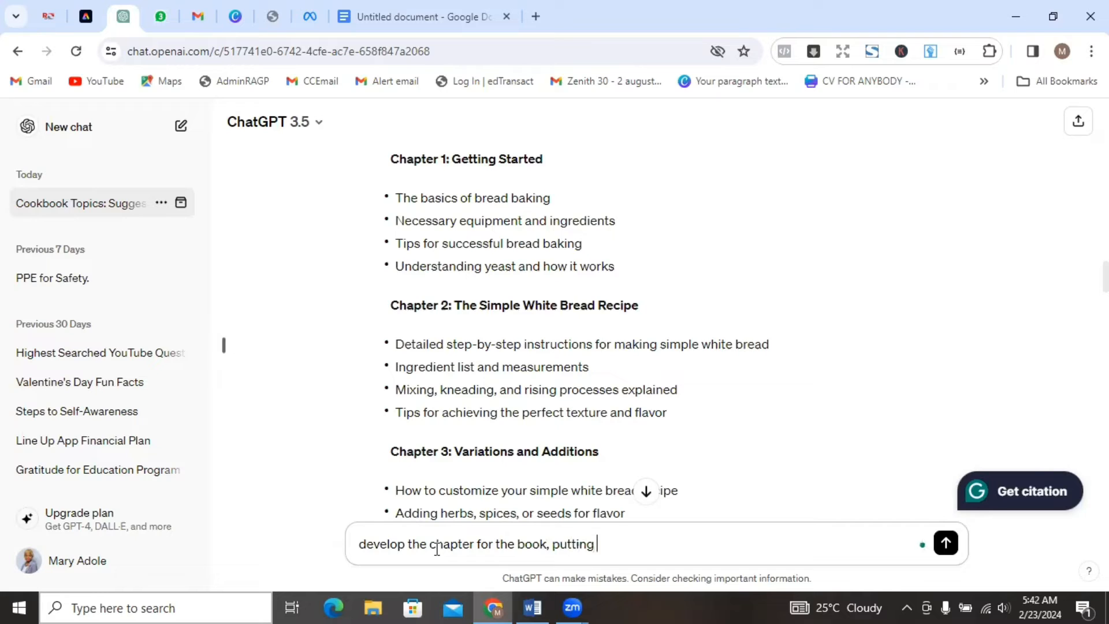
type("onto")
key("BackSpace")
key("BackSpace")
key("BackSpace")
key("BackSpace")
type("into fouc")
type("s, ")
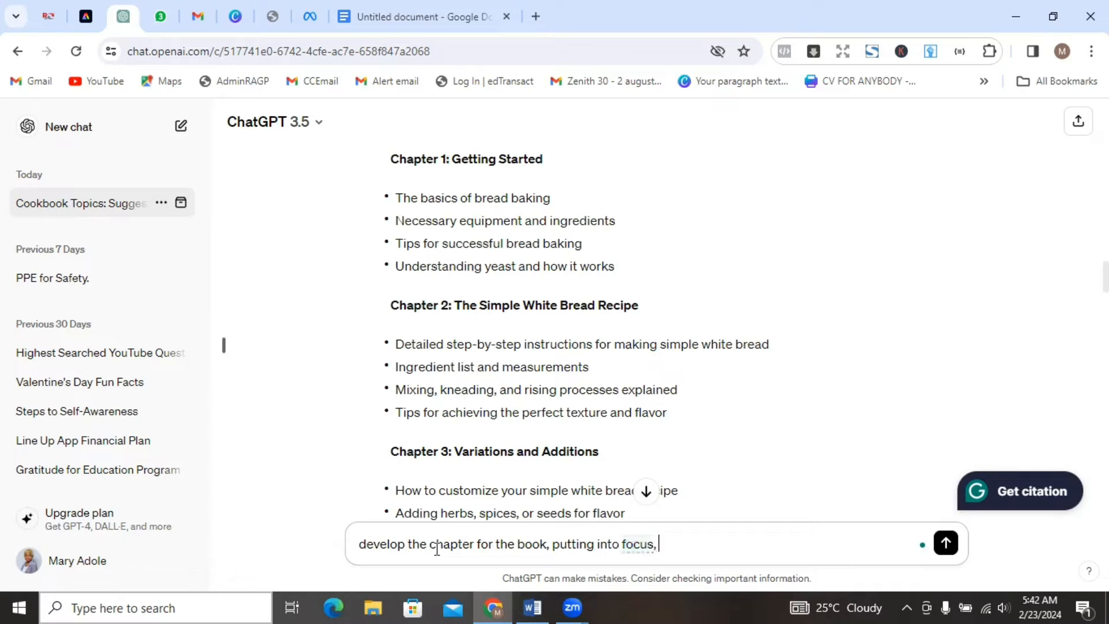
type("the outlined")
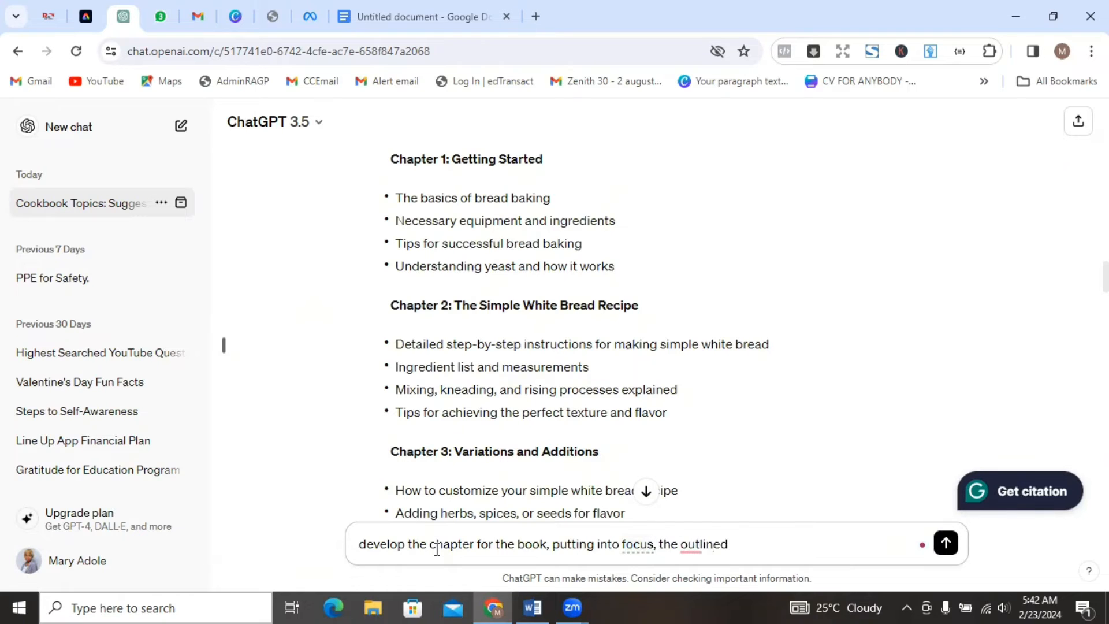
type(" parts.")
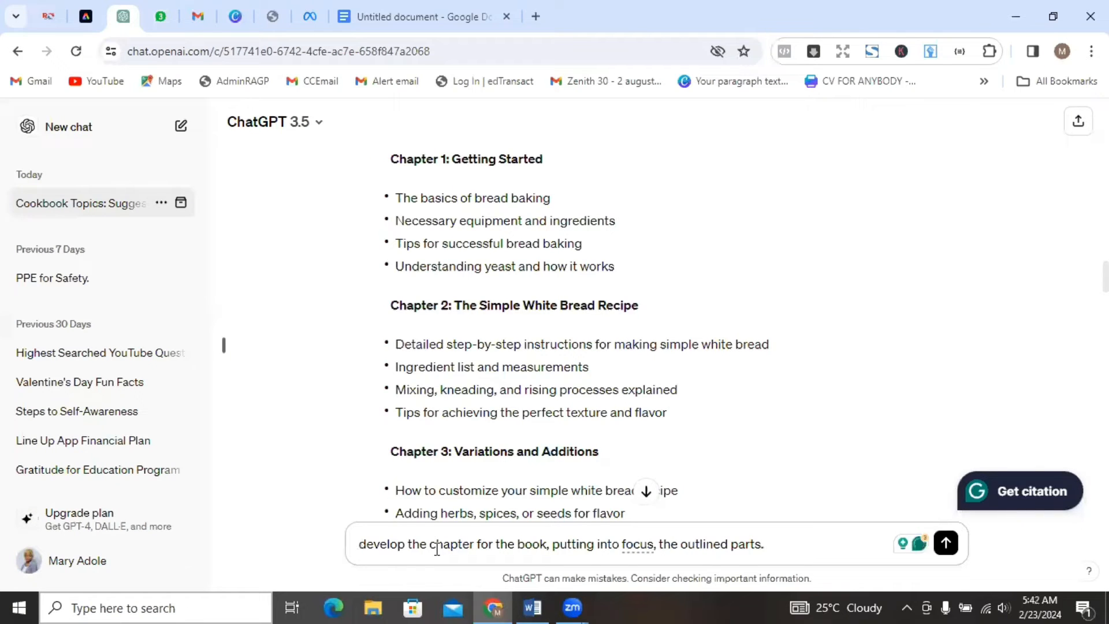
type(" i wolud")
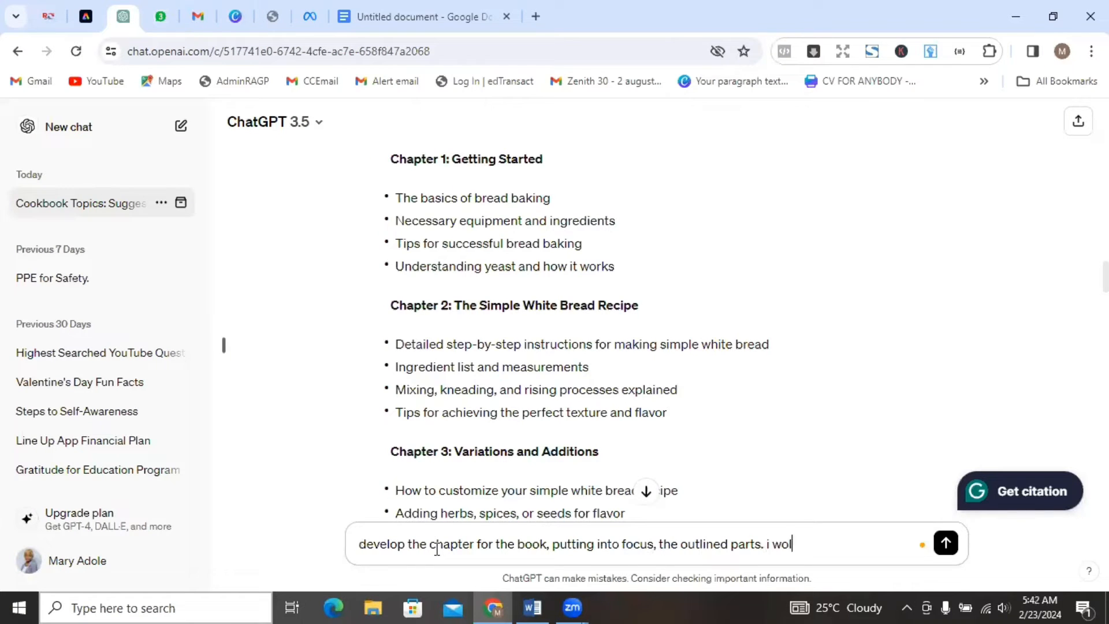
Add "i would also like you to to give us information on the particular recipe we are about to create." and submit the prompt.
key("BackSpace")
key("BackSpace")
type("uld also like yo")
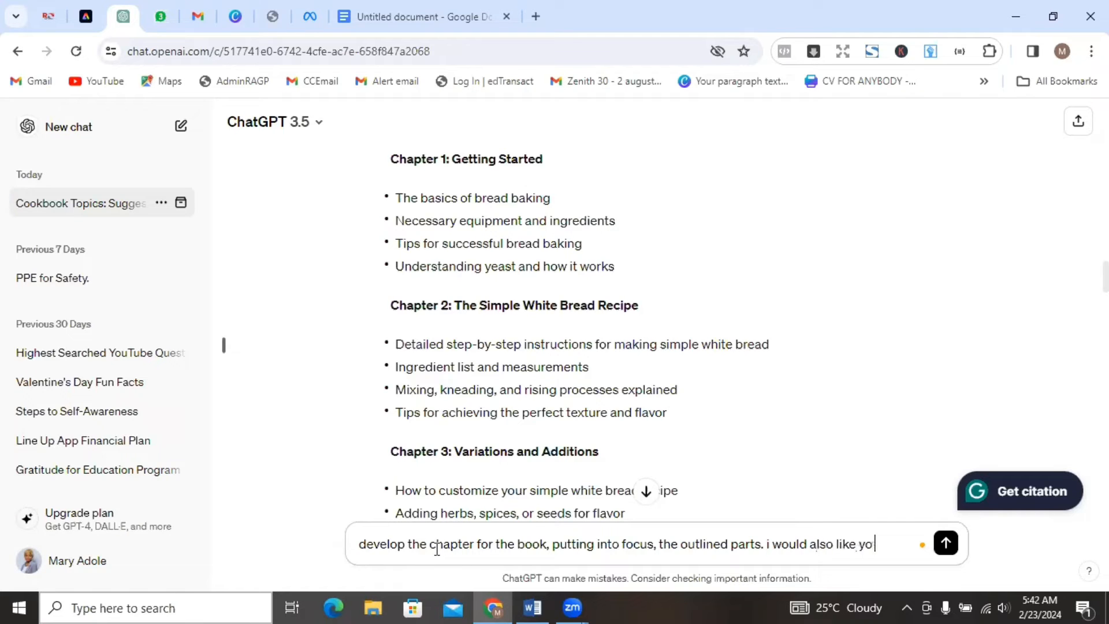
type("u to touch ")
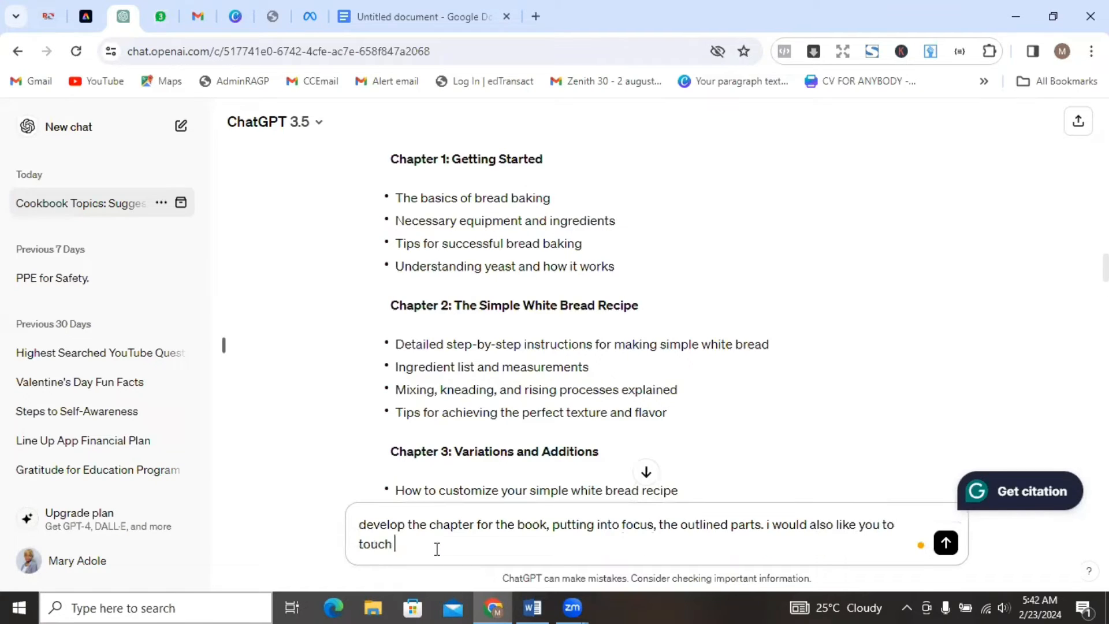
type("on the")
key("BackSpace")
key("BackSpace")
key("BackSpace")
key("BackSpace")
key("BackSpace")
key("BackSpace")
key("BackSpace")
key("BackSpace")
key("BackSpace")
key("BackSpace")
key("BackSpace")
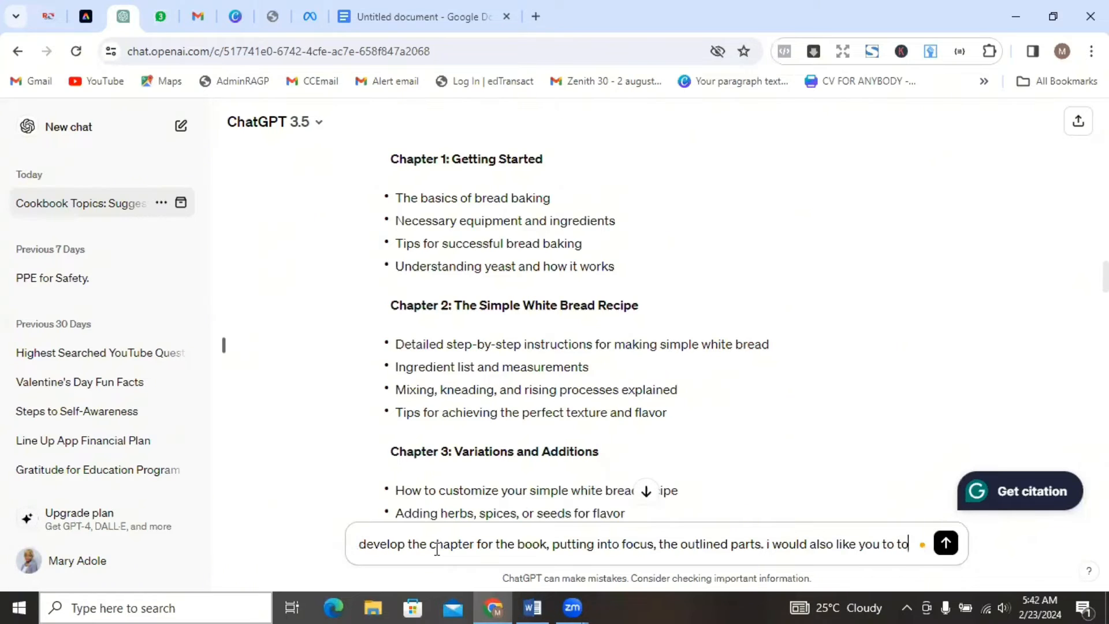
type("give ")
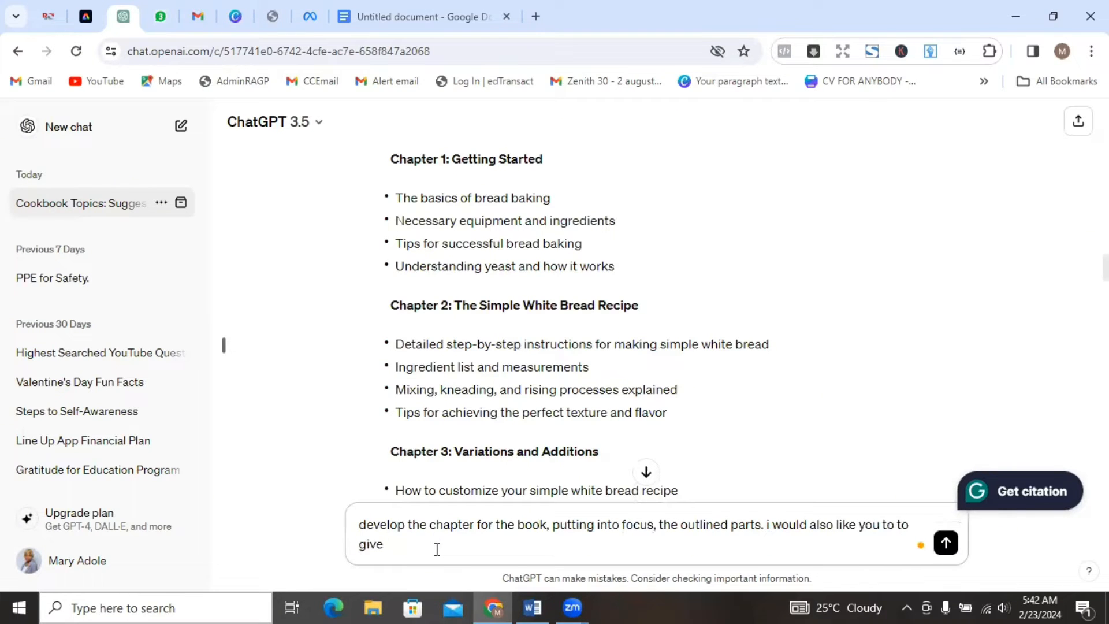
type("us information in")
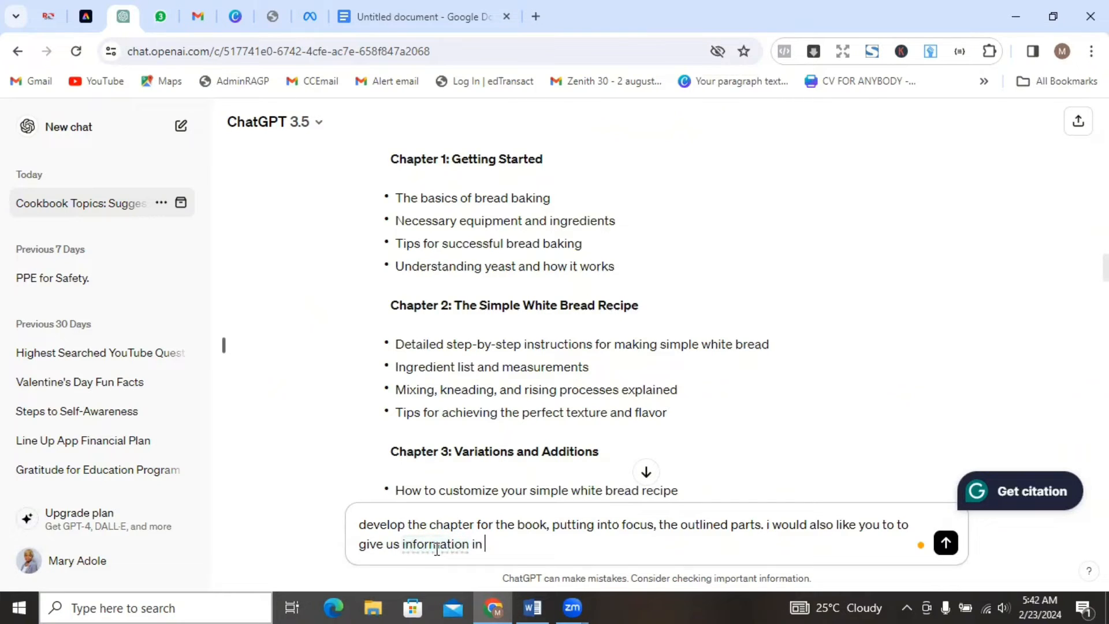
type("on the particular ")
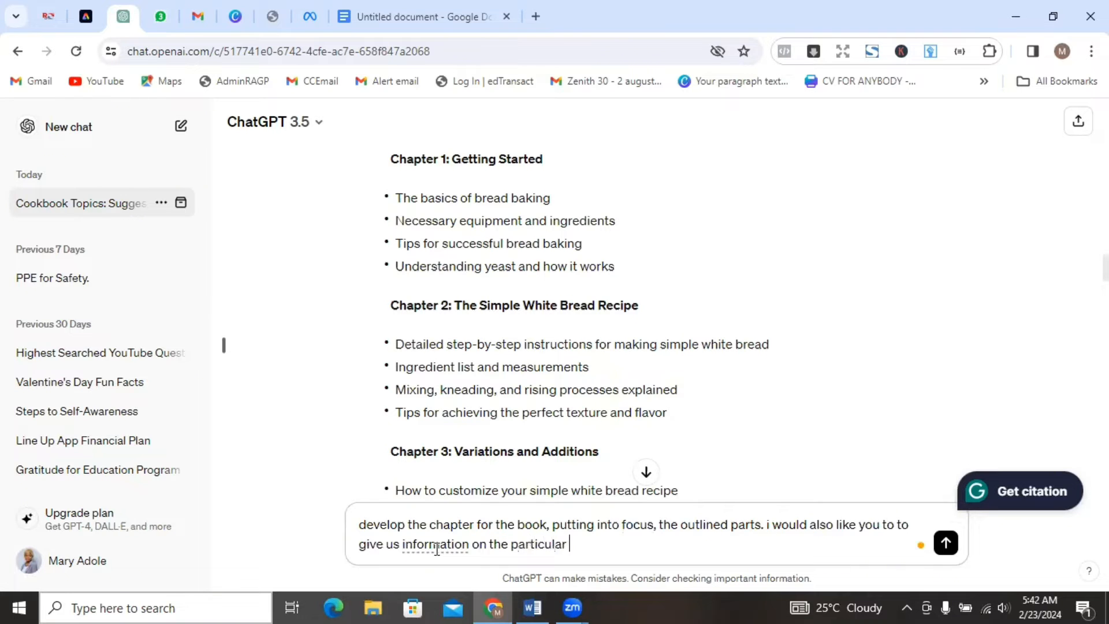
type("recipe we are a")
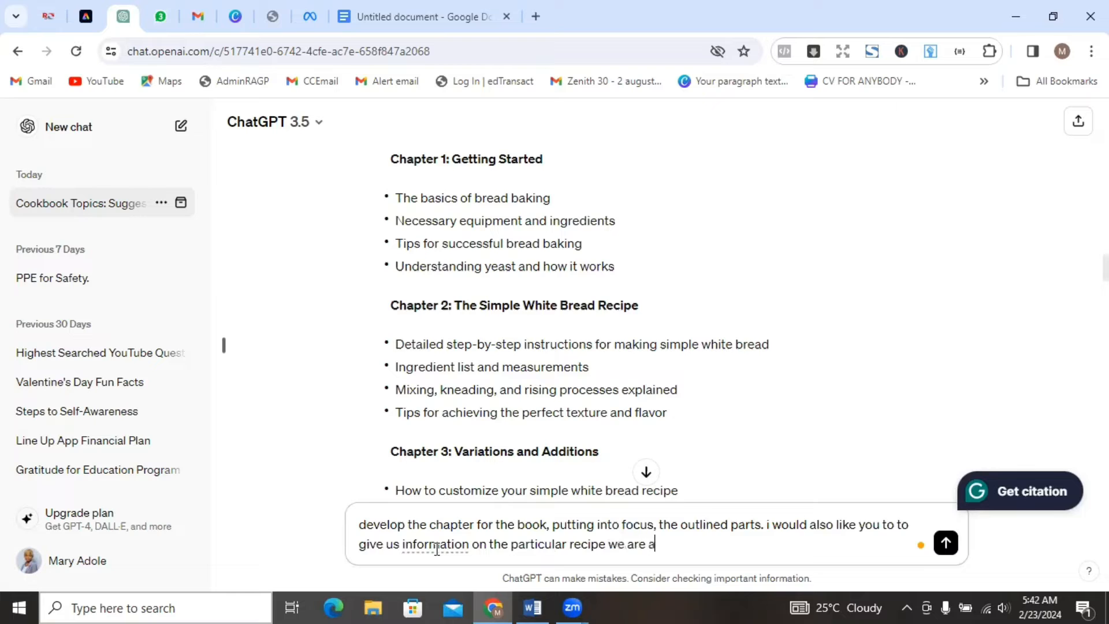
type("bout to create")
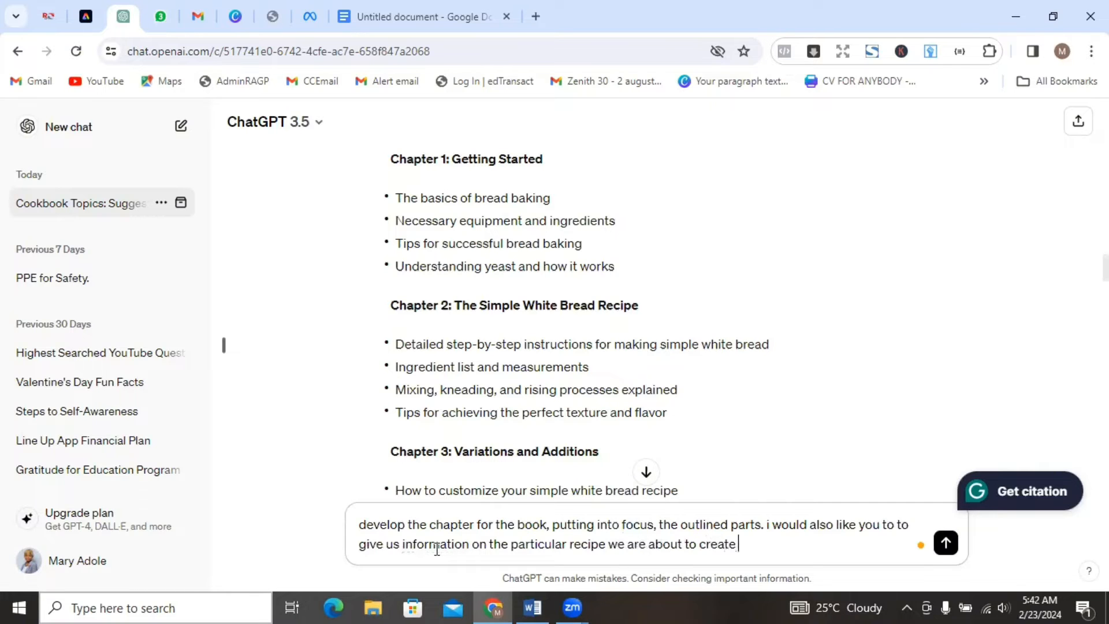
type(". the")
key("BackSpace")
type("se")
key("BackSpace")
key("BackSpace")
key("BackSpace")
key("BackSpace")
left_click(945, 549)
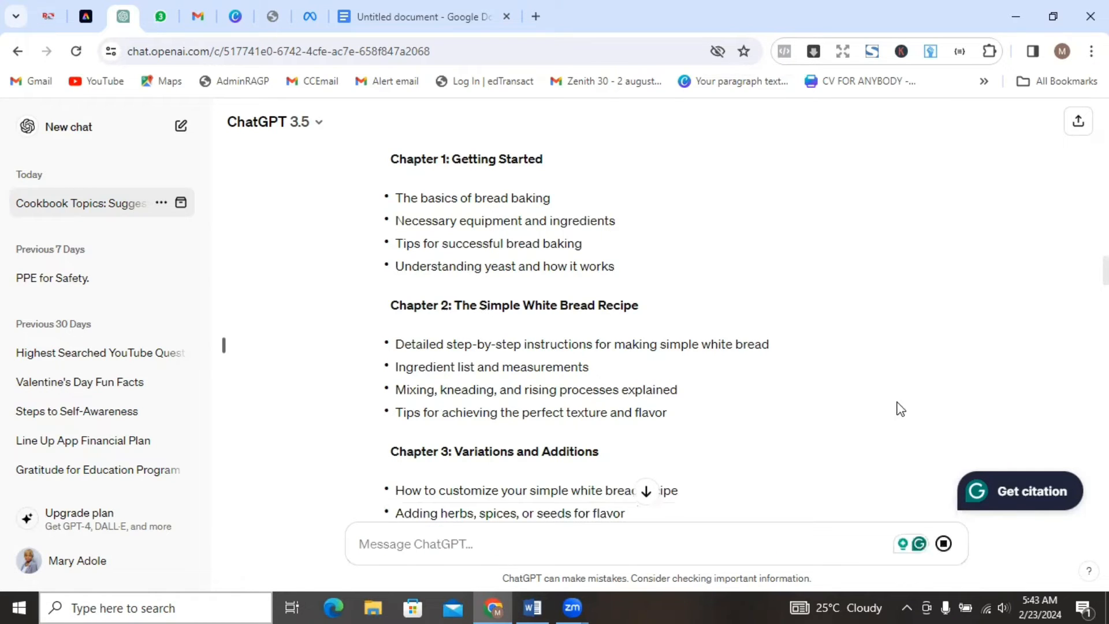
Review the generated chapter, including its baking steps and tips for success, and return to the submitted prompt above it.
scroll(223, 345, "down", 20)
scroll(224, 344, "down", 20)
scroll(224, 345, "down", 3)
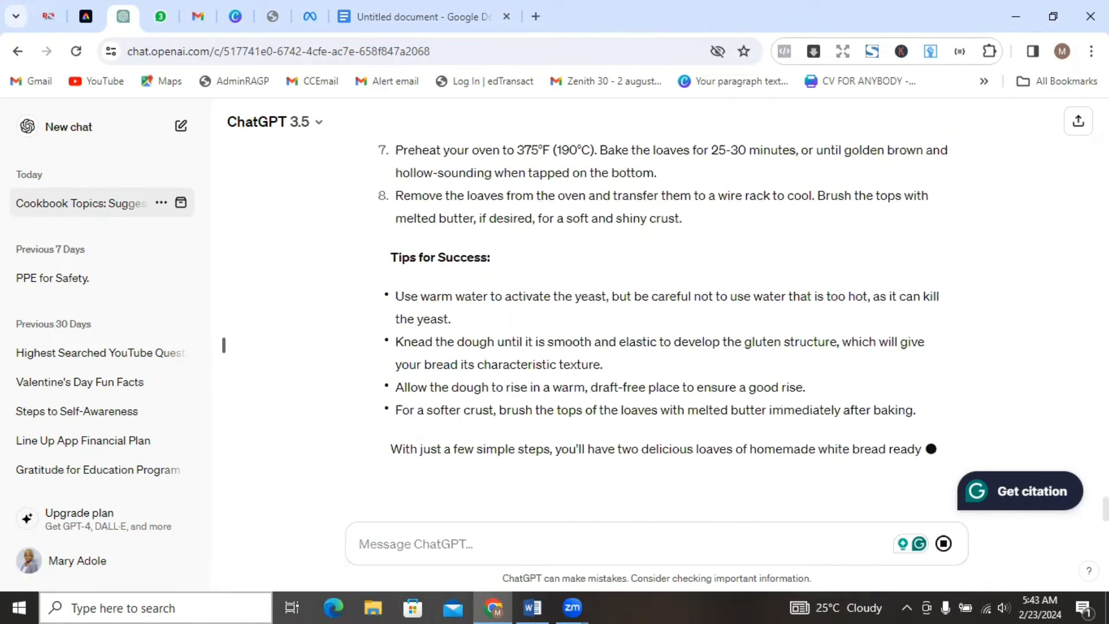
scroll(223, 345, "up", 12)
scroll(224, 345, "up", 5)
scroll(224, 345, "down", 2)
scroll(224, 345, "down", 2)
scroll(657, 335, "up", 10)
scroll(657, 335, "down", 3)
scroll(657, 335, "down", 6)
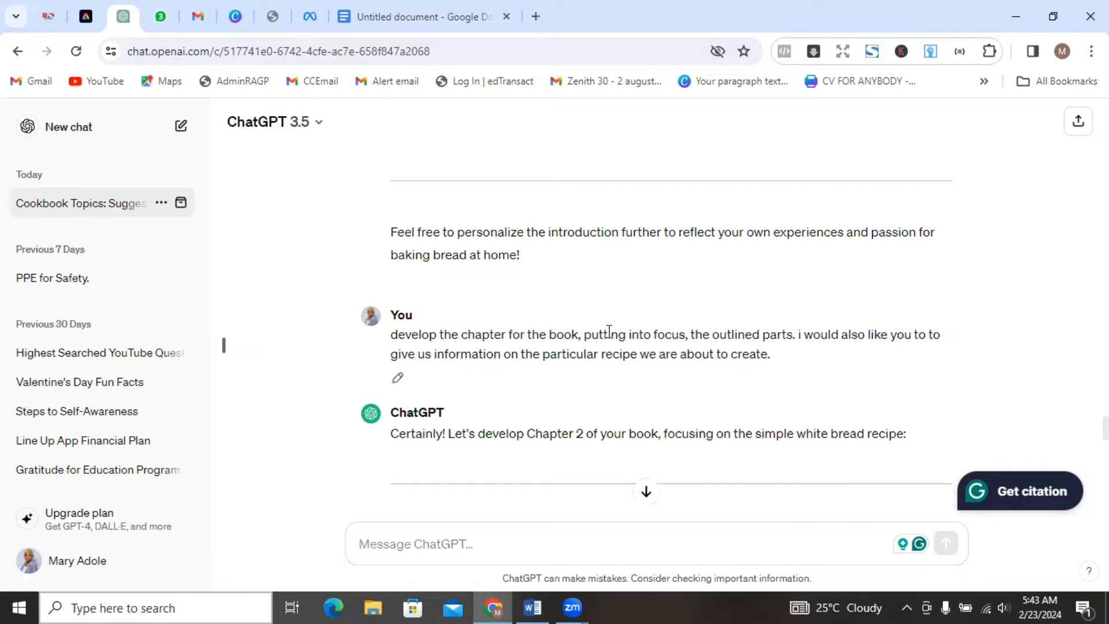
Edit the submitted chapter prompt to ask for "chapter one" and resubmit it.
left_click(399, 383)
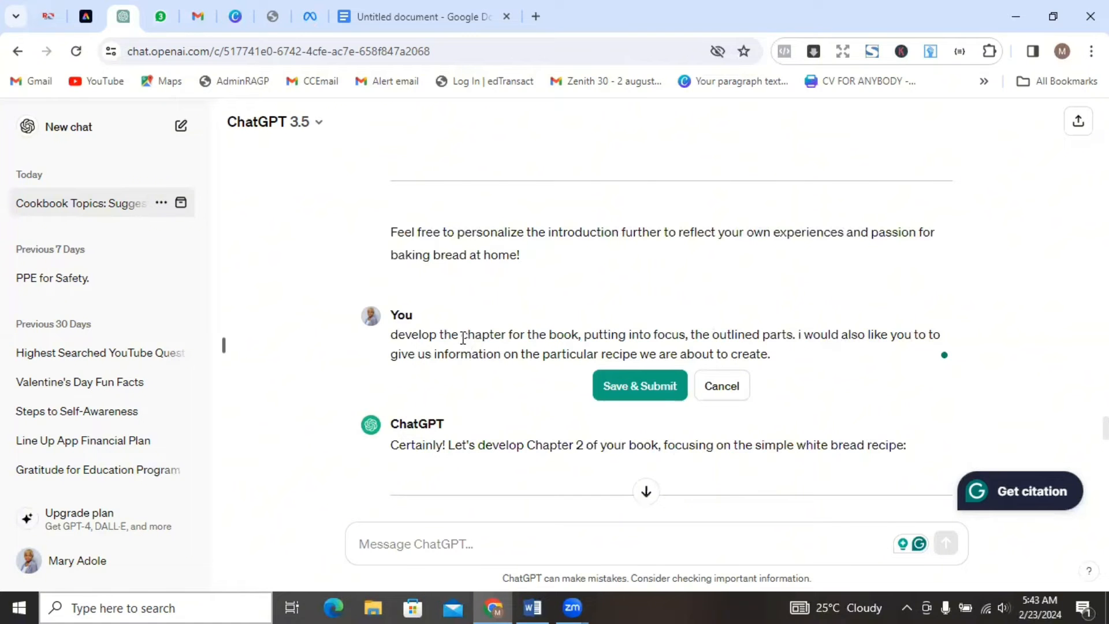
left_click(504, 335)
type("one")
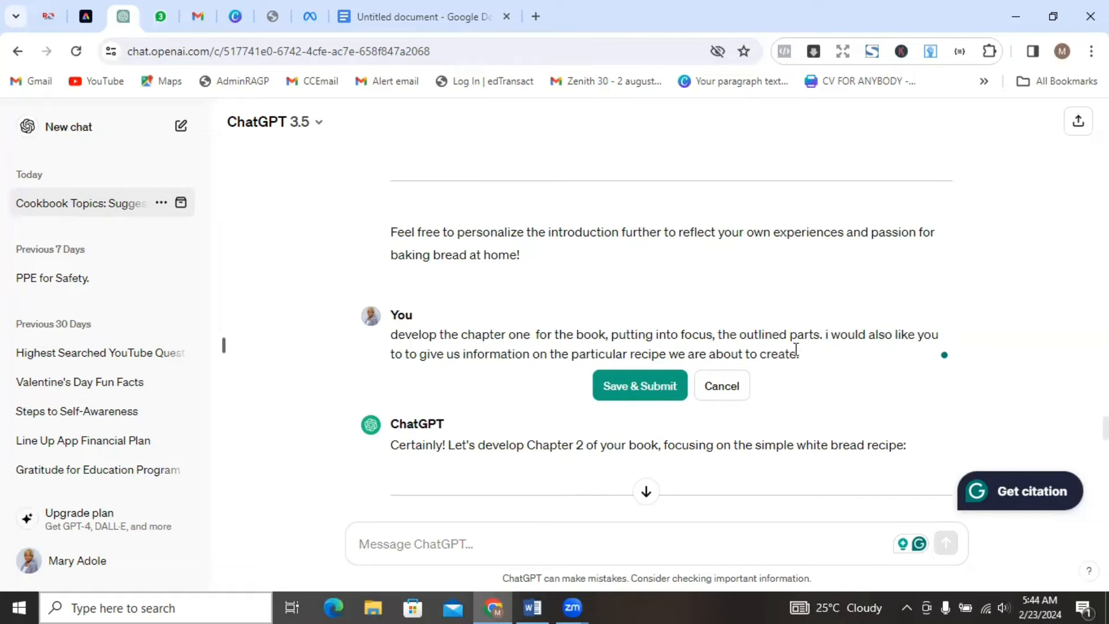
left_click(642, 387)
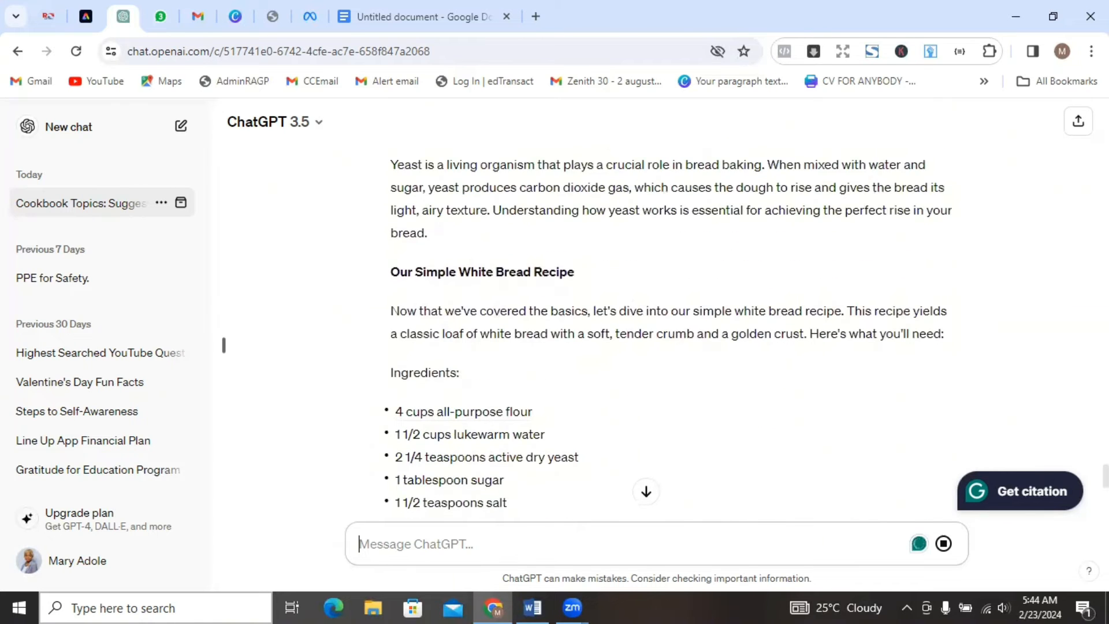
Review the generated Chapter 1: Getting Started, from its baking basics and equipment list through the recipe's ingredients and instructions.
scroll(657, 334, "down", 5)
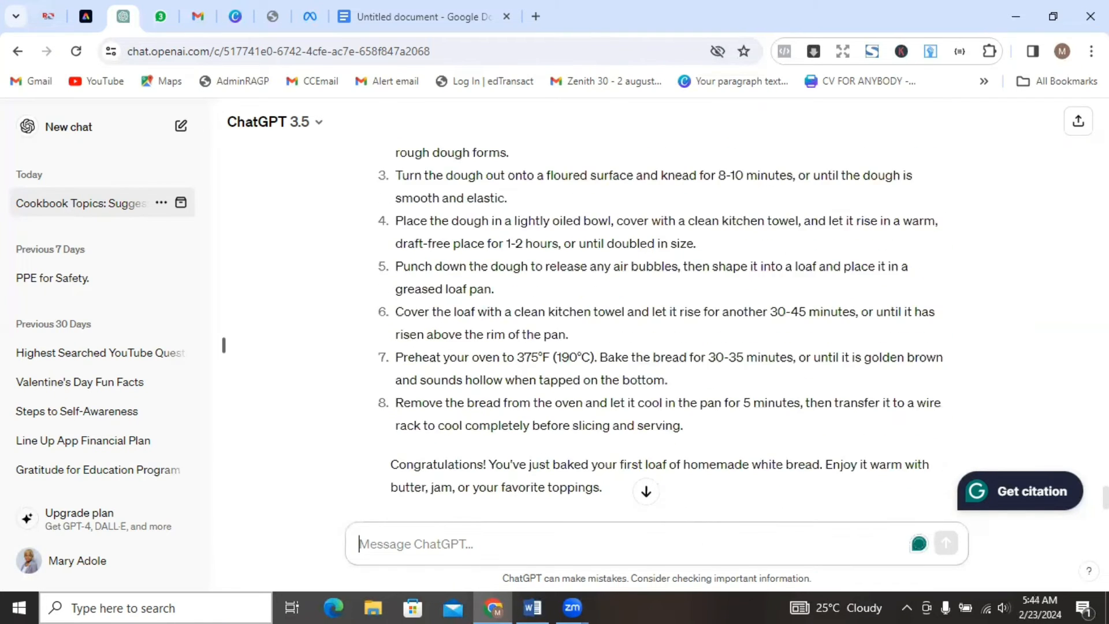
scroll(657, 333, "up", 1)
scroll(657, 333, "down", 2)
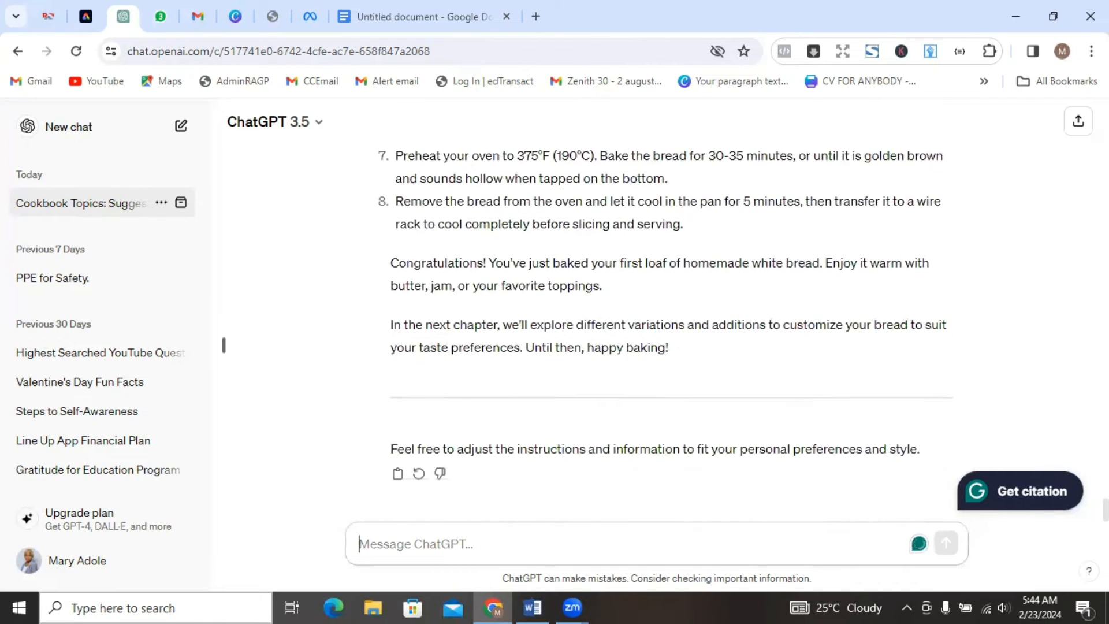
scroll(656, 333, "up", 15)
scroll(657, 333, "up", 1)
scroll(657, 333, "down", 3)
scroll(657, 333, "up", 2)
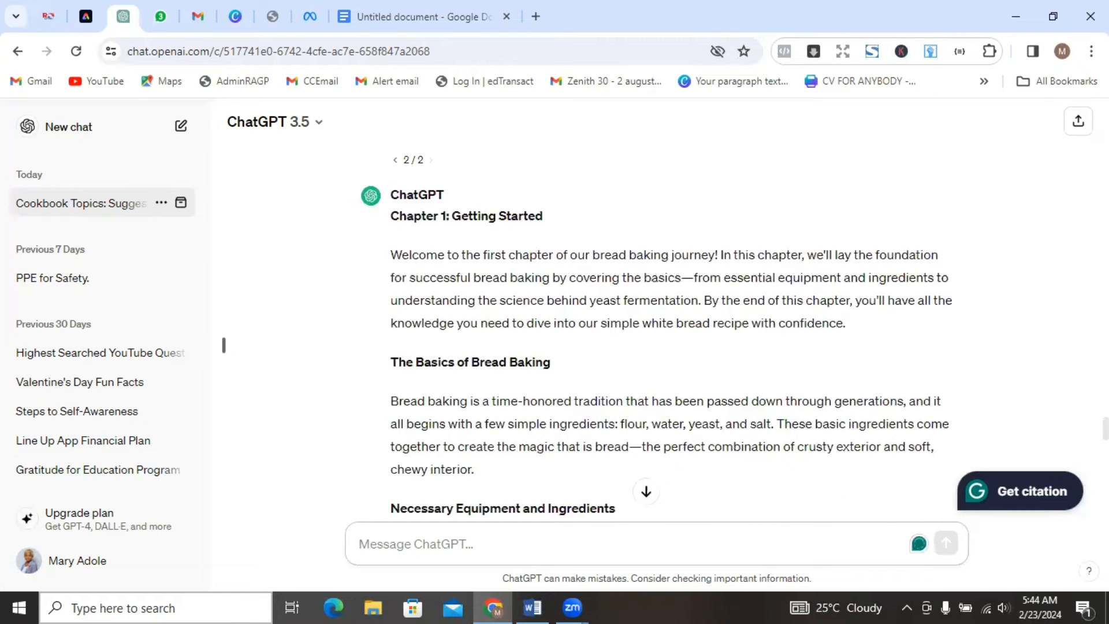
scroll(817, 391, "up", 2)
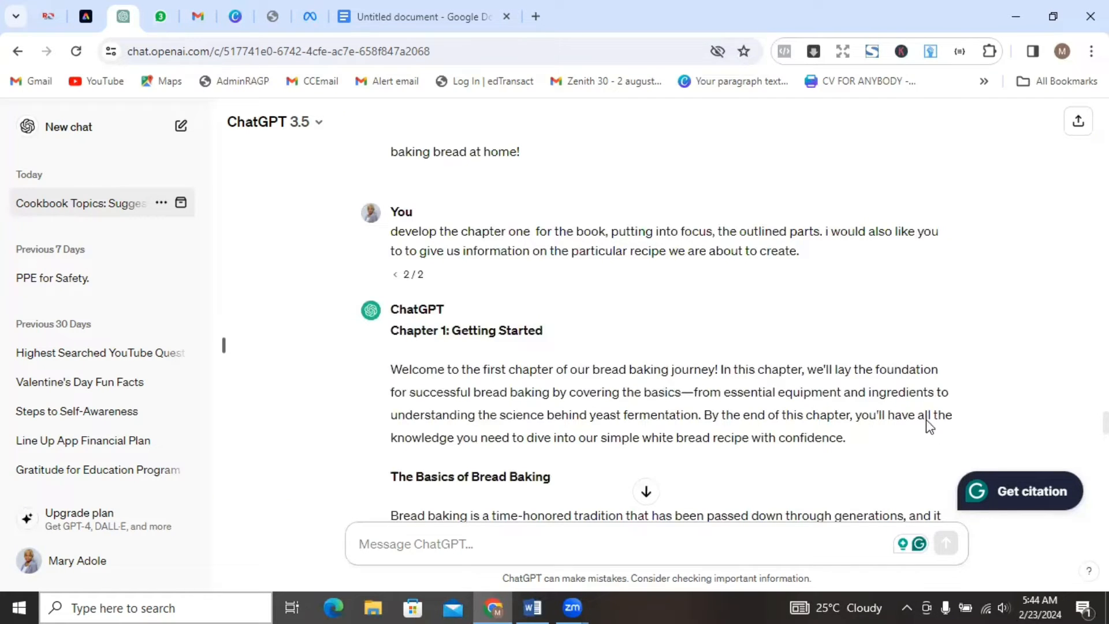
scroll(657, 335, "down", 3)
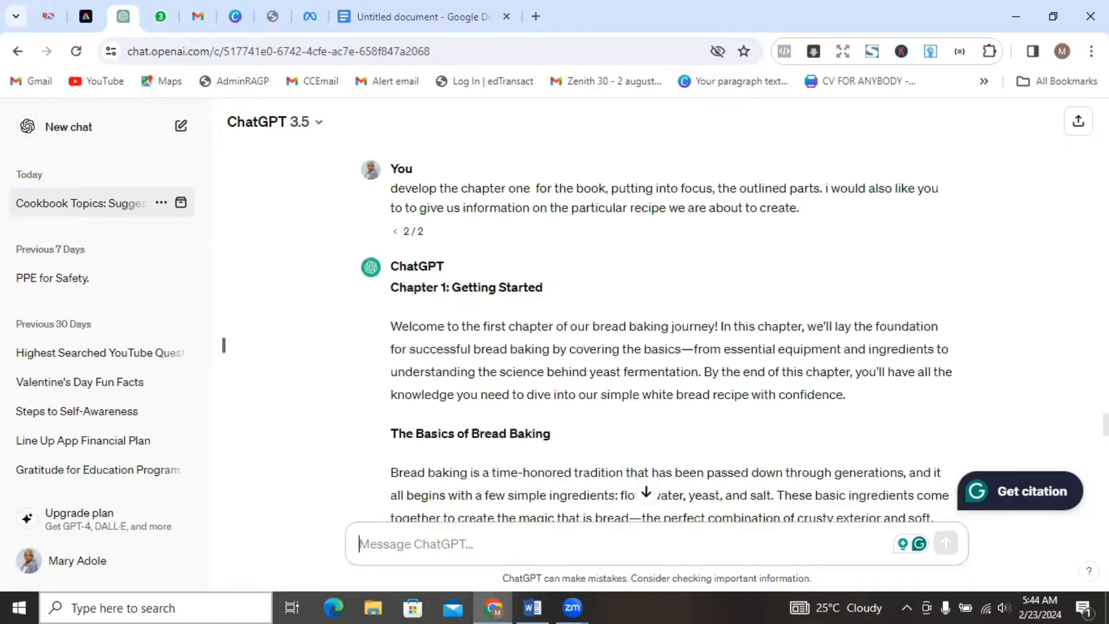
scroll(657, 335, "down", 5)
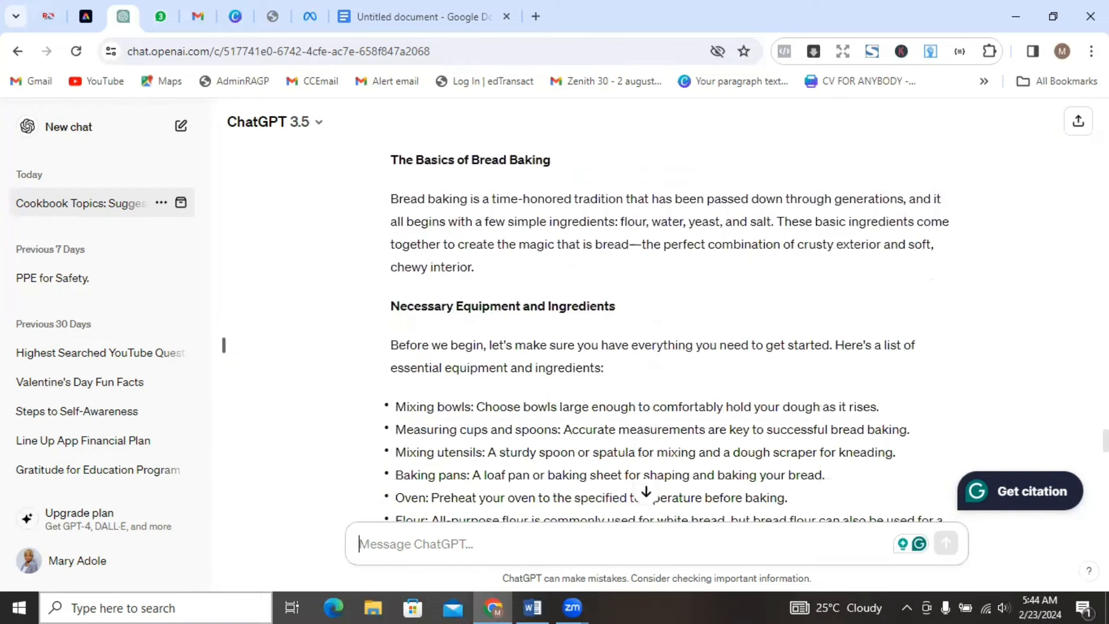
scroll(657, 335, "down", 4)
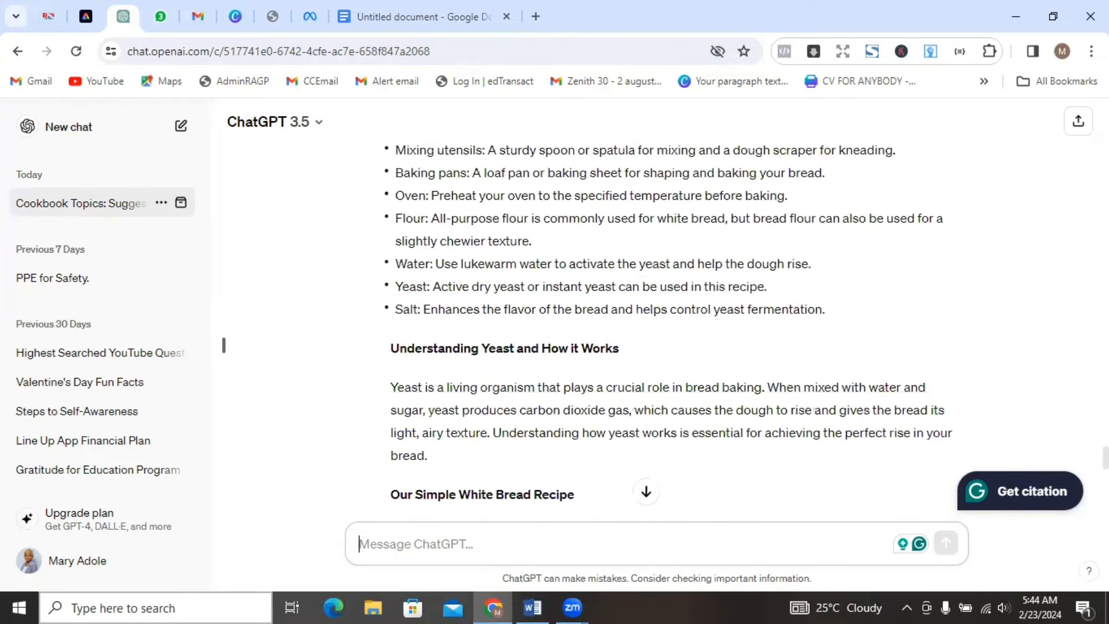
scroll(825, 354, "down", 1)
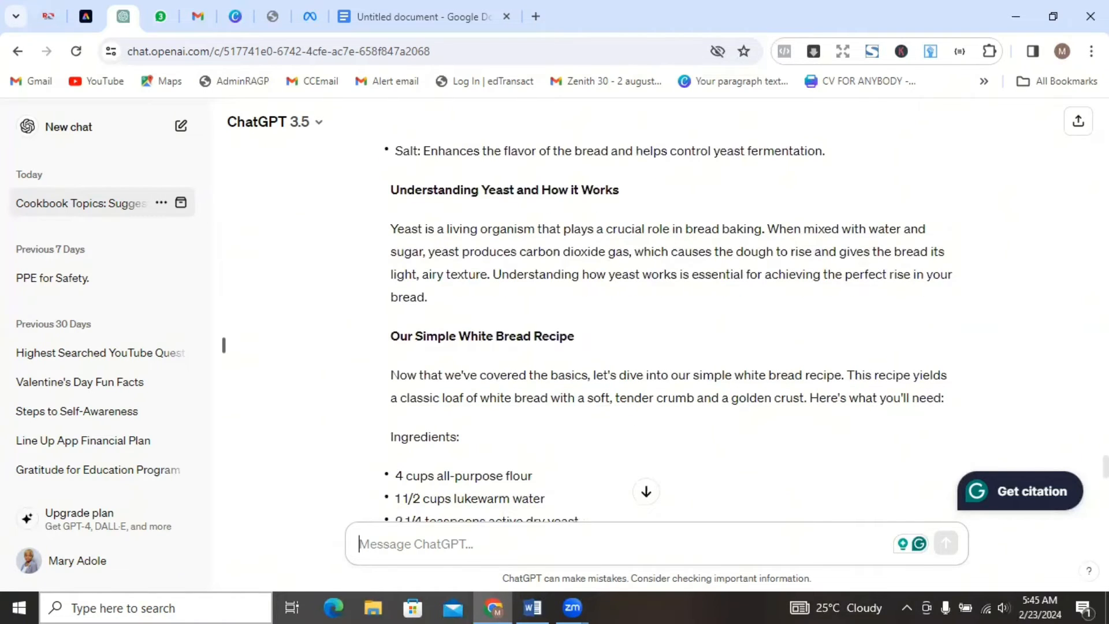
scroll(657, 335, "up", 1)
scroll(657, 334, "down", 2)
scroll(670, 323, "down", 2)
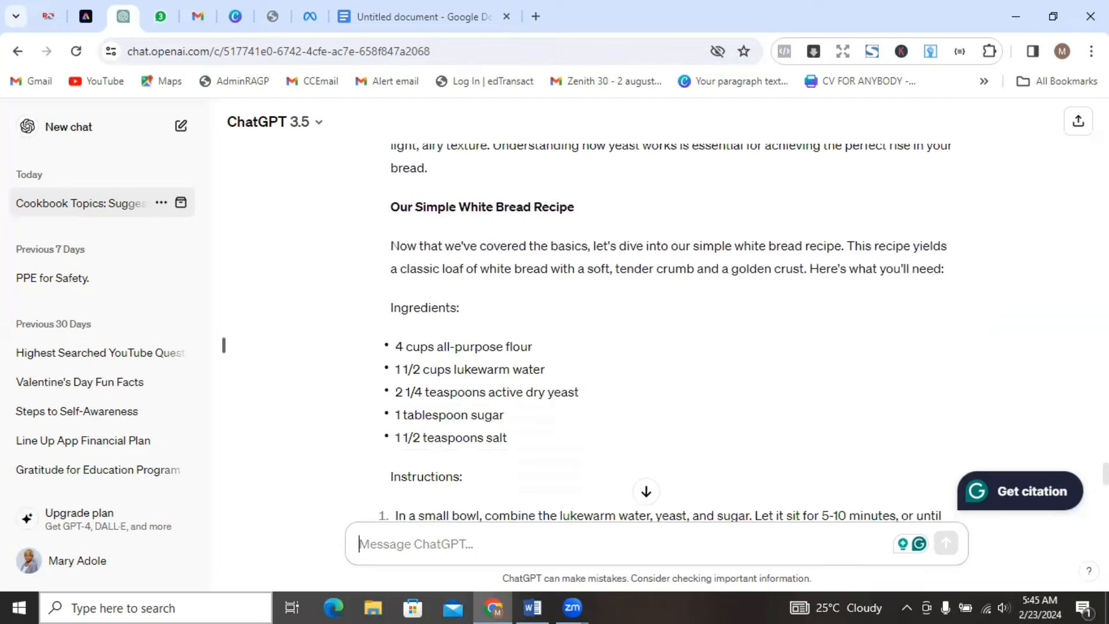
scroll(657, 329, "down", 8)
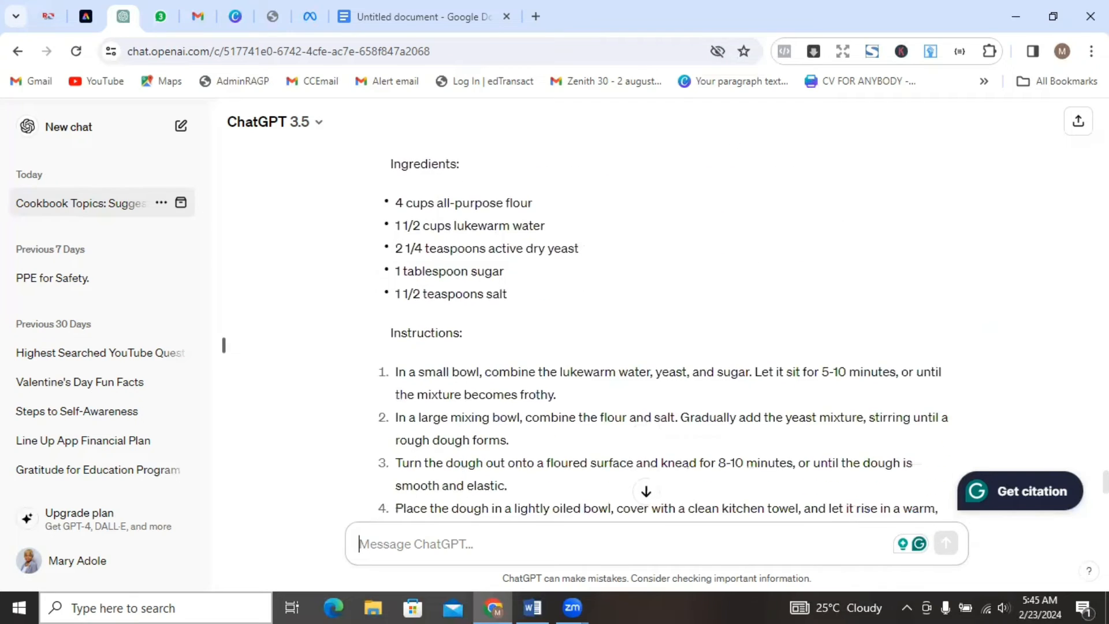
scroll(657, 330, "down", 2)
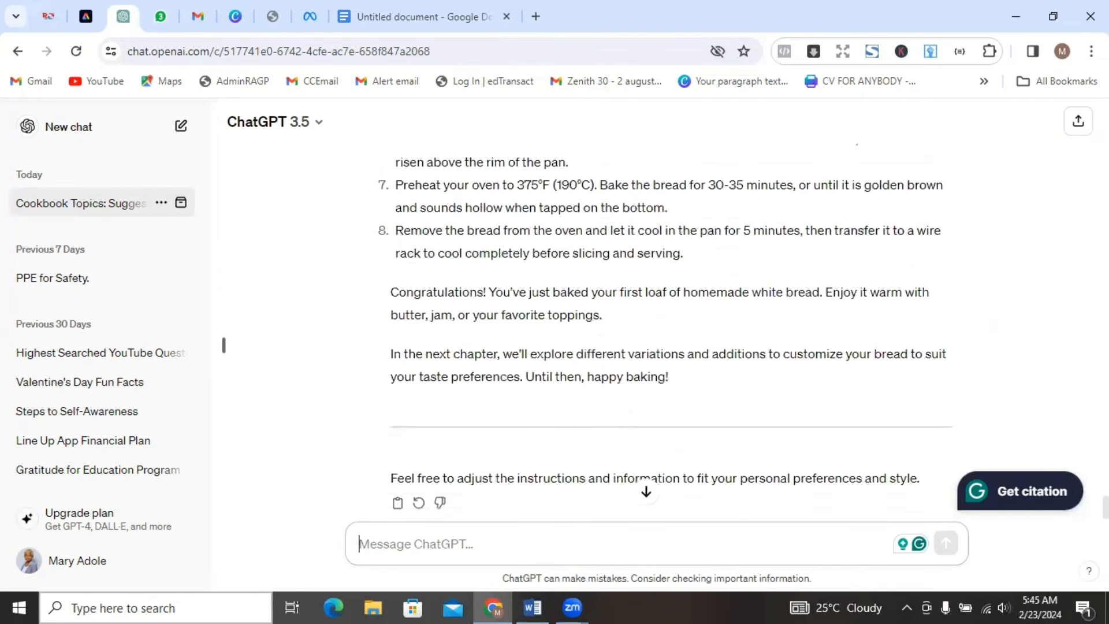
Check the book outline earlier in the conversation for the points listed under Chapter 1 and Chapter 2.
scroll(657, 330, "up", 10)
scroll(224, 345, "up", 20)
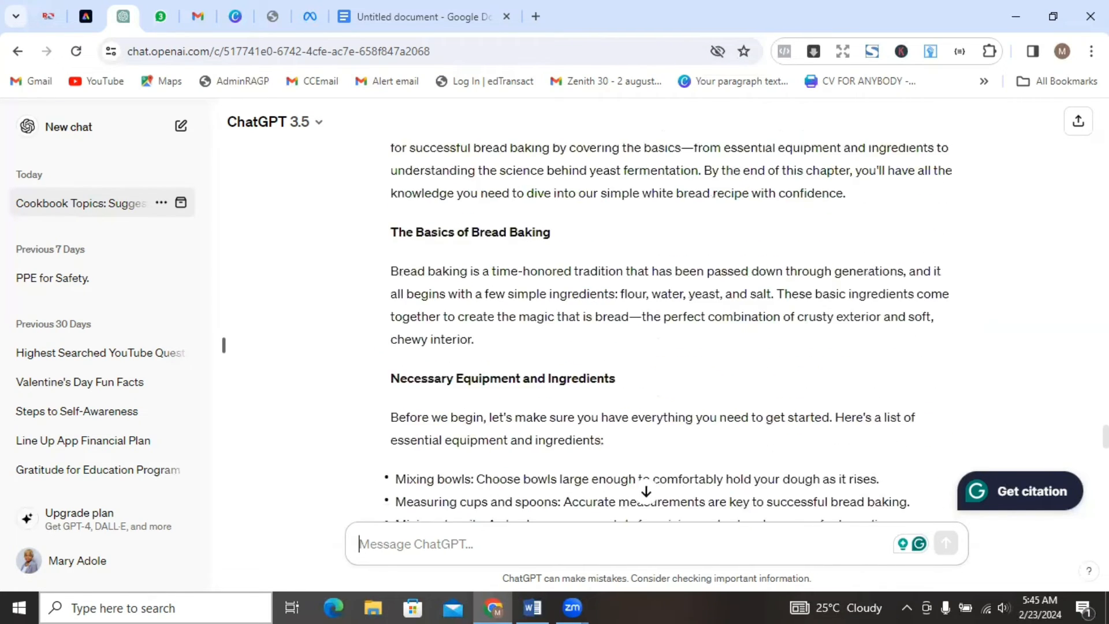
scroll(224, 345, "up", 20)
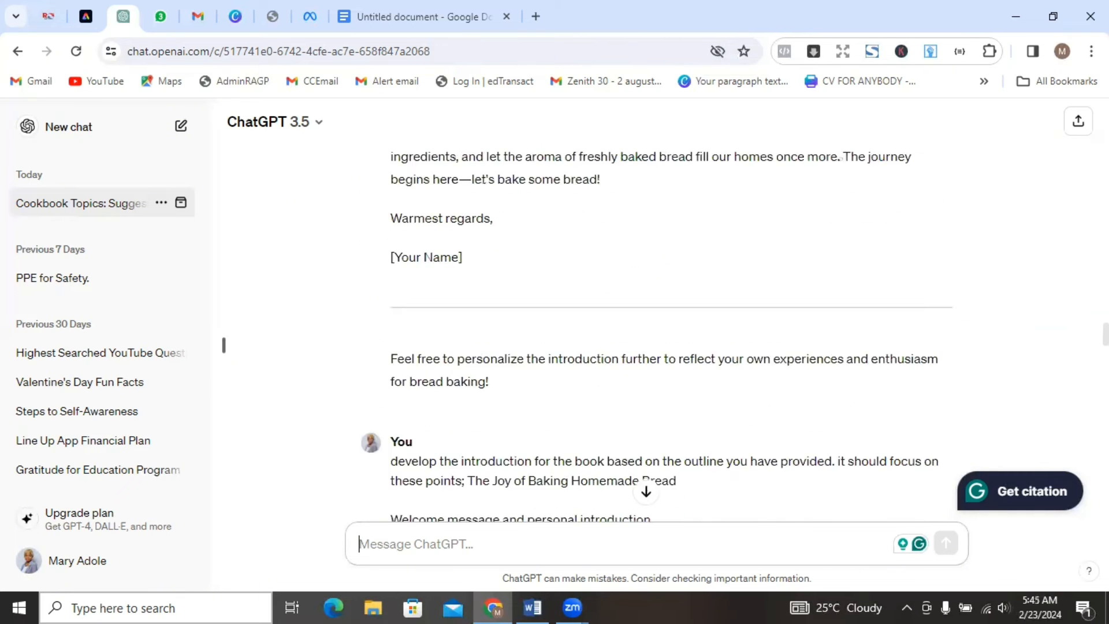
scroll(223, 345, "up", 15)
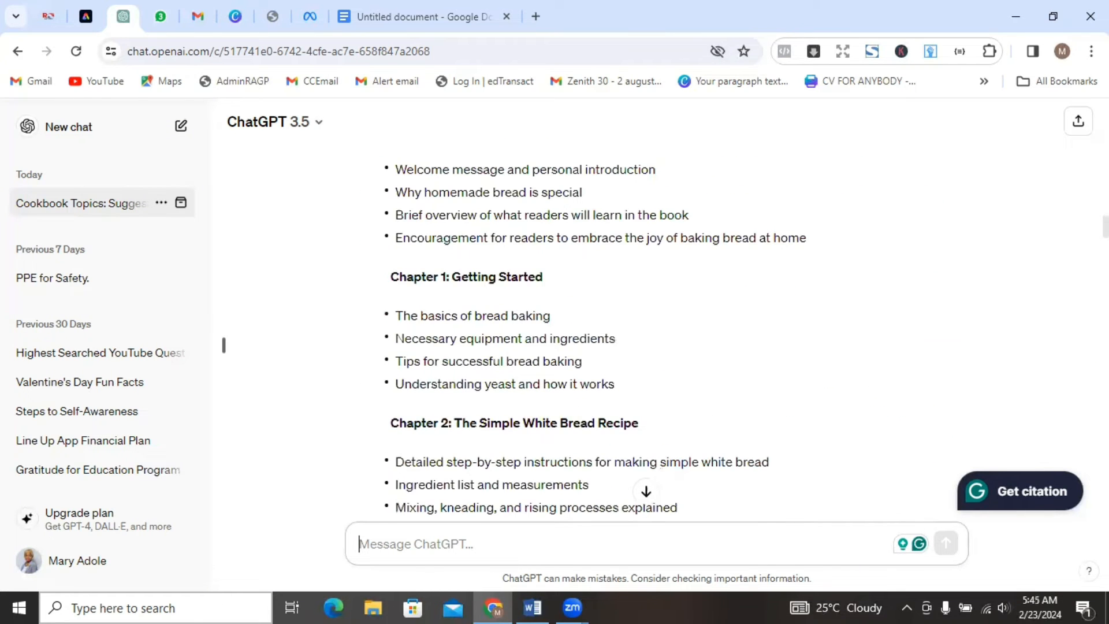
scroll(224, 345, "down", 2)
scroll(223, 345, "down", 1)
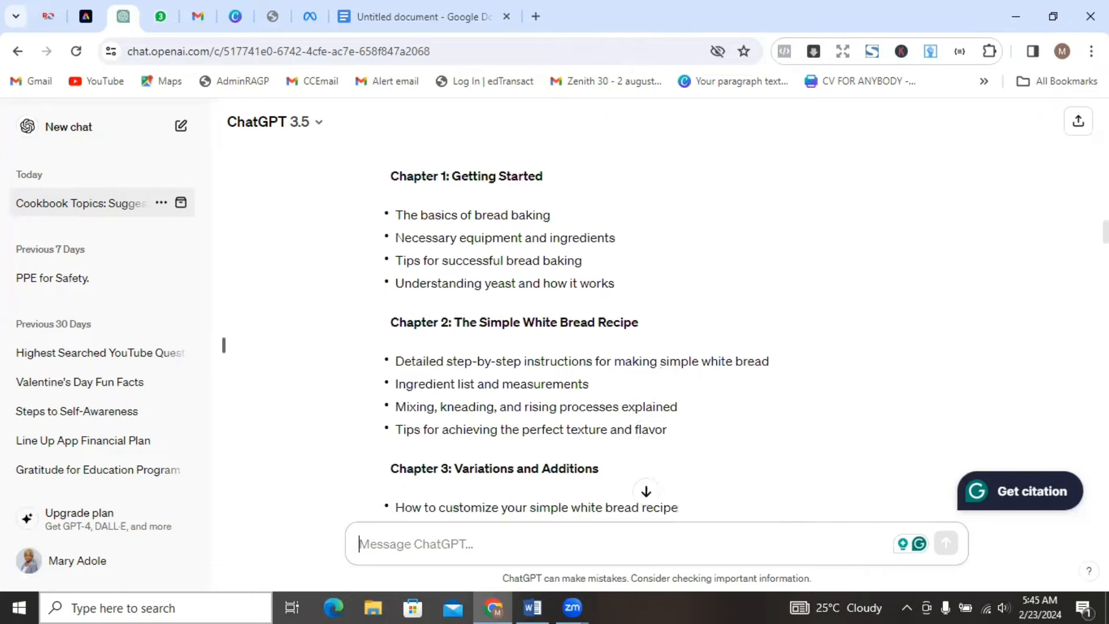
scroll(223, 344, "down", 1)
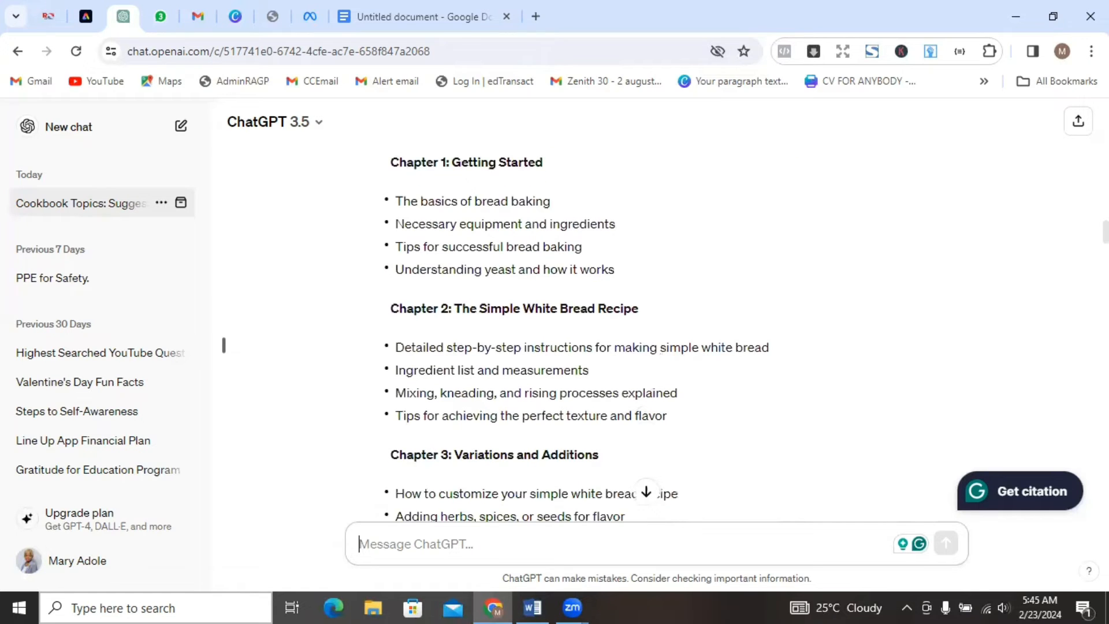
scroll(224, 345, "up", 1)
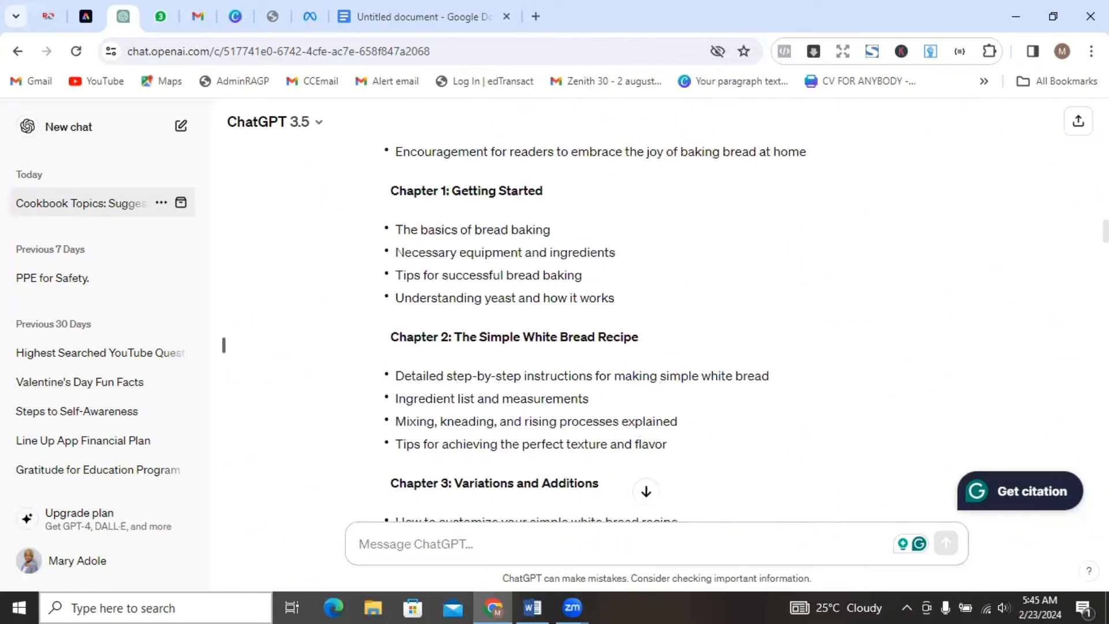
scroll(1076, 432, "down", 20)
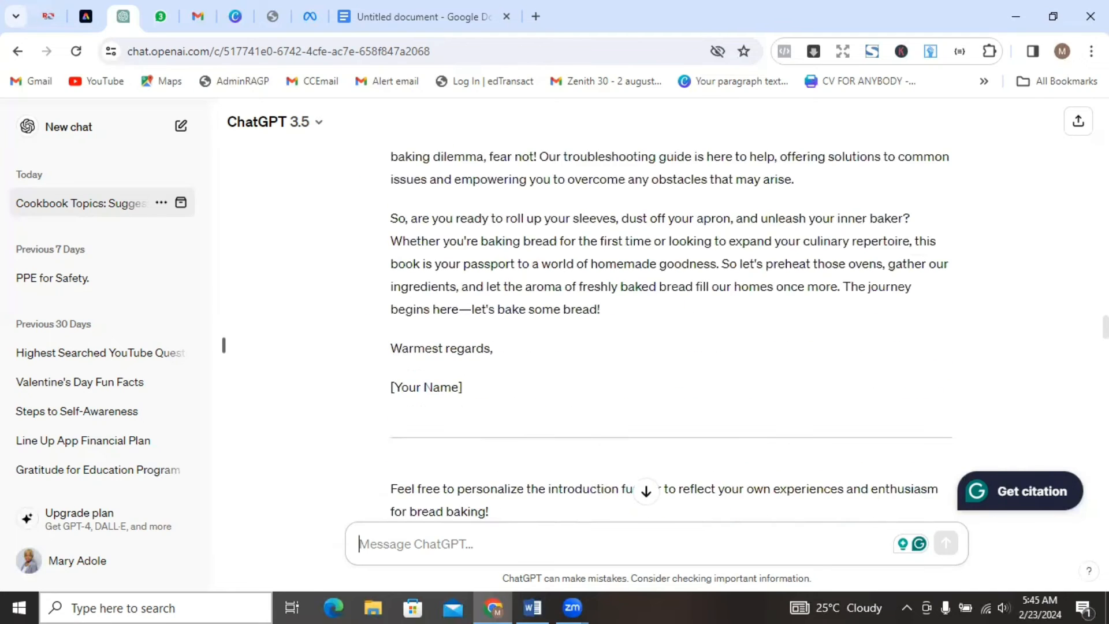
Copy the generated Chapter 1 text, from its title to "happy baking!", into the Word document below the "Chapter one" heading.
scroll(1063, 523, "down", 15)
scroll(1060, 487, "up", 10)
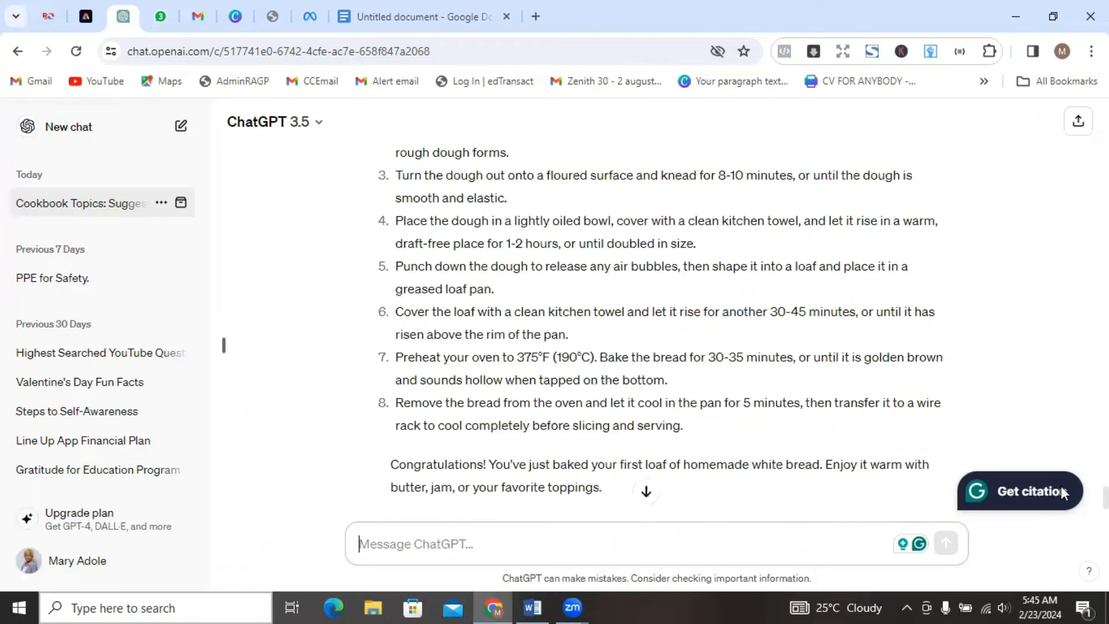
scroll(1065, 436, "up", 10)
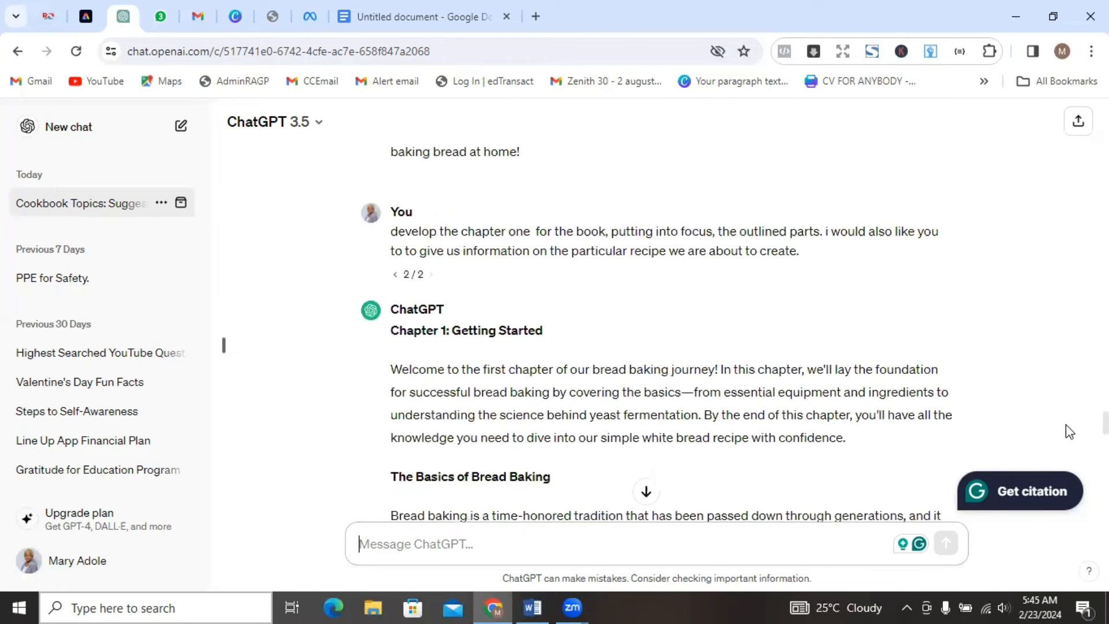
left_click_drag(389, 330, 714, 359)
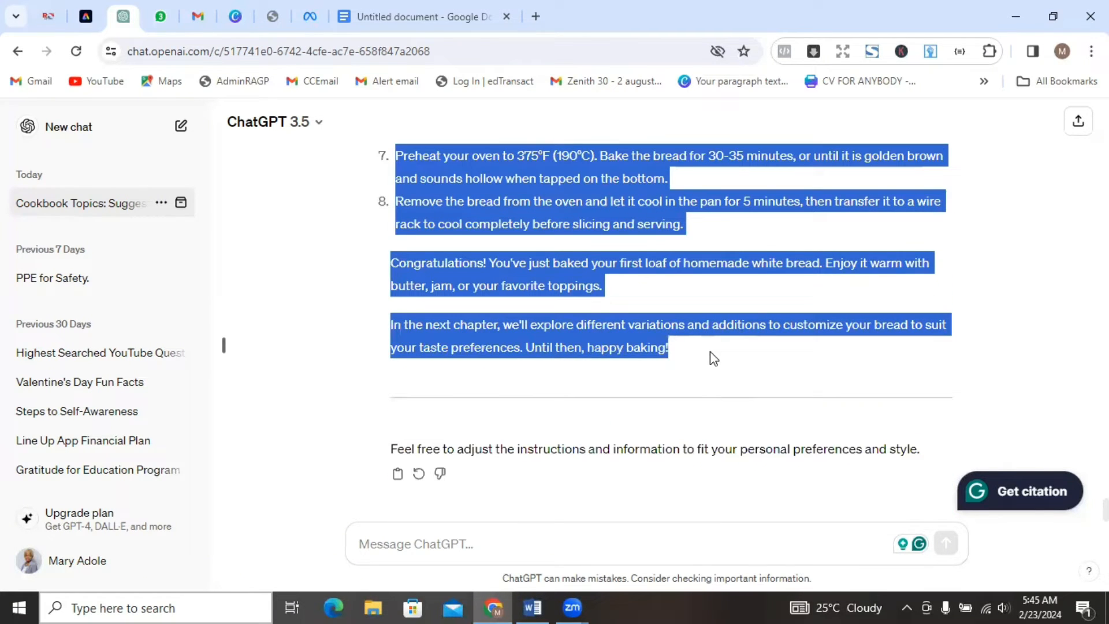
left_click(532, 607)
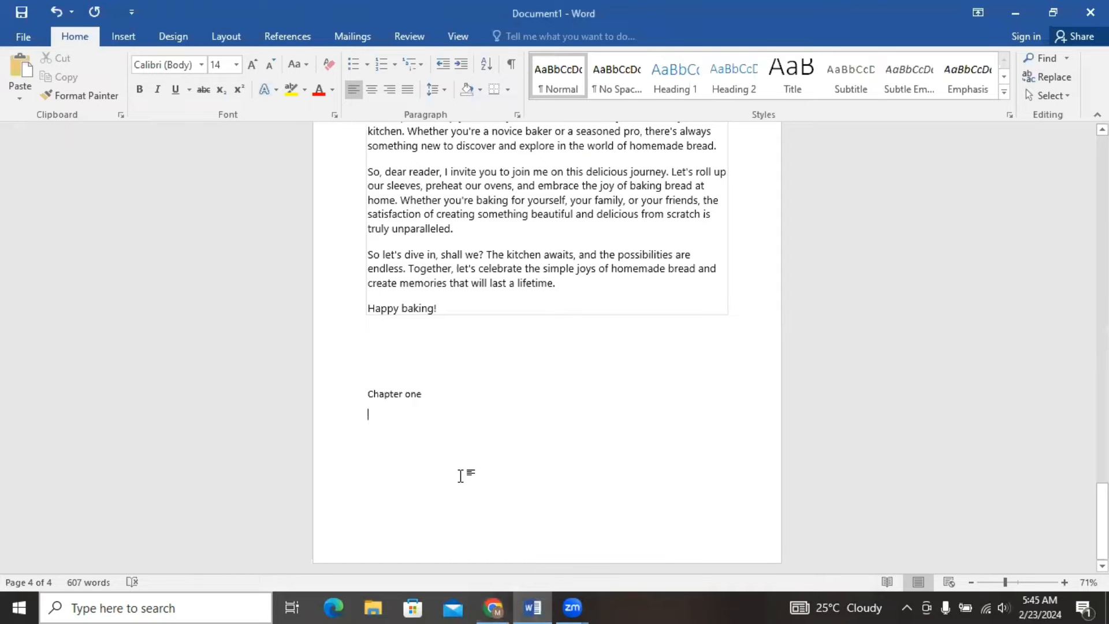
key("ctrl+v")
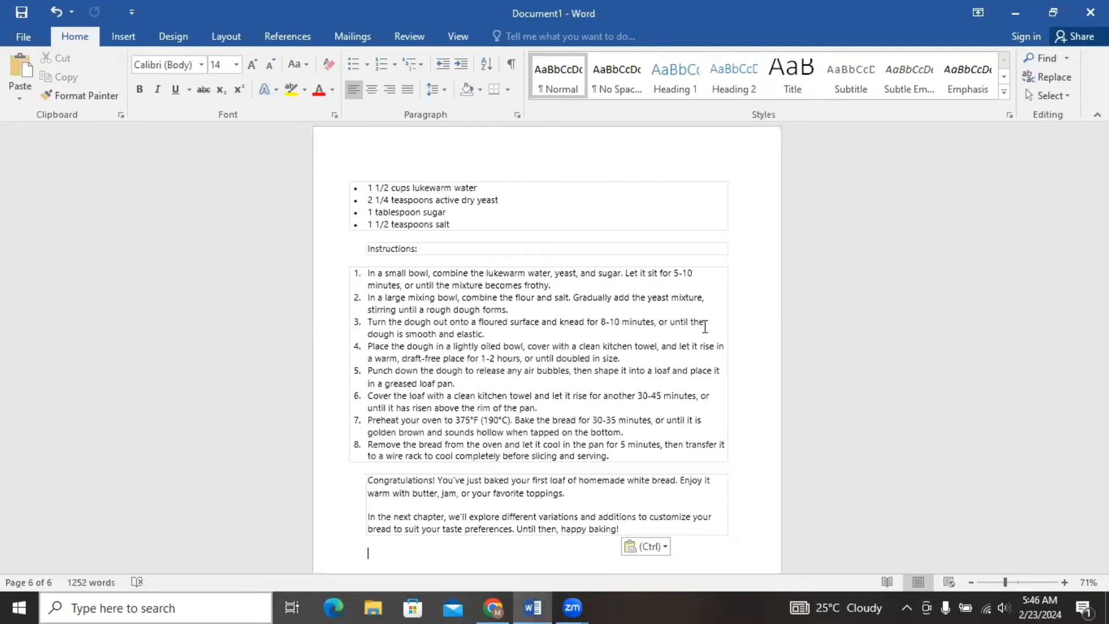
Switch back to ChatGPT and begin a new prompt with "develop the chapter two of this".
left_click(490, 598)
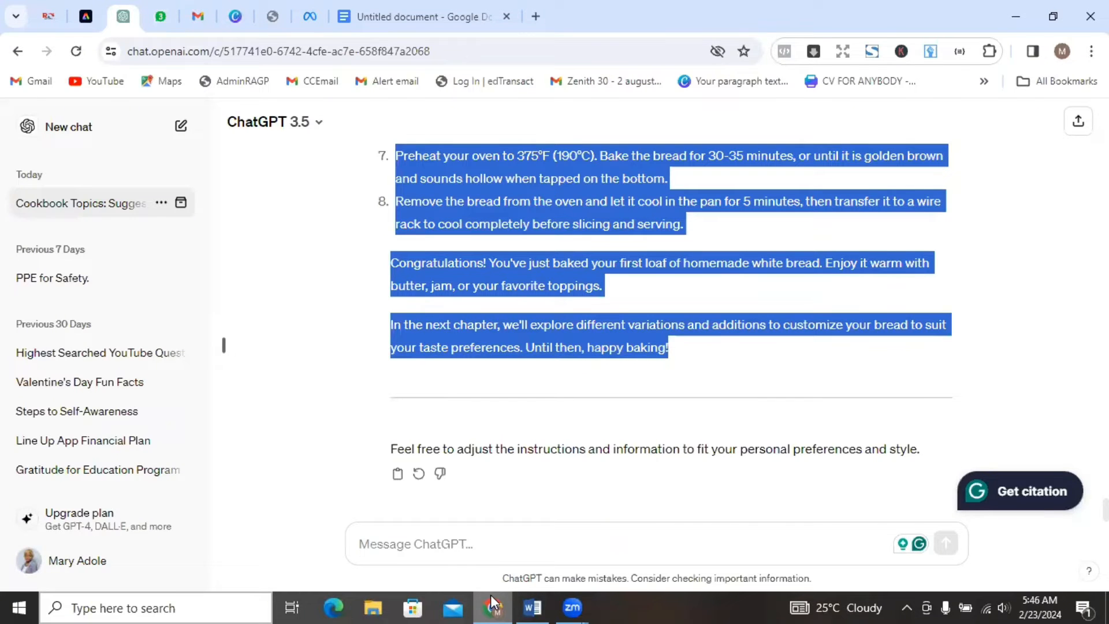
left_click(783, 388)
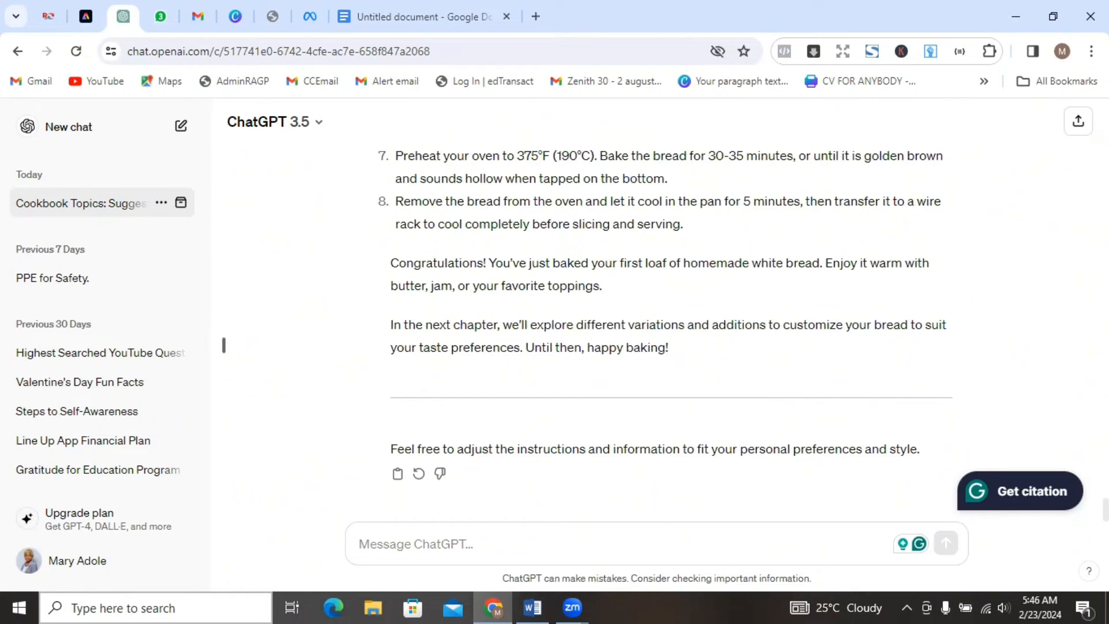
scroll(664, 318, "up", 20)
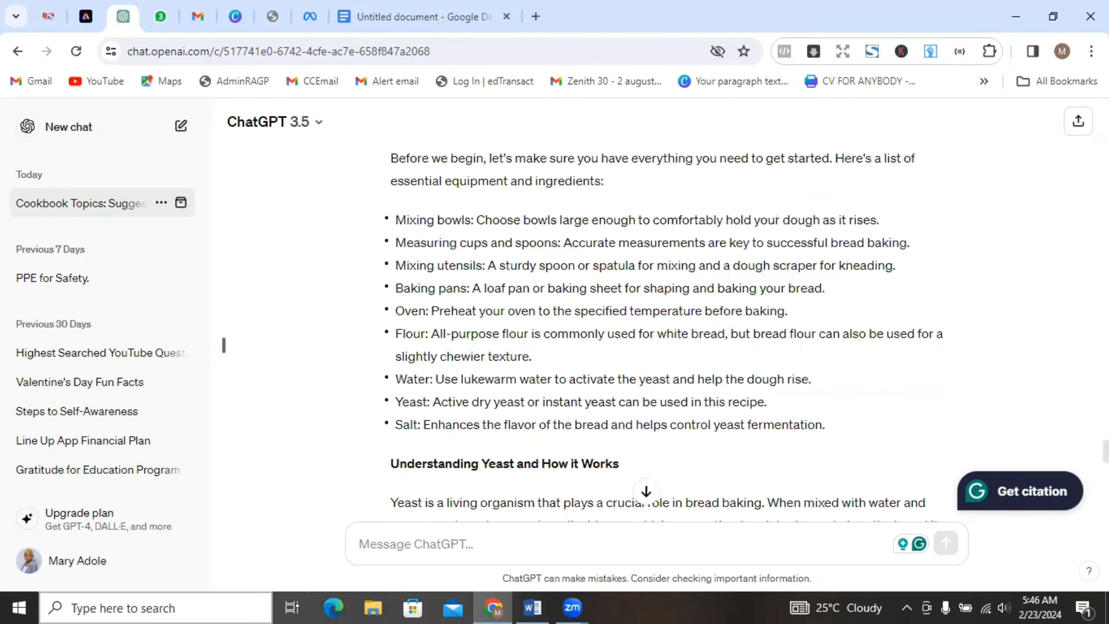
scroll(665, 318, "down", 10)
left_click(645, 491)
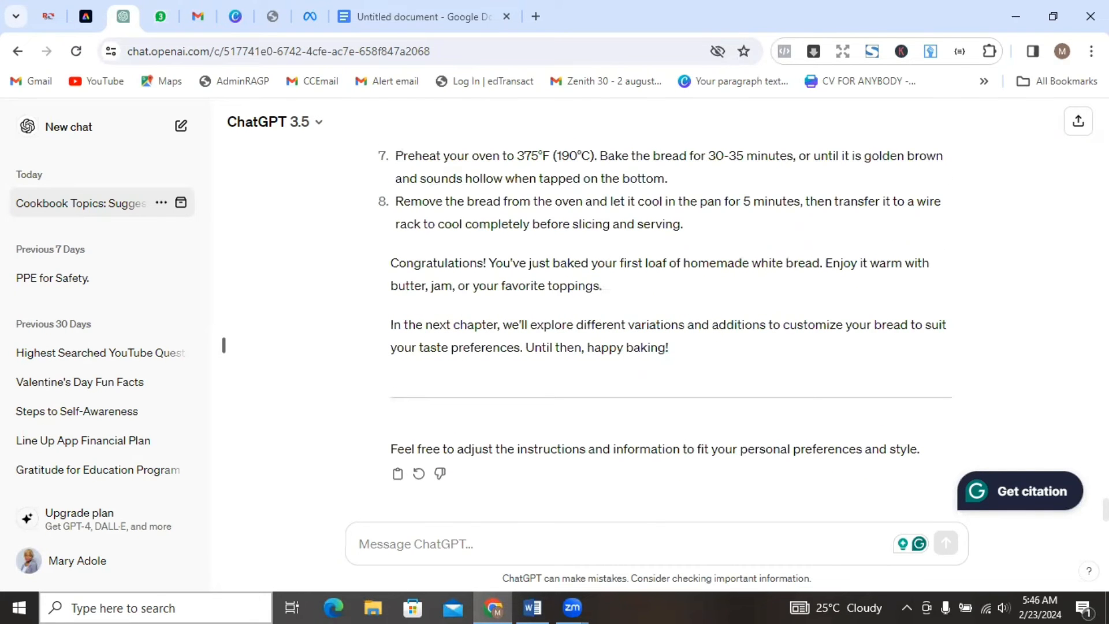
left_click(424, 545)
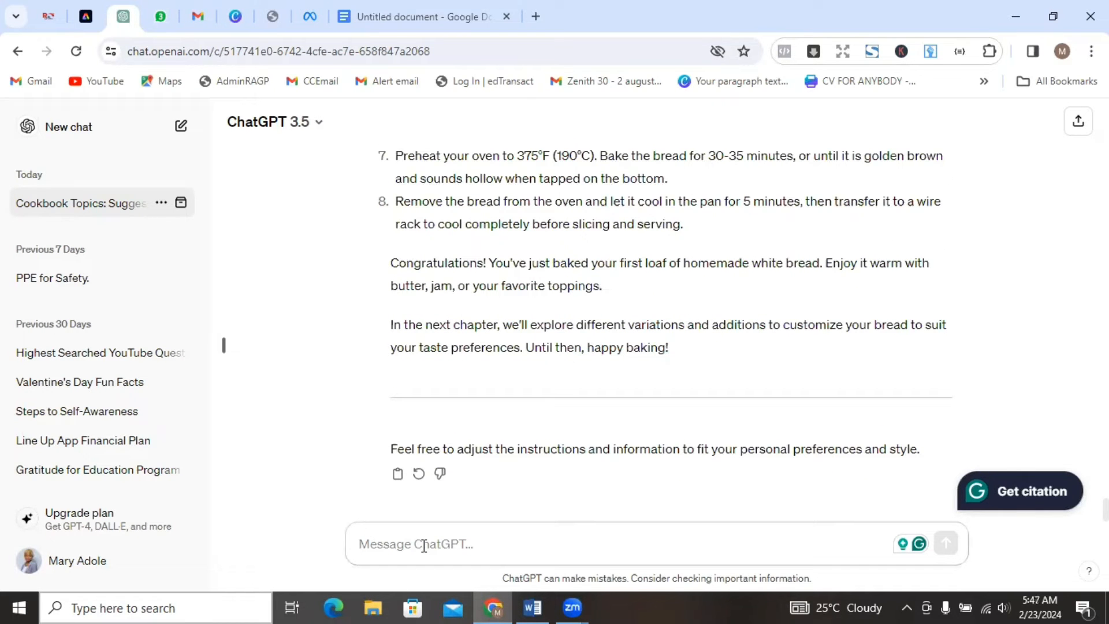
type("develo")
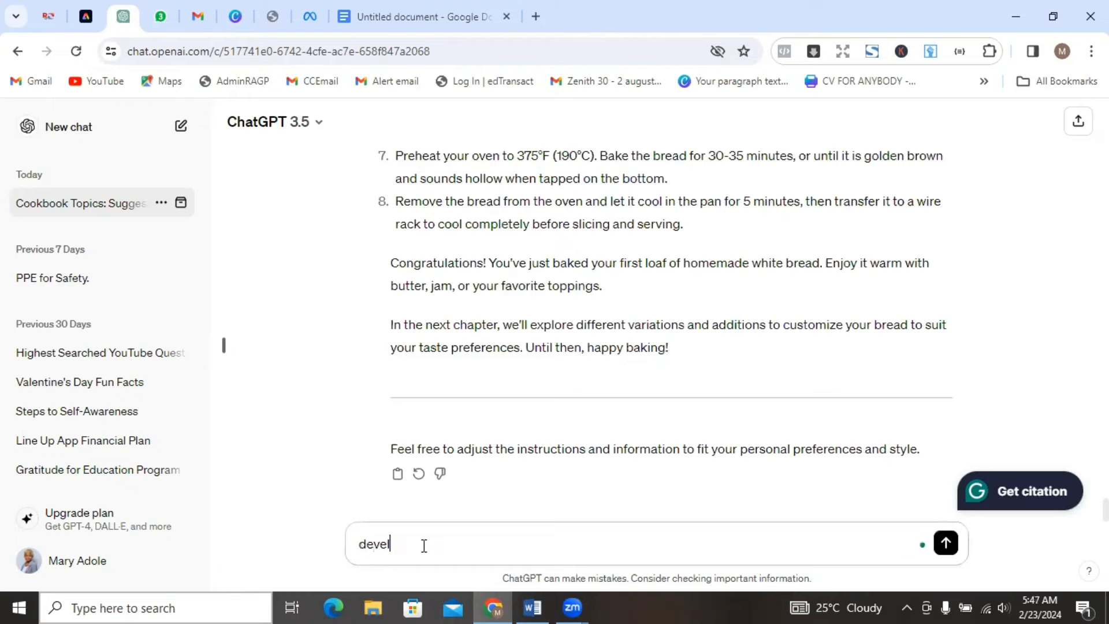
key("BackSpace")
type("op the chapt")
type("er")
type(" tw")
key("BackSpace")
type("wo of this p")
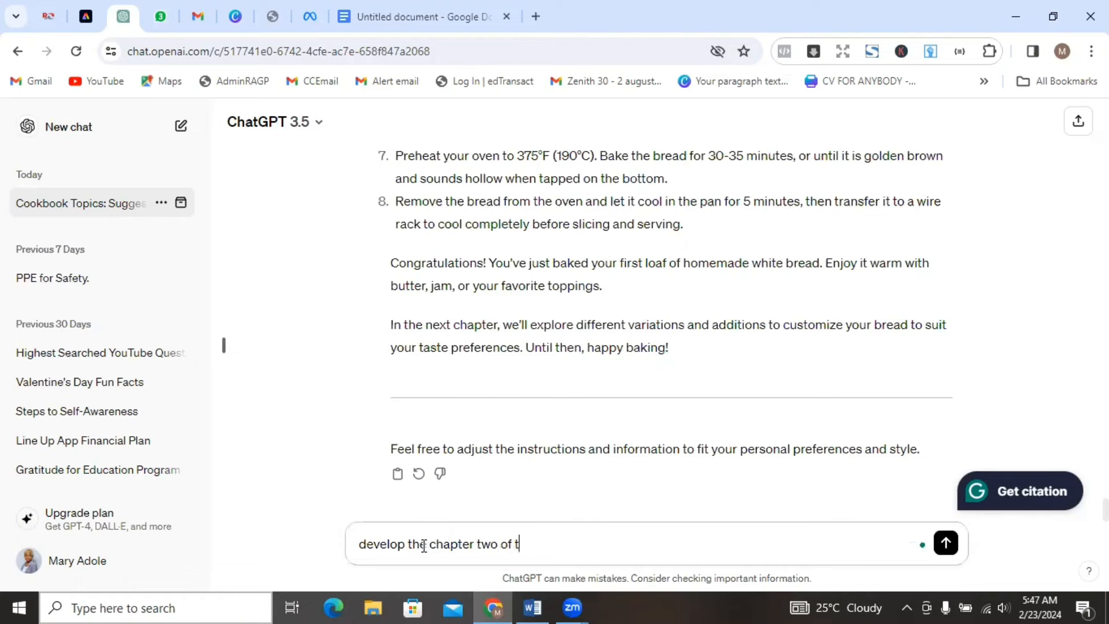
key("BackSpace")
Continue the chapter two prompt with "book putting into consideration the outlined parts.".
type("book p")
type("th")
key("BackSpace")
key("BackSpace")
type("utting into co")
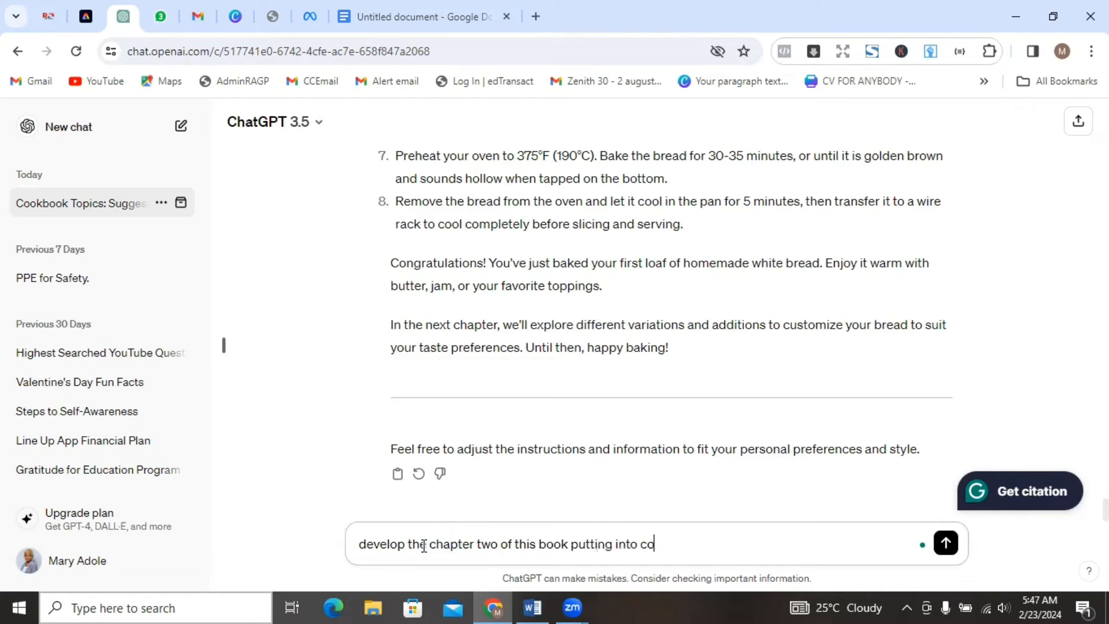
type("nsidr")
key("BackSpace")
type("eration the ")
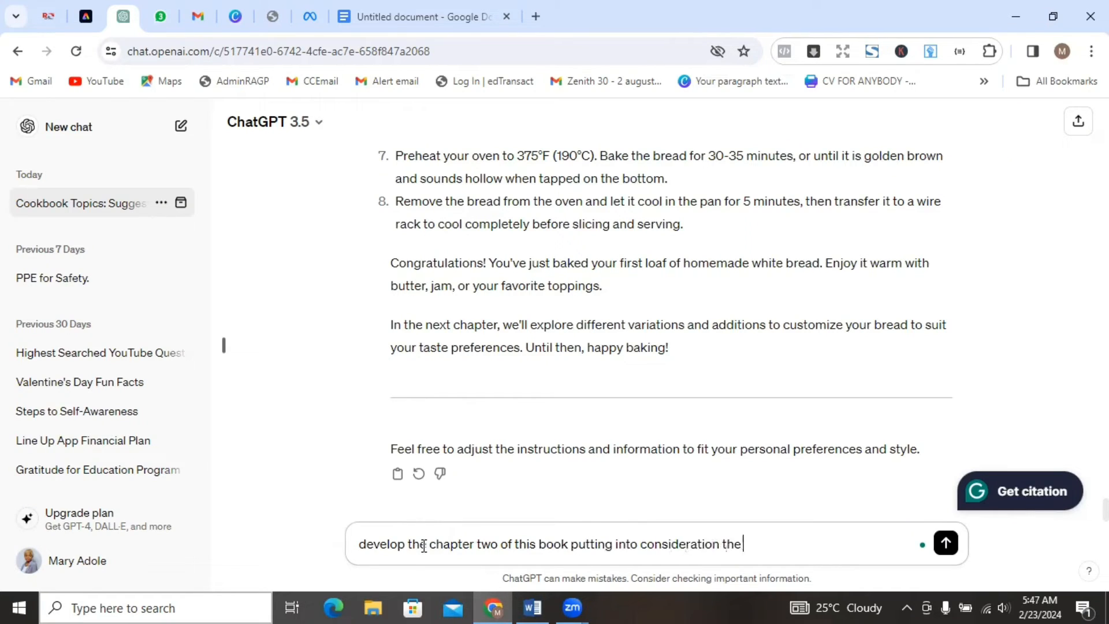
type("outlined parts .")
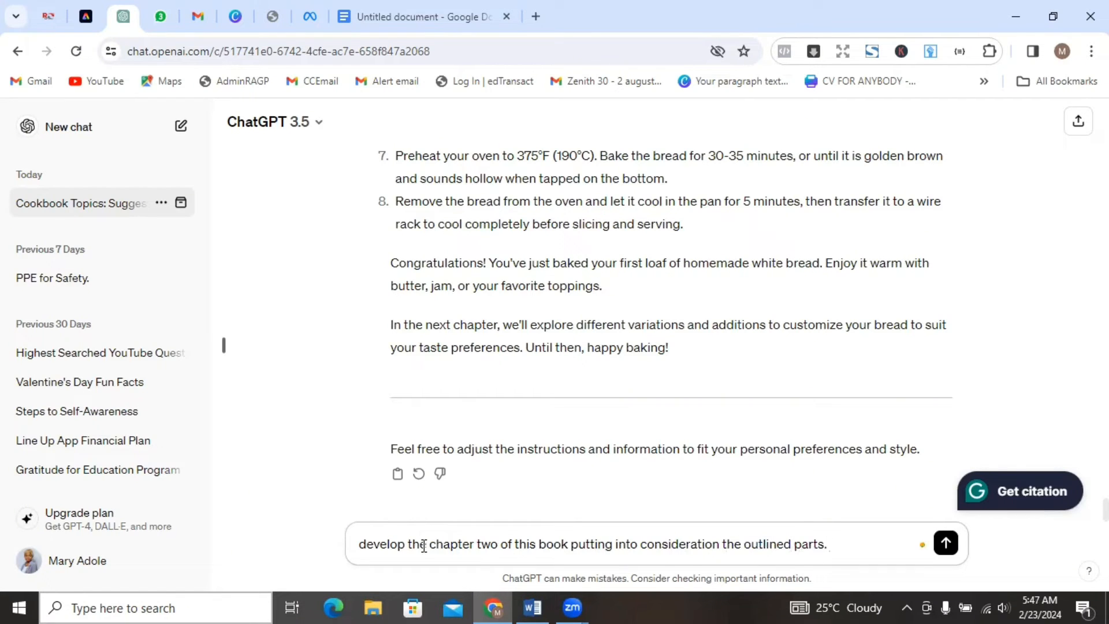
type("c")
Add a tone request to the prompt, beginning "please make the tone more human and".
key("BackSpace")
type("please ")
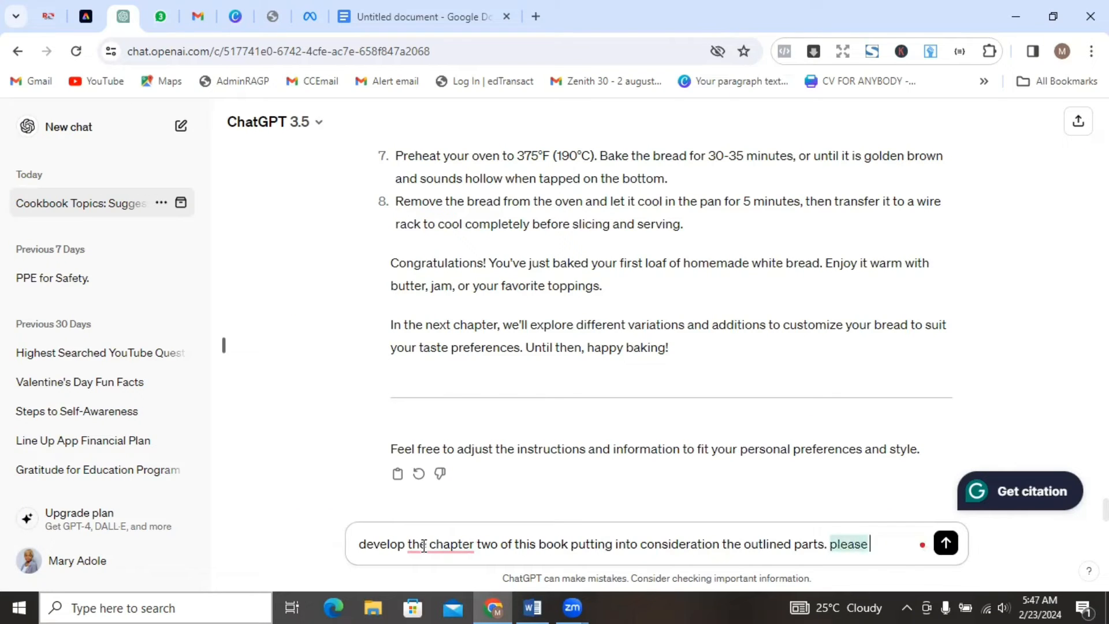
type("make t")
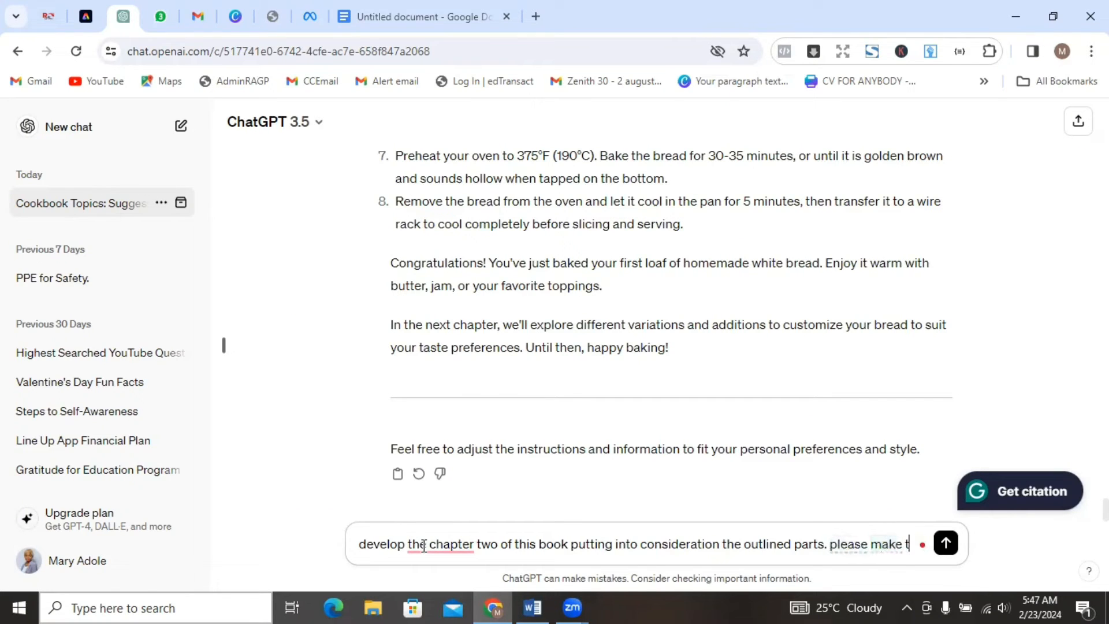
type("he con")
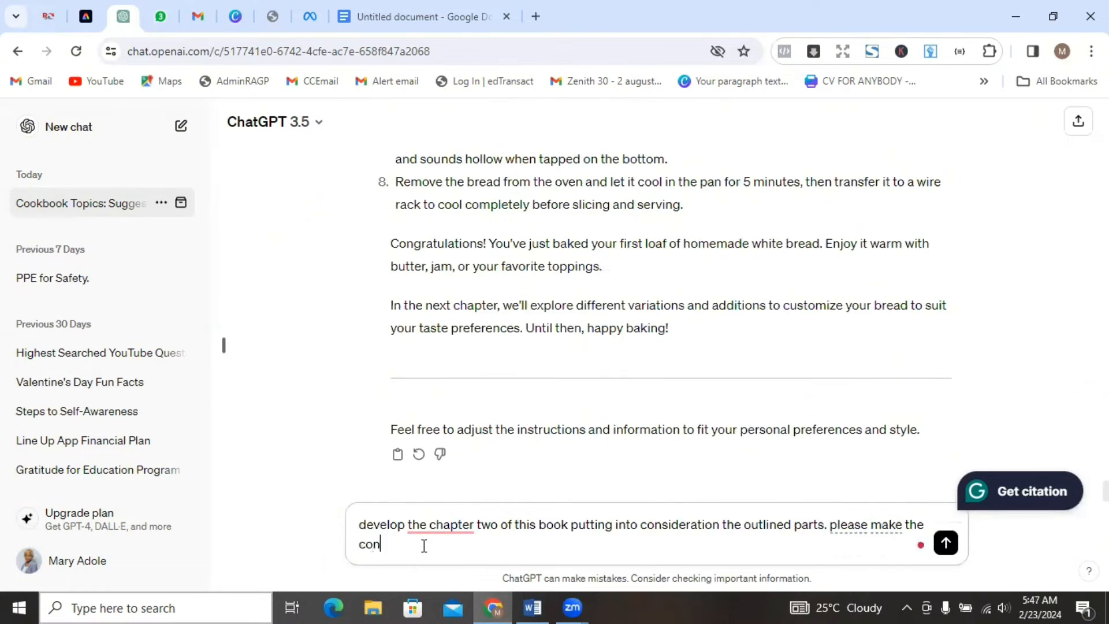
key("BackSpace")
key("BackSpace")
key("BackSpace")
type("tone more human")
key("BackSpace")
key("BackSpace")
key("BackSpace")
key("BackSpace")
type("uman and ")
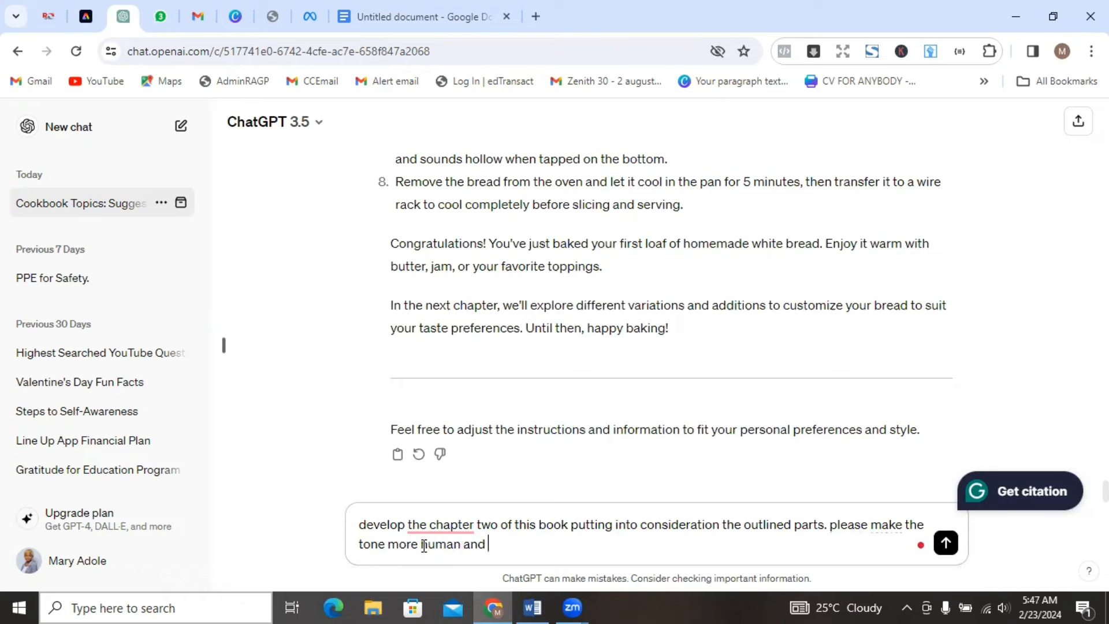
type("fun and converational")
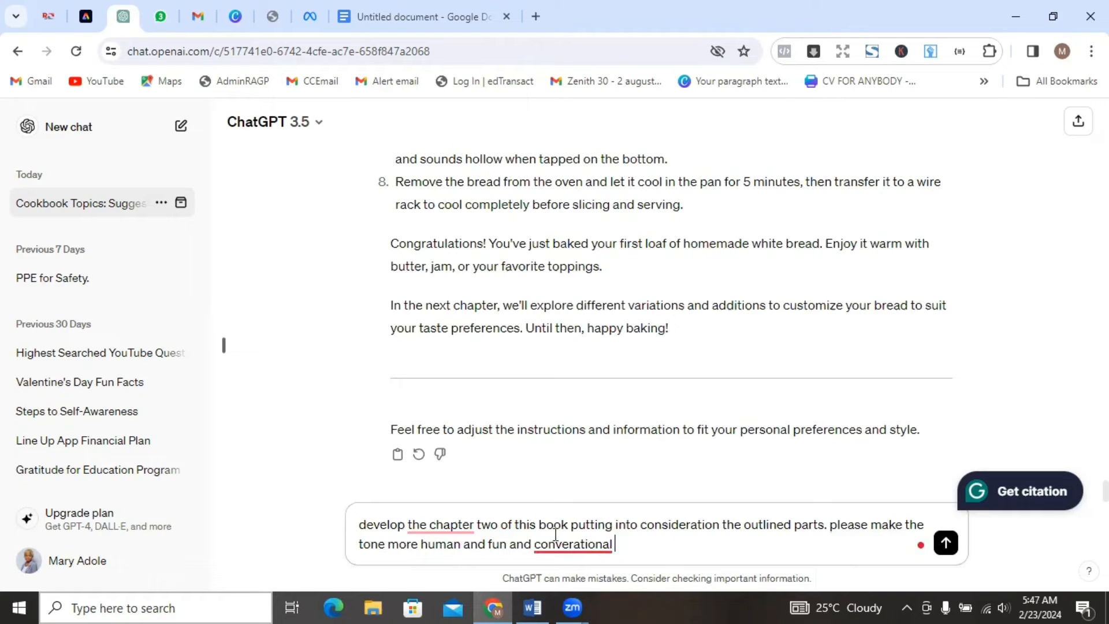
Finish the tone request with "fun and conversational", correcting the spelling of "conversational", and send the prompt.
mouse_move(564, 540)
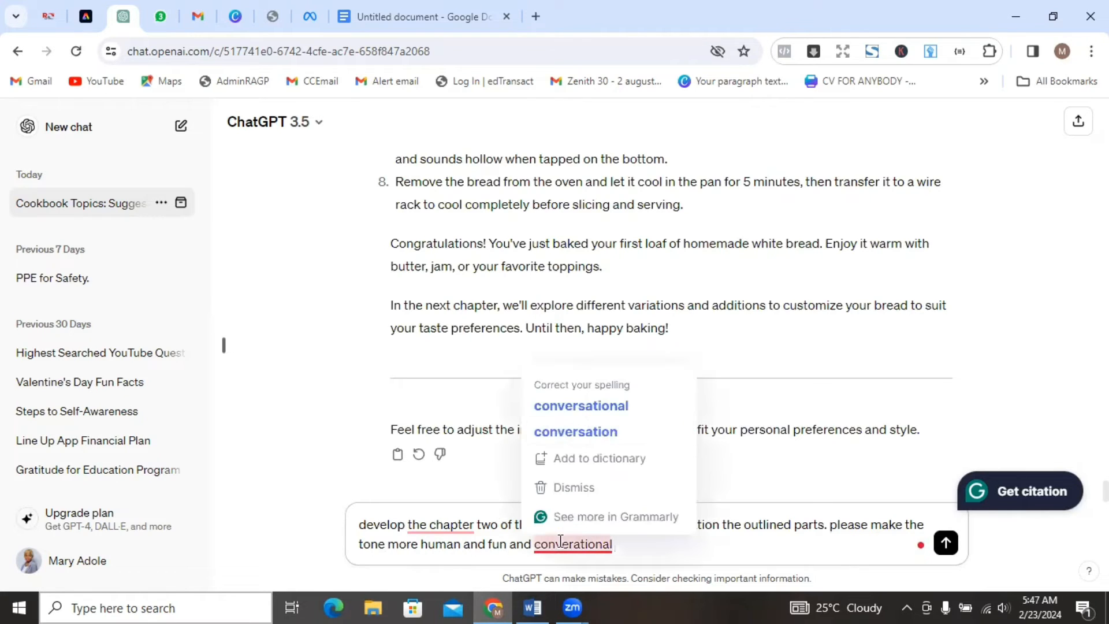
left_click(595, 412)
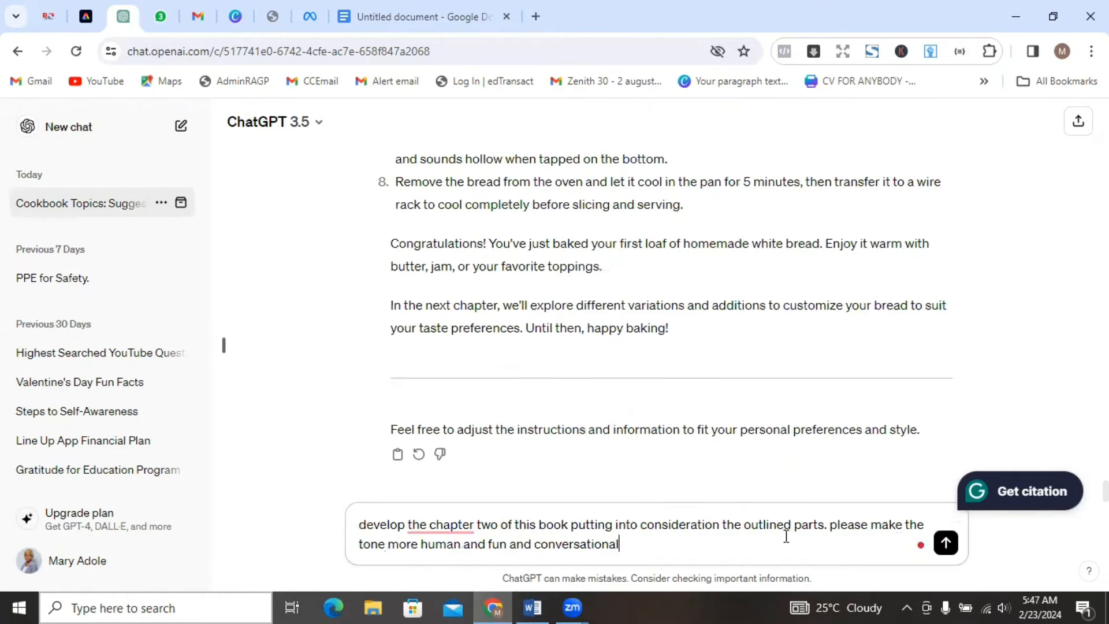
left_click(946, 543)
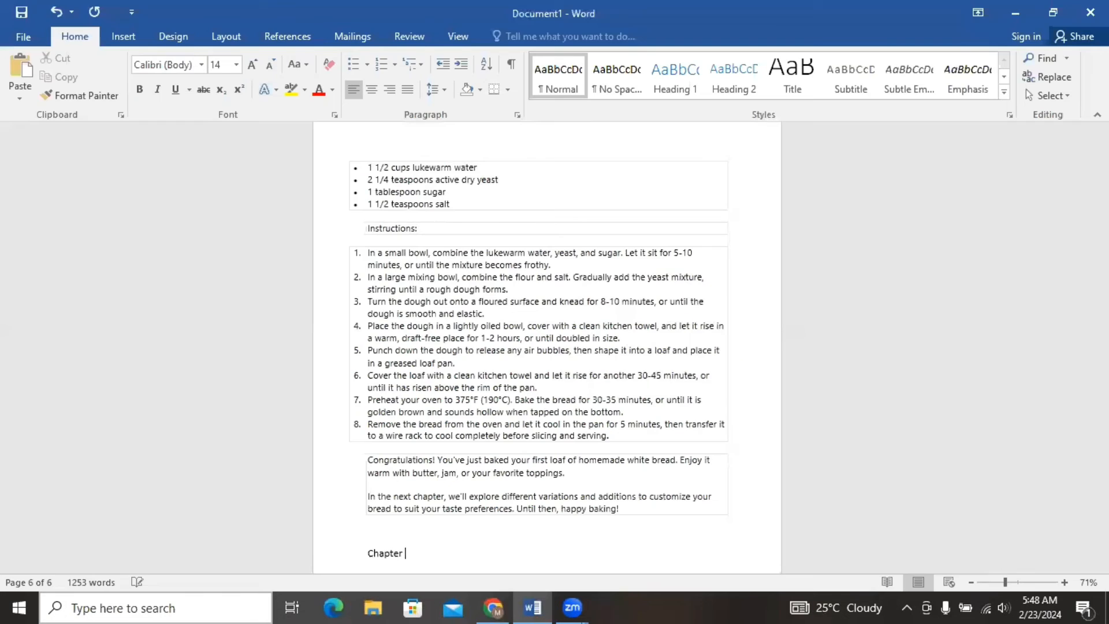
In the Word document, complete the "Chapter two" heading below Chapter 1 and paste the generated chapter text under it.
type("two")
key("Return")
key("ctrl+v")
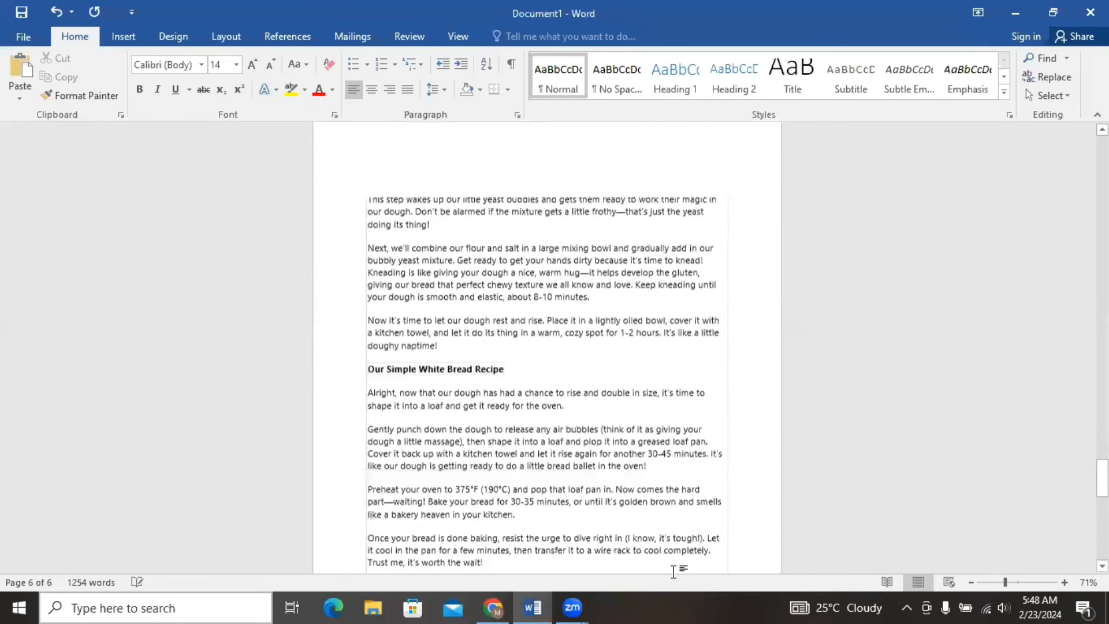
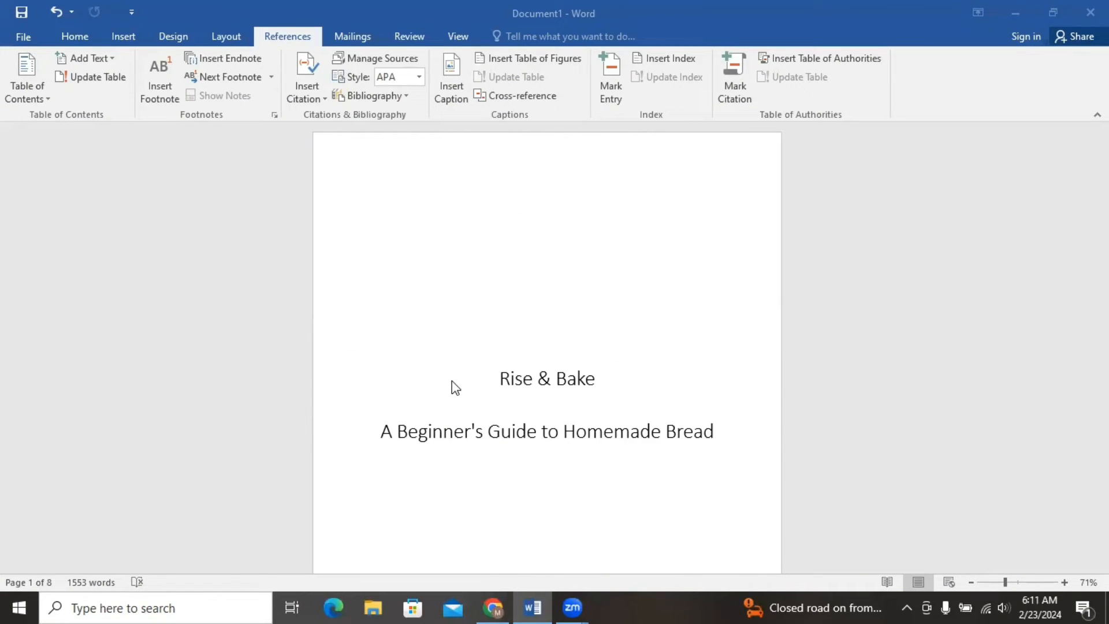
Add a "Table of content" heading below the Dedication section on the second page.
left_click(633, 347)
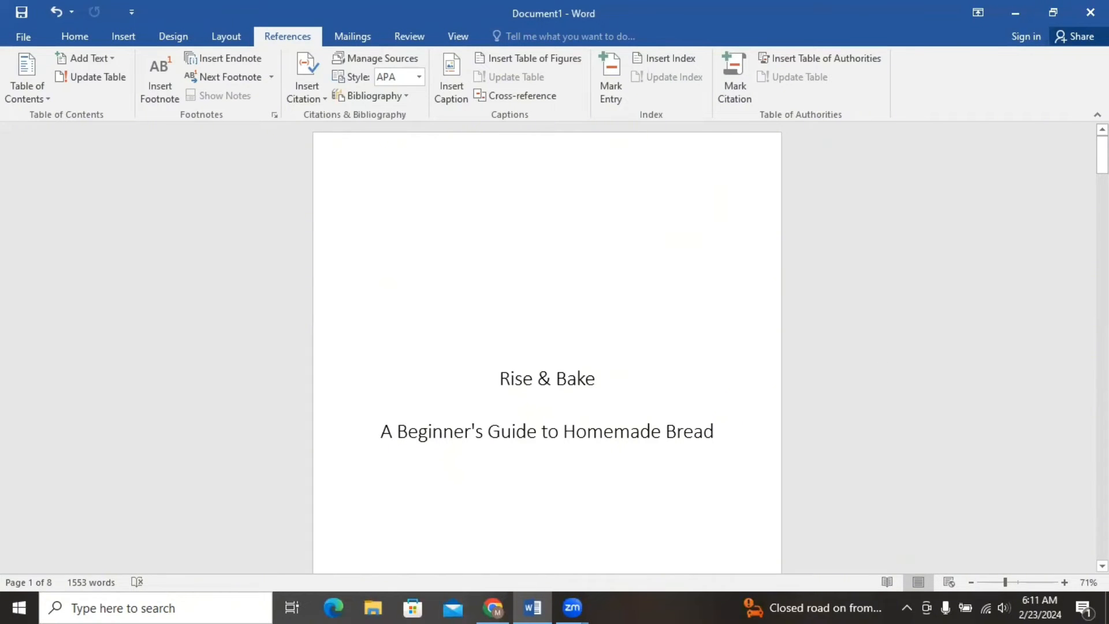
scroll(547, 347, "down", 8)
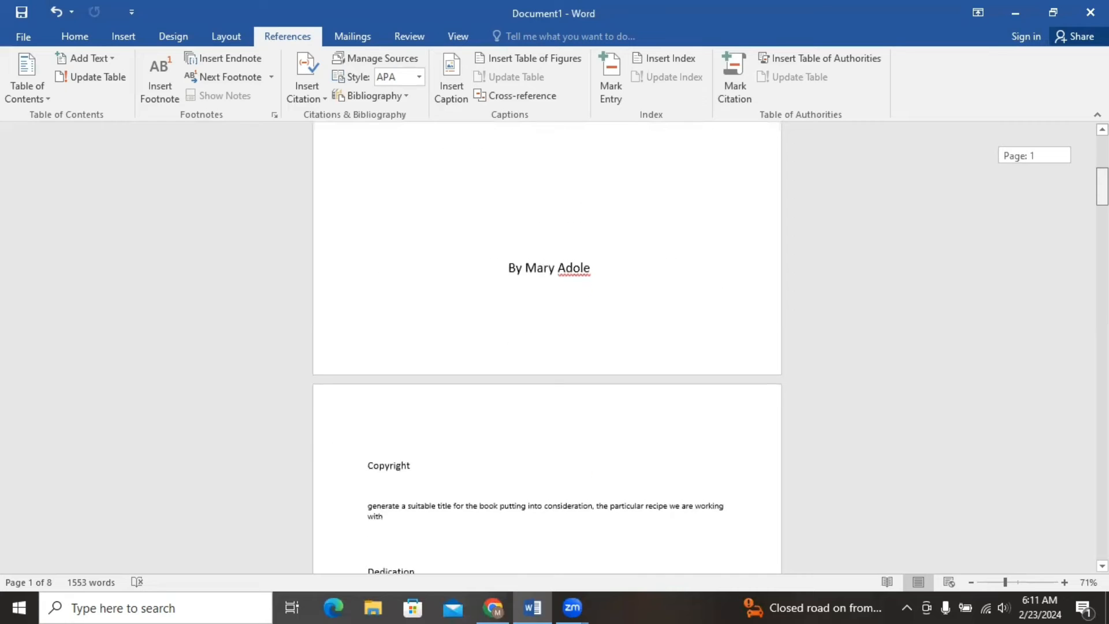
scroll(547, 347, "down", 5)
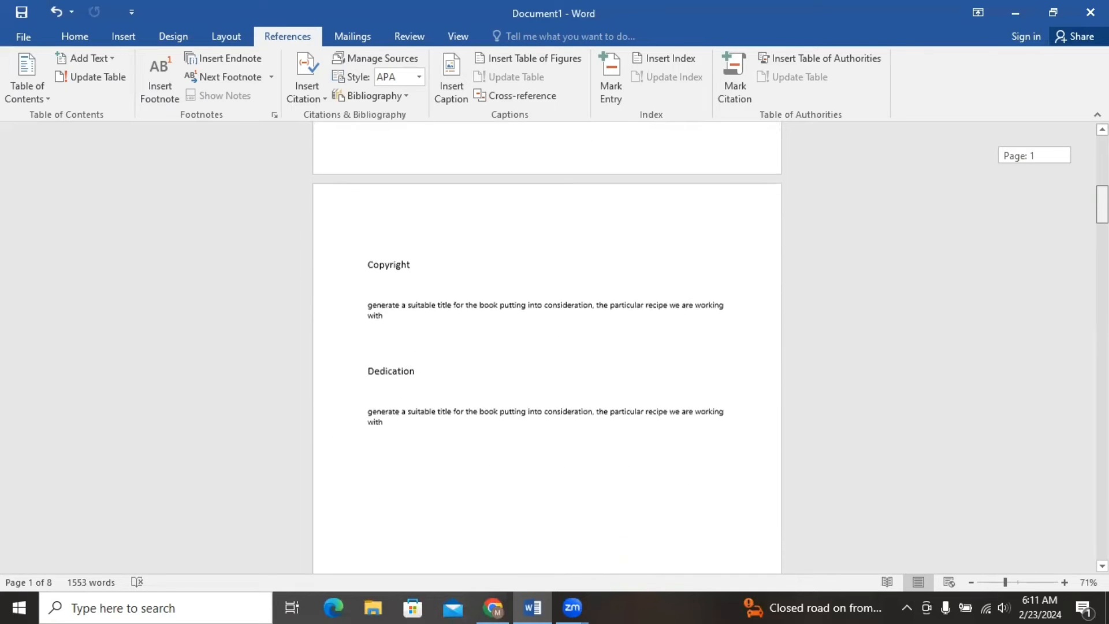
scroll(547, 346, "down", 8)
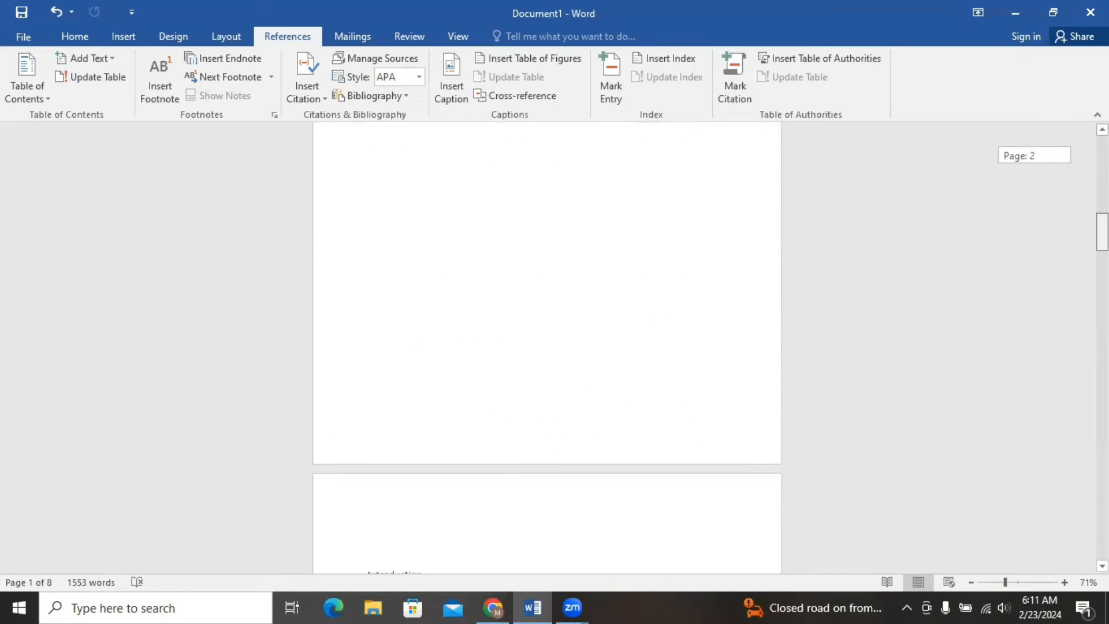
scroll(647, 288, "up", 5)
left_click(520, 266)
type("Tablr")
key("BackSpace")
type("e ")
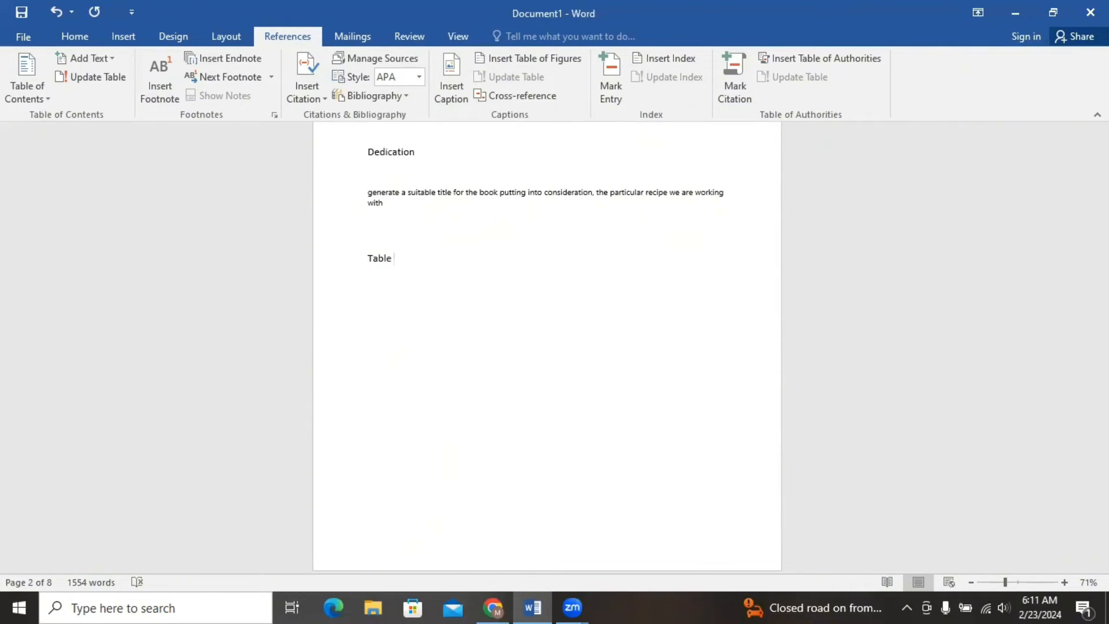
type("of contnt")
key("BackSpace")
key("BackSpace")
key("BackSpace")
key("BackSpace")
type("enerat")
key("BackSpace")
key("BackSpace")
key("BackSpace")
key("BackSpace")
type("ntent")
Set the line spacing of the entire document to 1.15.
left_click_drag(1102, 223, 1103, 268)
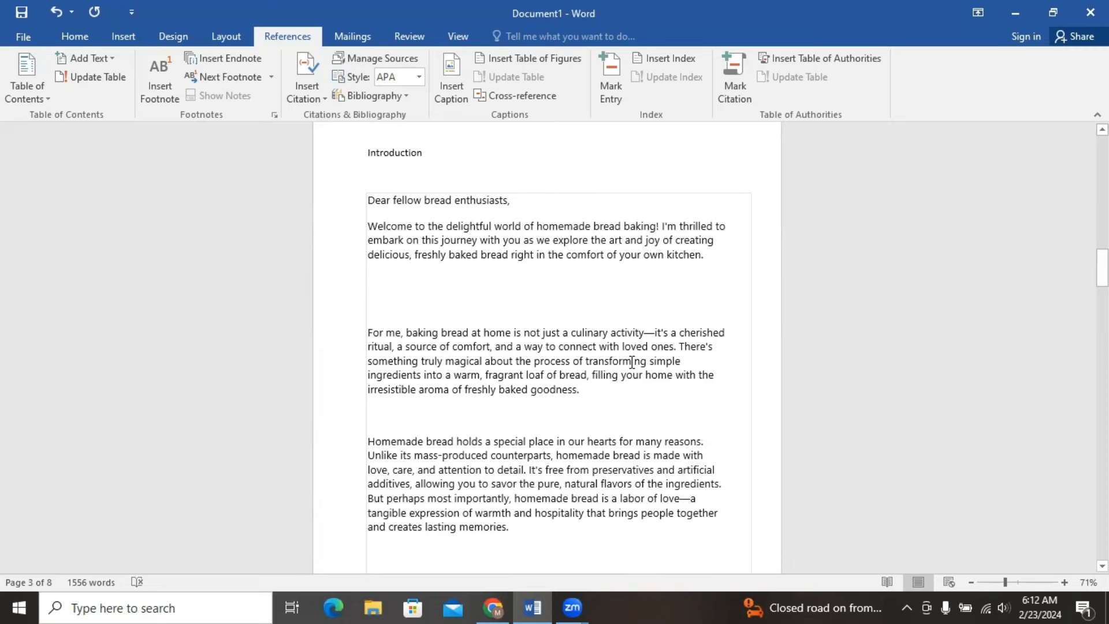
key("ctrl+a")
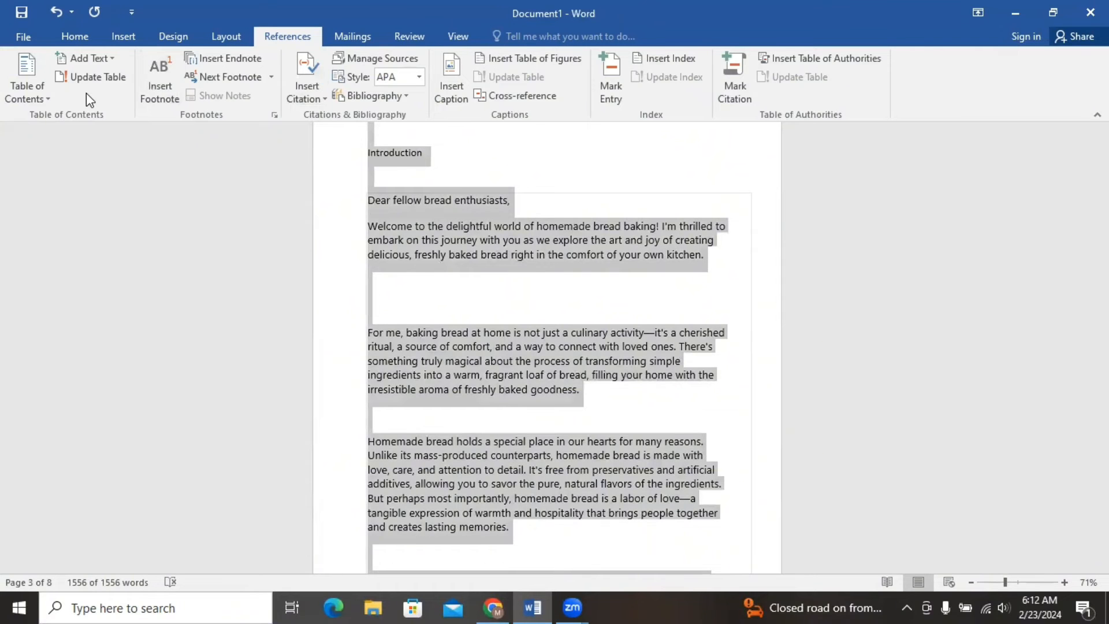
left_click(71, 39)
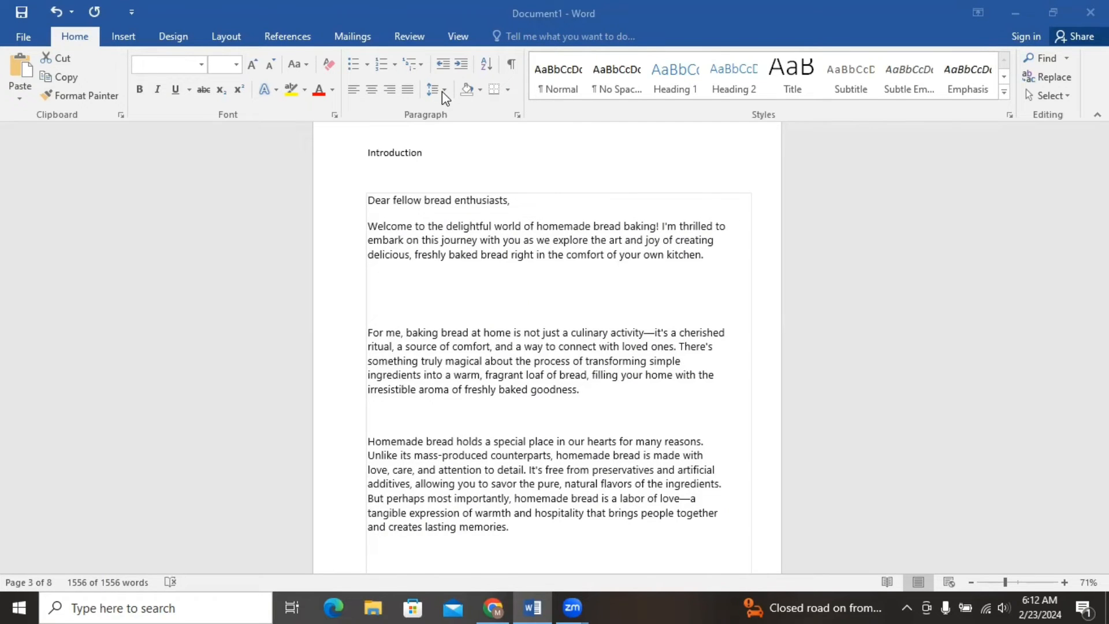
left_click(442, 92)
left_click(442, 92)
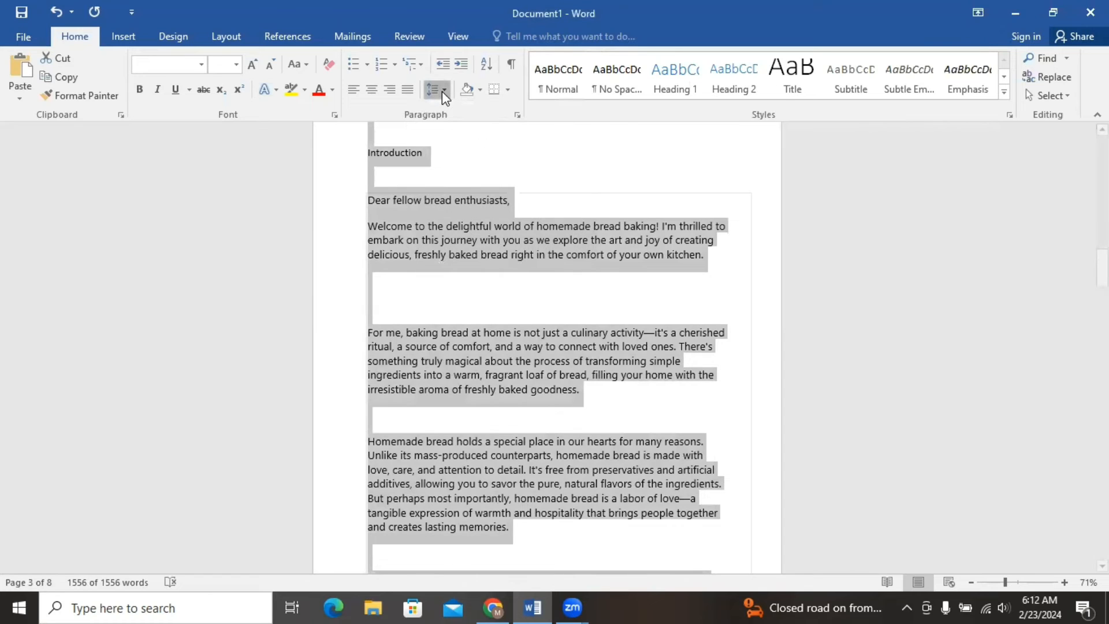
left_click(442, 91)
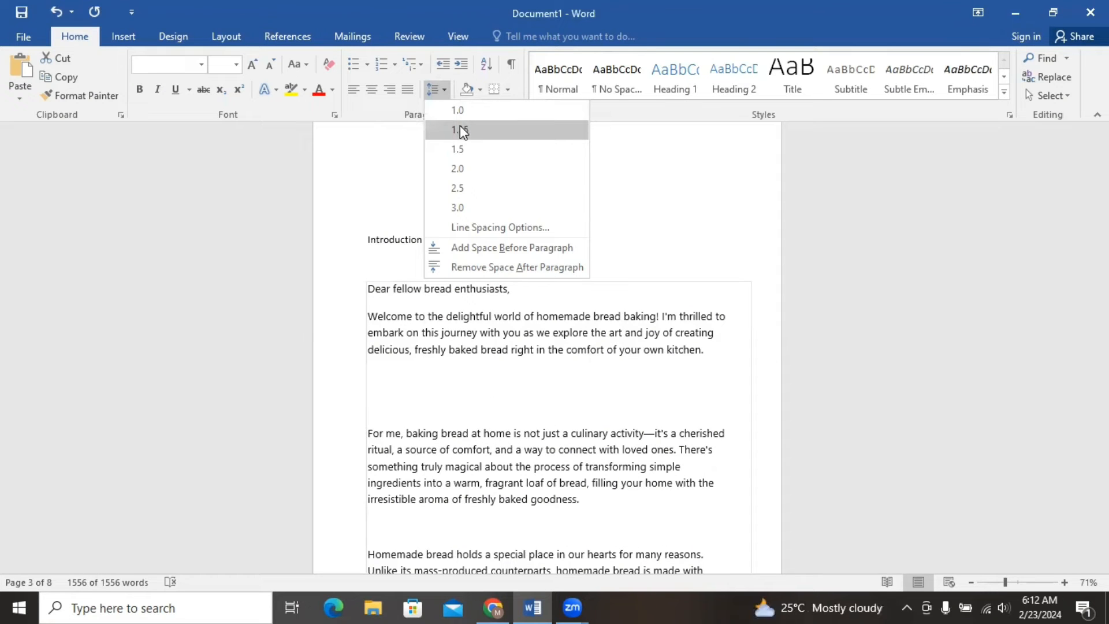
left_click(461, 128)
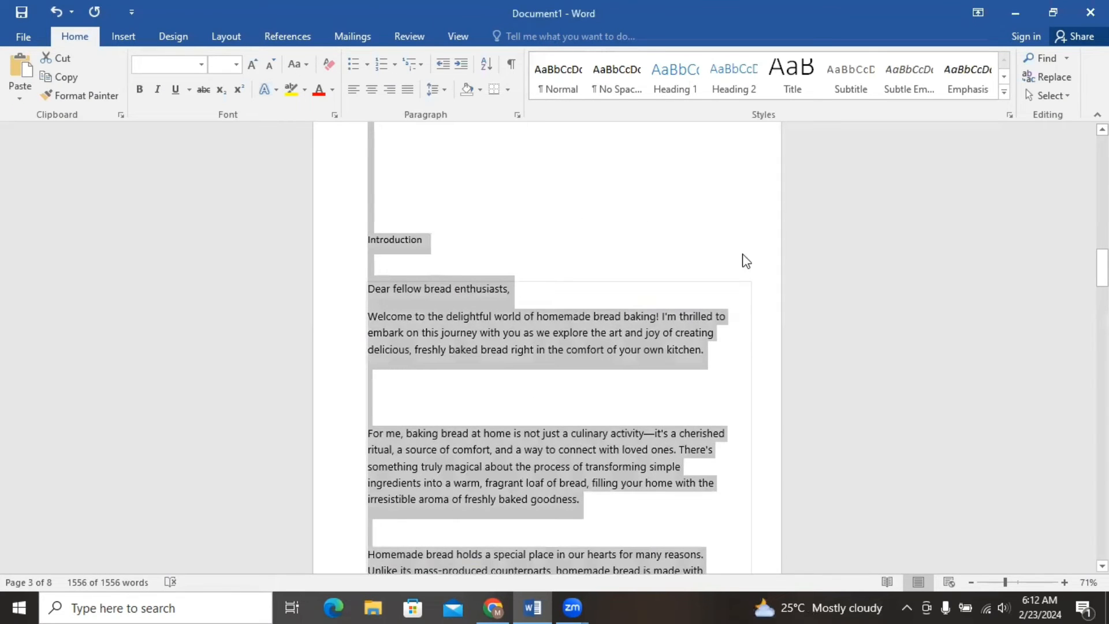
left_click(675, 209)
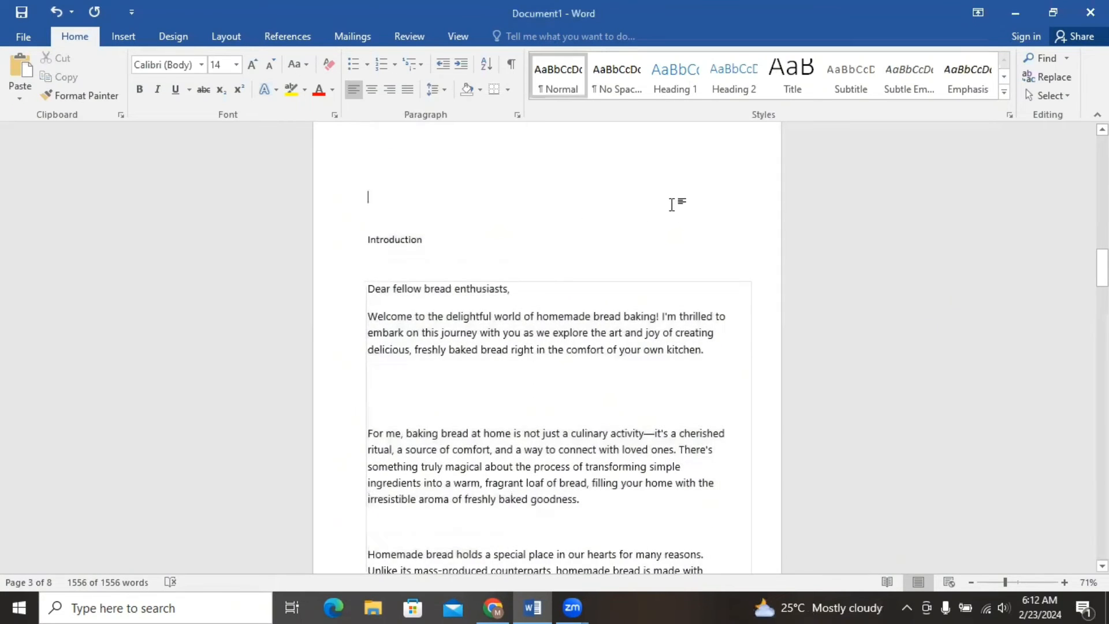
Even out the Introduction's paragraph gaps: remove an extra blank line above "For me, baking bread" and add one above each "So" paragraph.
left_click(466, 385)
key("BackSpace")
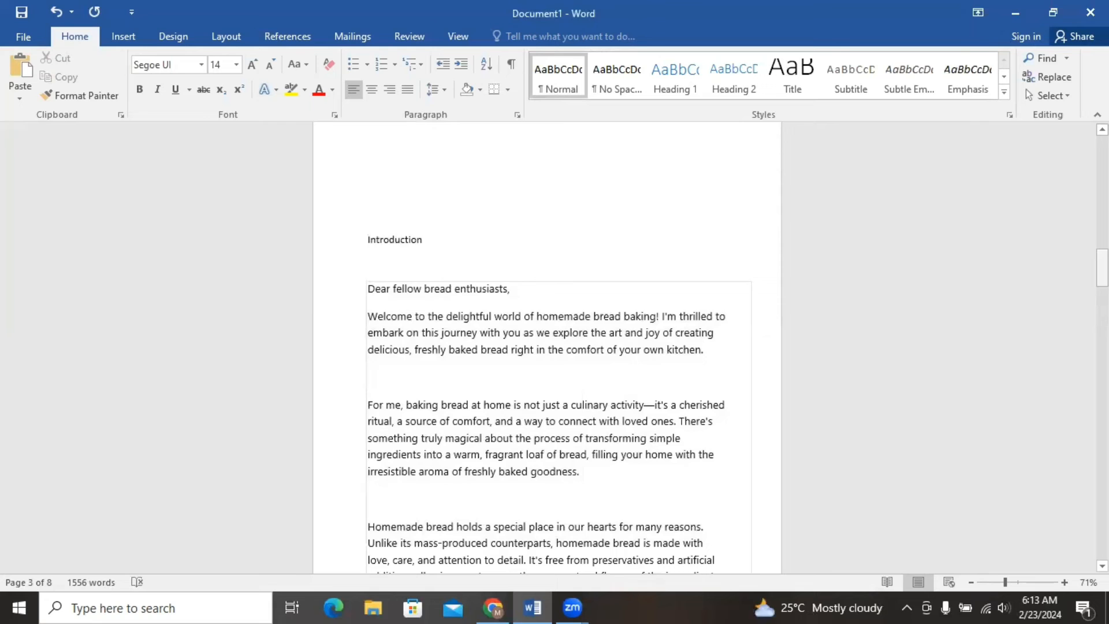
left_click_drag(1102, 268, 1102, 315)
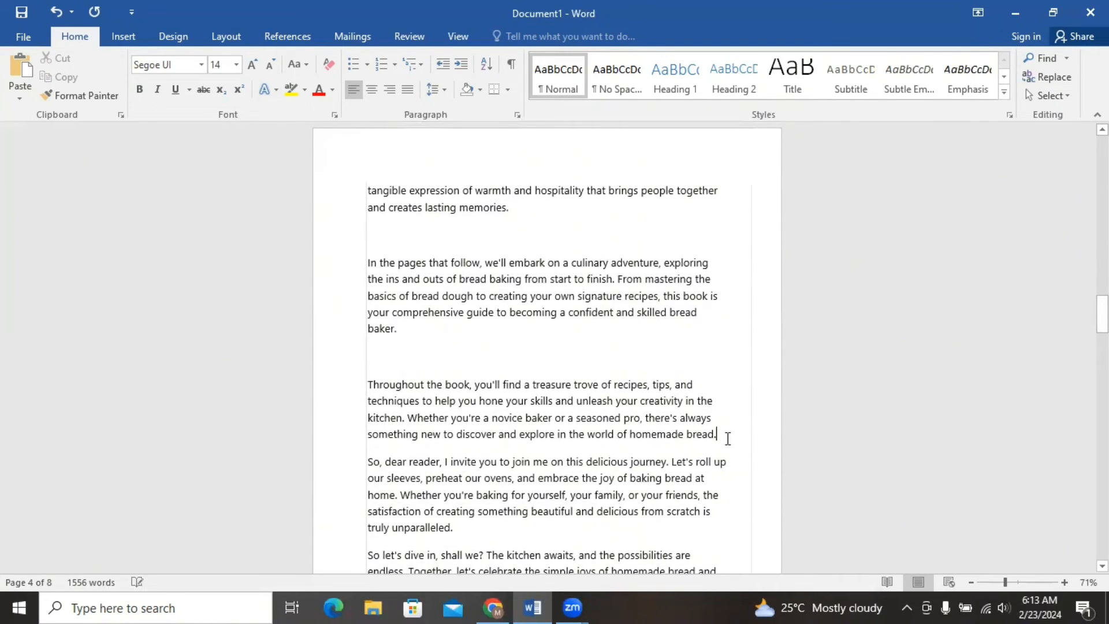
key("Return")
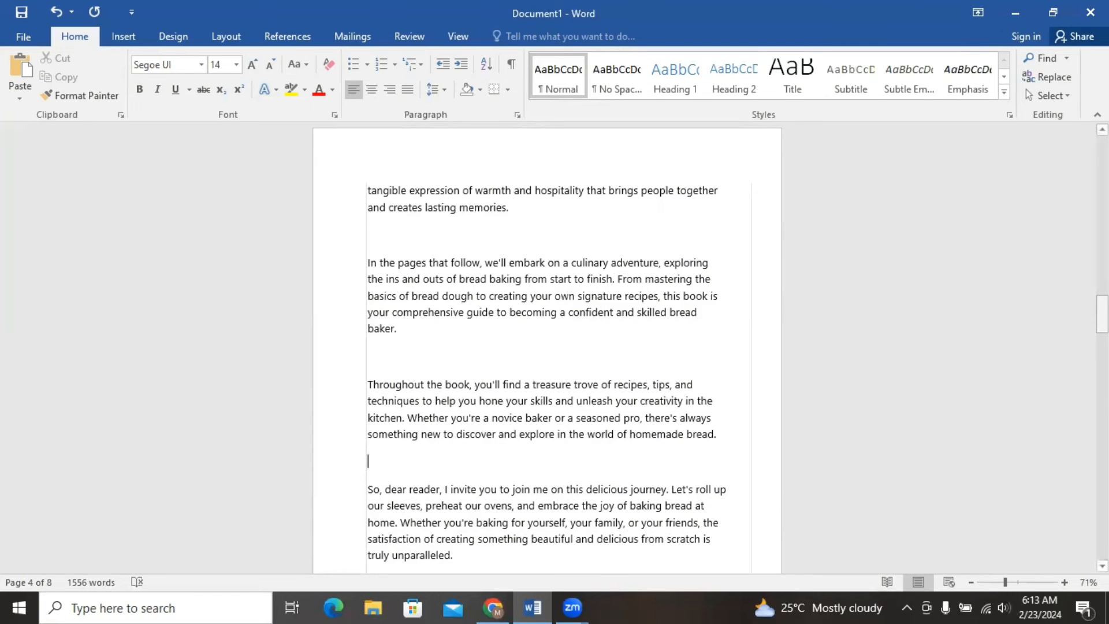
left_click_drag(1102, 315, 1102, 335)
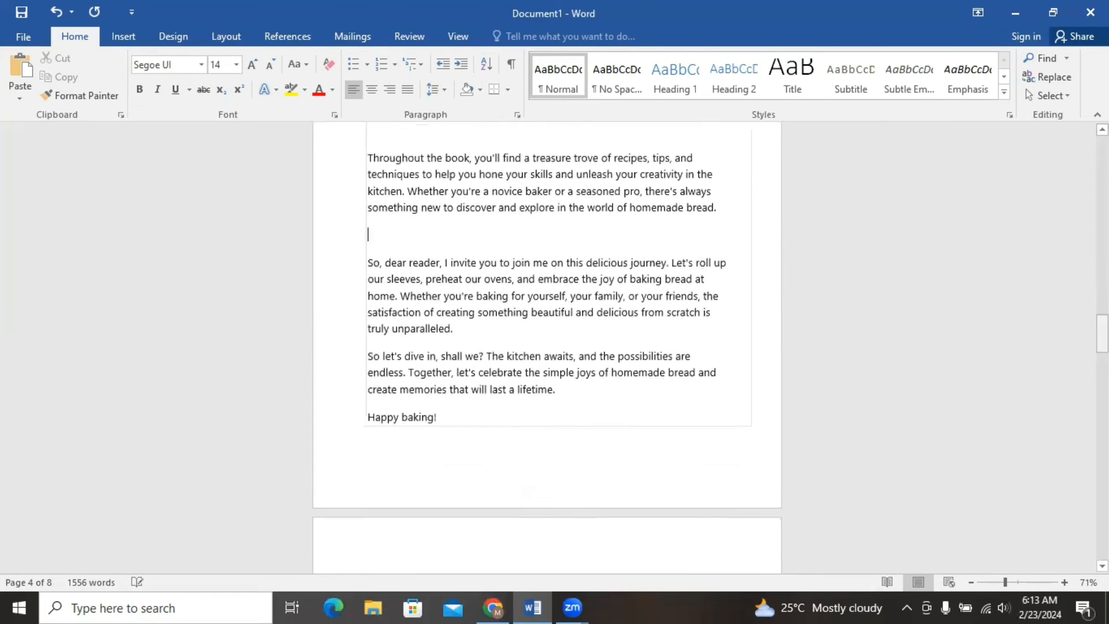
left_click(745, 325)
key("Return")
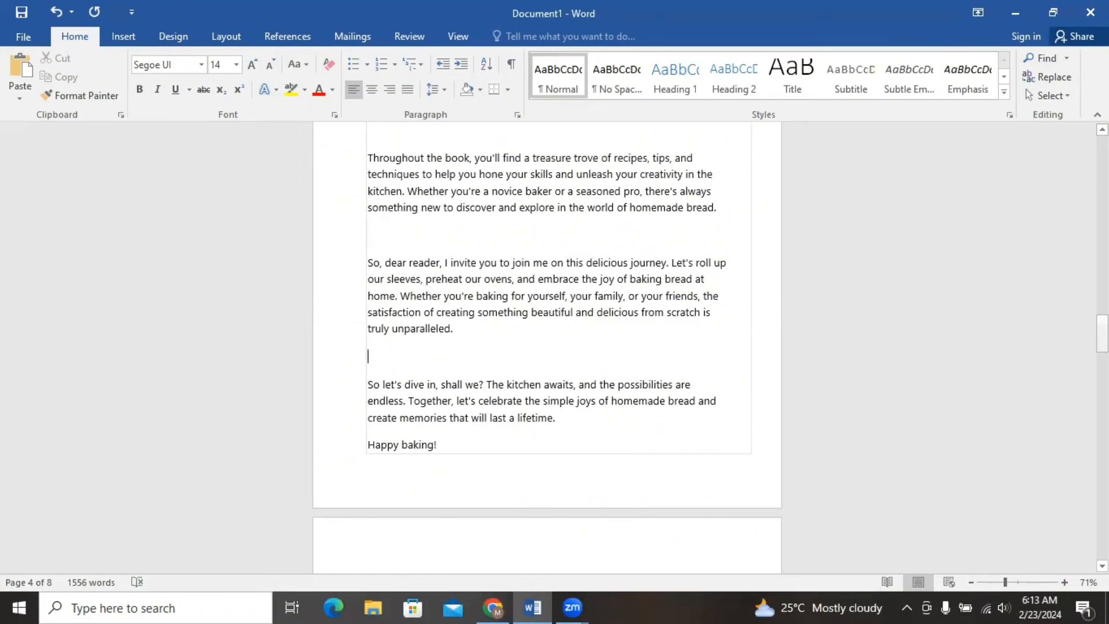
Delete the "Chapter 1:" prefix from the "Getting Started" heading under "Chapter one".
left_click_drag(1103, 334, 1103, 371)
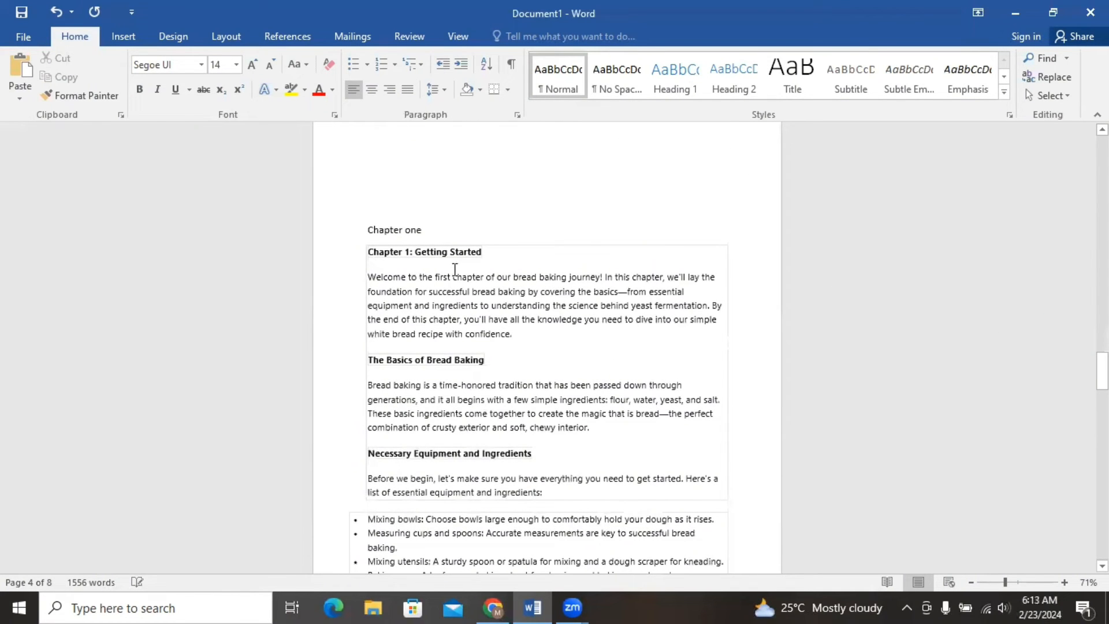
left_click(413, 254)
key("BackSpace")
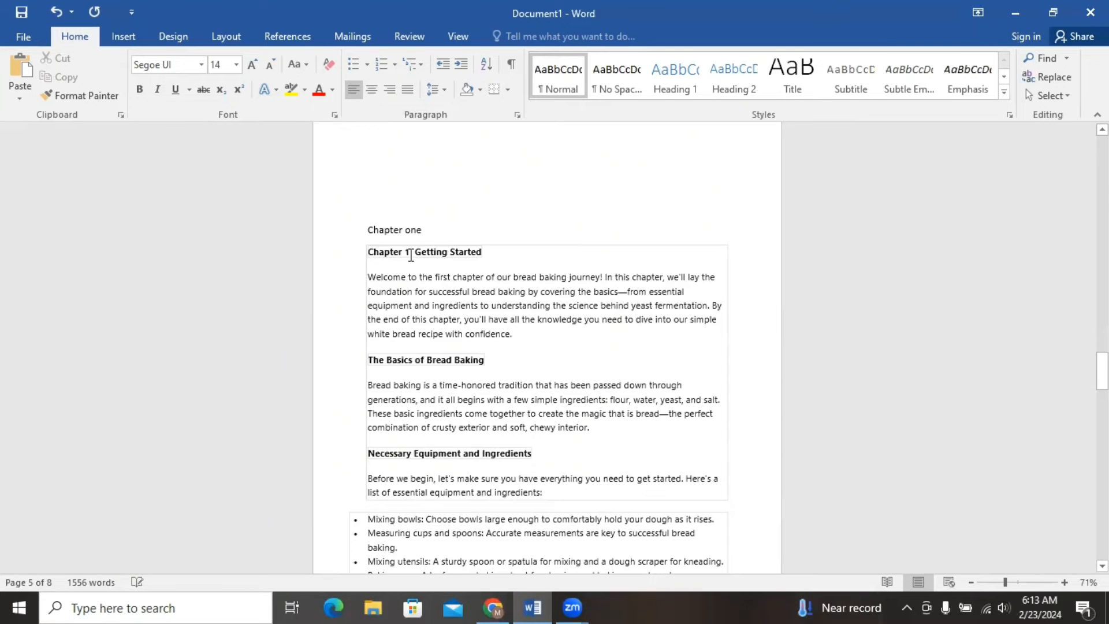
left_click_drag(412, 253, 360, 254)
key("BackSpace")
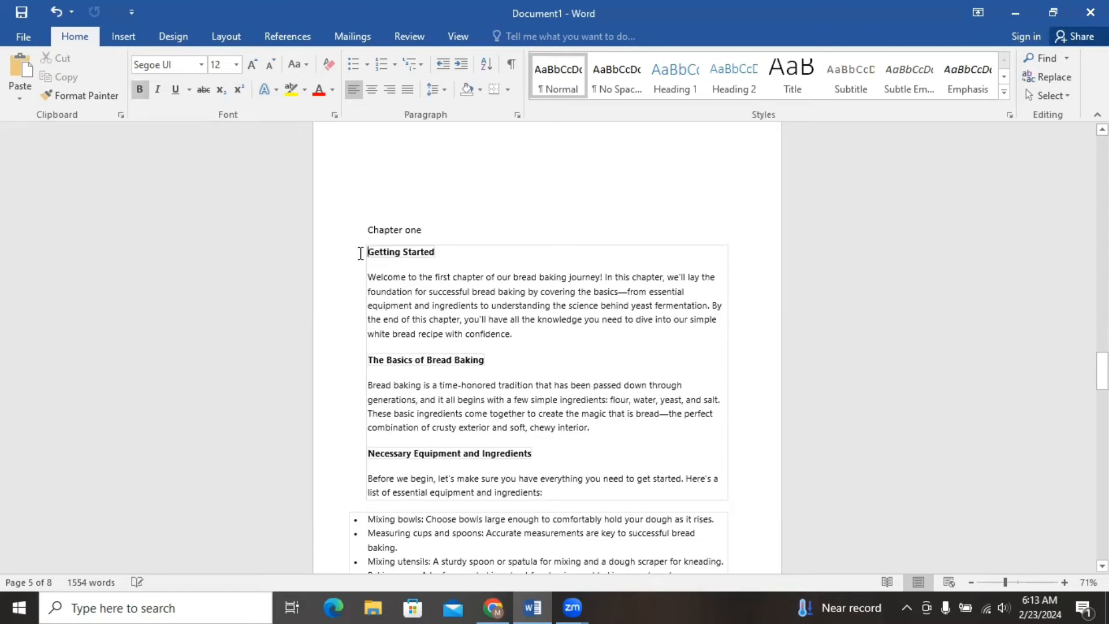
Center the "Chapter one" and "Getting Started" headings.
left_click_drag(366, 230, 446, 251)
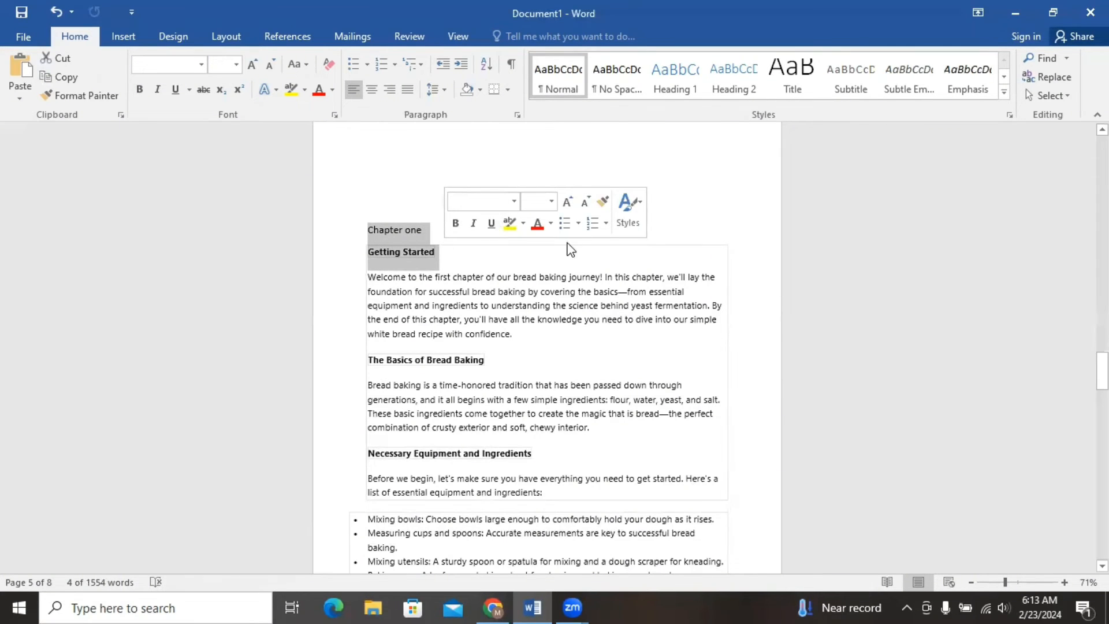
left_click(371, 92)
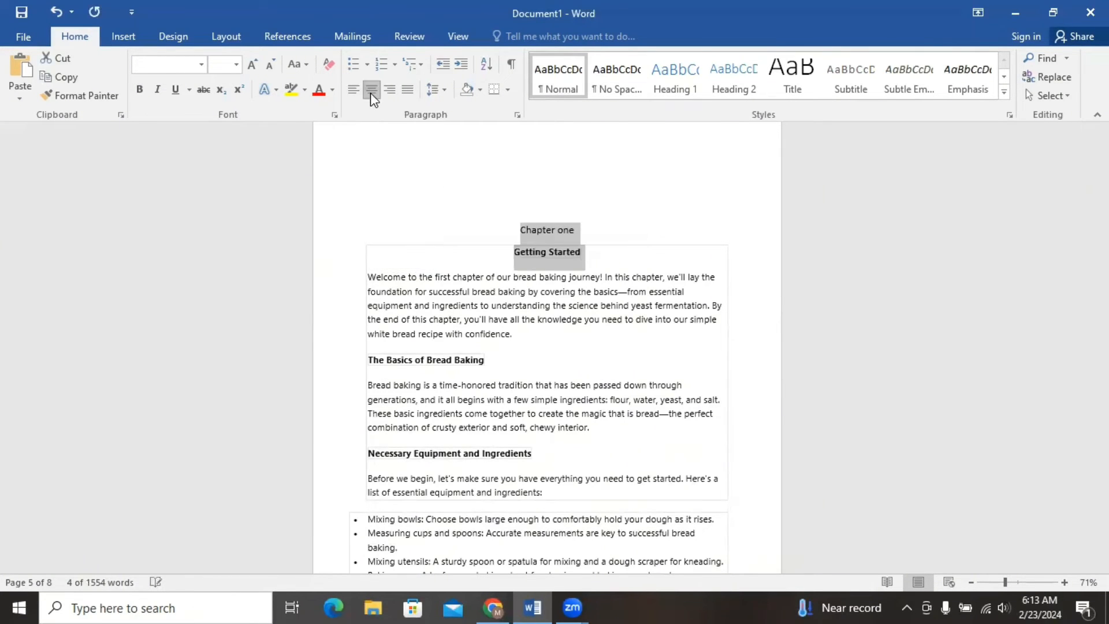
left_click(611, 206)
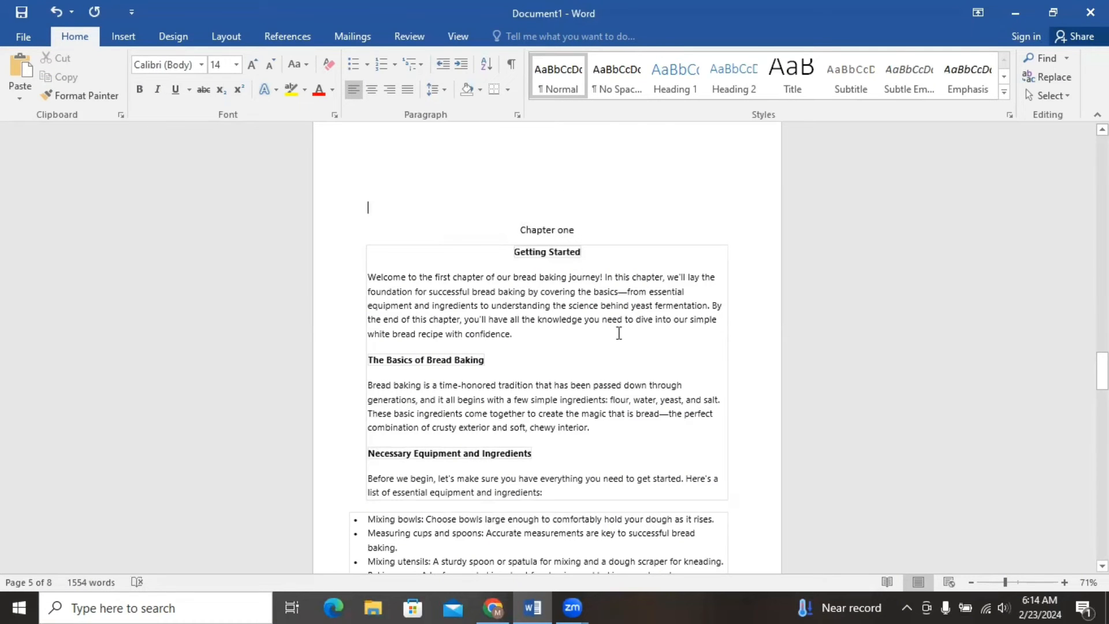
Insert blank lines after Chapter one's opening paragraph, after the "The Basics of Bread Baking" paragraph and after the Salt bullet.
left_click(537, 338)
key("Return")
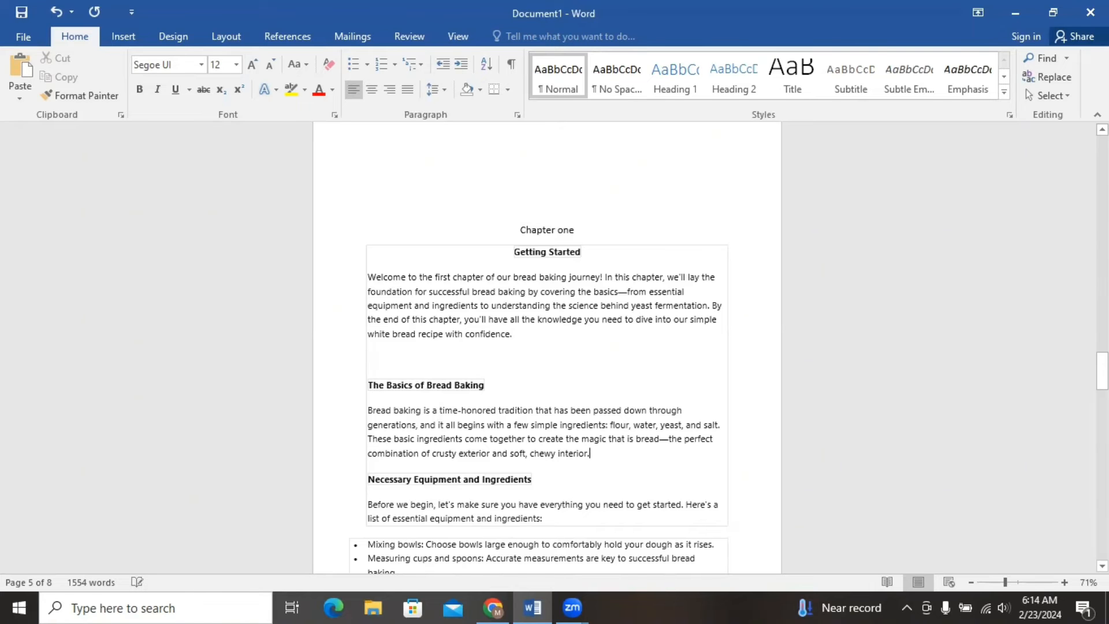
key("Return")
left_click_drag(1102, 370, 1102, 417)
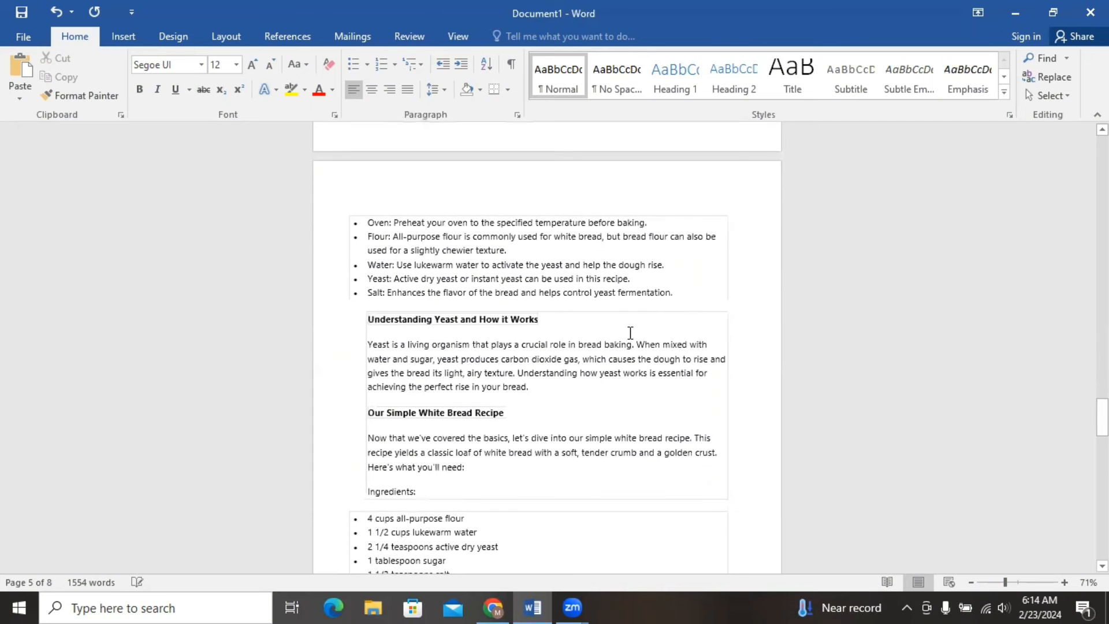
left_click(699, 295)
key("Return")
key("BackSpace")
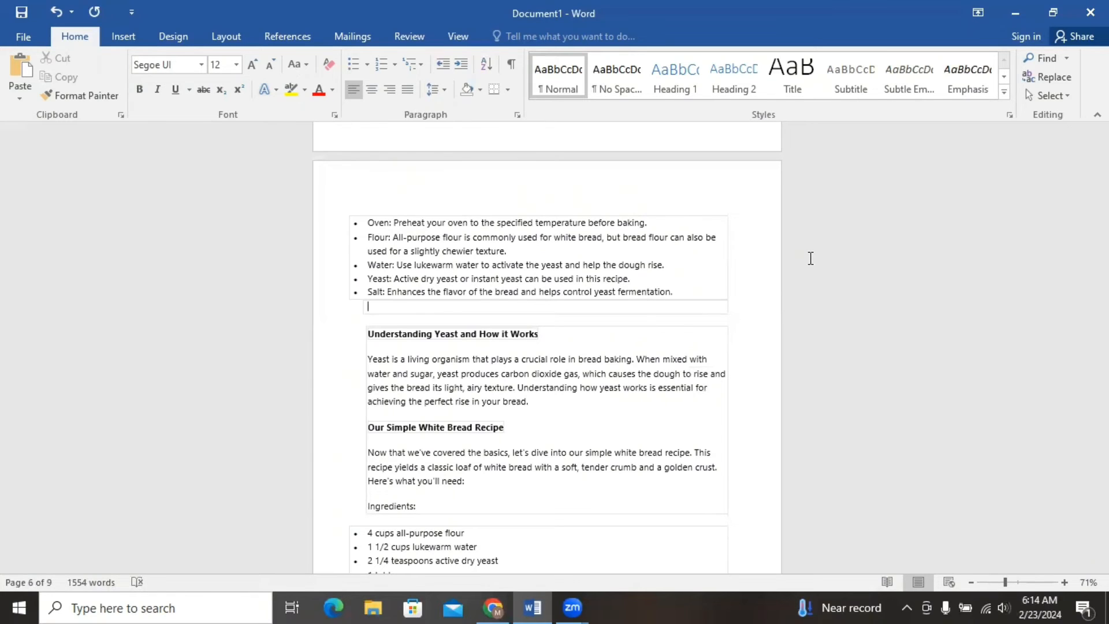
left_click(764, 321)
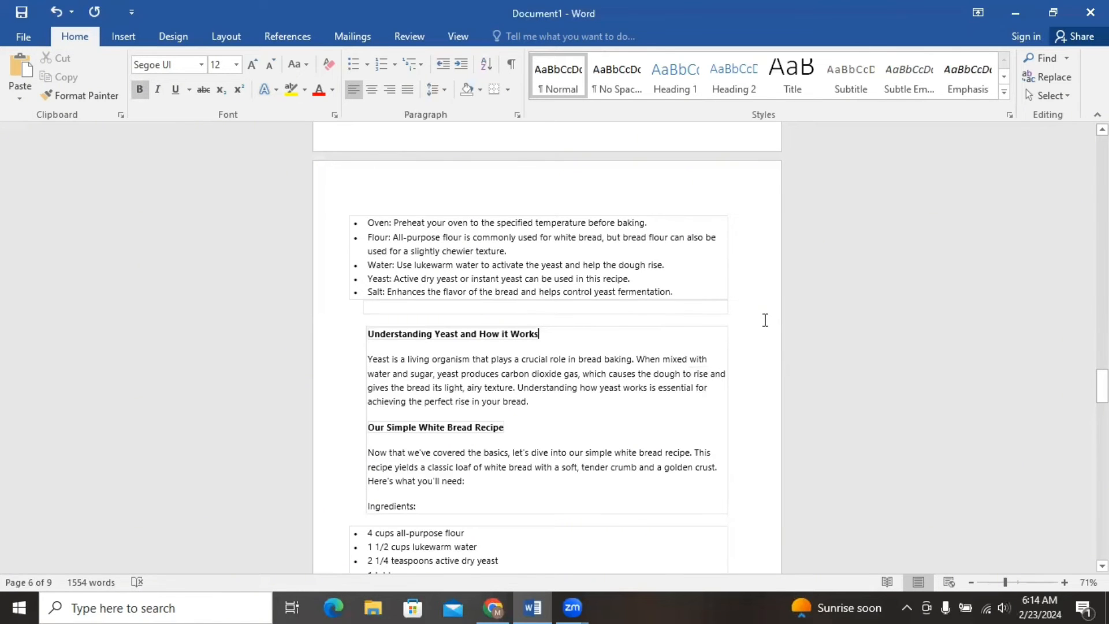
Delete the "Chapter 2:" prefix from "Let's Bake Some Bread!" and center that heading together with "Chapter two".
left_click_drag(1102, 385, 1102, 455)
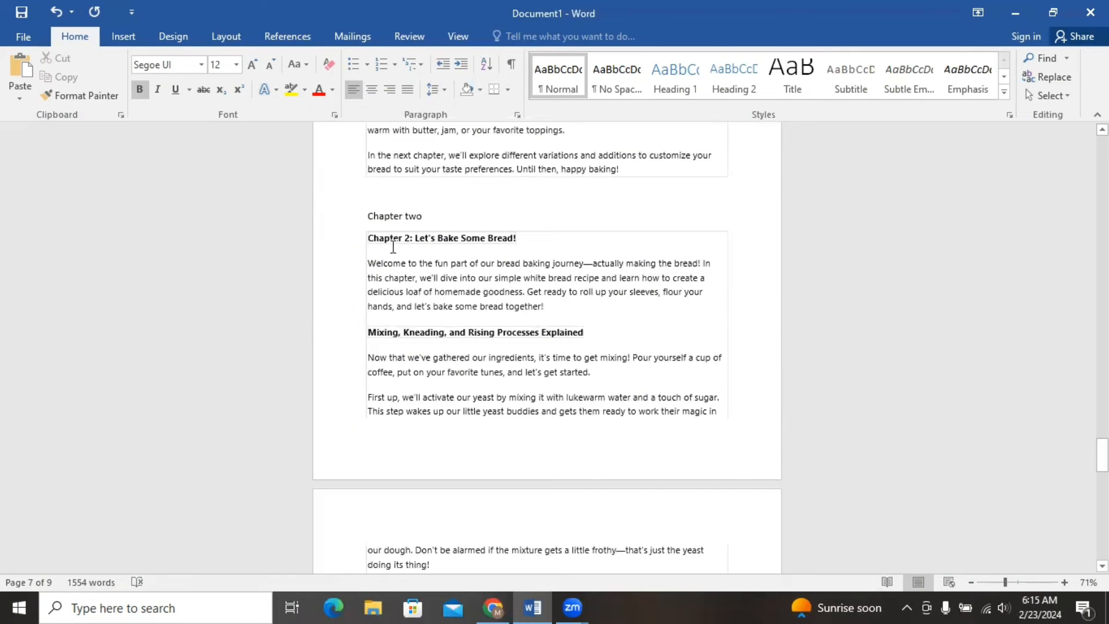
left_click_drag(412, 241, 477, 242)
key("BackSpace")
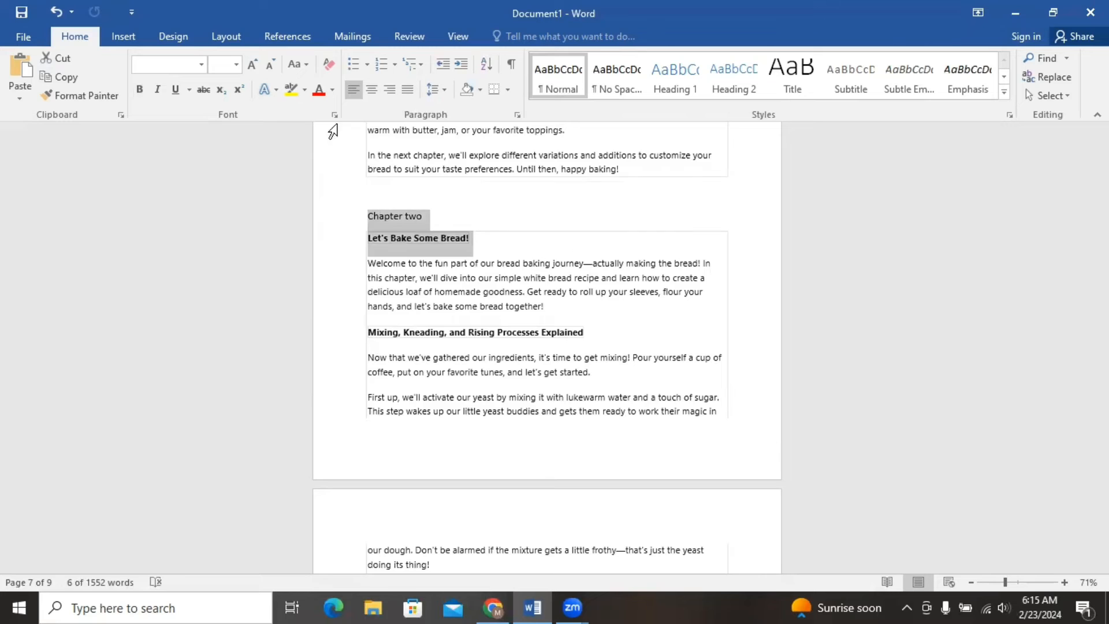
Apply the Title style to the book title "Rise & Bake" and its subtitle on the cover page.
key("ctrl+Home")
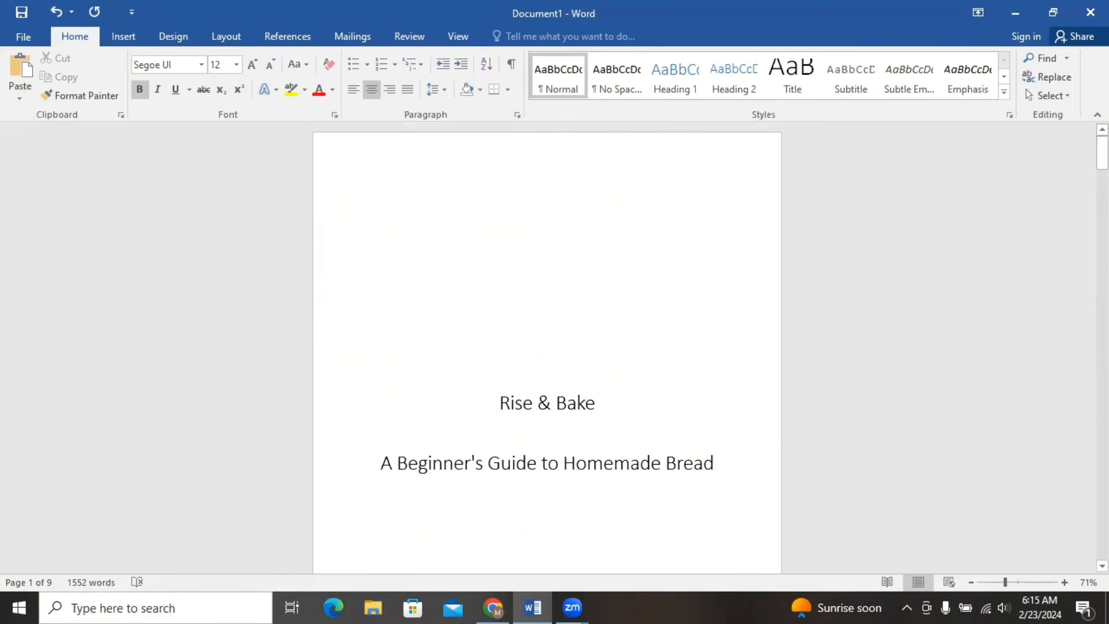
left_click_drag(1102, 153, 1102, 164)
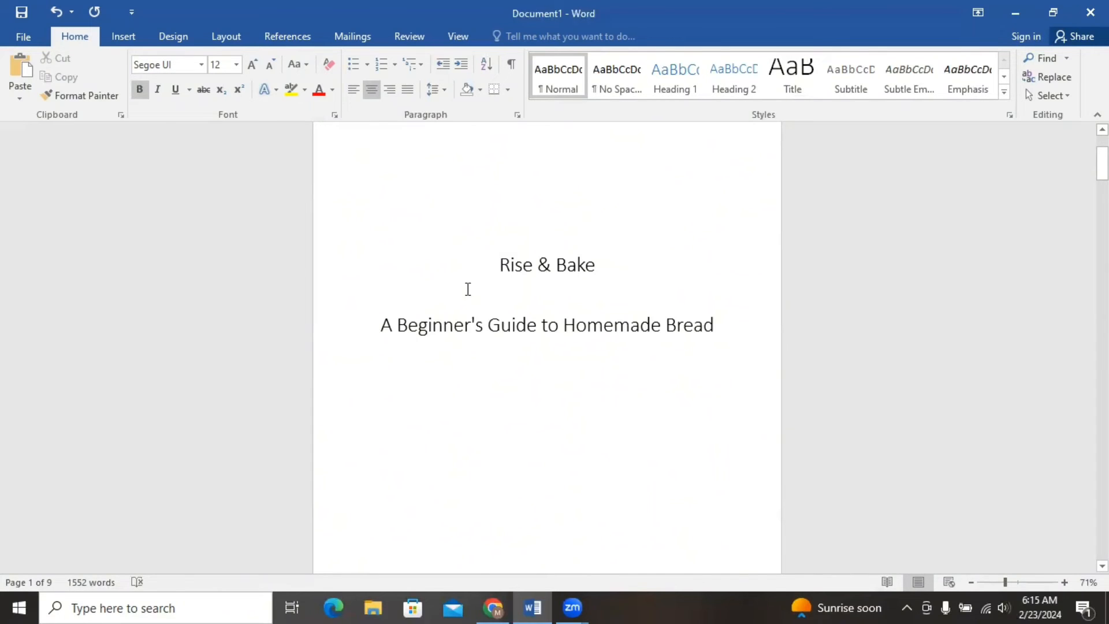
left_click_drag(500, 258, 603, 327)
left_click_drag(739, 340, 765, 334)
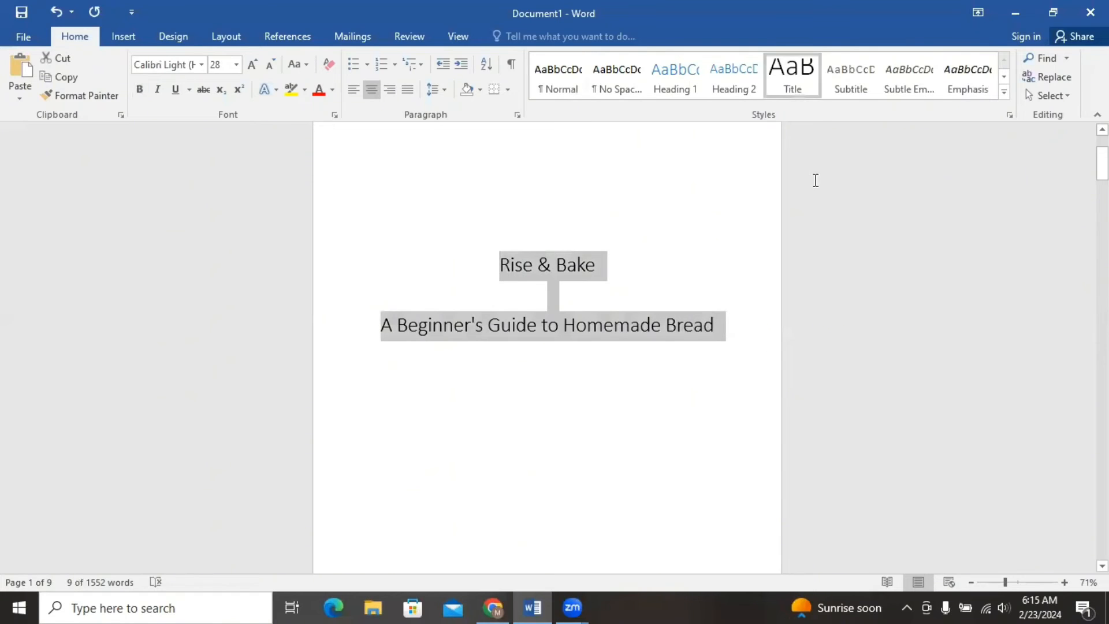
left_click(799, 85)
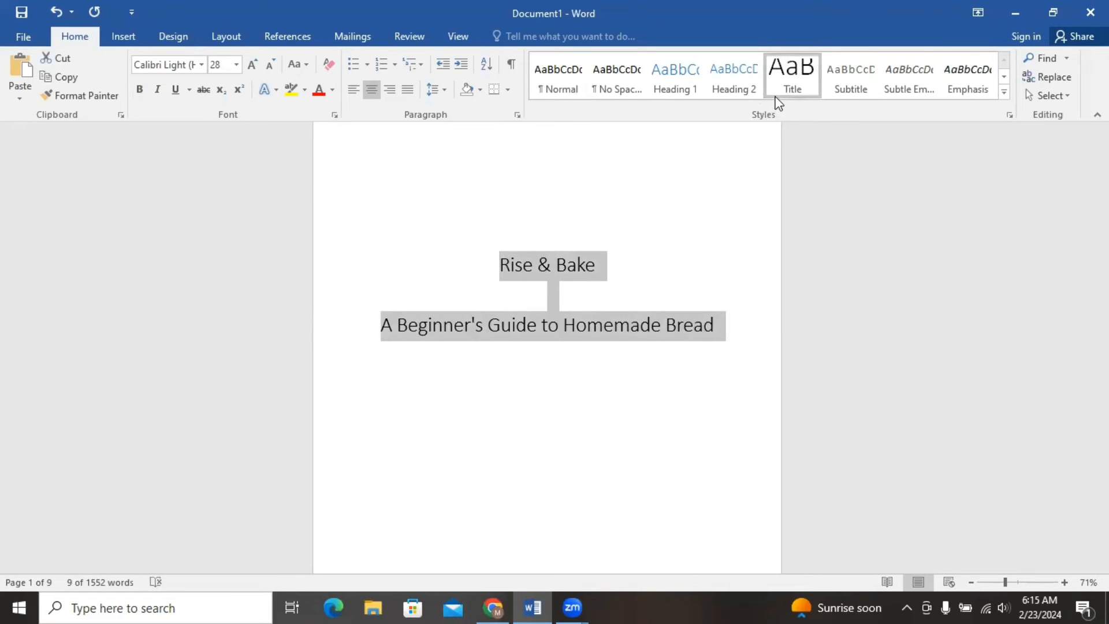
left_click(641, 237)
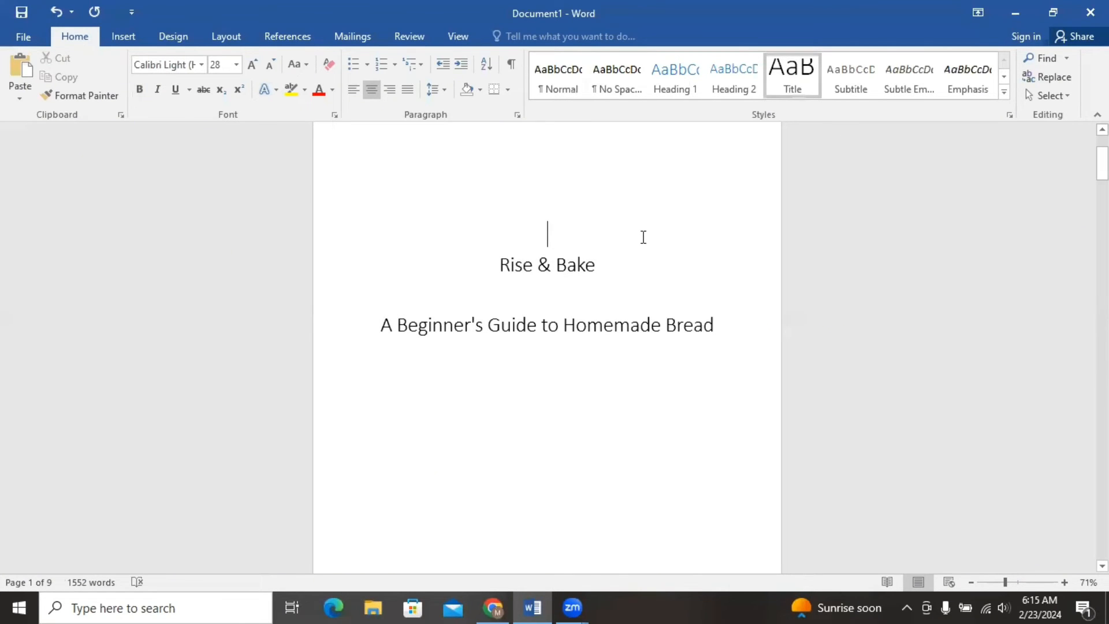
Delete the empty space above the author byline so it moves back onto the cover page.
mouse_move(1103, 166)
left_mouse_down()
mouse_move(1102, 155)
mouse_move(1102, 197)
mouse_move(1102, 183)
left_mouse_up()
left_click(611, 312)
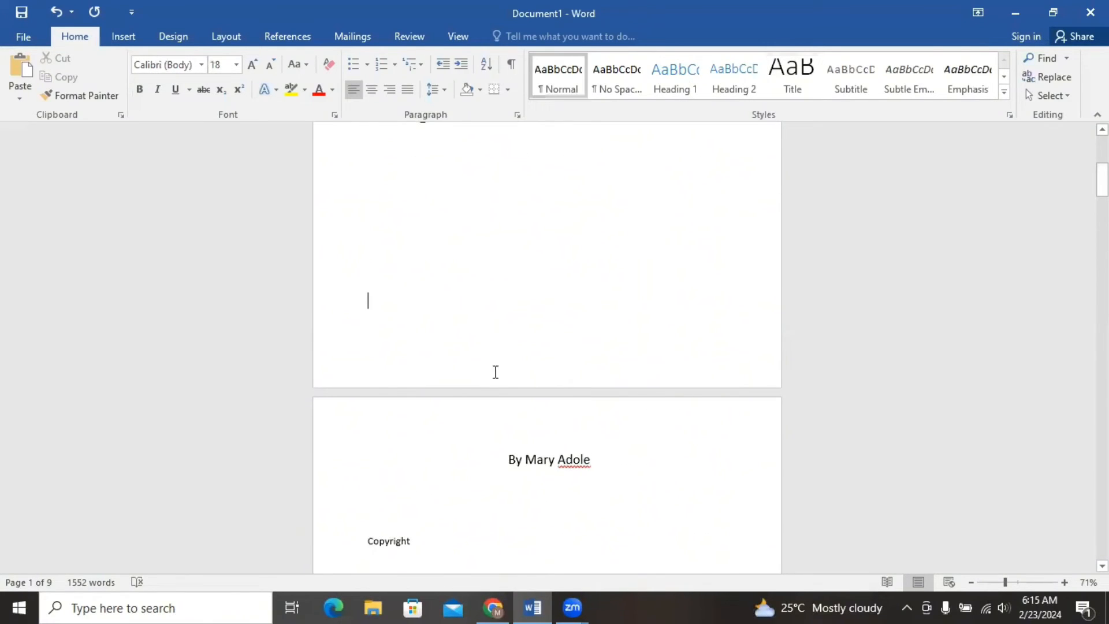
key("Delete")
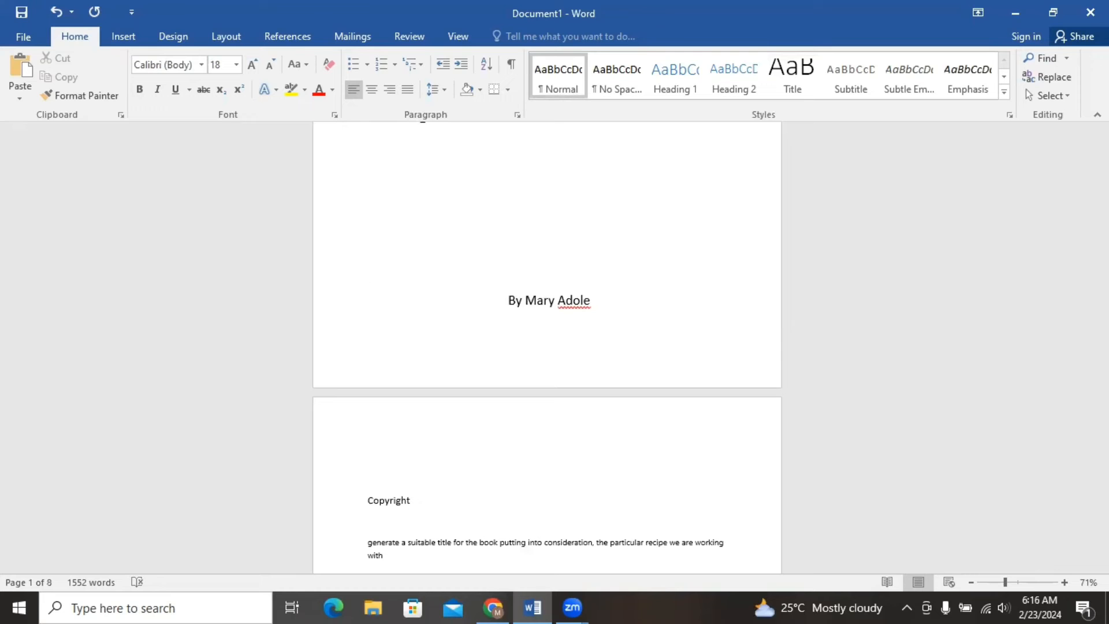
Apply the Heading 1 style to "Copyright" and show the document's headings in the Navigation pane.
left_click_drag(1102, 185, 1102, 213)
left_click_drag(369, 172, 437, 178)
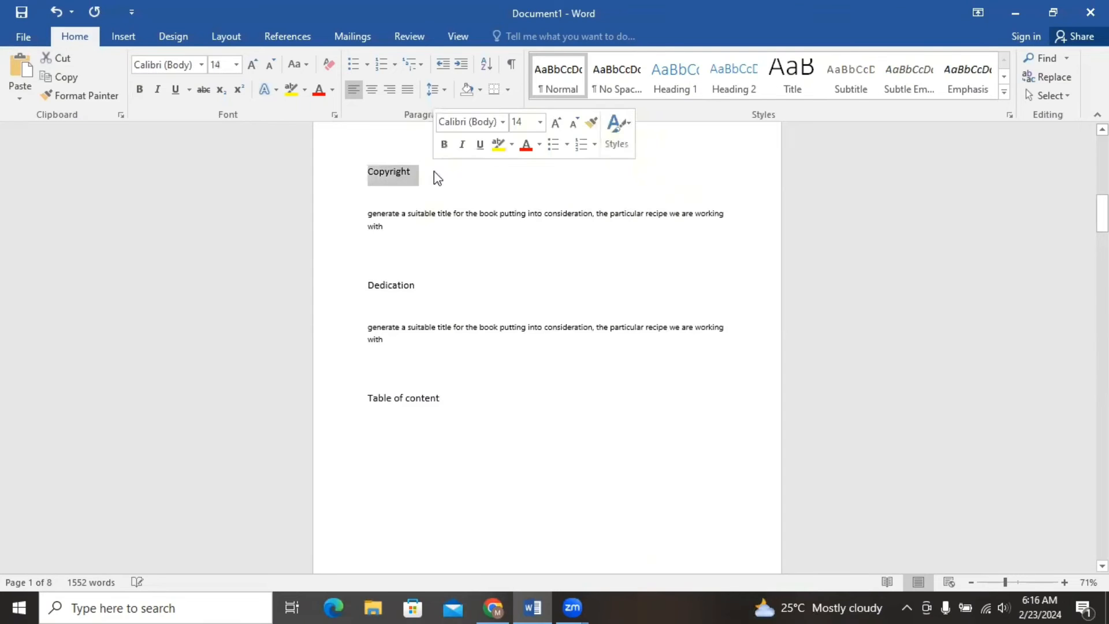
left_click(685, 91)
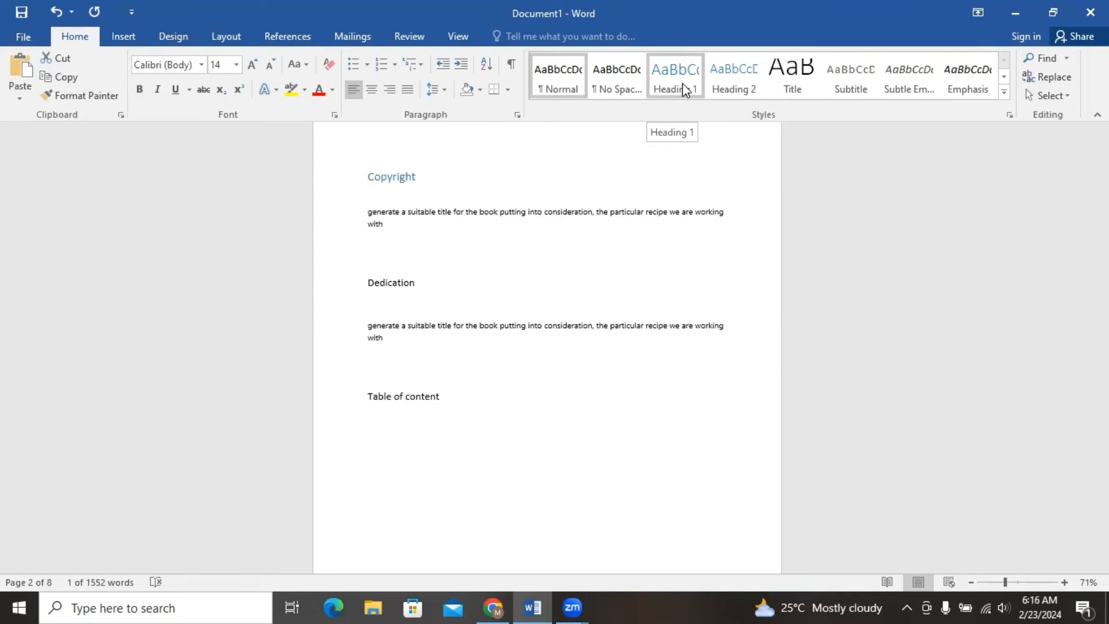
left_click(679, 81)
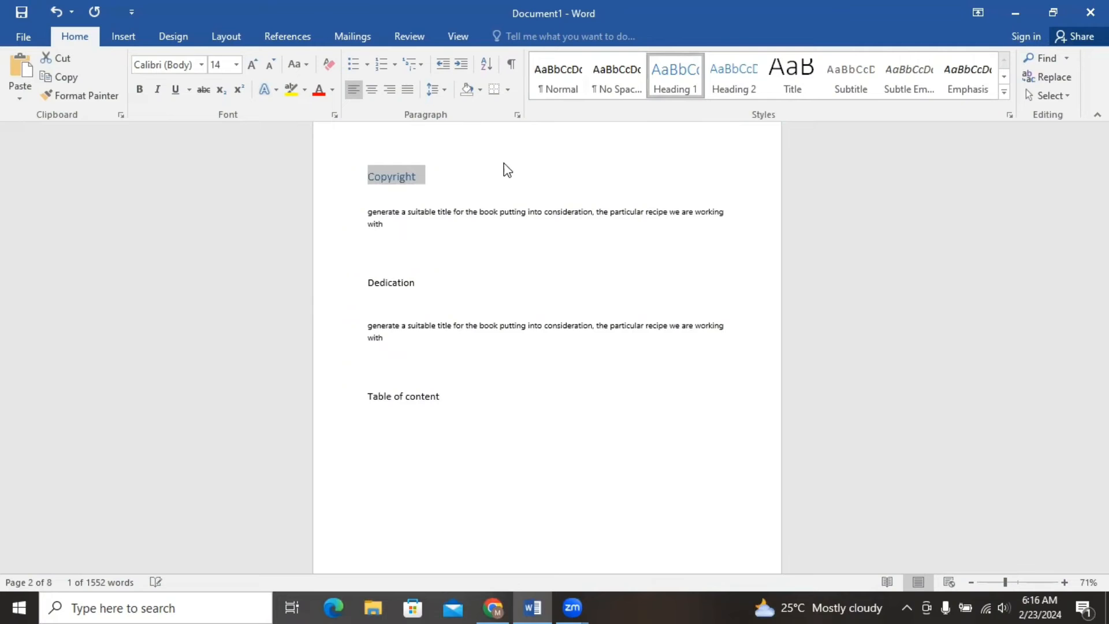
key("ctrl+f")
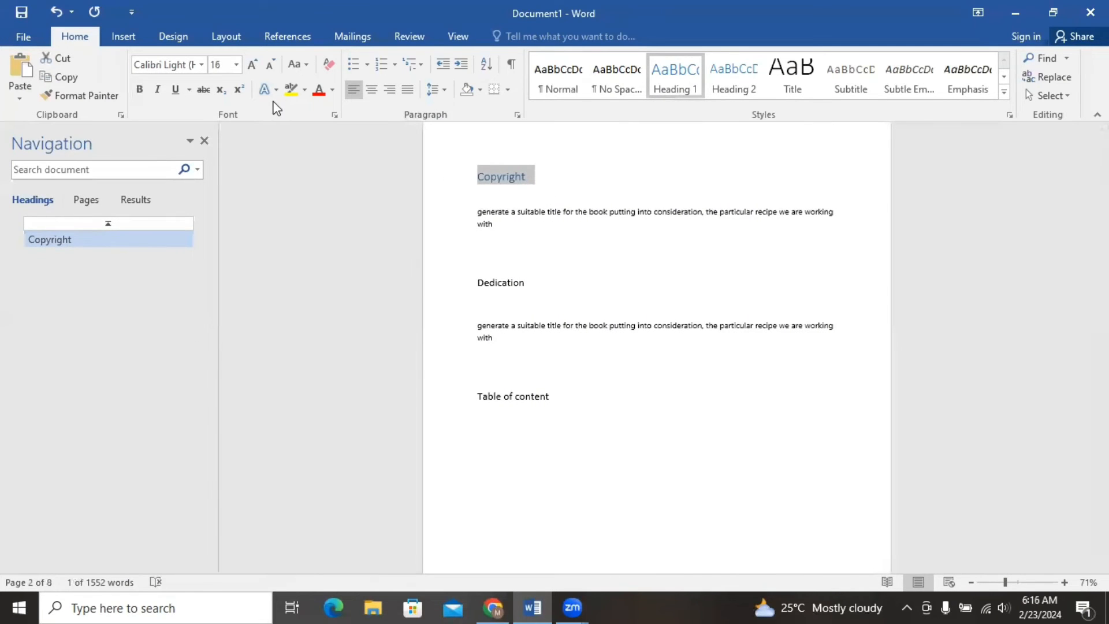
Set the "Copyright" heading's font color to black and center it.
left_click(331, 91)
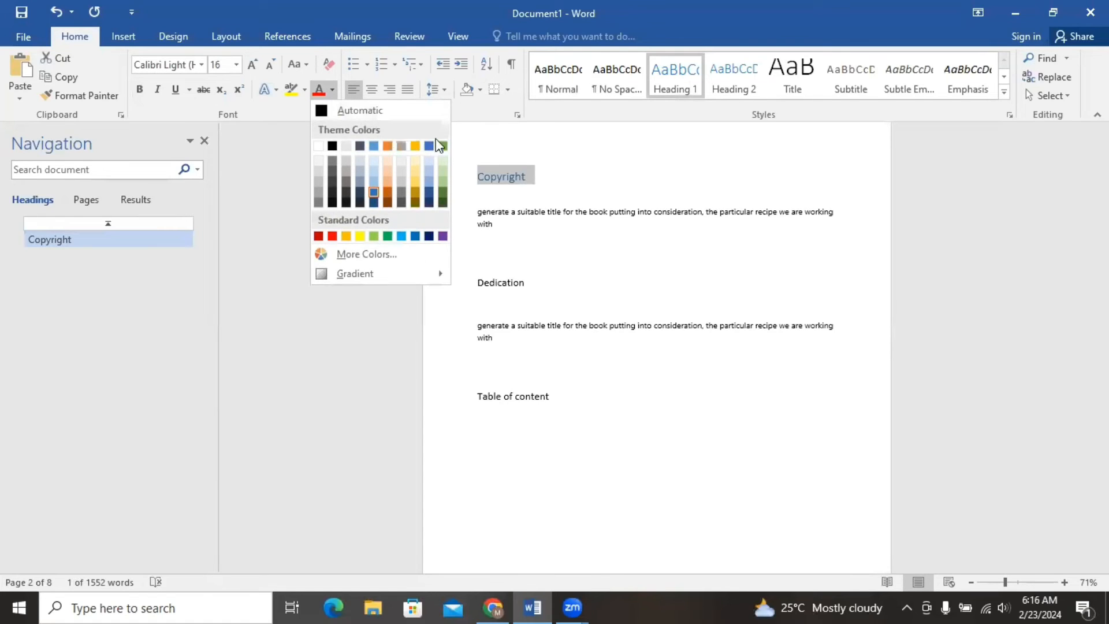
left_click(332, 146)
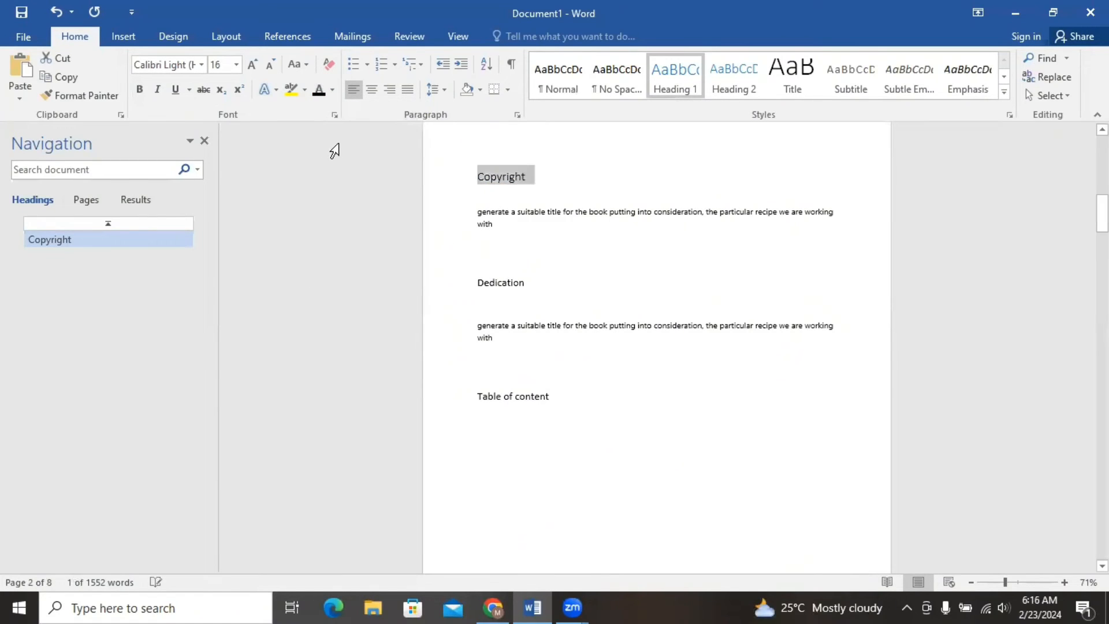
left_click(375, 95)
Format "Dedication" as a centered Heading 1 with black text.
left_click_drag(477, 283, 562, 292)
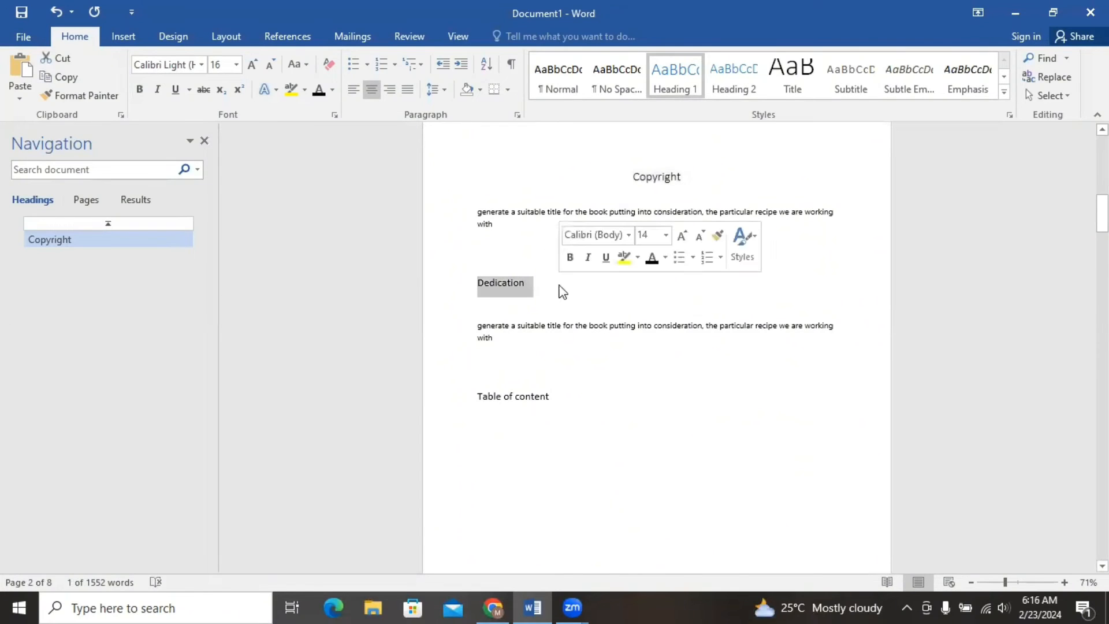
left_click(675, 81)
left_click(319, 90)
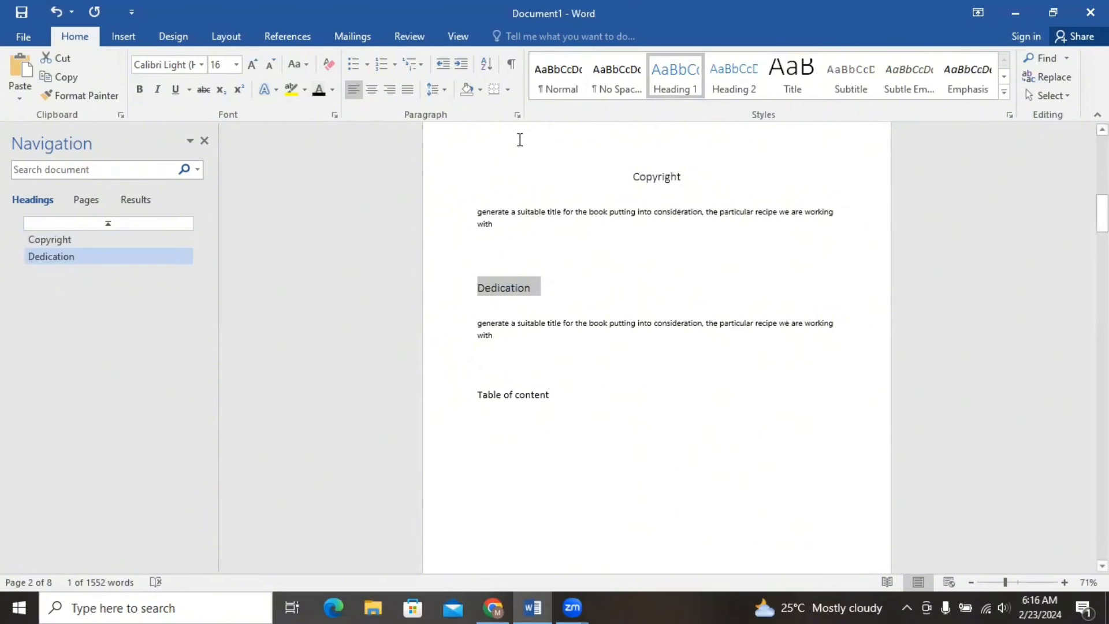
left_click(369, 91)
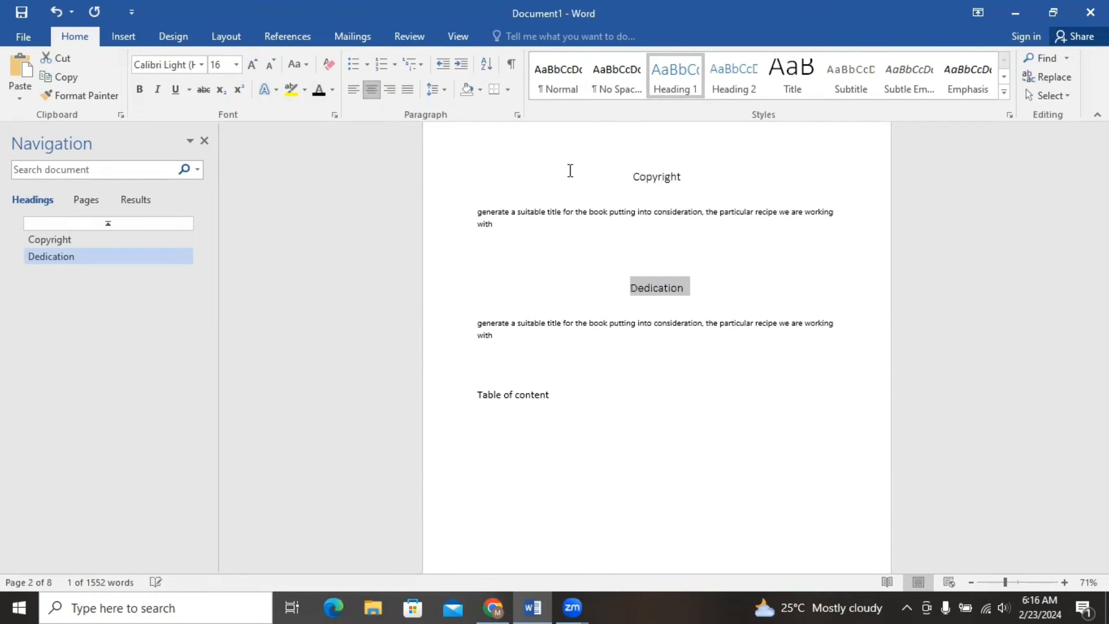
left_click(747, 231)
Format "Table of content" as a centered Heading 1 with black text.
left_click_drag(478, 395, 579, 407)
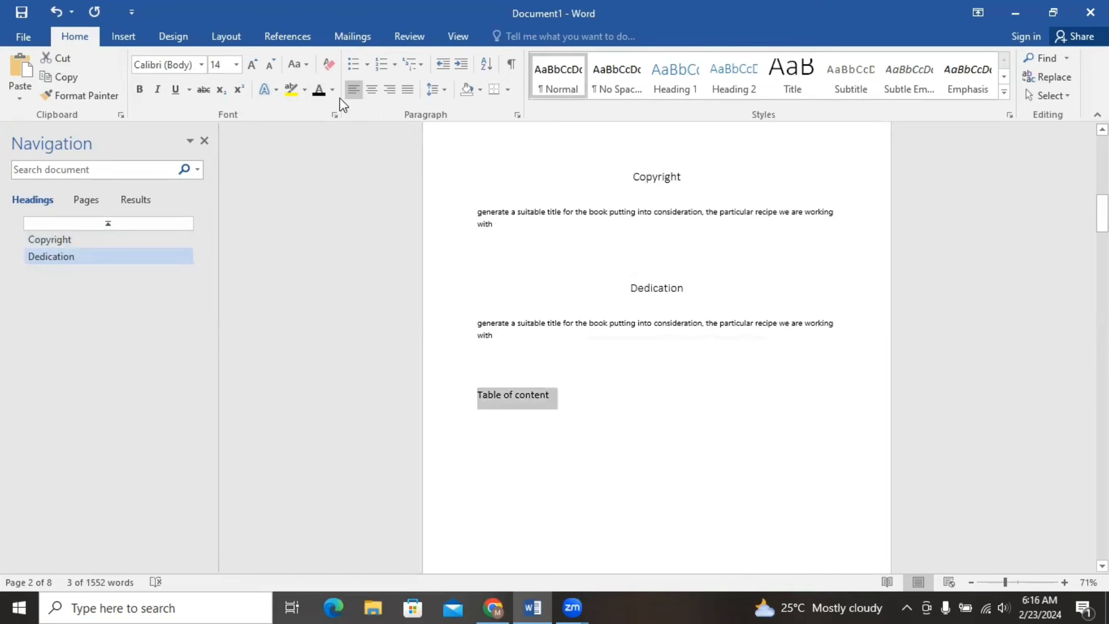
left_click(687, 71)
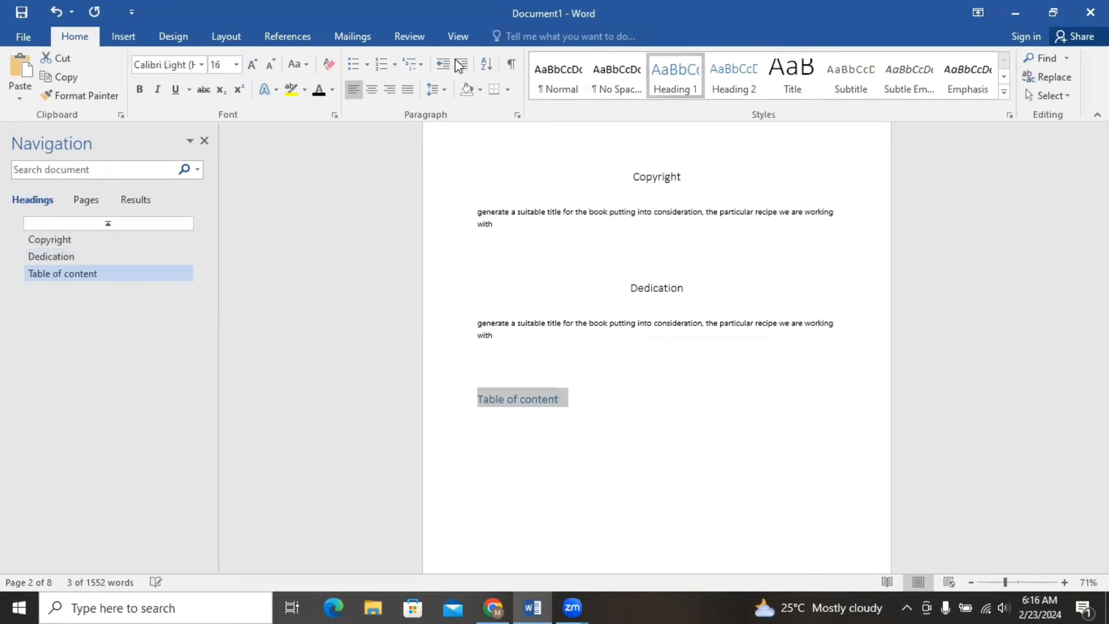
left_click(324, 96)
left_click(374, 92)
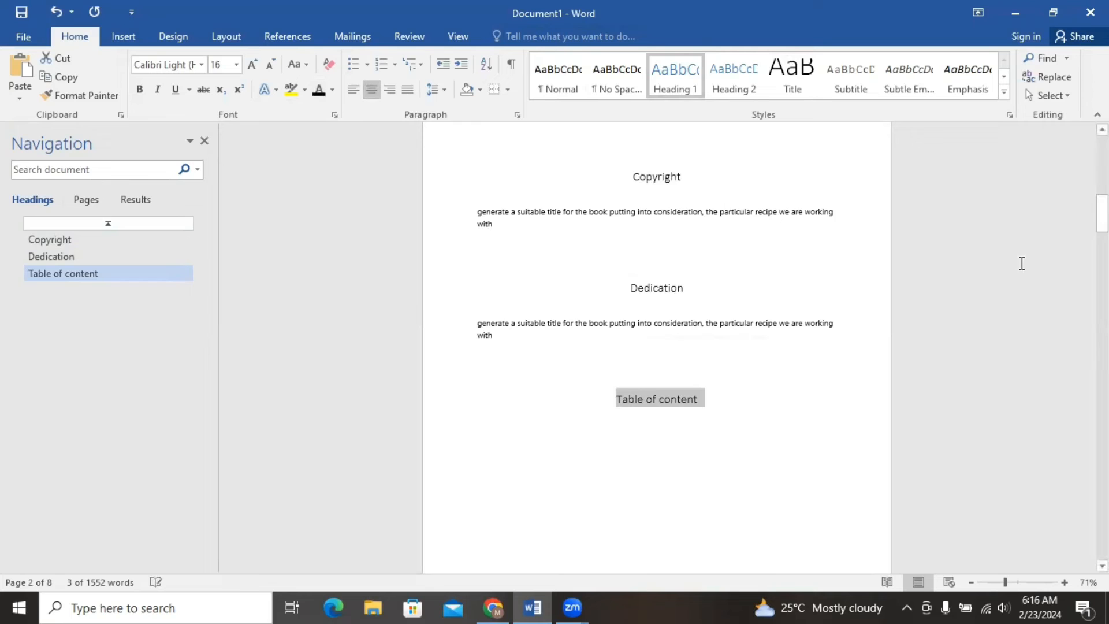
Apply the Heading 1 style to "Introduction" and center it.
left_click_drag(1102, 212, 1102, 264)
left_click_drag(476, 233, 589, 234)
left_click(685, 91)
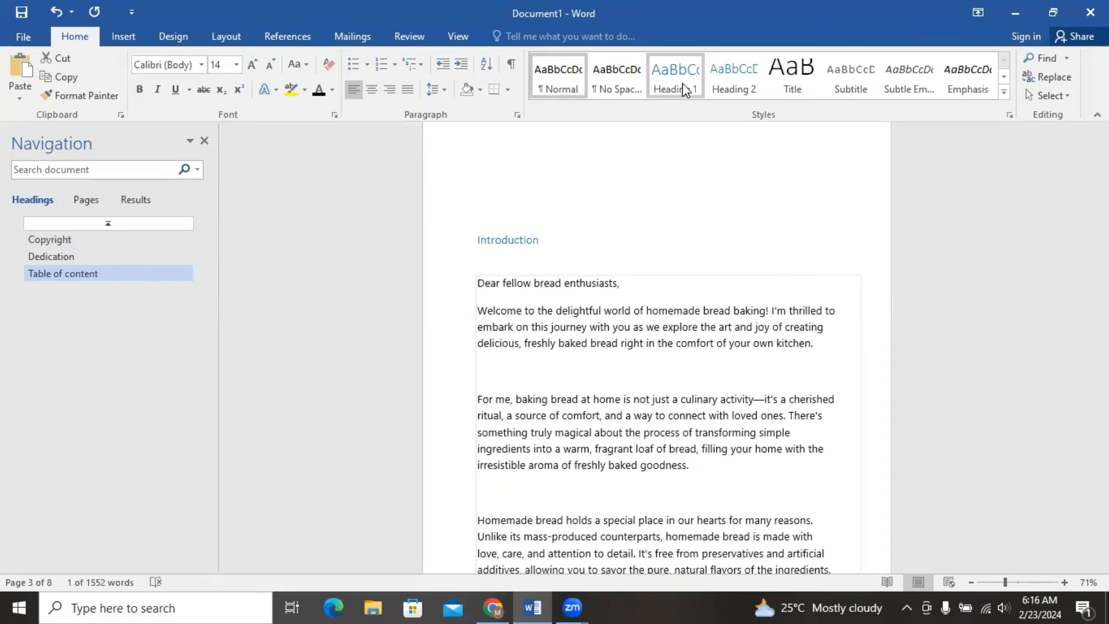
left_click(372, 89)
Apply Heading 1 to "Chapter one" and Heading 2 to "Getting Started".
left_click_drag(1102, 264, 1102, 369)
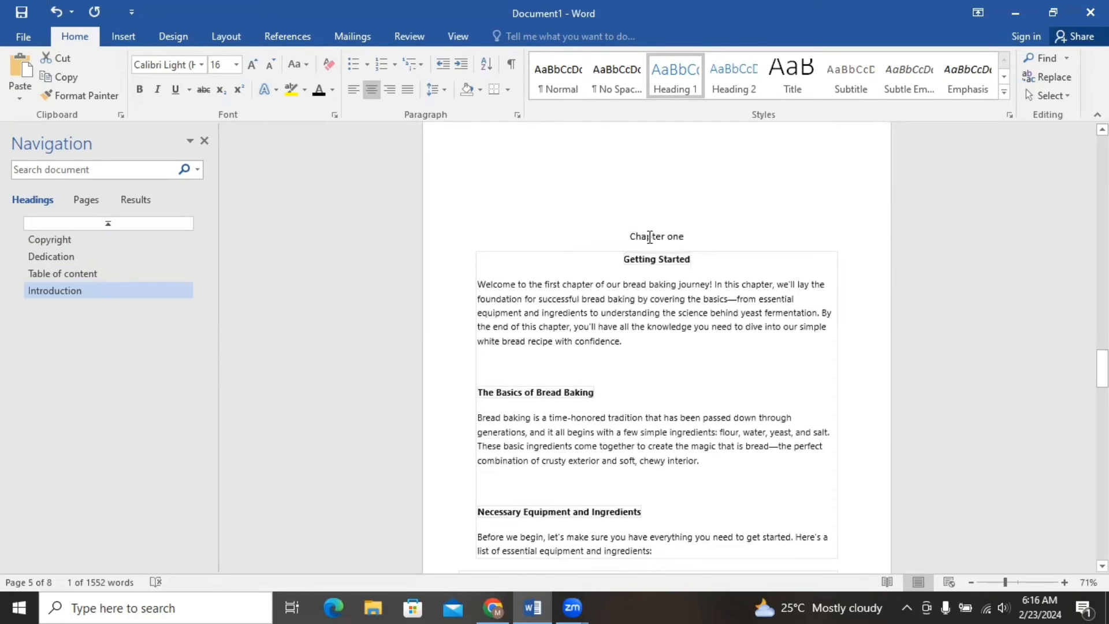
left_click_drag(632, 231, 720, 230)
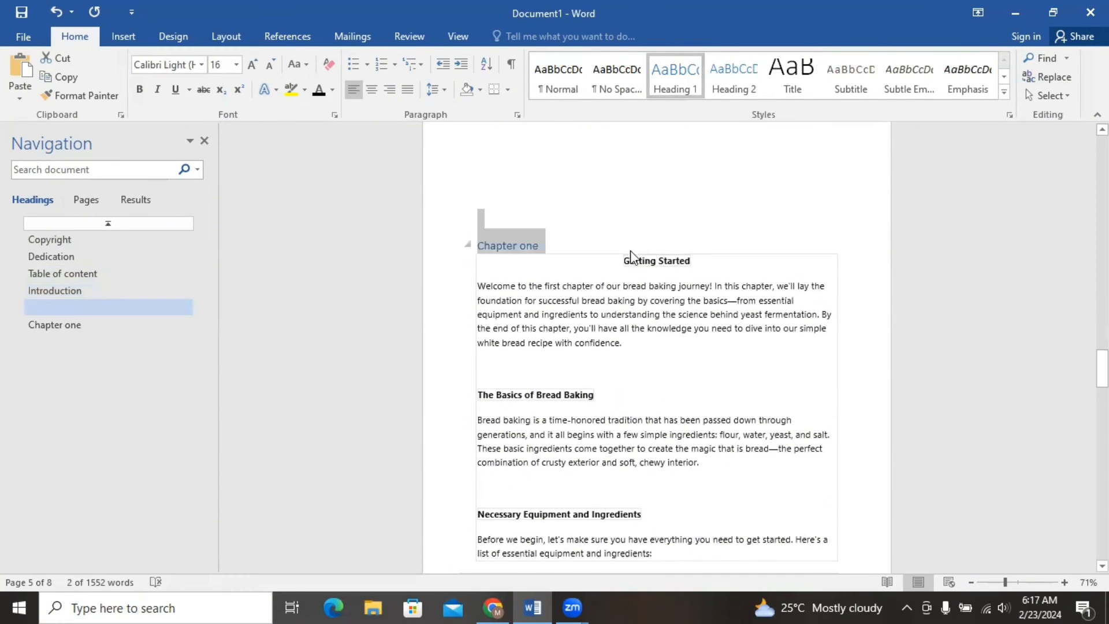
left_click_drag(619, 260, 695, 261)
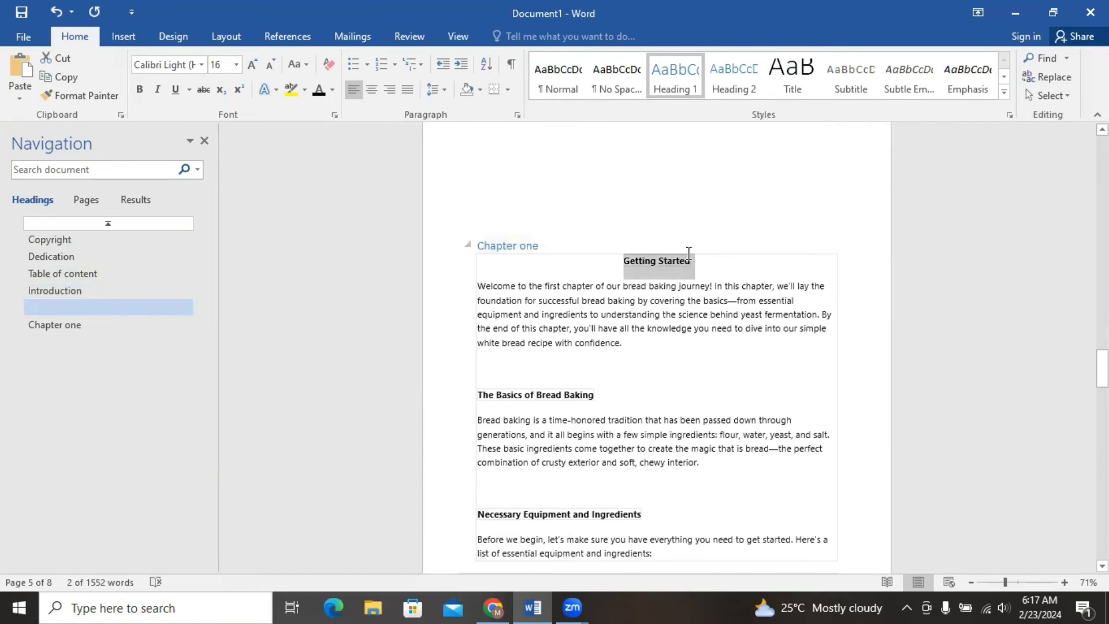
left_click(735, 82)
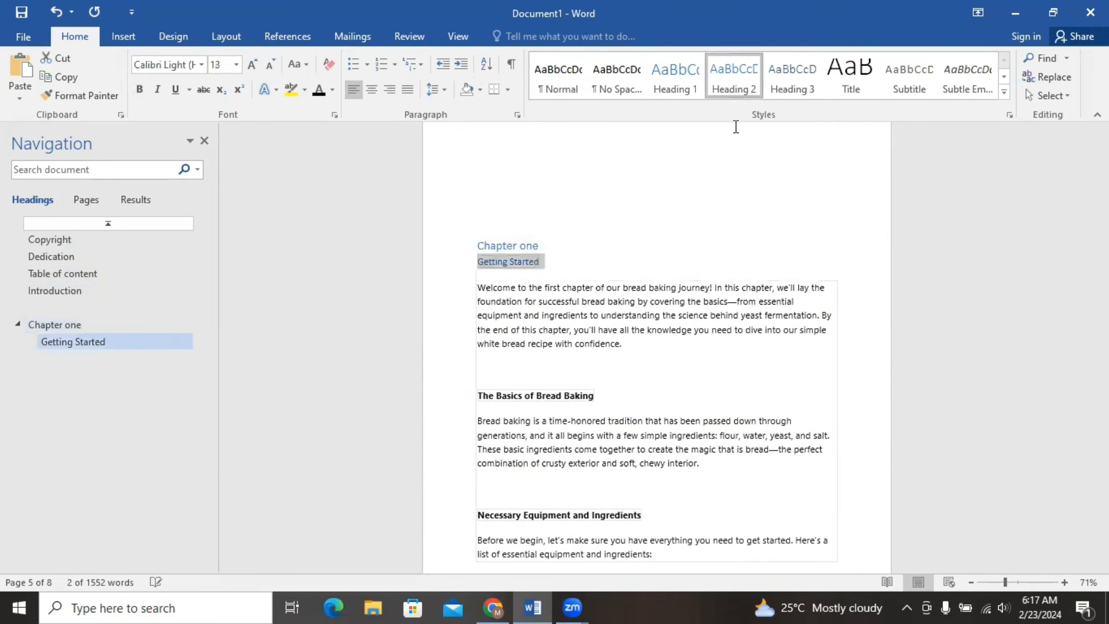
Center the "Chapter one" and "Getting Started" headings together.
left_click(586, 183)
left_click_drag(589, 231, 479, 231)
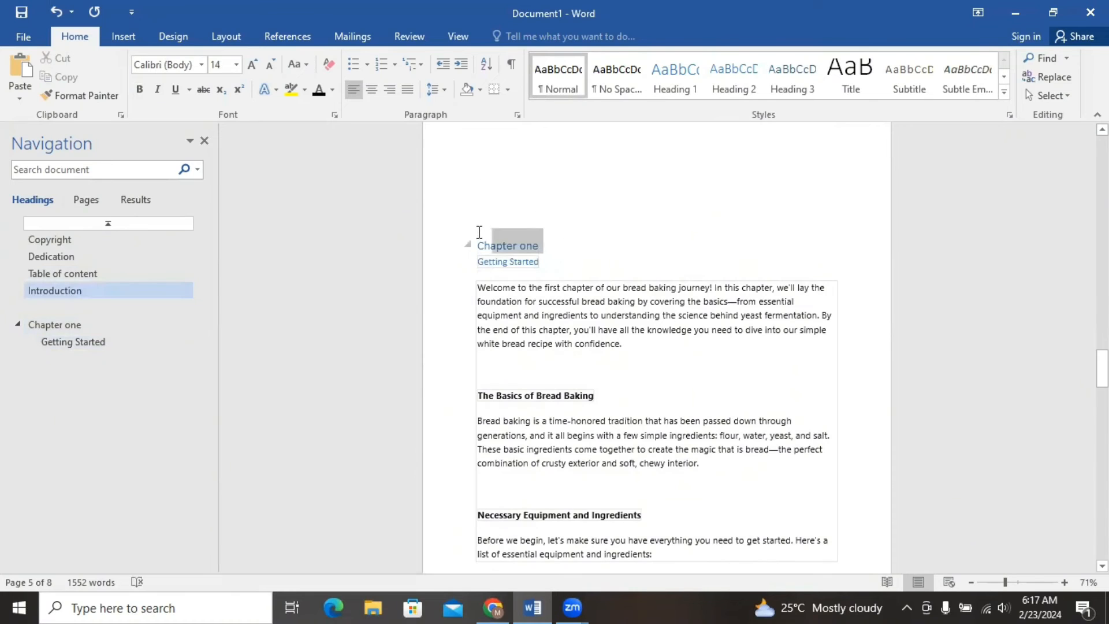
double_click(488, 261)
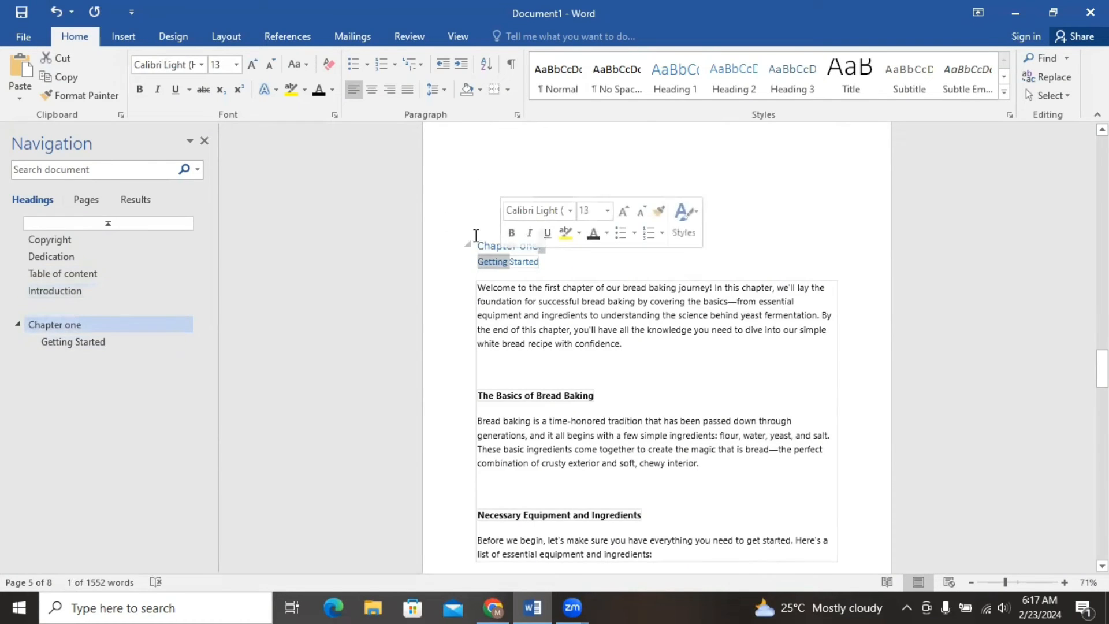
left_click_drag(476, 239, 552, 257)
left_click(374, 90)
left_click(752, 223)
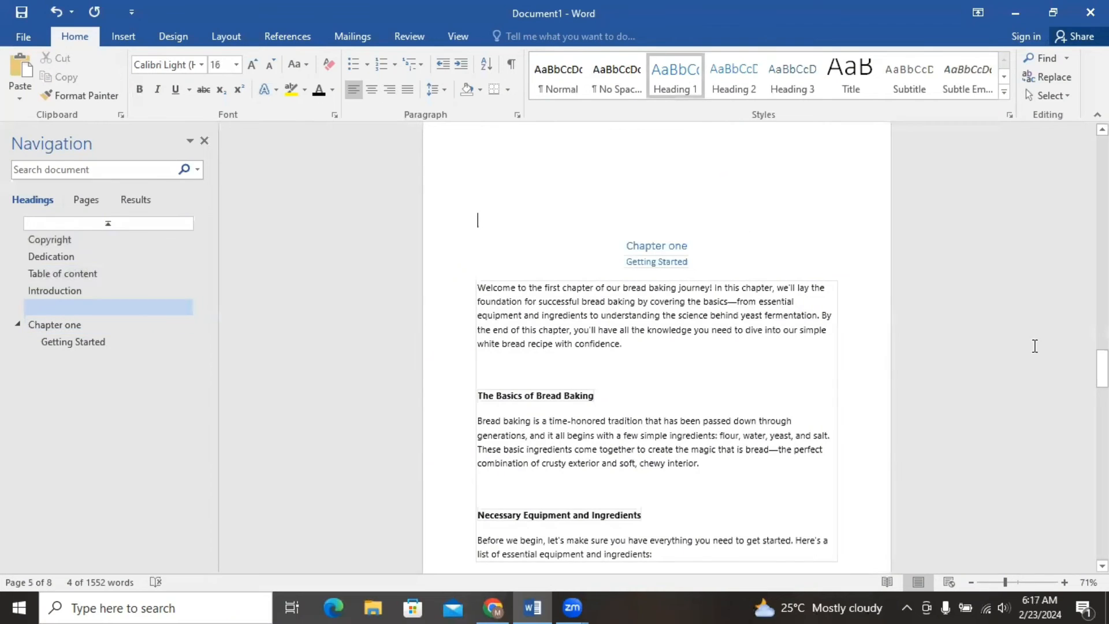
Apply the Heading 2 style to "The Basics of Bread Baking" and "Necessary Equipment and Ingredients".
mouse_move(1102, 368)
left_mouse_down()
mouse_move(1103, 393)
mouse_move(1102, 364)
mouse_move(1102, 379)
left_mouse_up()
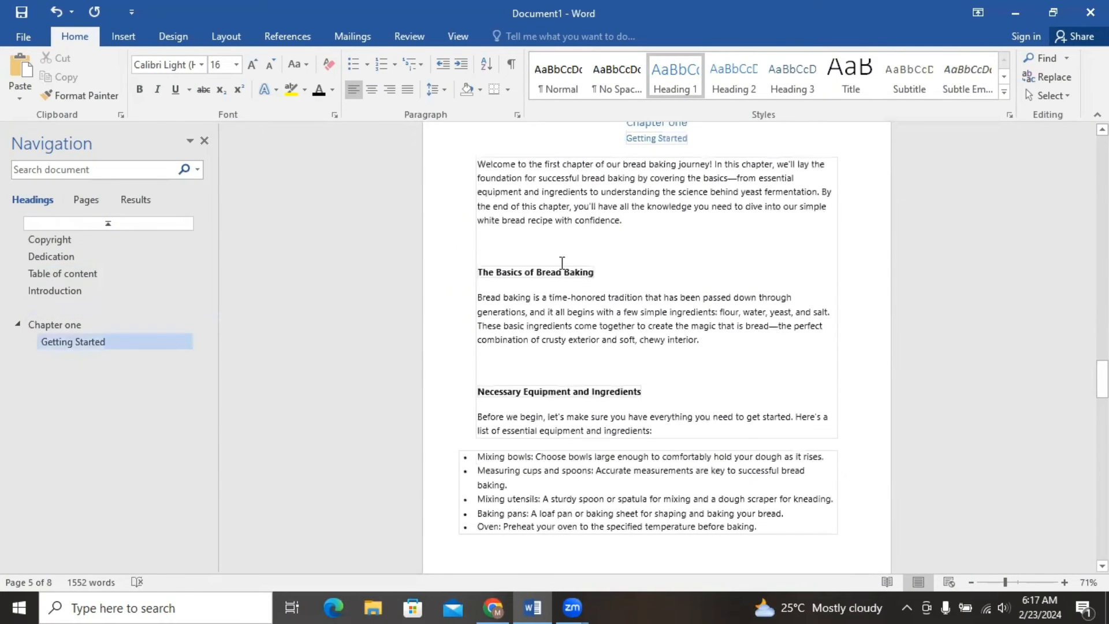
left_click_drag(469, 268, 593, 276)
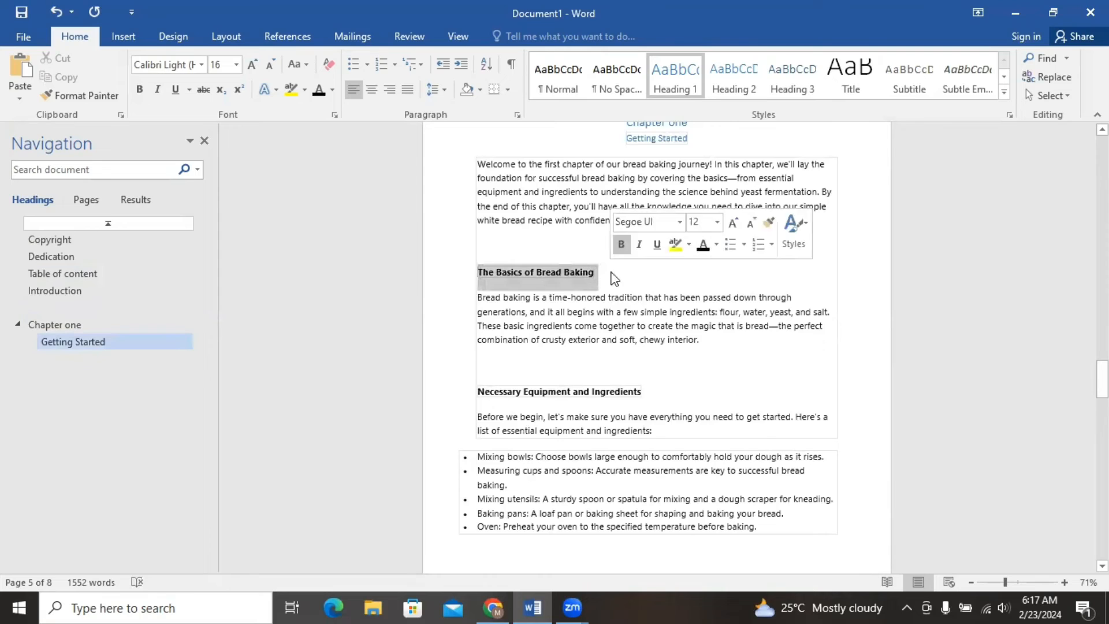
left_click(747, 80)
left_click_drag(477, 399, 675, 384)
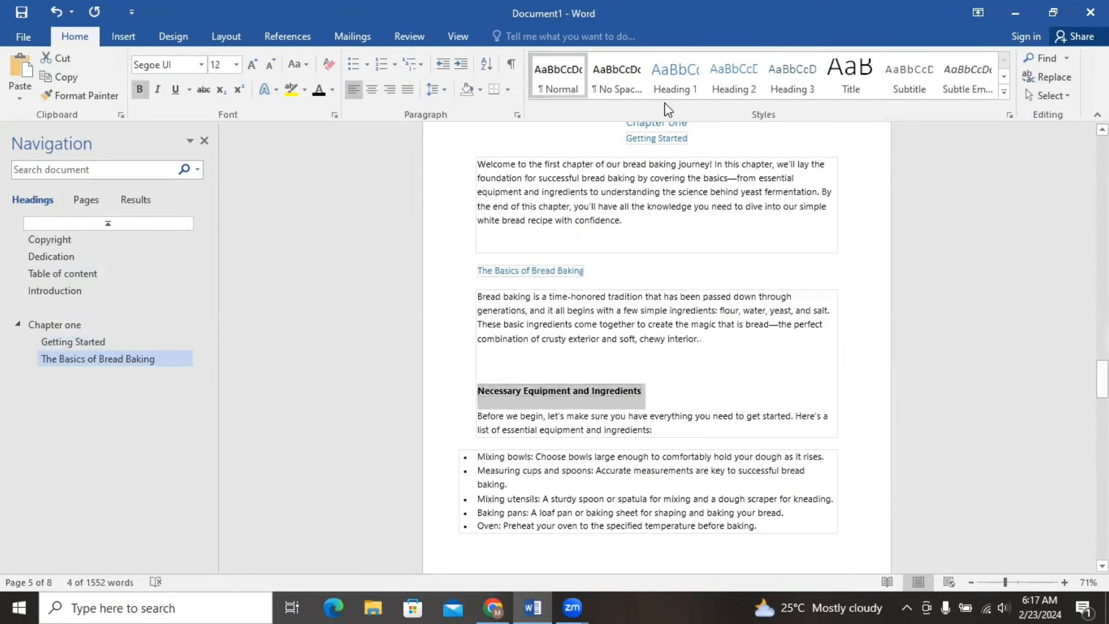
left_click(752, 93)
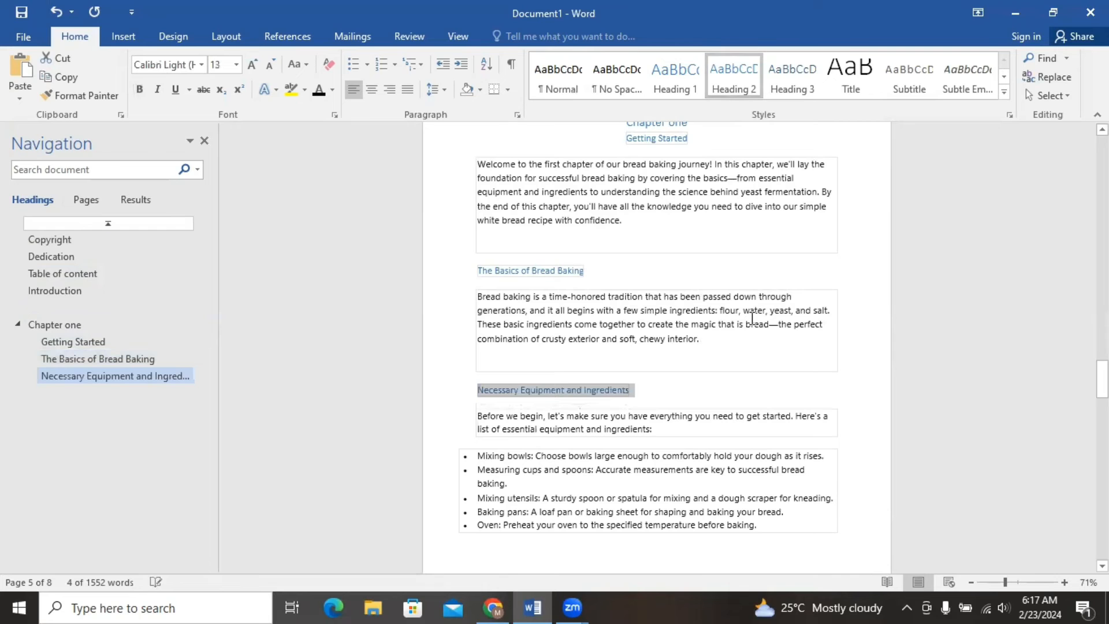
left_click(768, 335)
Apply the Heading 2 style to "Understanding Yeast and How it Works" and "Our Simple White Bread Recipe".
left_click_drag(1102, 378, 1102, 420)
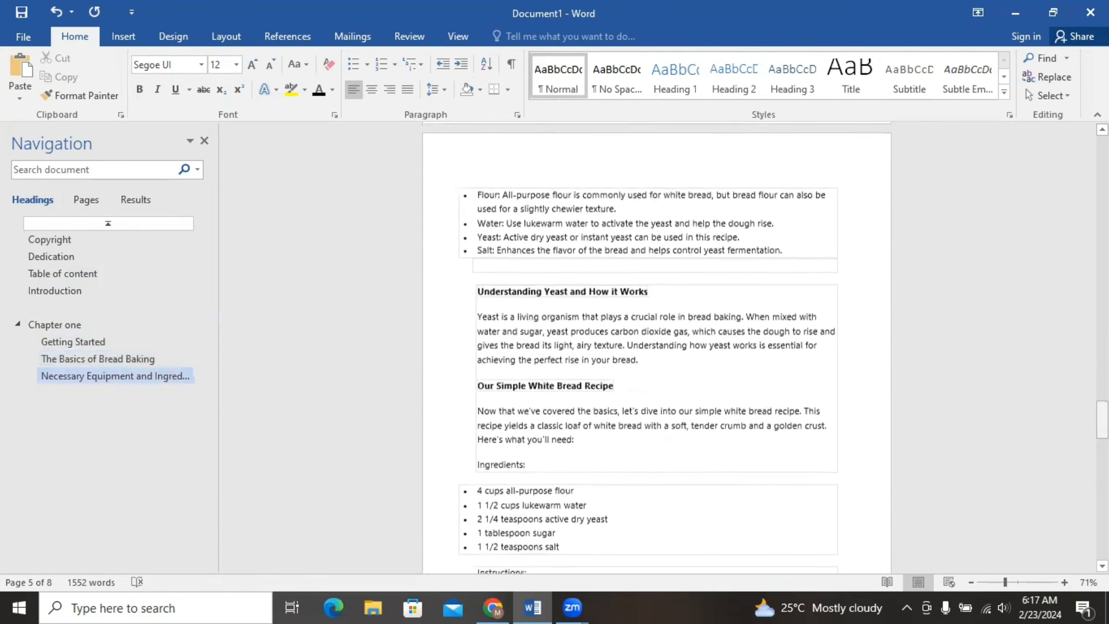
left_click_drag(469, 289, 659, 291)
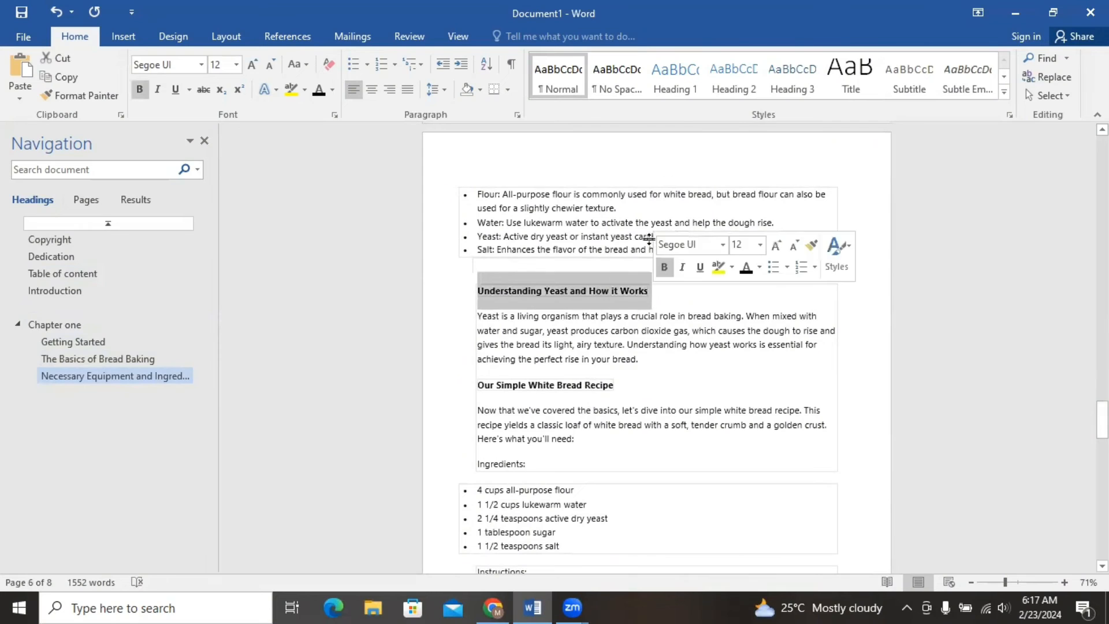
left_click(726, 84)
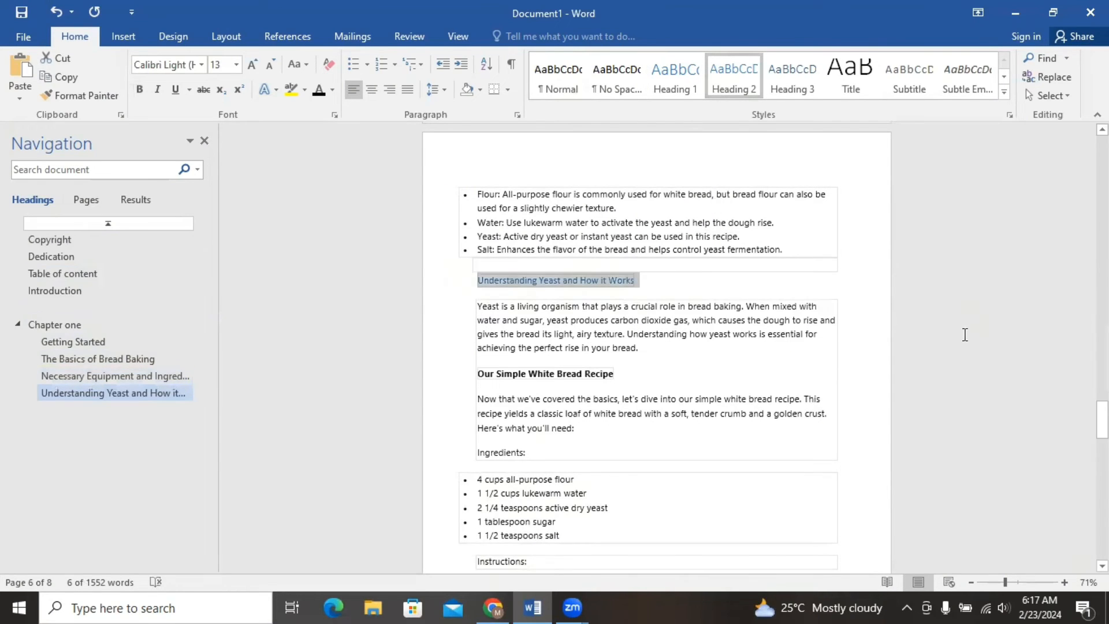
left_click(833, 252)
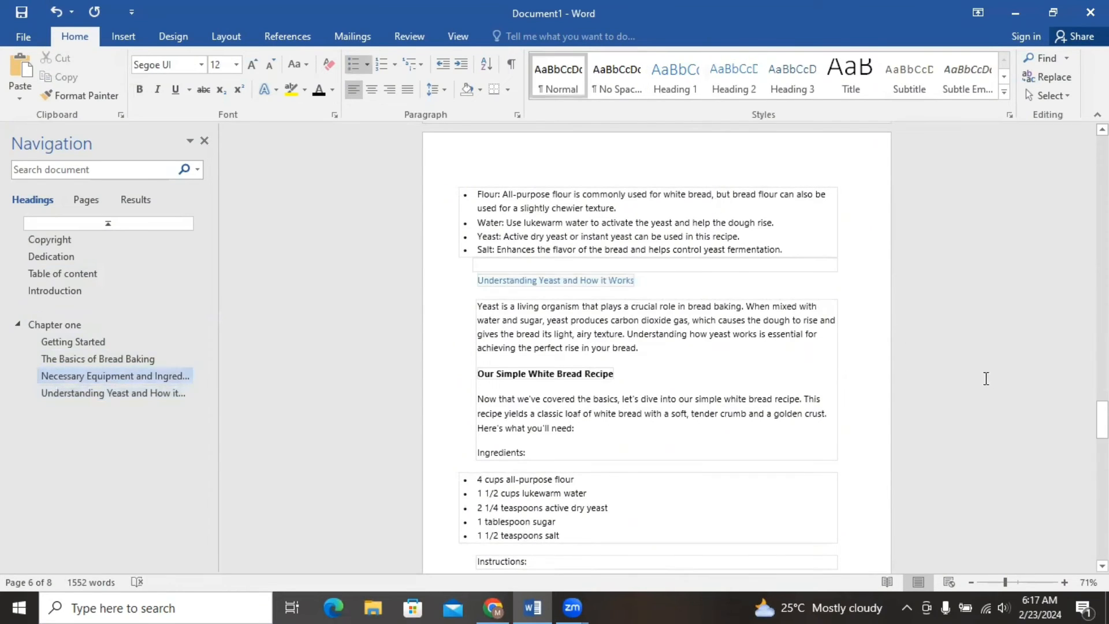
scroll(574, 257, "down", 3)
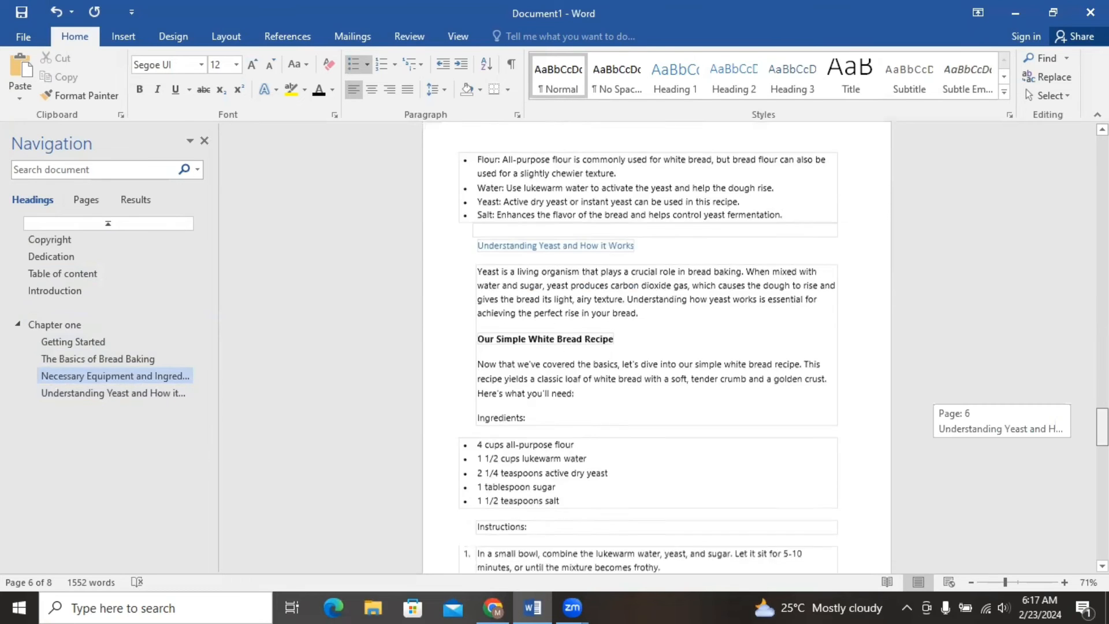
left_click_drag(471, 249, 645, 252)
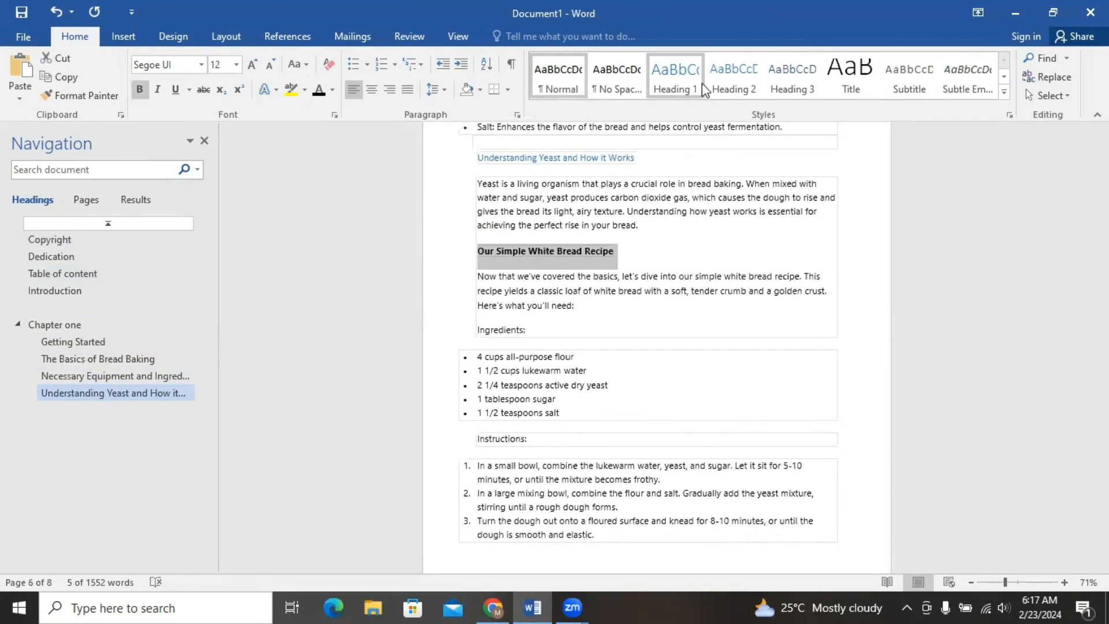
left_click(728, 78)
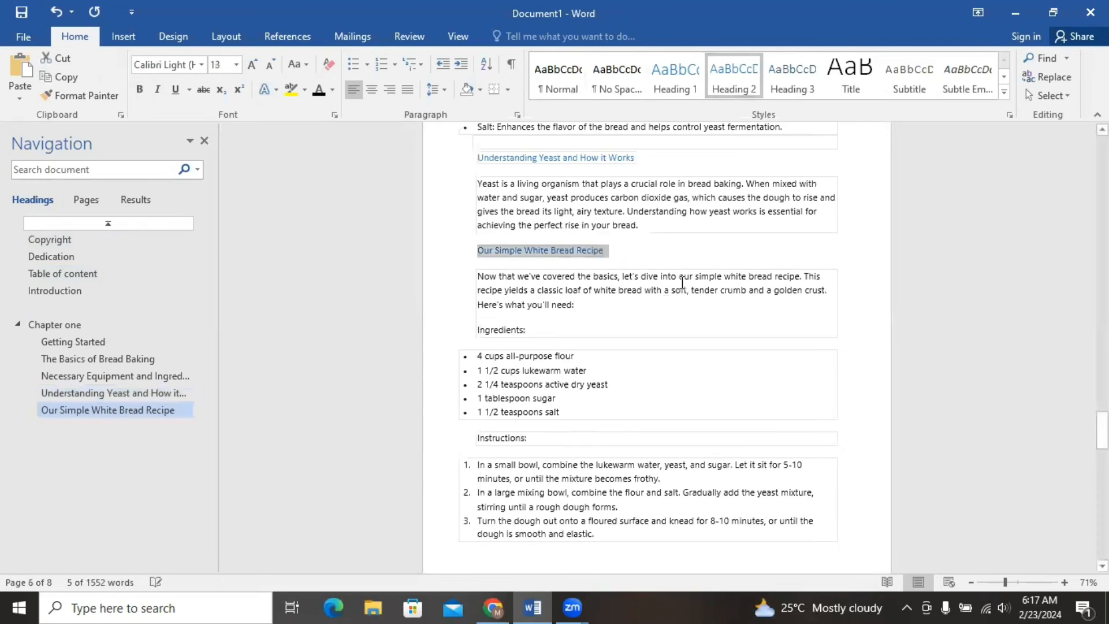
left_click(764, 258)
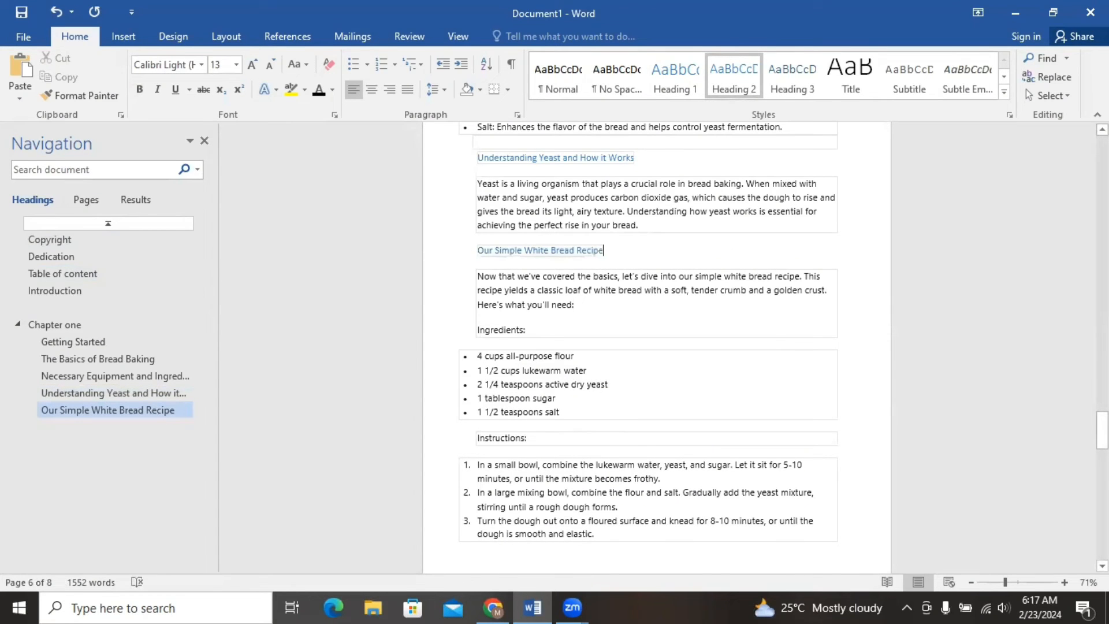
left_click_drag(1102, 430, 1102, 441)
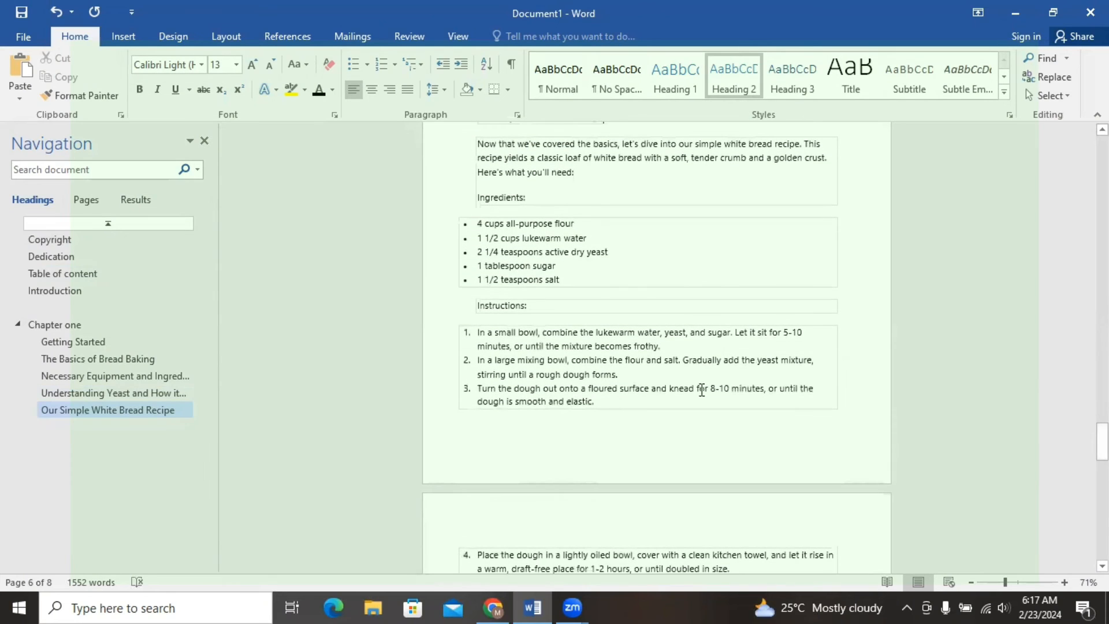
Format "Chapter two" as a centered Heading 1 and "Let's Bake Some Bread!" as a centered Heading 2.
left_click_drag(1102, 442, 1102, 484)
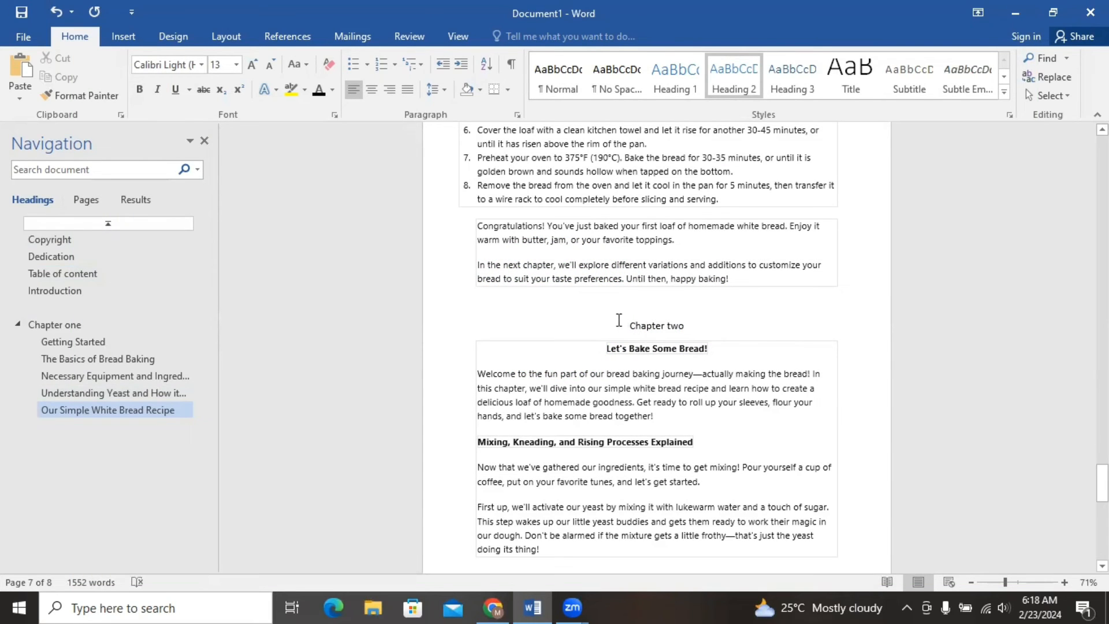
left_click_drag(619, 319, 708, 330)
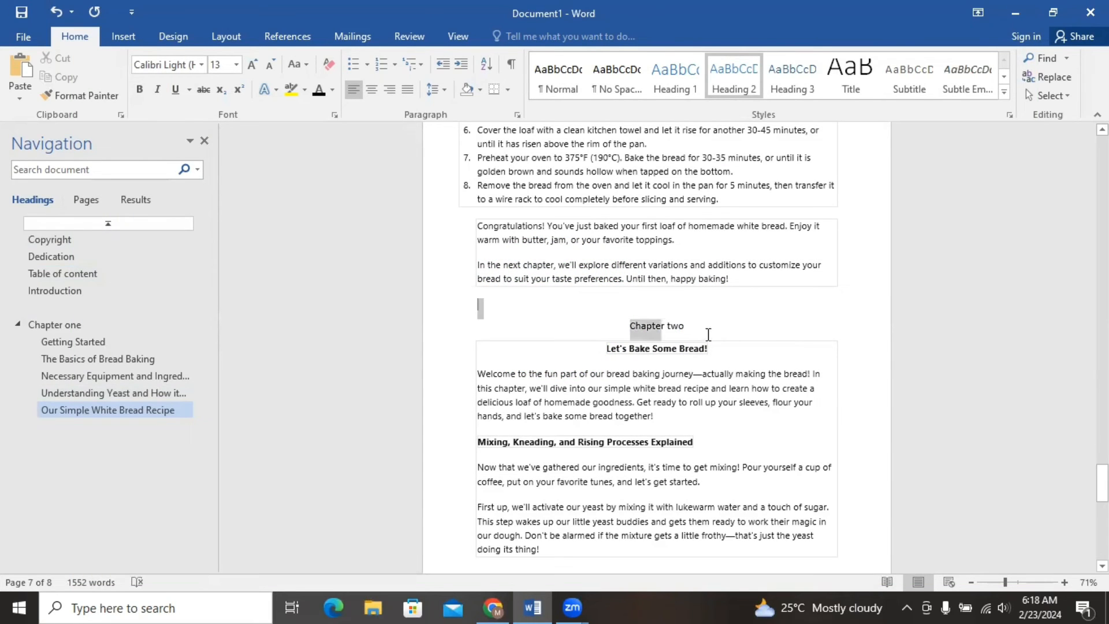
left_click(676, 86)
left_click_drag(604, 346, 736, 352)
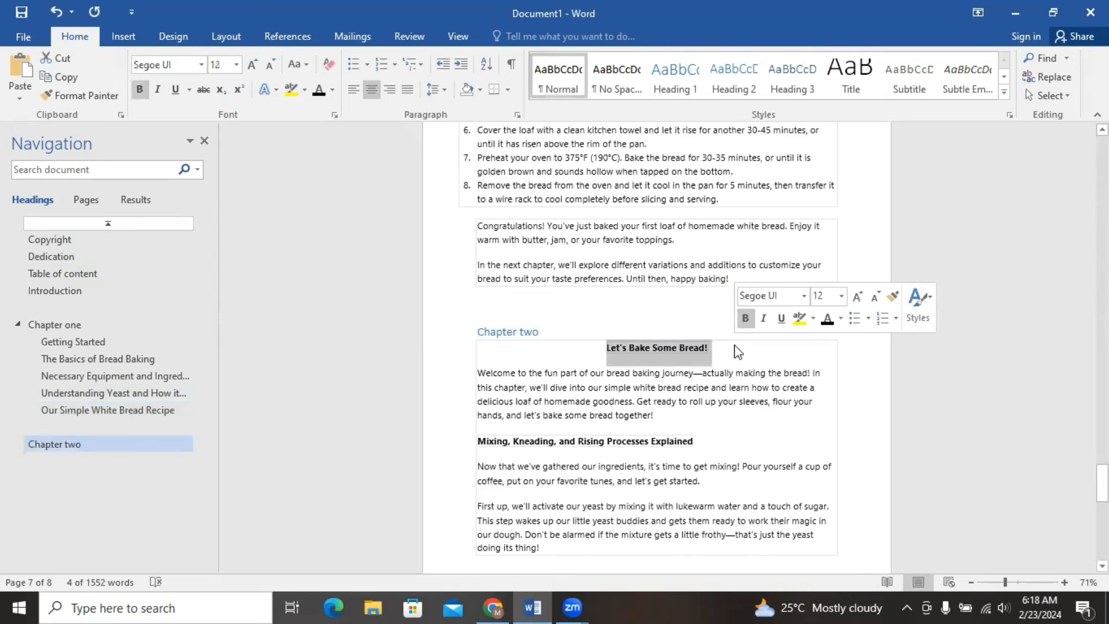
left_click(730, 87)
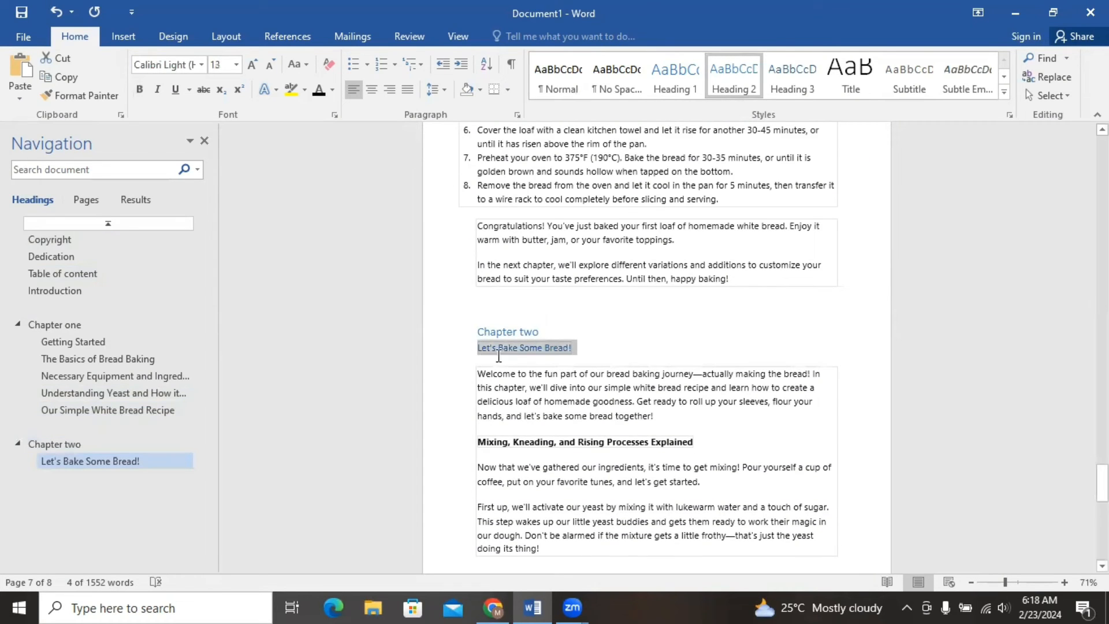
left_click_drag(471, 318, 589, 349)
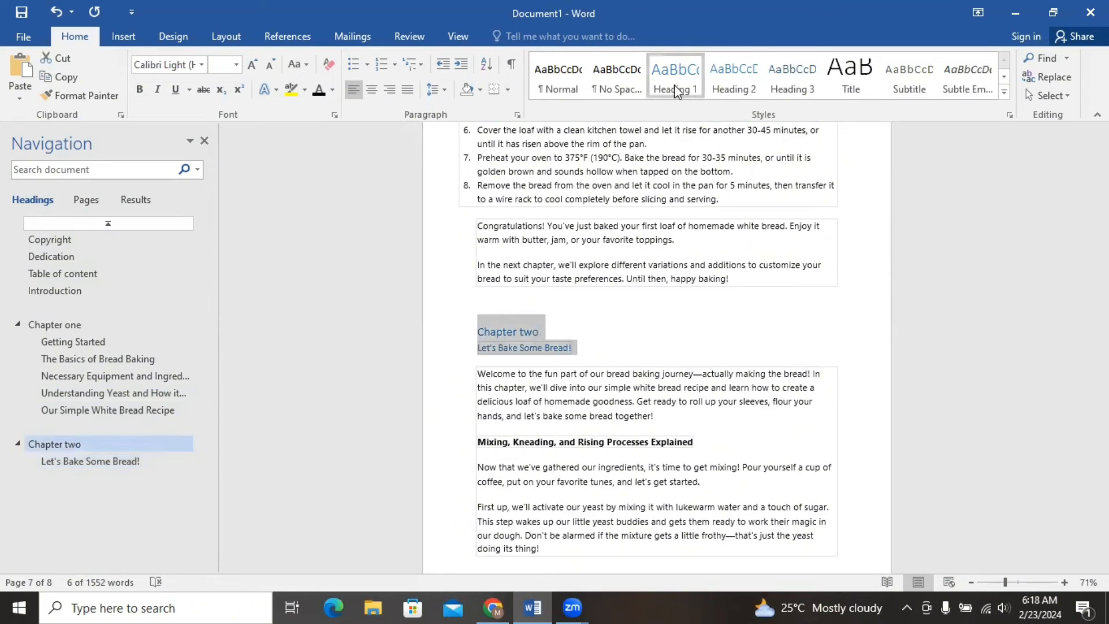
left_click(372, 90)
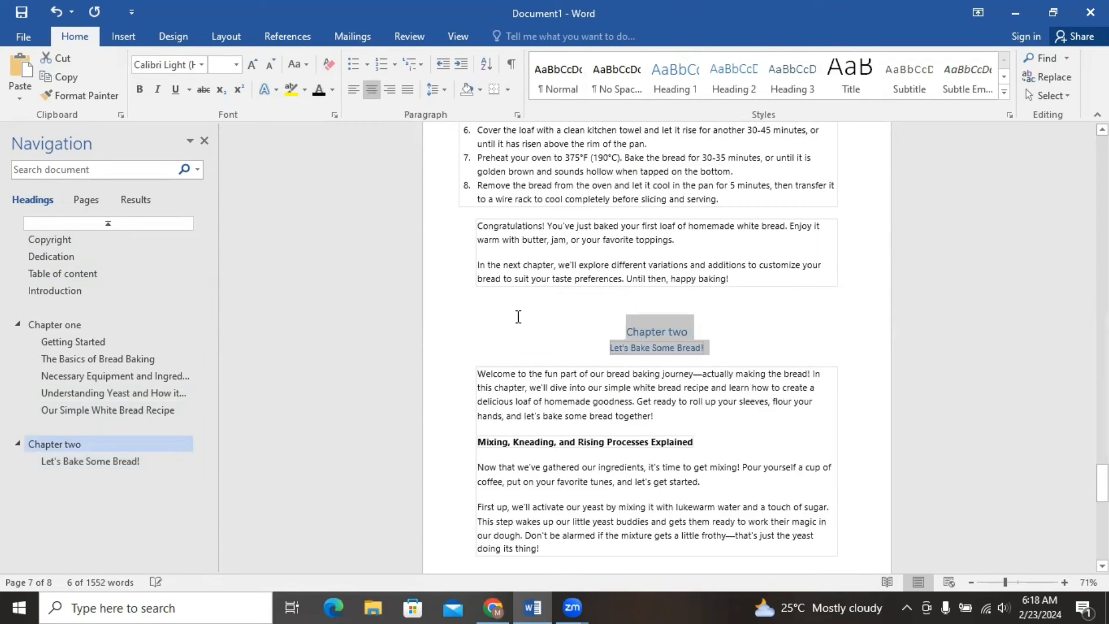
Apply the Heading 2 style to "Mixing, Kneading, and Rising Processes Explained" and chapter two's "Our Simple White Bread Recipe".
left_click_drag(472, 440, 696, 446)
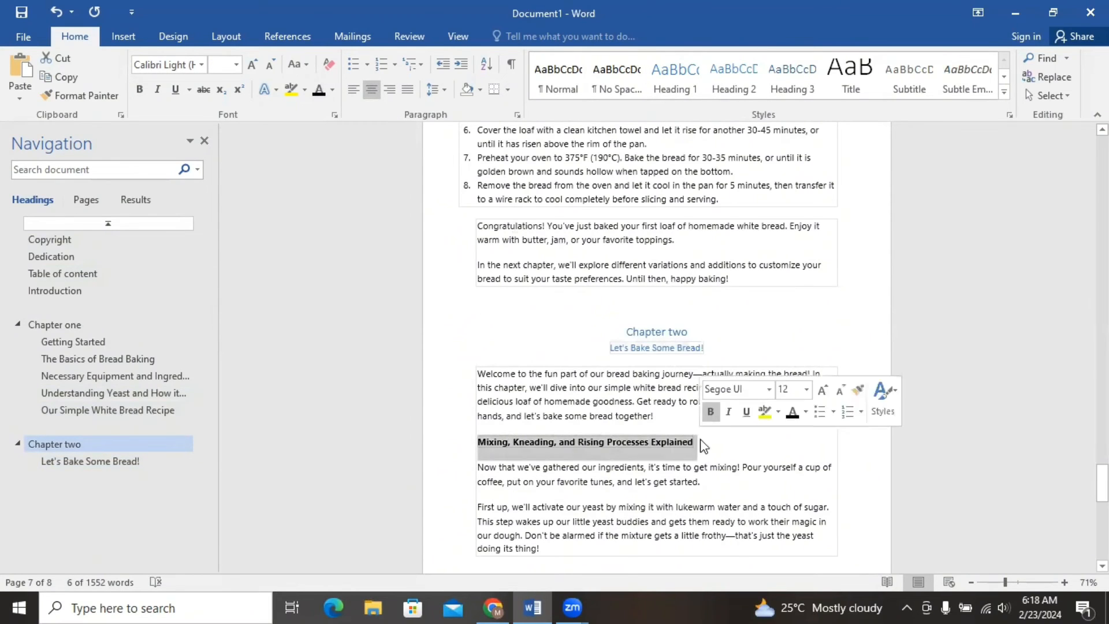
left_click(736, 75)
left_click_drag(1102, 482, 1102, 530)
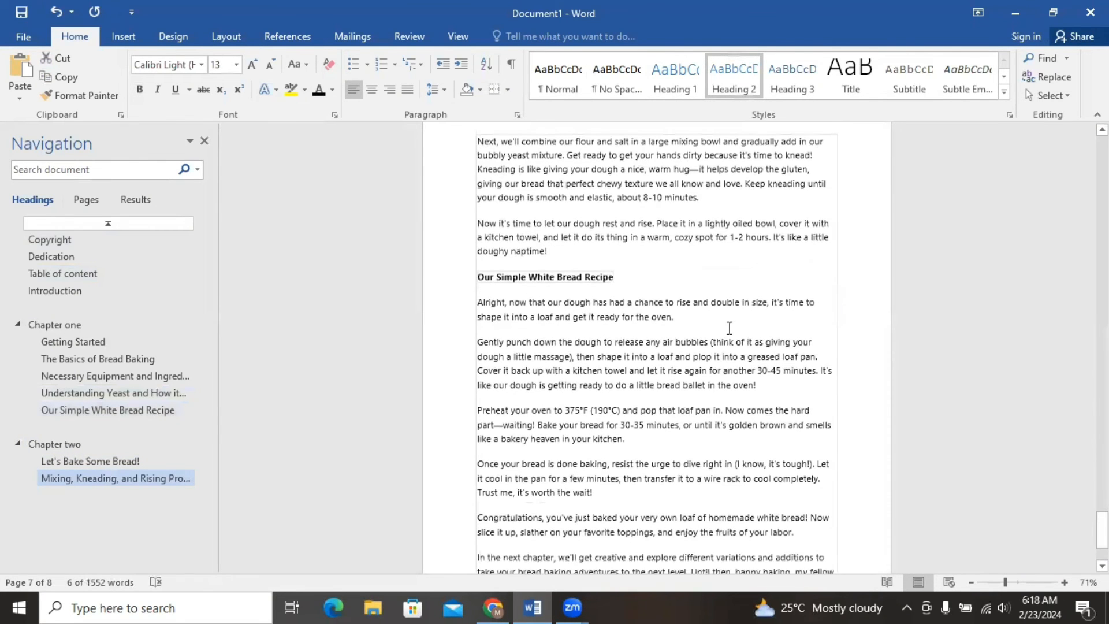
left_click_drag(473, 272, 627, 272)
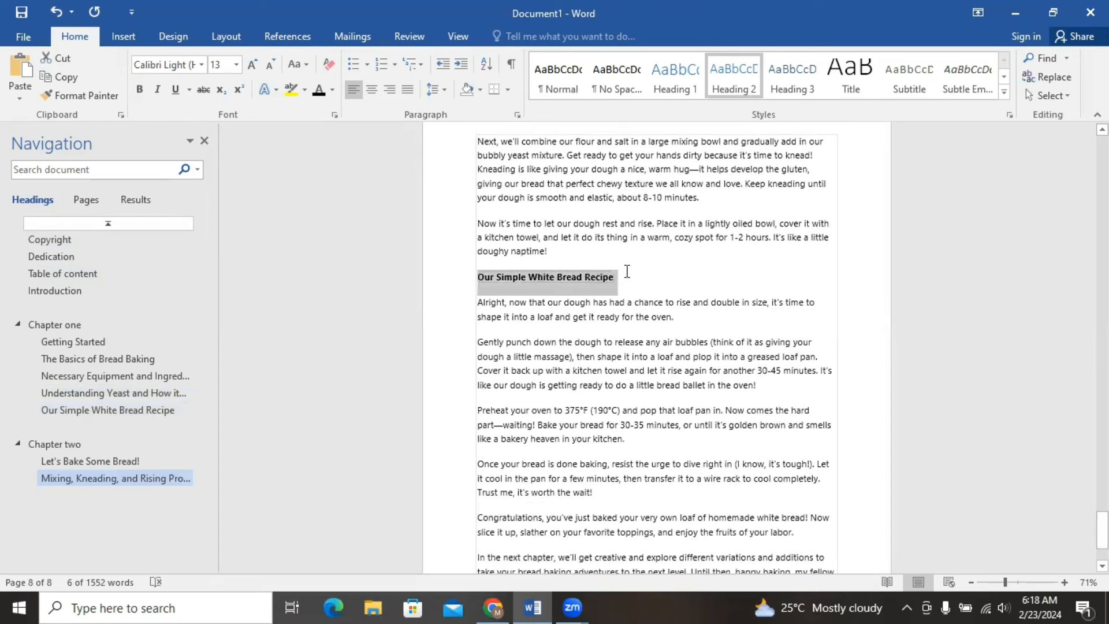
left_click(743, 82)
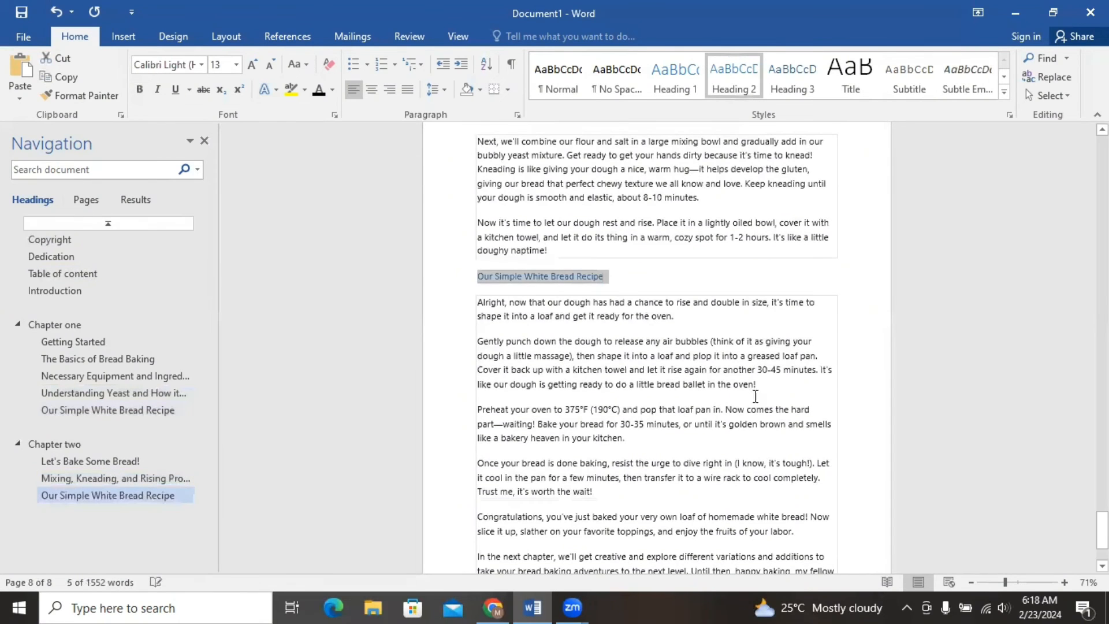
Make the "Copyright", "Dedication" and "Table of content" headings on the second page bold.
left_click_drag(1102, 530, 1103, 164)
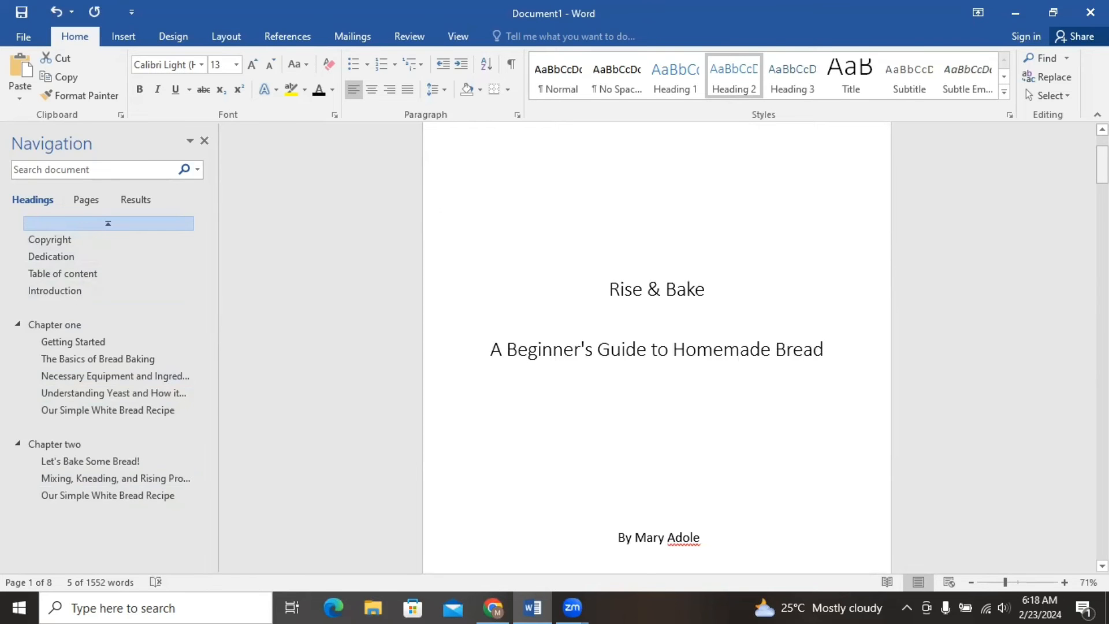
left_click_drag(1103, 165, 1102, 214)
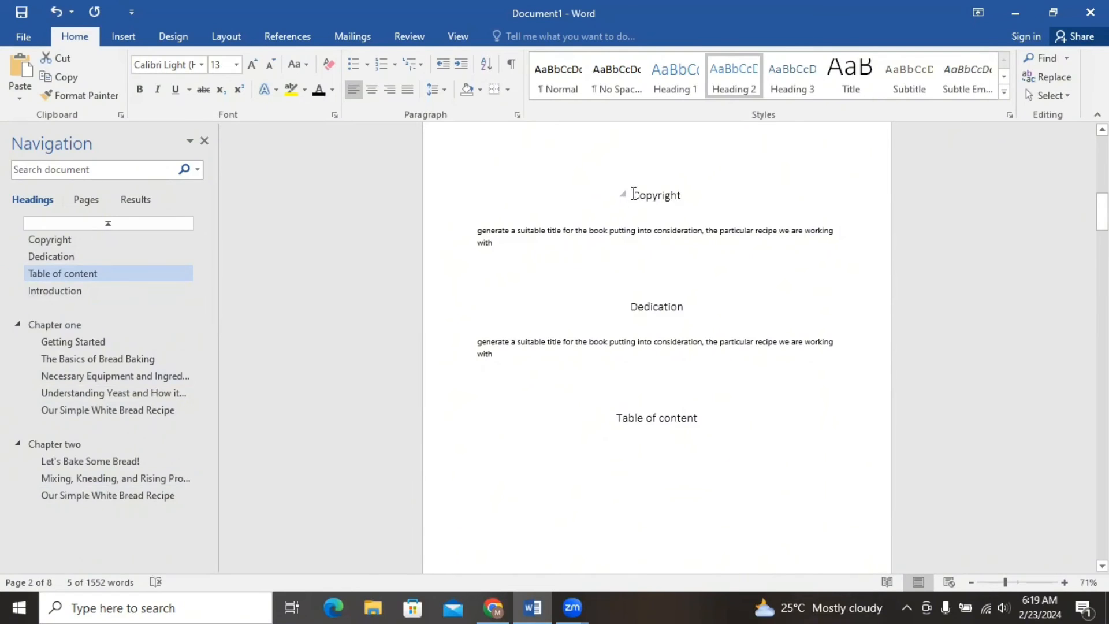
left_click_drag(634, 196, 703, 200)
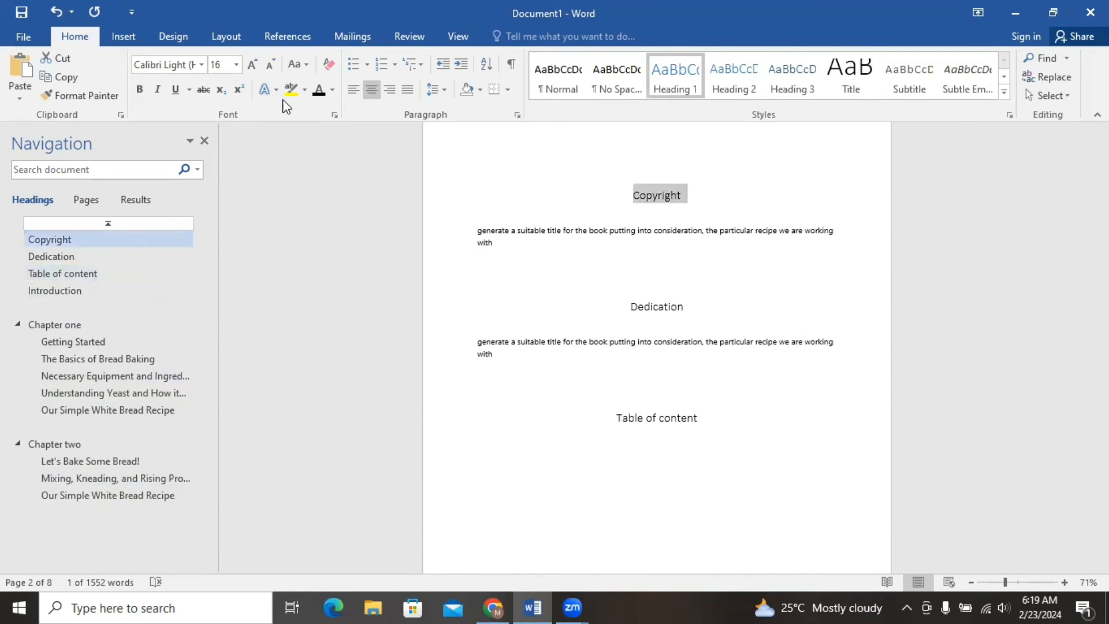
left_click(140, 91)
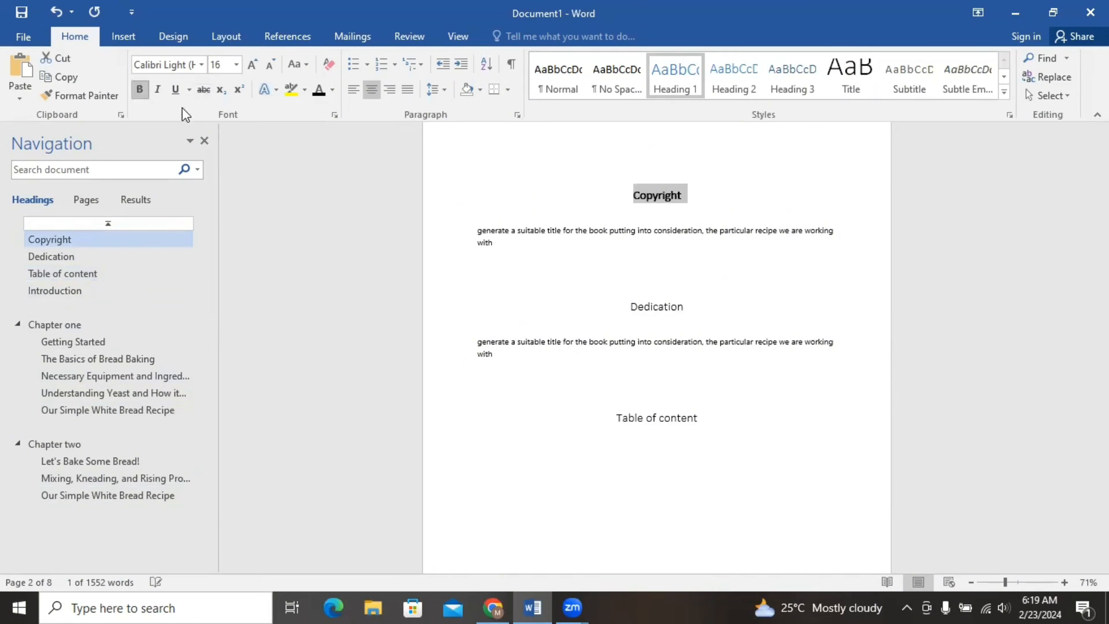
left_click(236, 65)
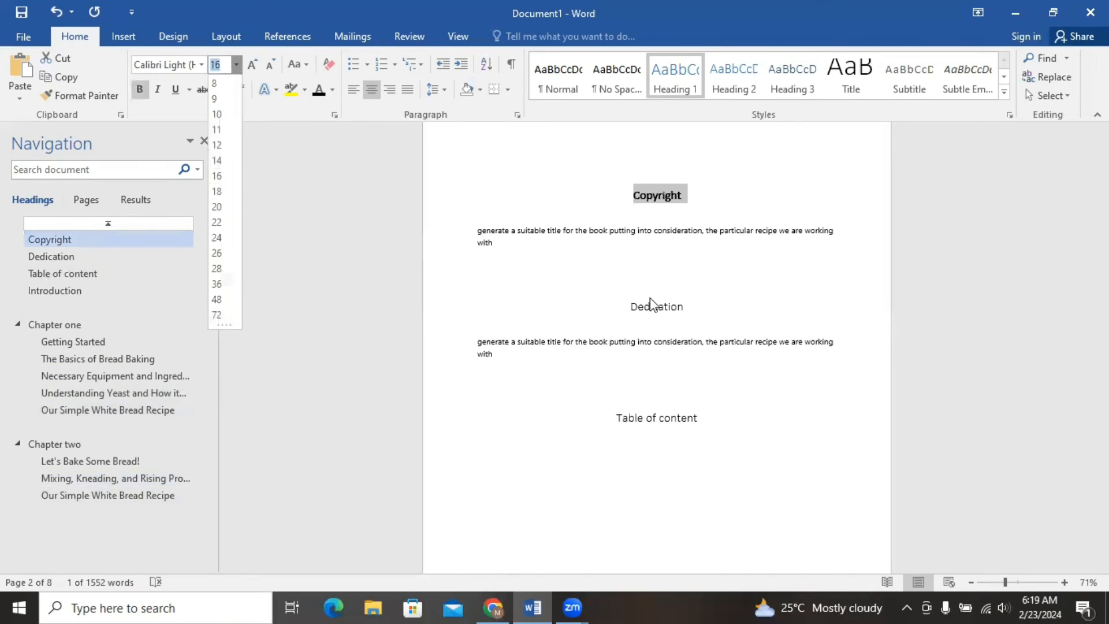
left_click(632, 309)
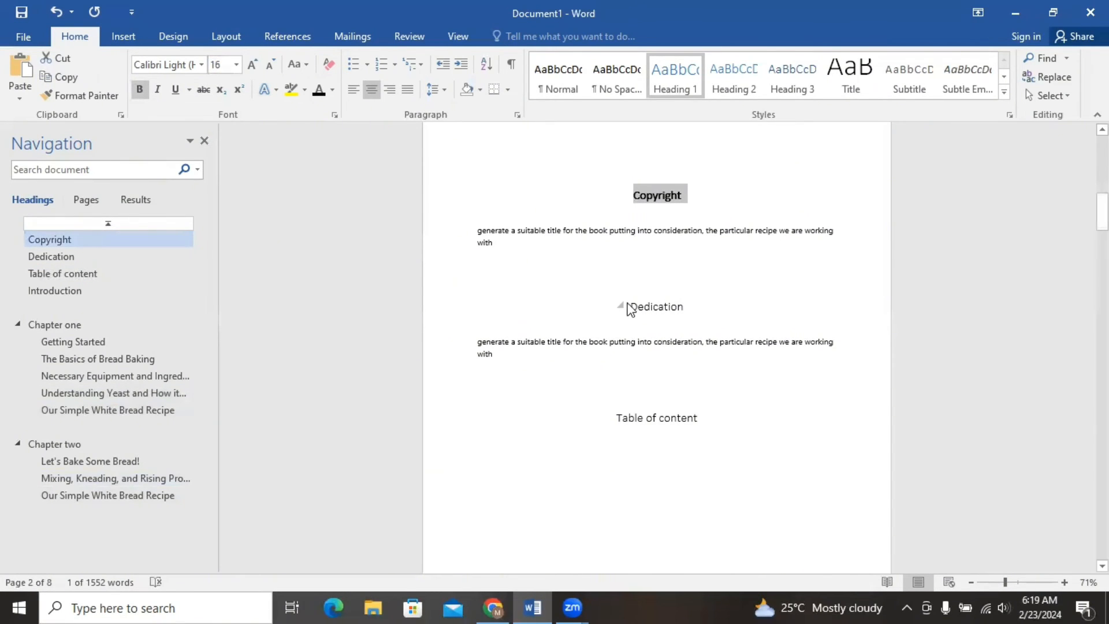
left_click_drag(632, 306, 700, 304)
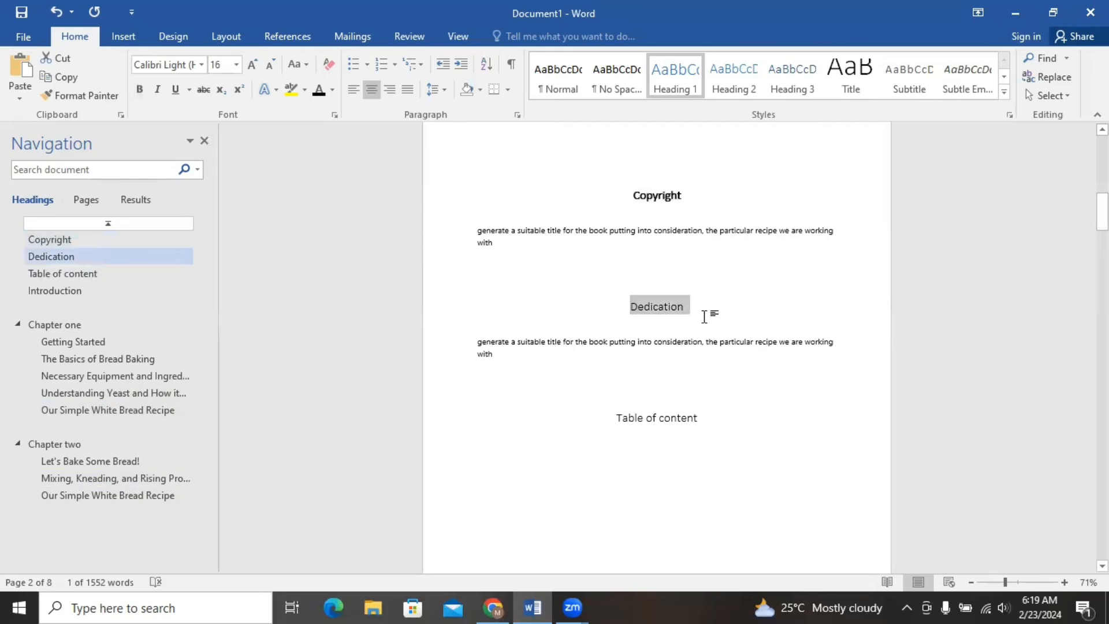
left_click(140, 90)
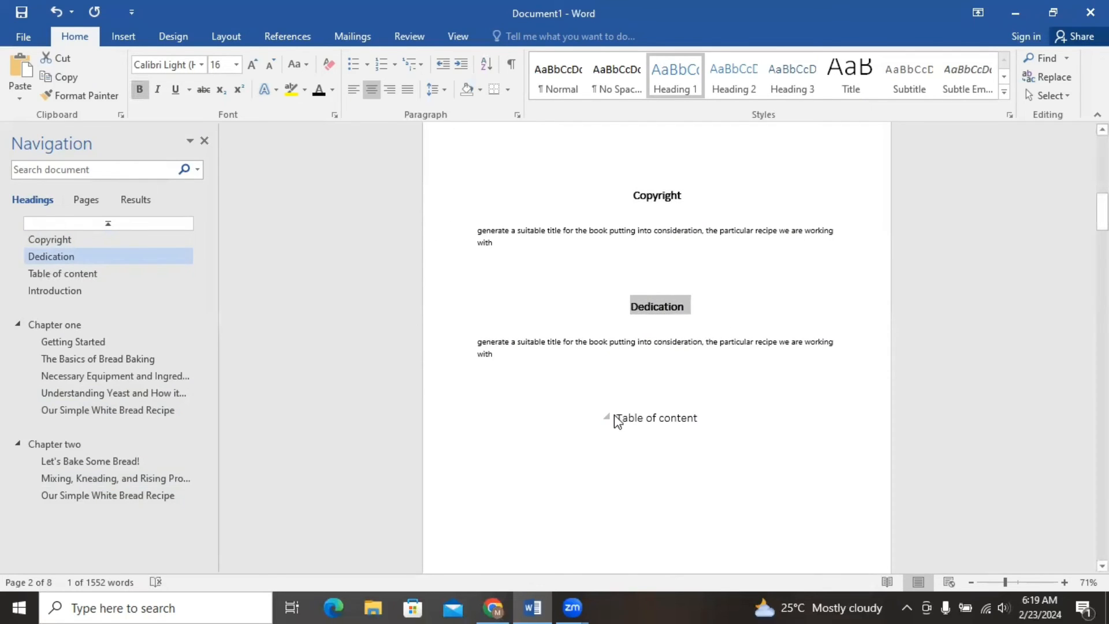
left_click_drag(619, 417, 709, 418)
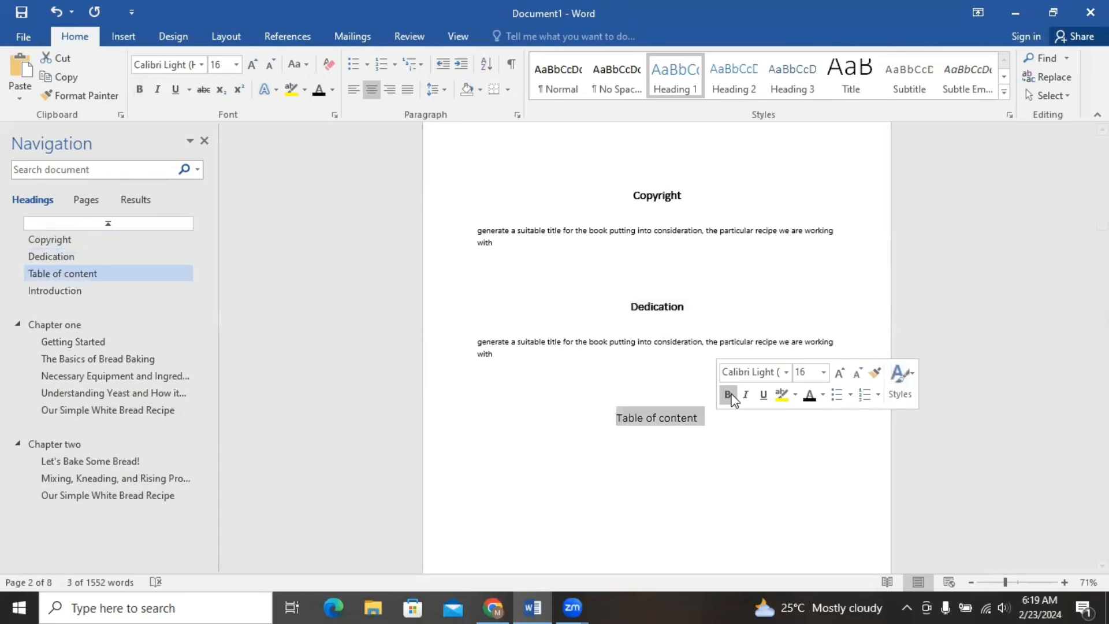
left_click(728, 394)
Insert page breaks before the "Dedication" and "Table of content" headings so each starts on its own page.
left_click(625, 305)
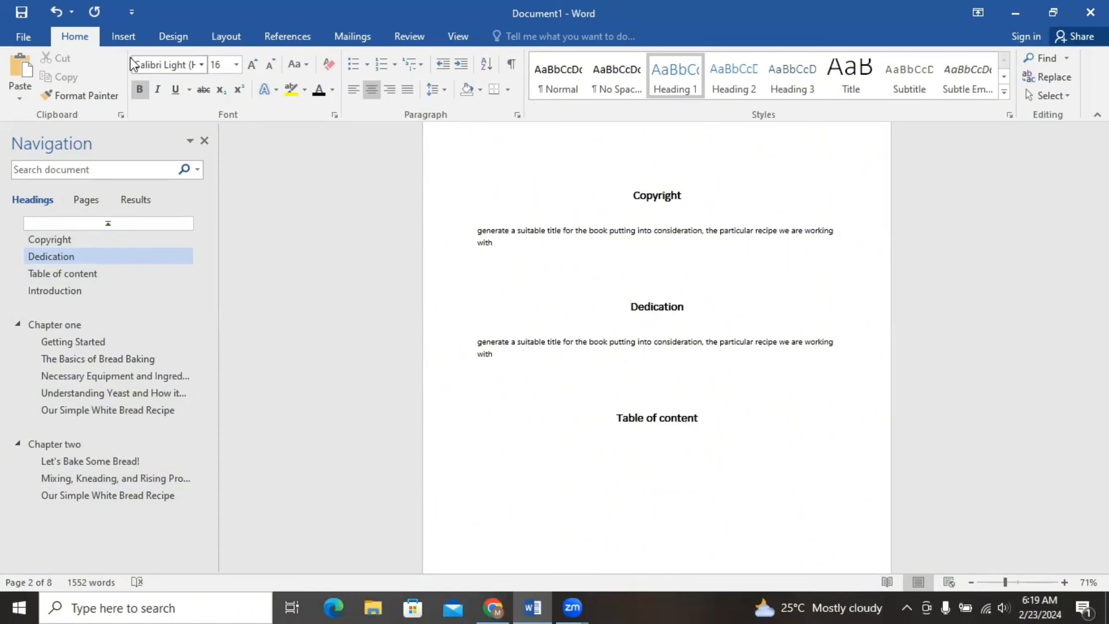
left_click(122, 37)
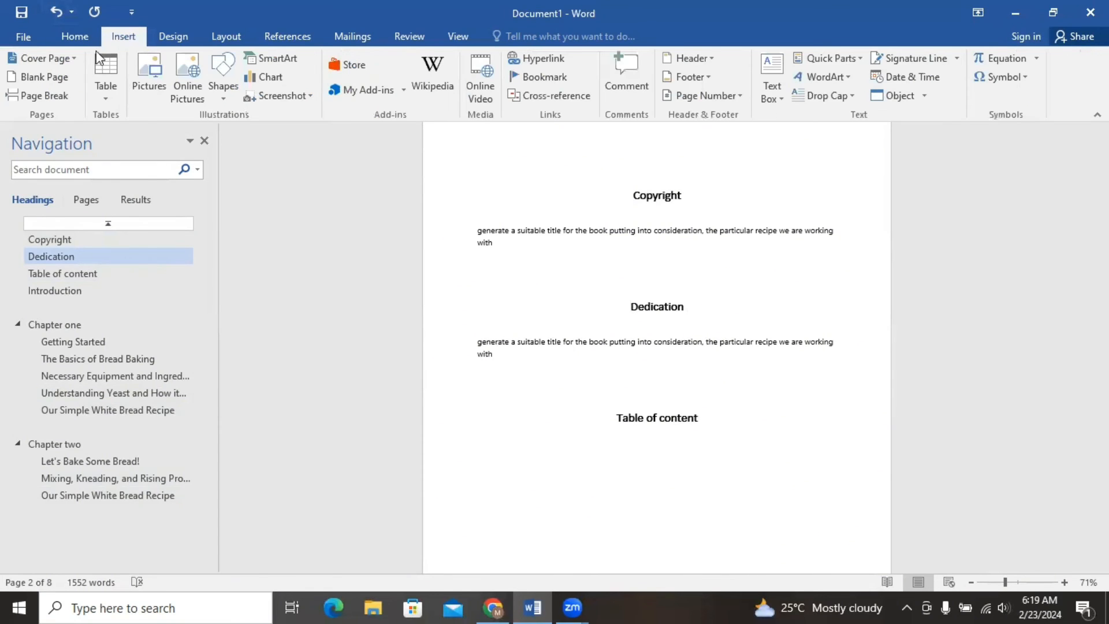
left_click(57, 104)
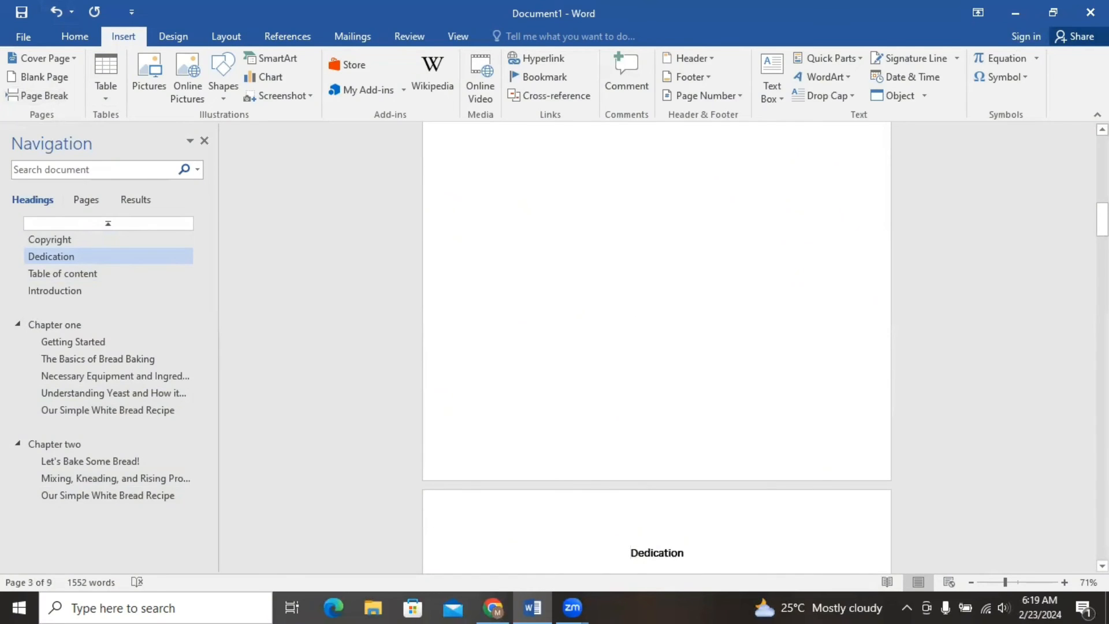
left_click_drag(1102, 223, 1102, 251)
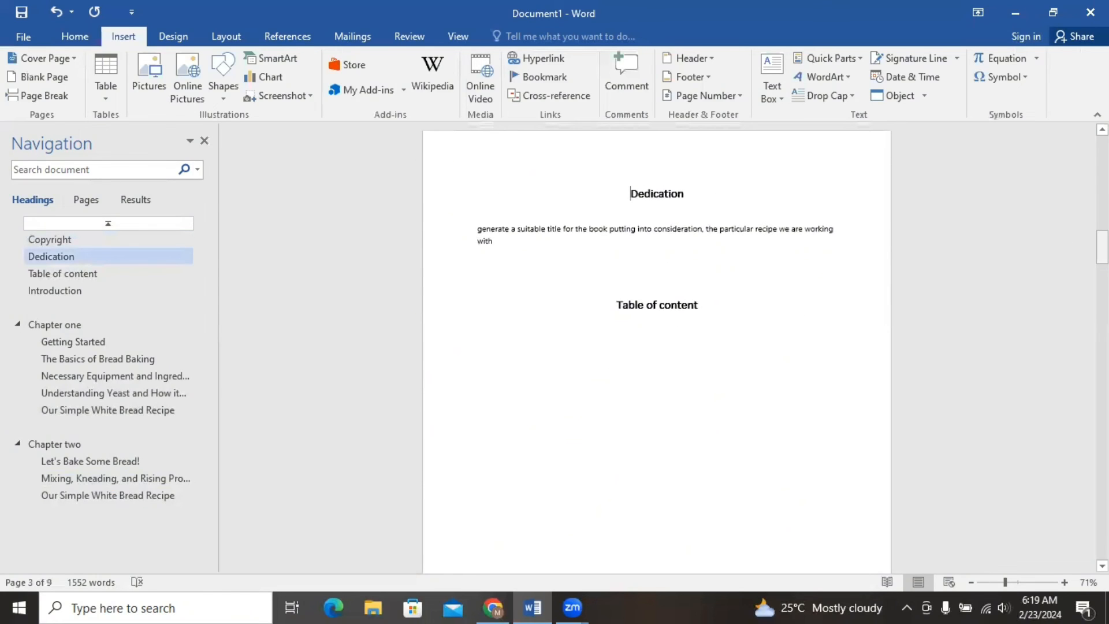
left_click(619, 305)
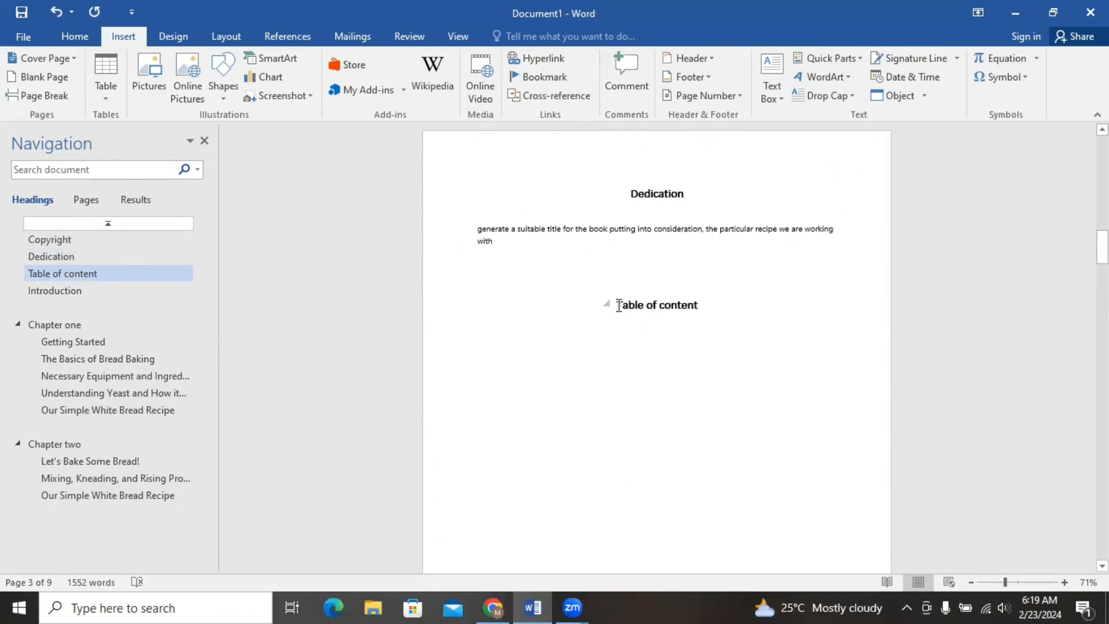
left_click(59, 101)
Insert page breaks before the "Introduction" and "Chapter two" headings.
left_click_drag(1103, 253, 1102, 292)
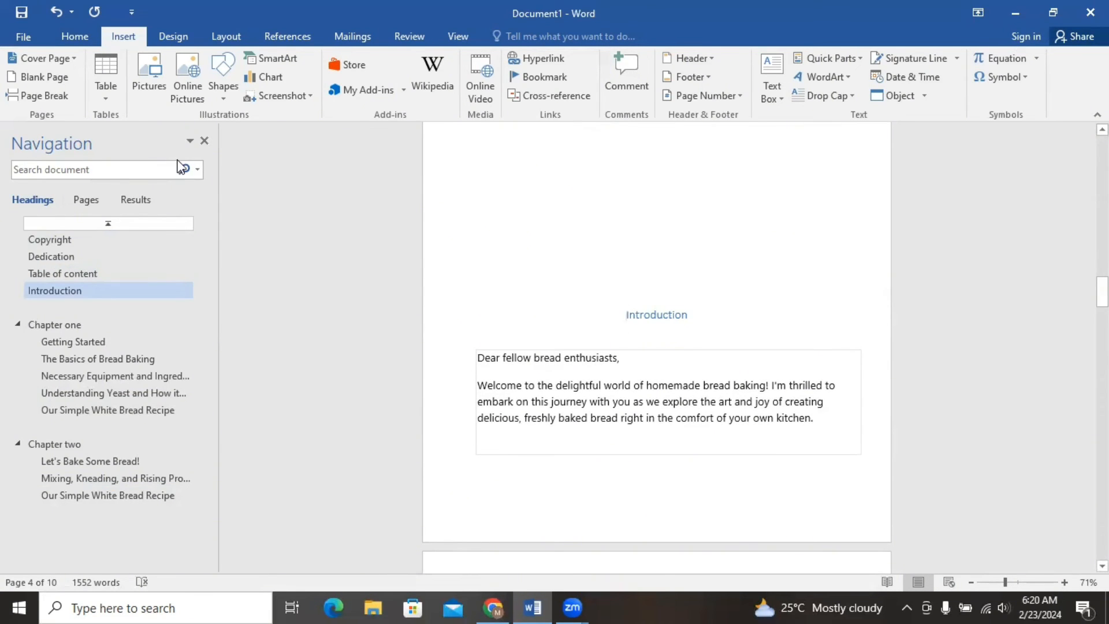
left_click(37, 95)
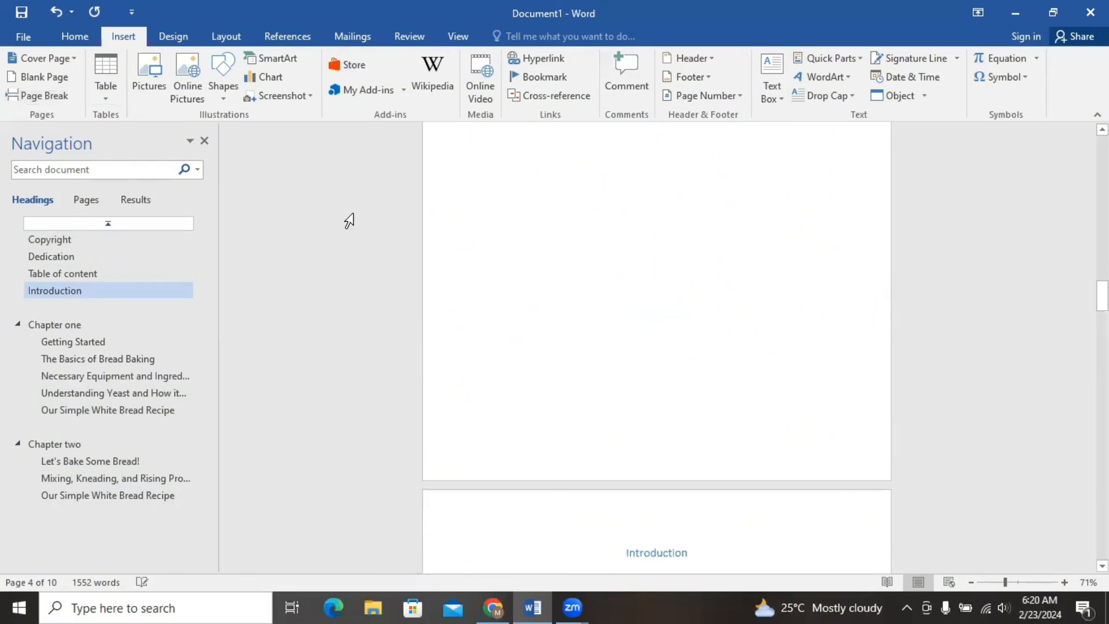
left_click_drag(1102, 296, 1102, 400)
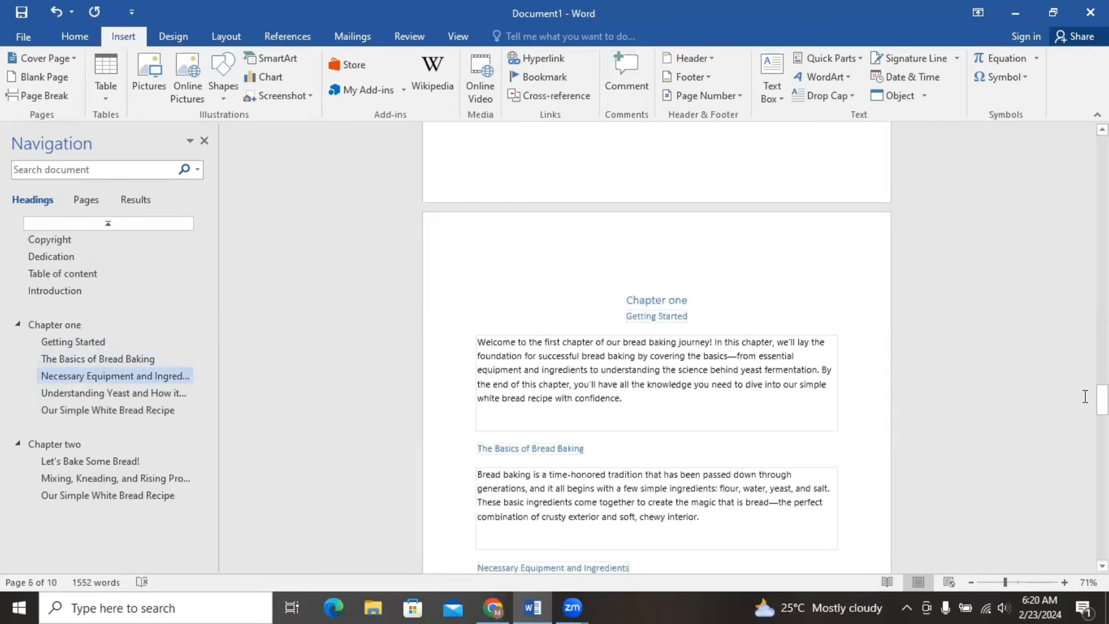
left_click_drag(1102, 400, 1102, 445)
scroll(680, 401, "down", 10)
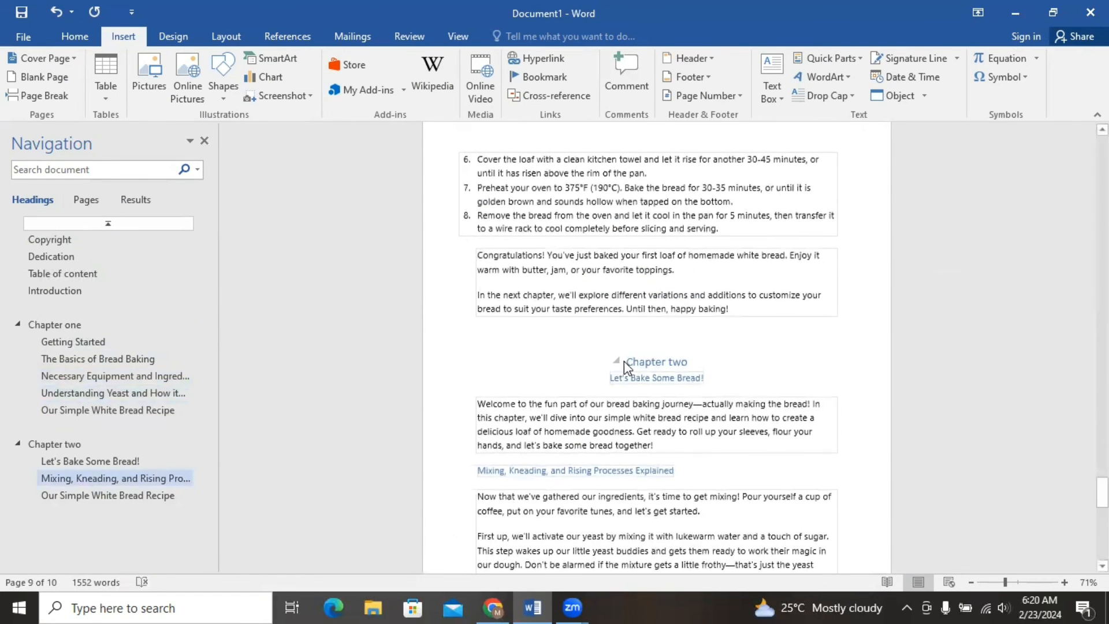
left_click(630, 360)
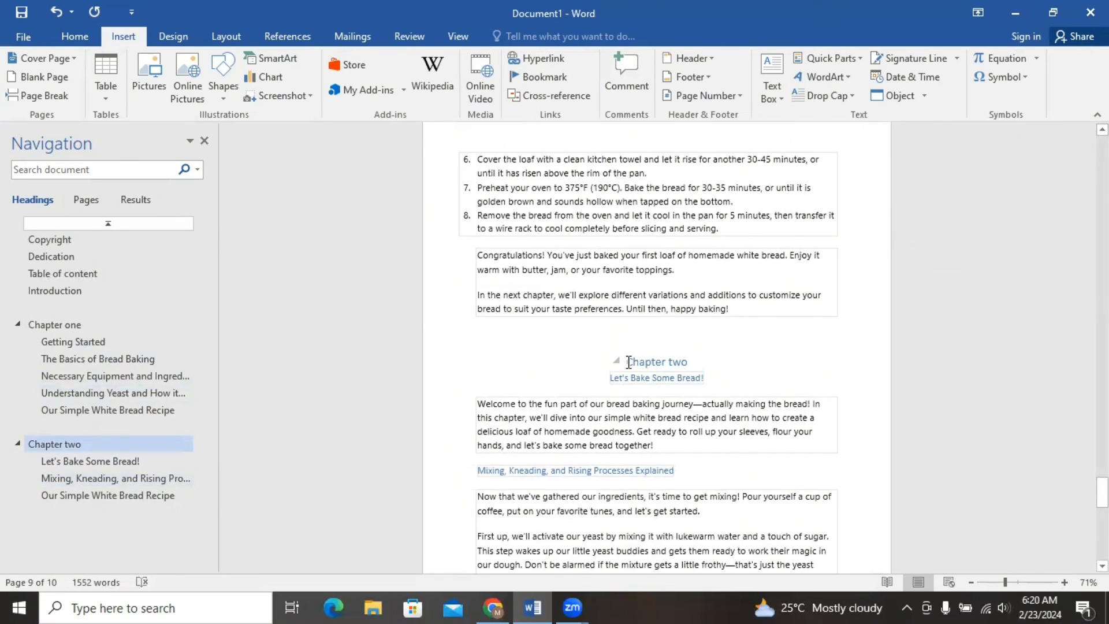
left_click(43, 95)
Delete extra blank lines above the "Rise & Bake" title on the title page.
left_click_drag(1103, 474, 1102, 149)
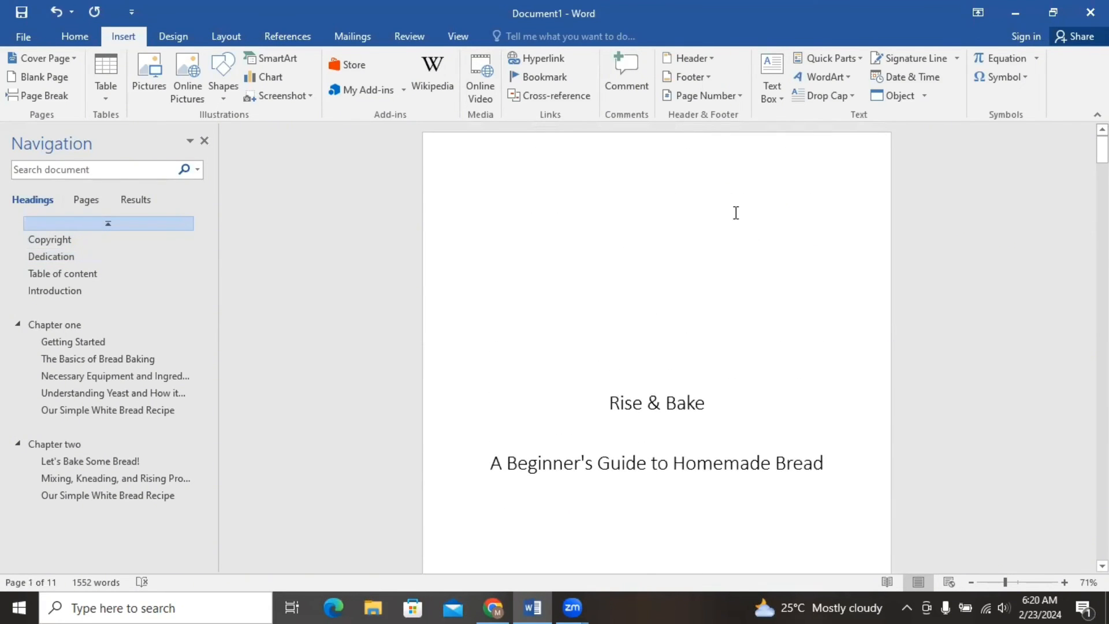
left_click(688, 211)
key("BackSpace")
key("BackSpace")
key("BackSpace")
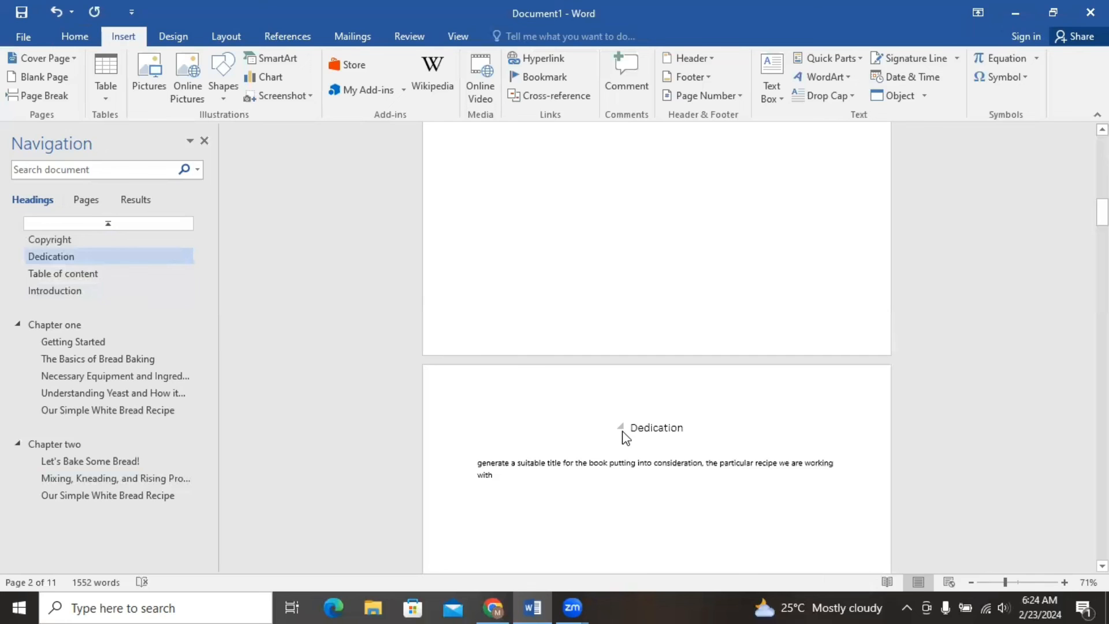
From the Dedication page, insert page numbers at the bottom of the page in the Accent Bar 1 style.
left_click(632, 427)
left_click(742, 96)
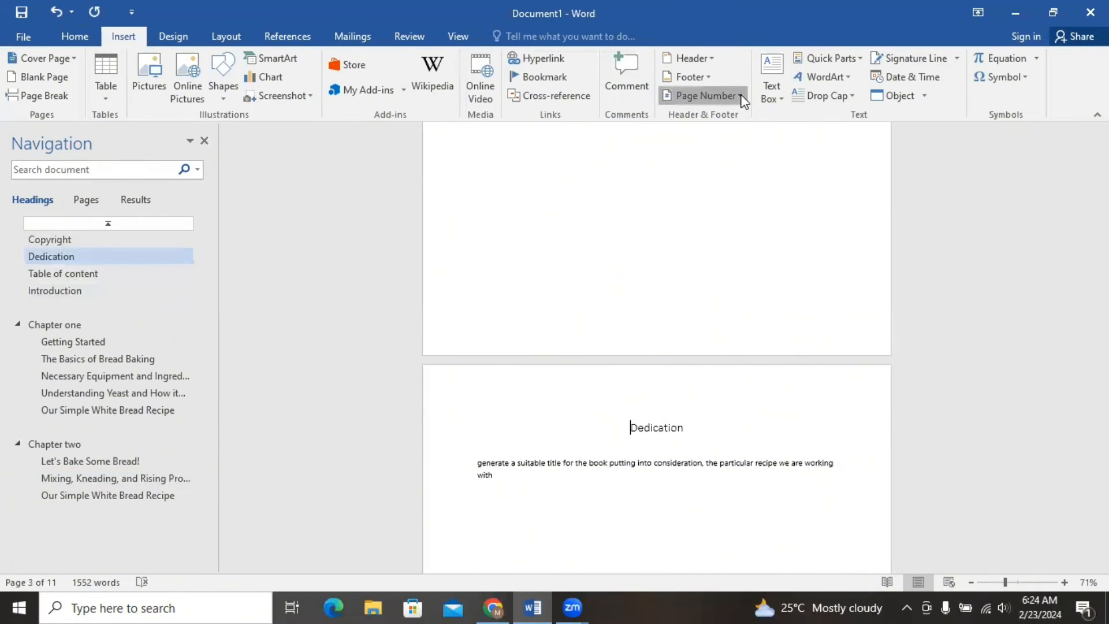
mouse_move(721, 137)
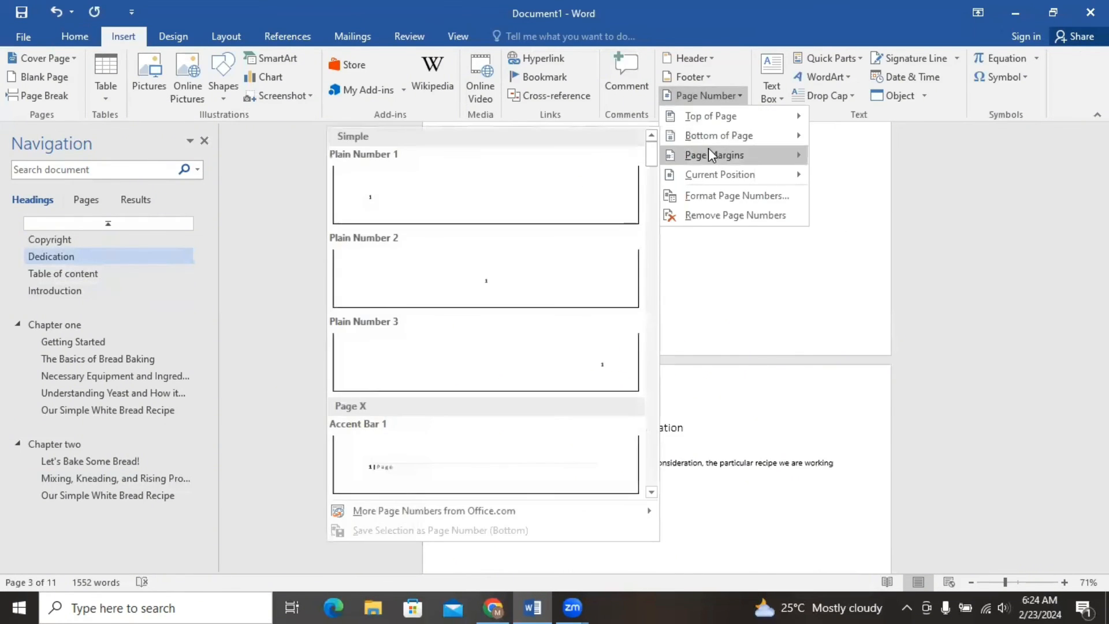
mouse_move(711, 158)
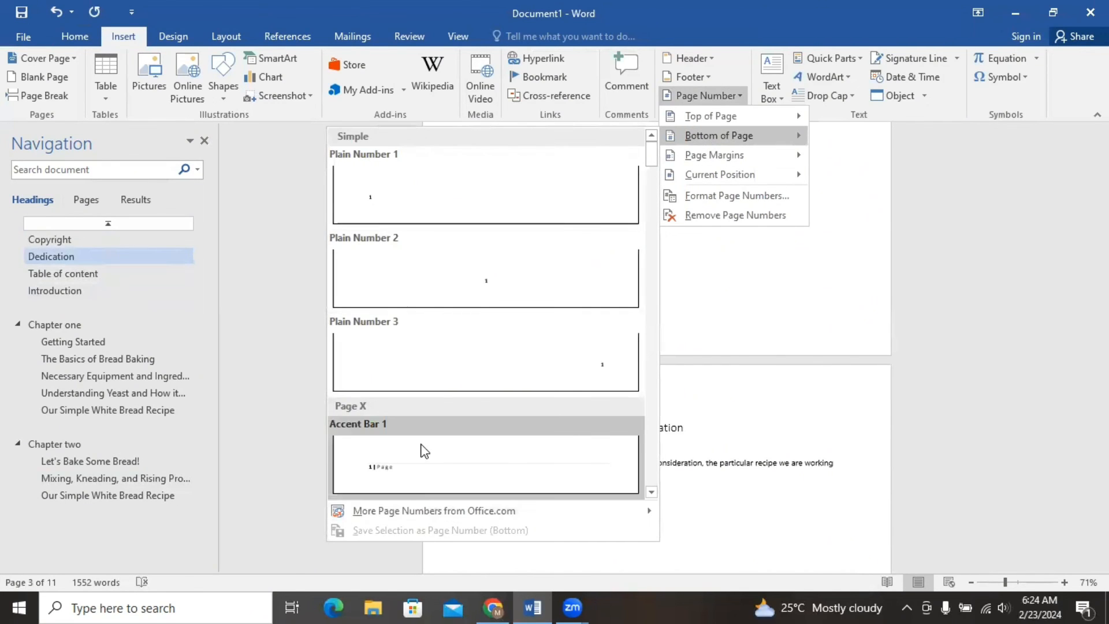
left_click(422, 451)
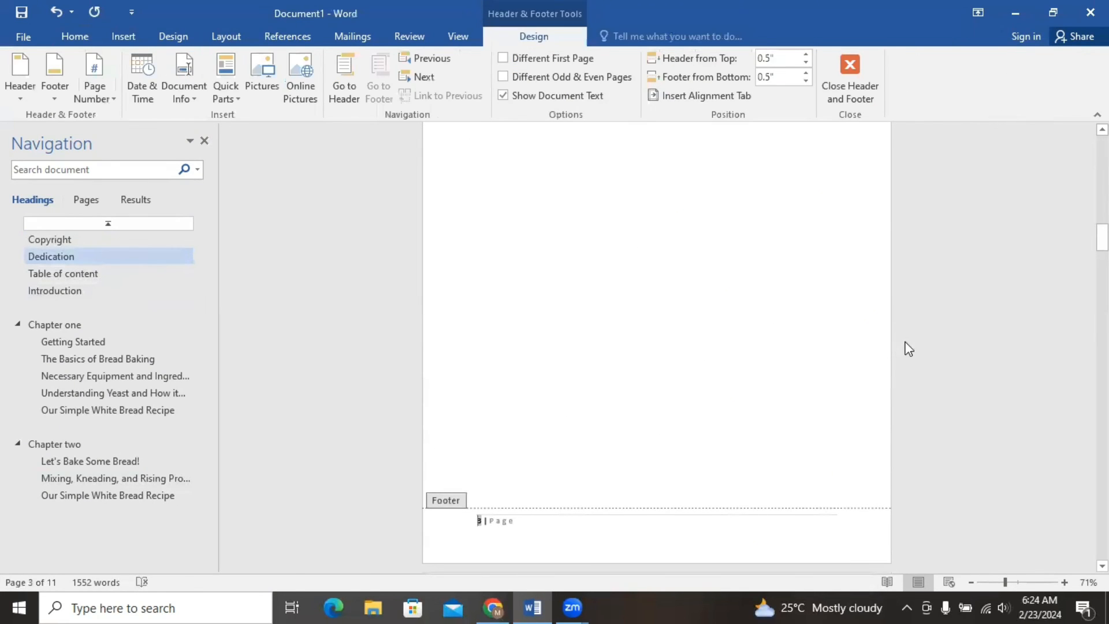
Close header and footer editing and check the page numbers on the first pages.
left_click_drag(1102, 237, 1103, 150)
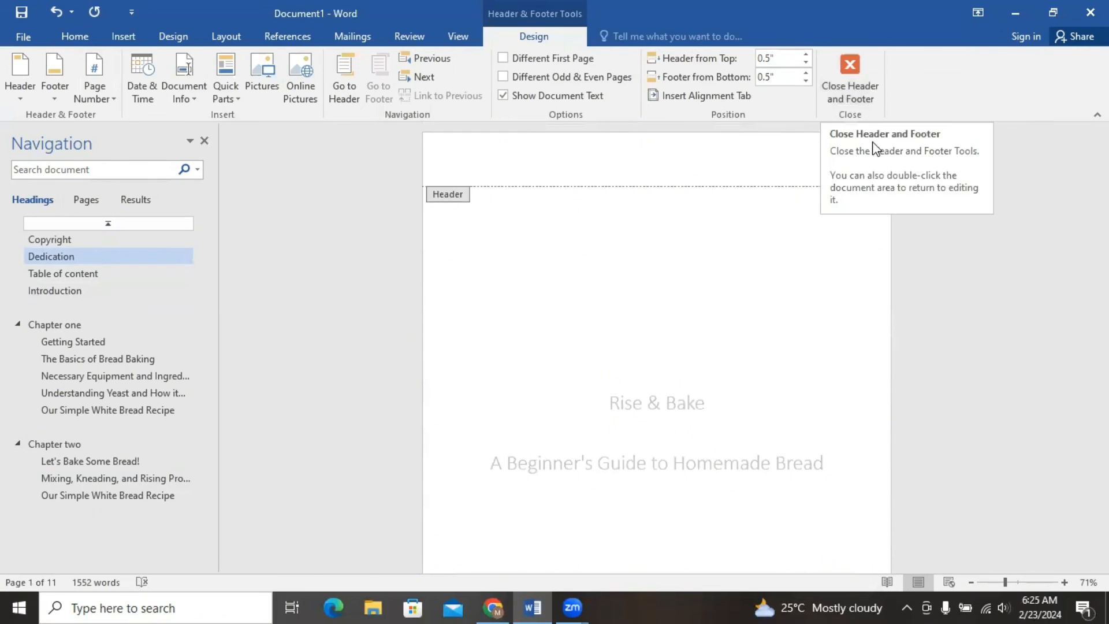
left_click(851, 81)
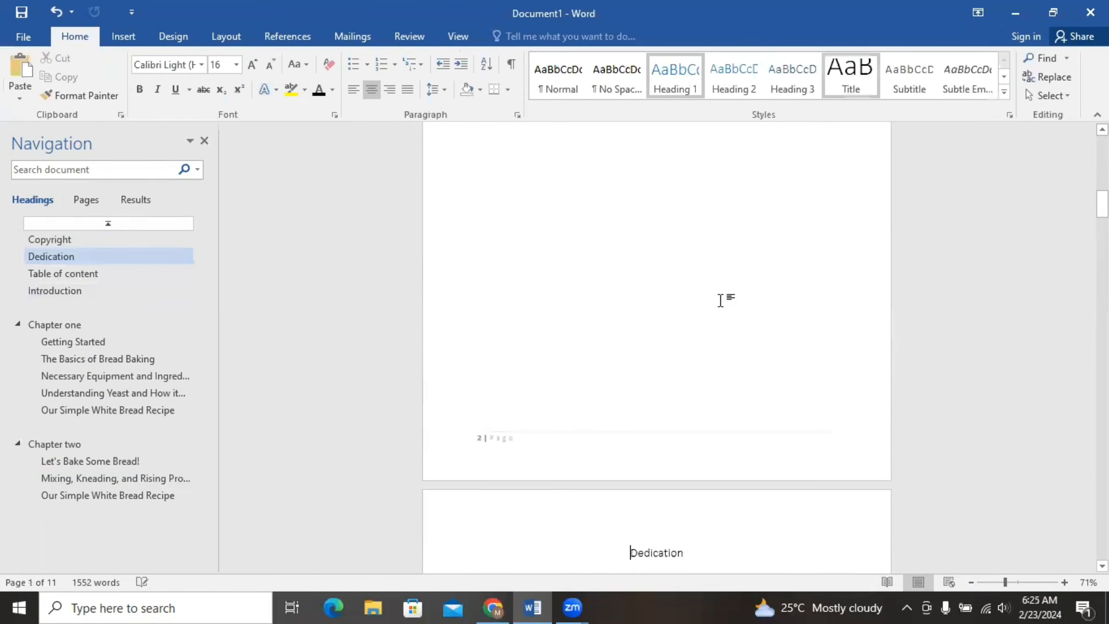
left_click_drag(1102, 204, 1102, 164)
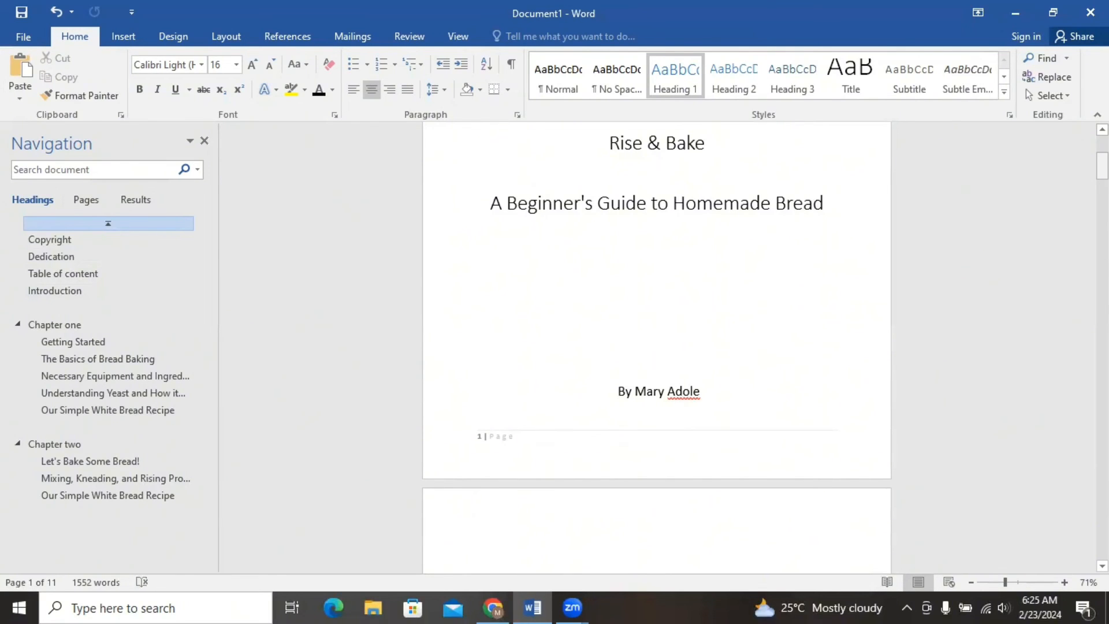
Insert an Automatic Table 1 table of contents on the blank line below the "Table of content" heading.
left_click_drag(1102, 166, 1102, 263)
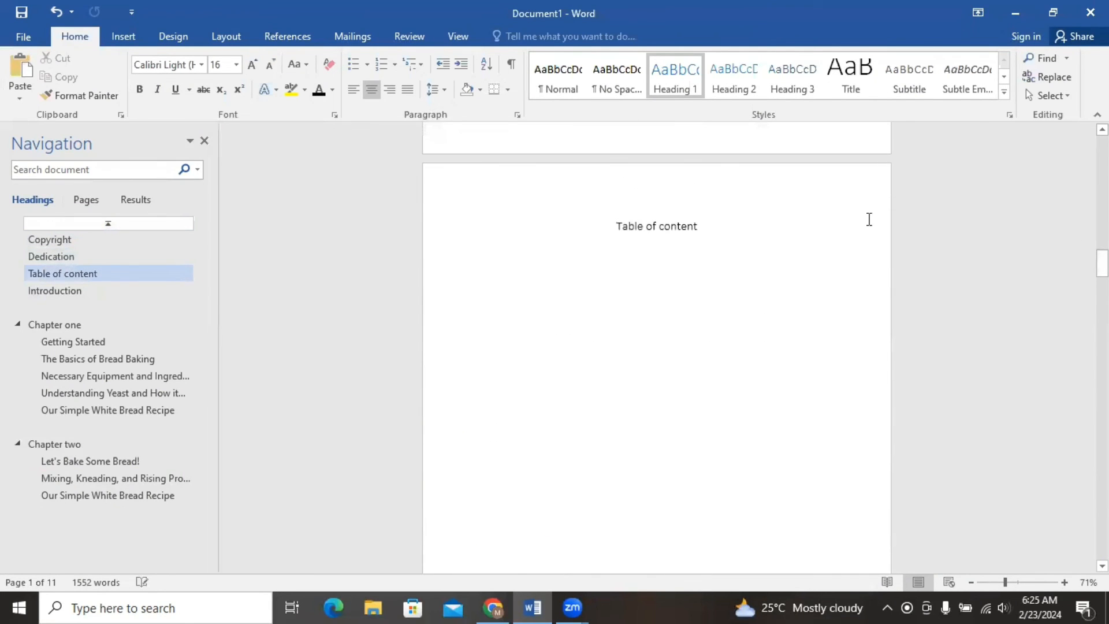
left_click(672, 256)
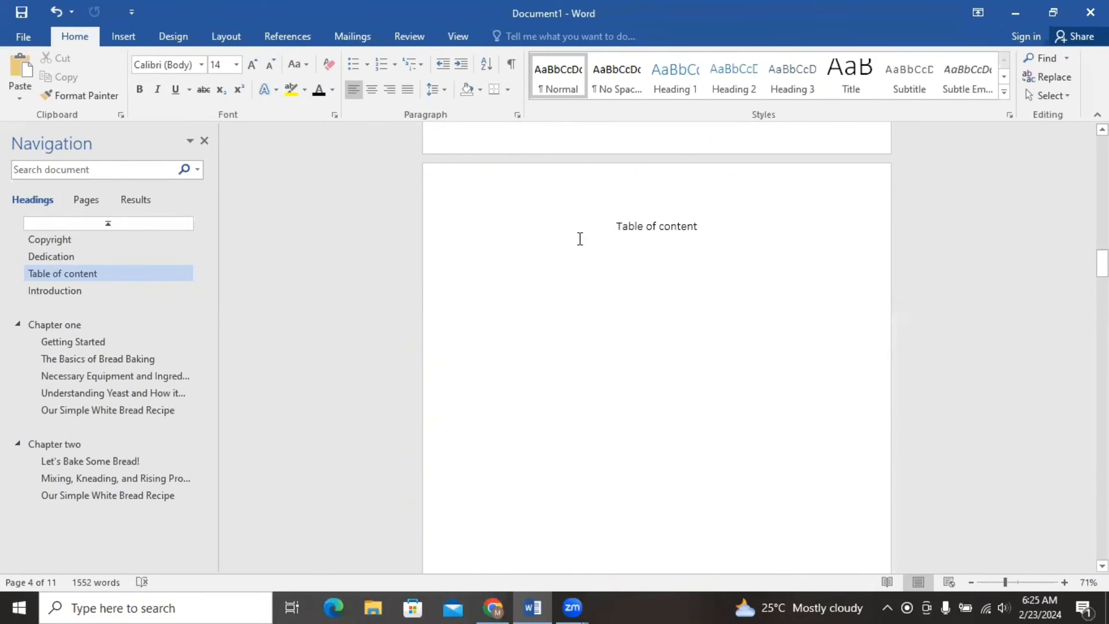
left_click(289, 37)
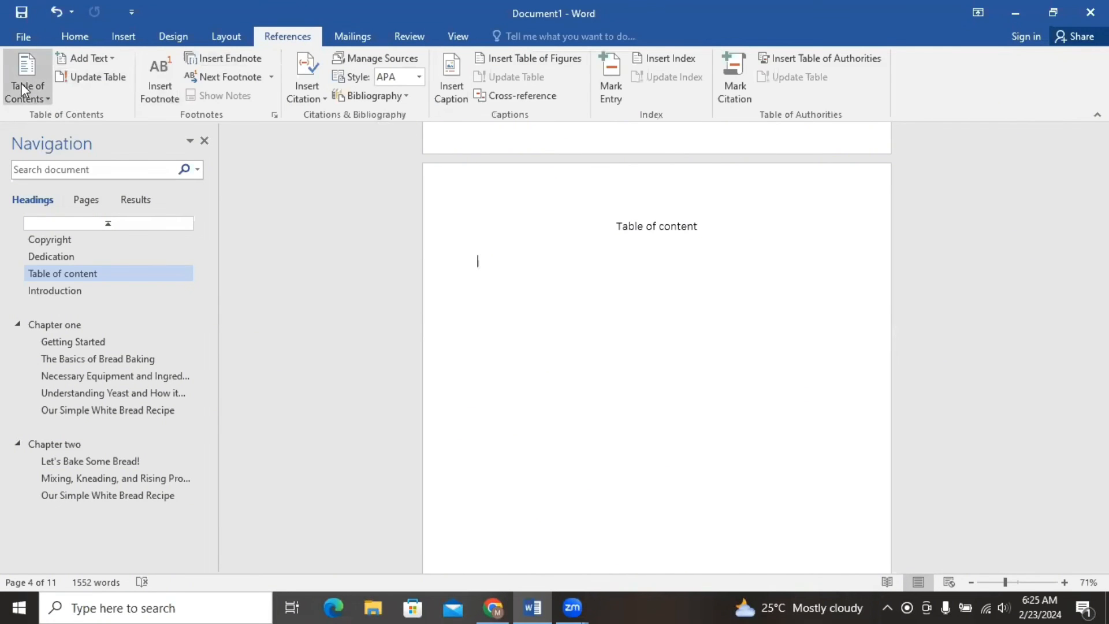
left_click(44, 98)
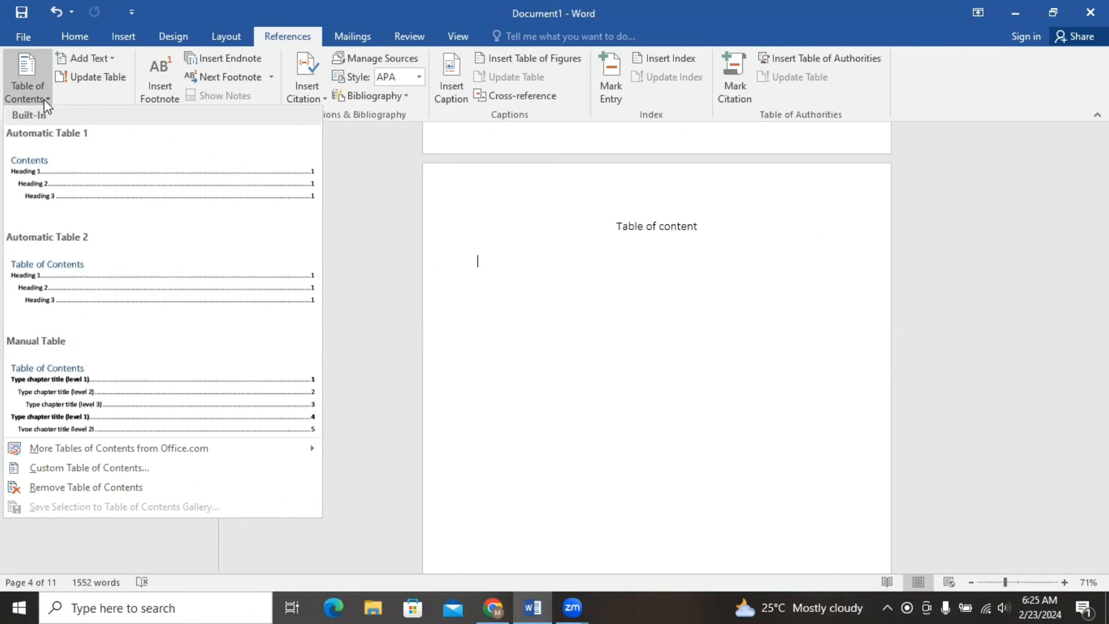
left_click(78, 197)
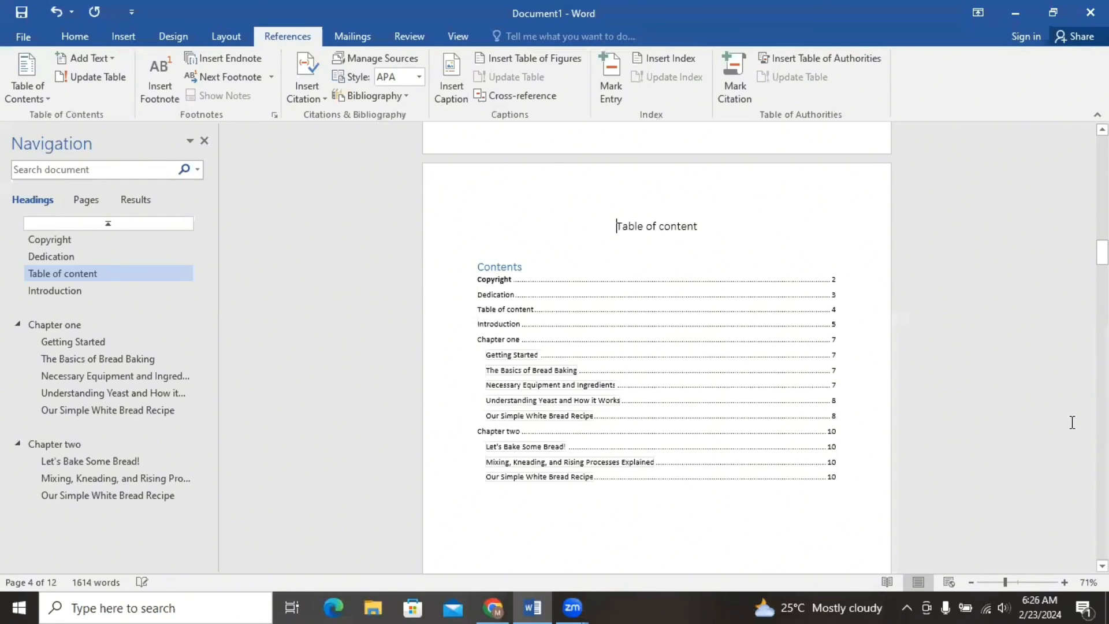
Delete the extra blank space between the table of contents and the "Introduction" heading.
mouse_move(1103, 252)
left_mouse_down()
mouse_move(1102, 316)
mouse_move(1102, 252)
left_mouse_up()
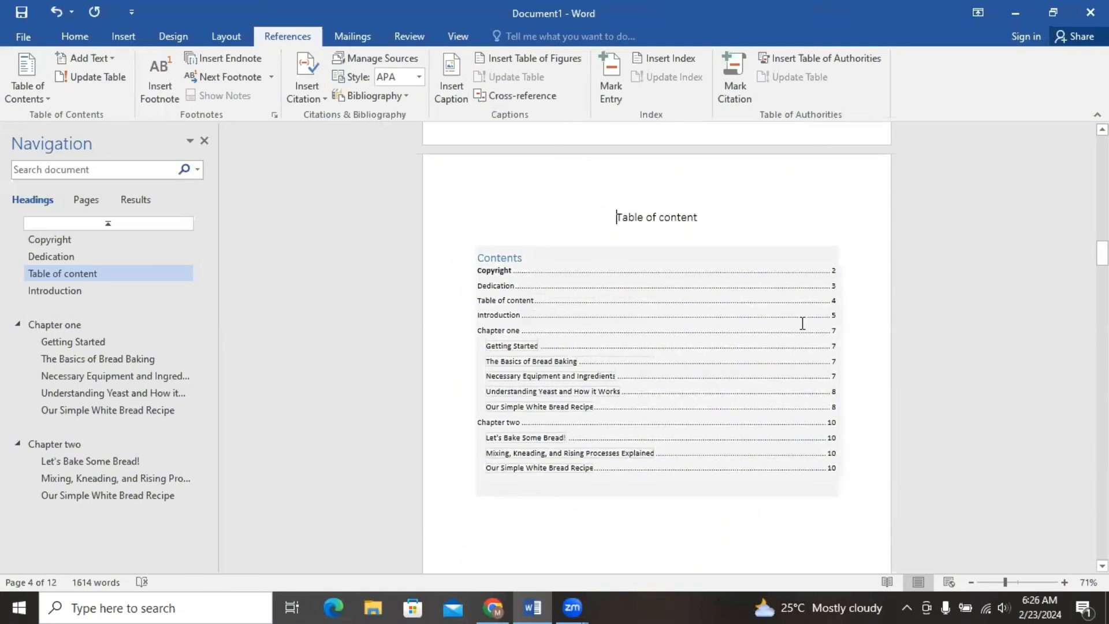
left_click_drag(1102, 252, 1102, 289)
left_click(507, 217)
left_click_drag(576, 262, 741, 389)
key("Delete")
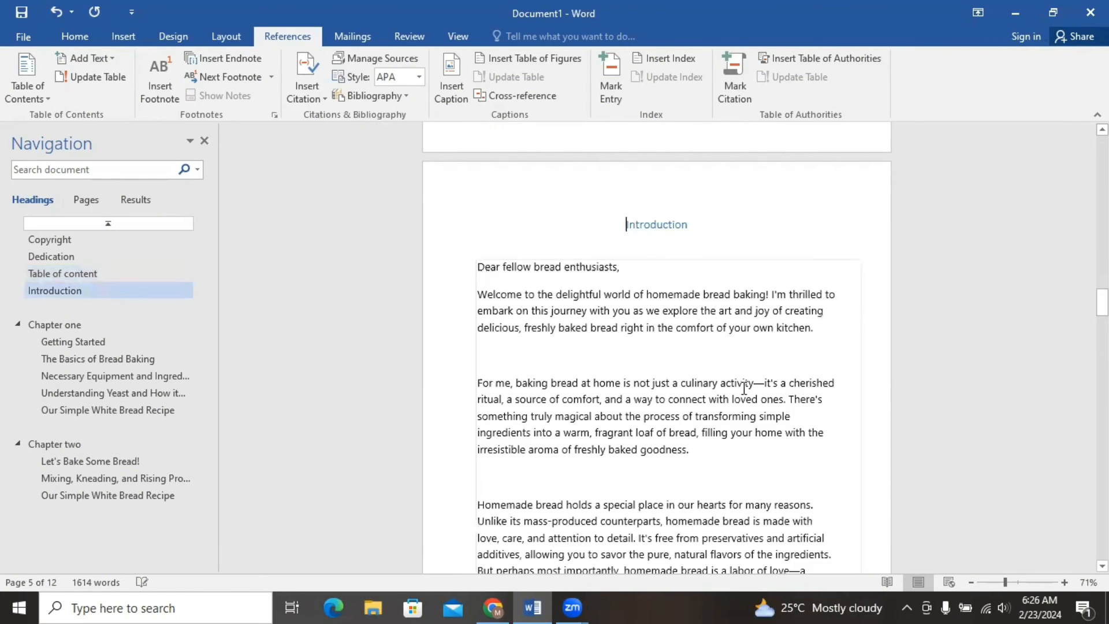
left_click_drag(1103, 301, 1103, 260)
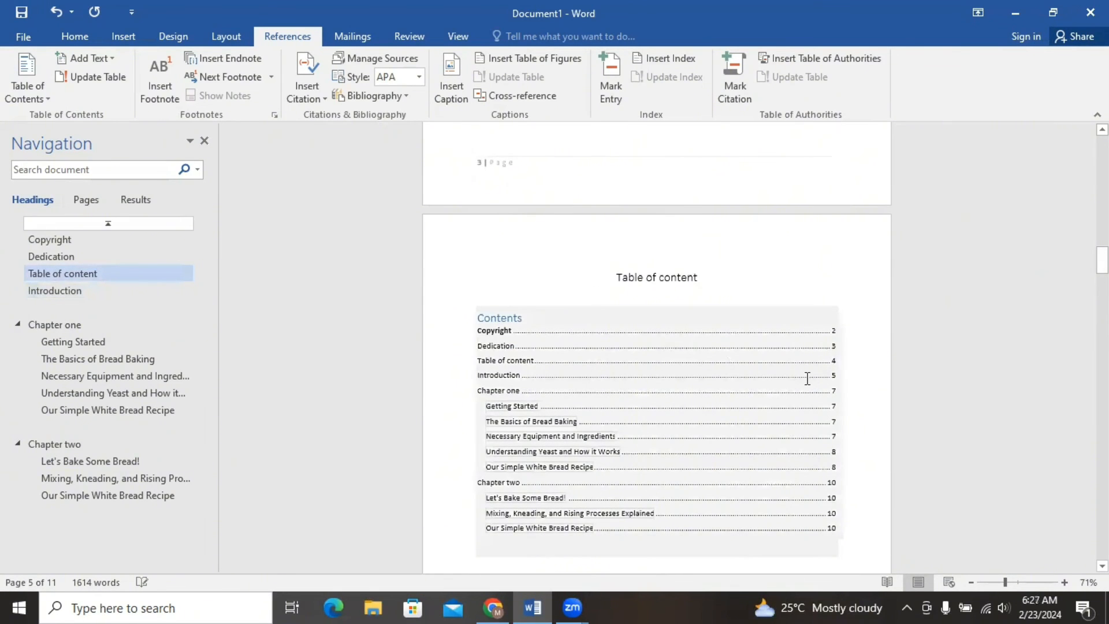